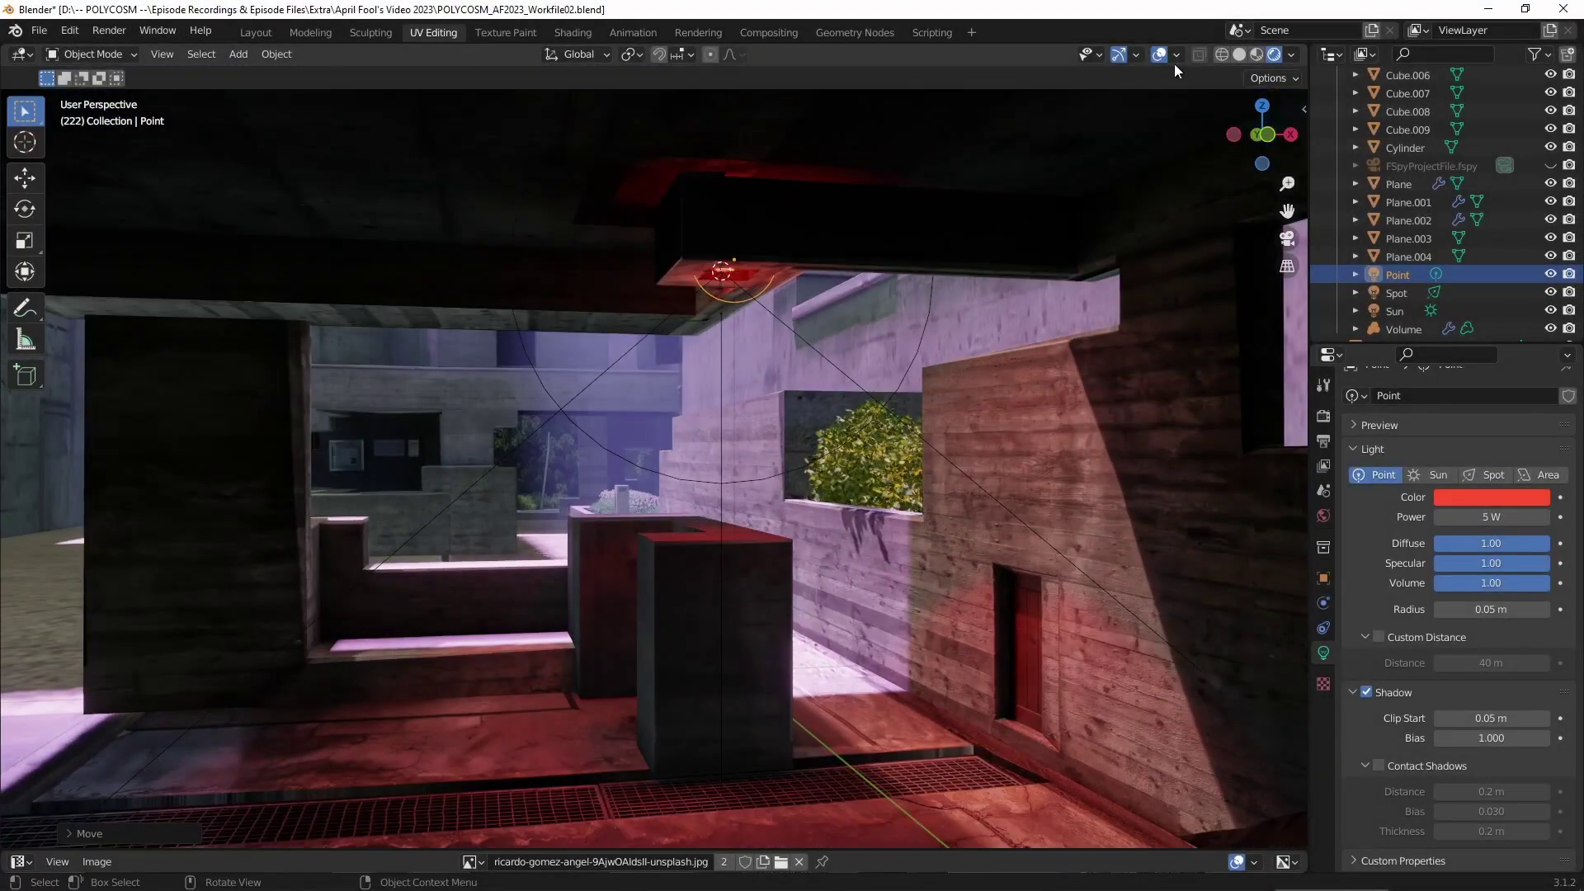
- Hide the viewport overlays and maximize the 3D viewport to examine the lit concrete scene
{"action": "left_click", "coordinate": [1160, 56]}
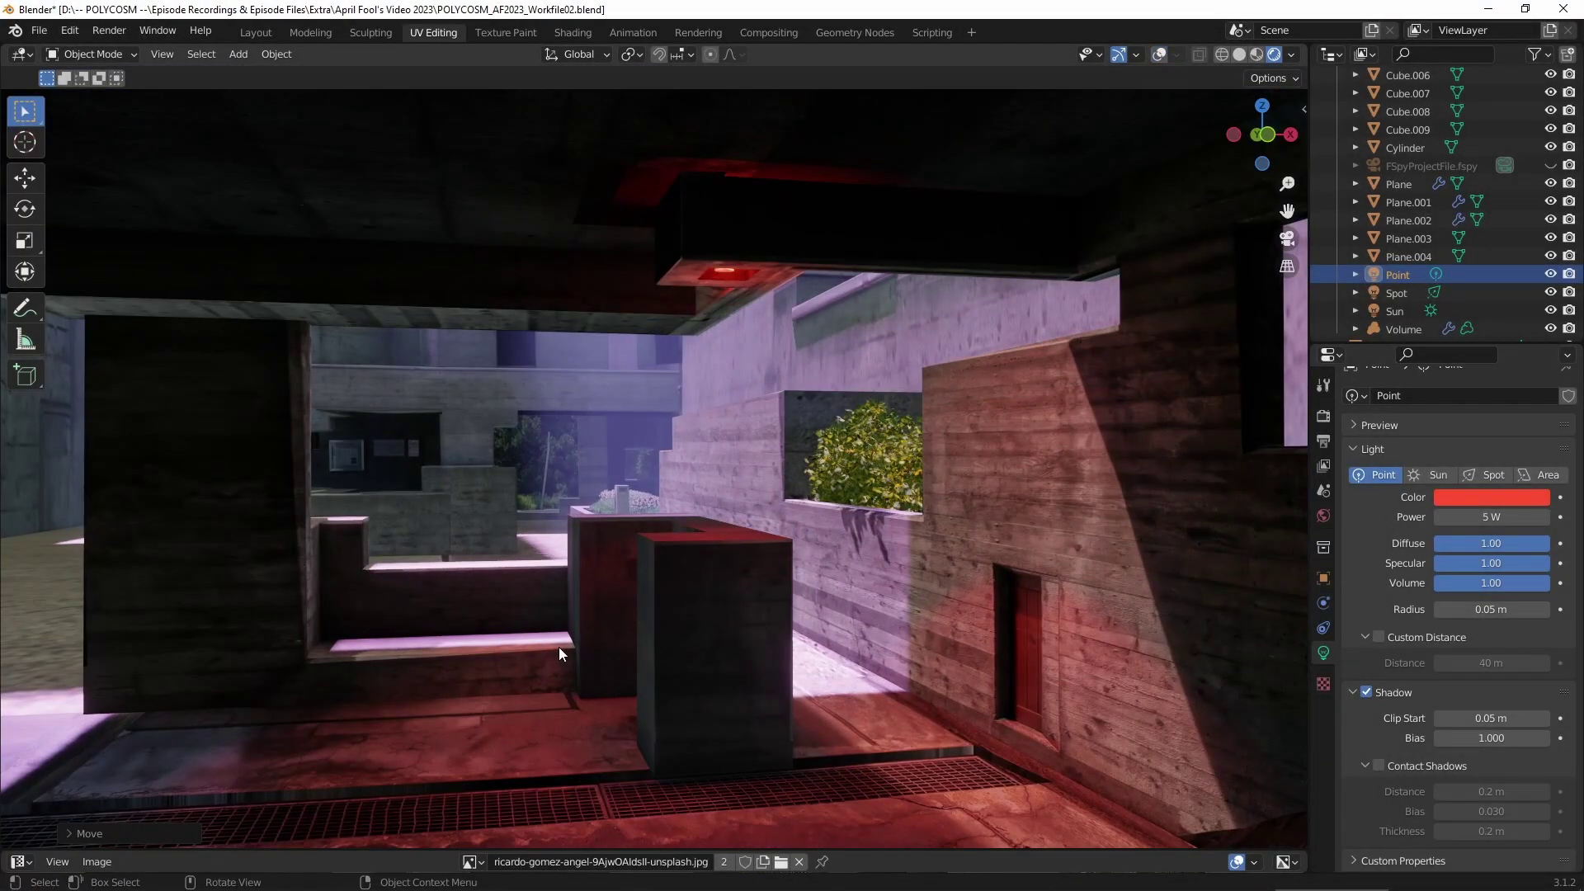
{"action": "key", "text": "ctrl+space"}
{"action": "mouse_move", "coordinate": [898, 628]}
{"action": "middle_mouse_down"}
{"action": "mouse_move", "coordinate": [878, 628]}
{"action": "mouse_move", "coordinate": [904, 621]}
{"action": "mouse_move", "coordinate": [889, 618]}
{"action": "middle_mouse_up"}
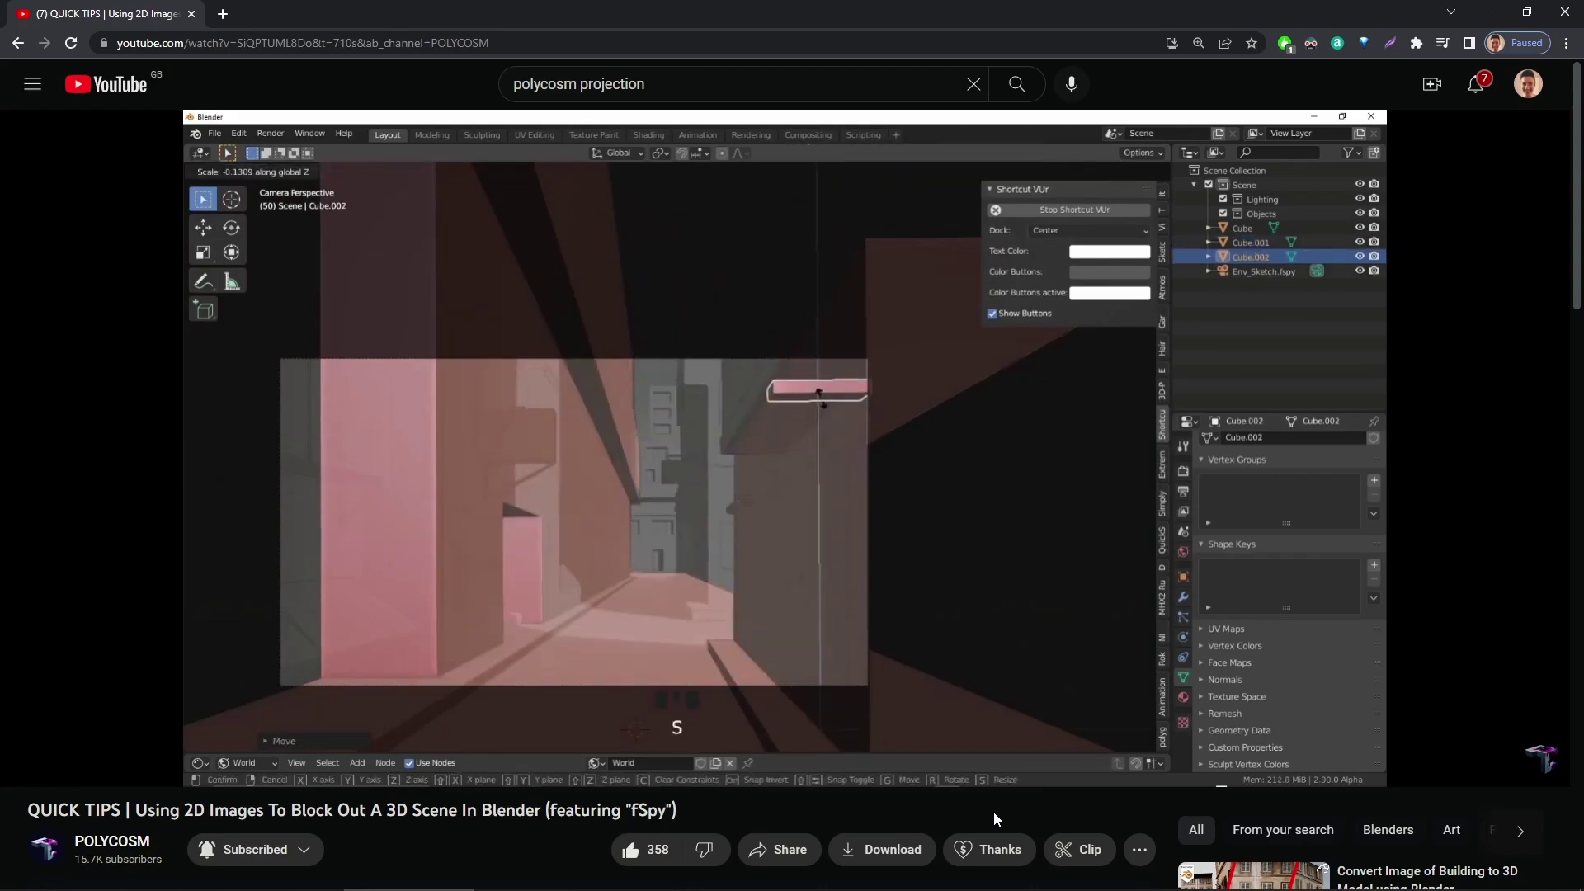
- Rescale the small box Cube.007 in Edit Mode and reposition it on the courtyard wall against the camera-matched photo
{"action": "key", "text": "k"}
{"action": "key", "text": "Tab"}
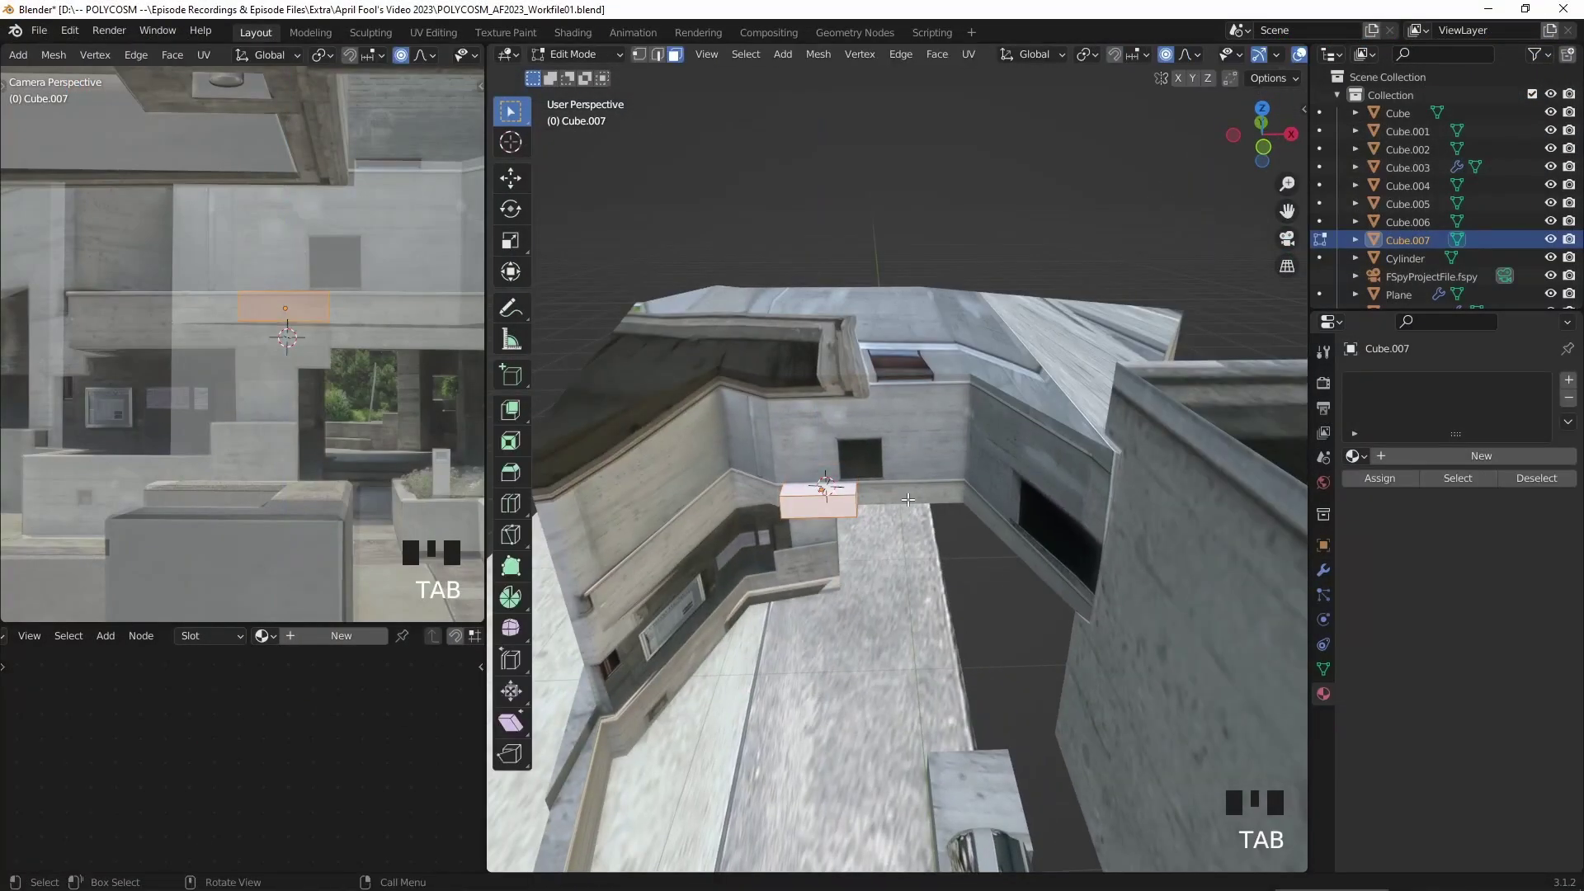
{"action": "key", "text": "s"}
{"action": "left_click", "coordinate": [1031, 495]}
{"action": "key", "text": "Tab"}
{"action": "middle_click_drag", "start_coordinate": [1032, 495], "coordinate": [970, 481], "text": "shift"}
{"action": "key", "text": "g"}
{"action": "left_click", "coordinate": [970, 494]}
{"action": "key", "text": "Tab"}
{"action": "key", "text": "Tab"}
{"action": "key", "text": "g"}
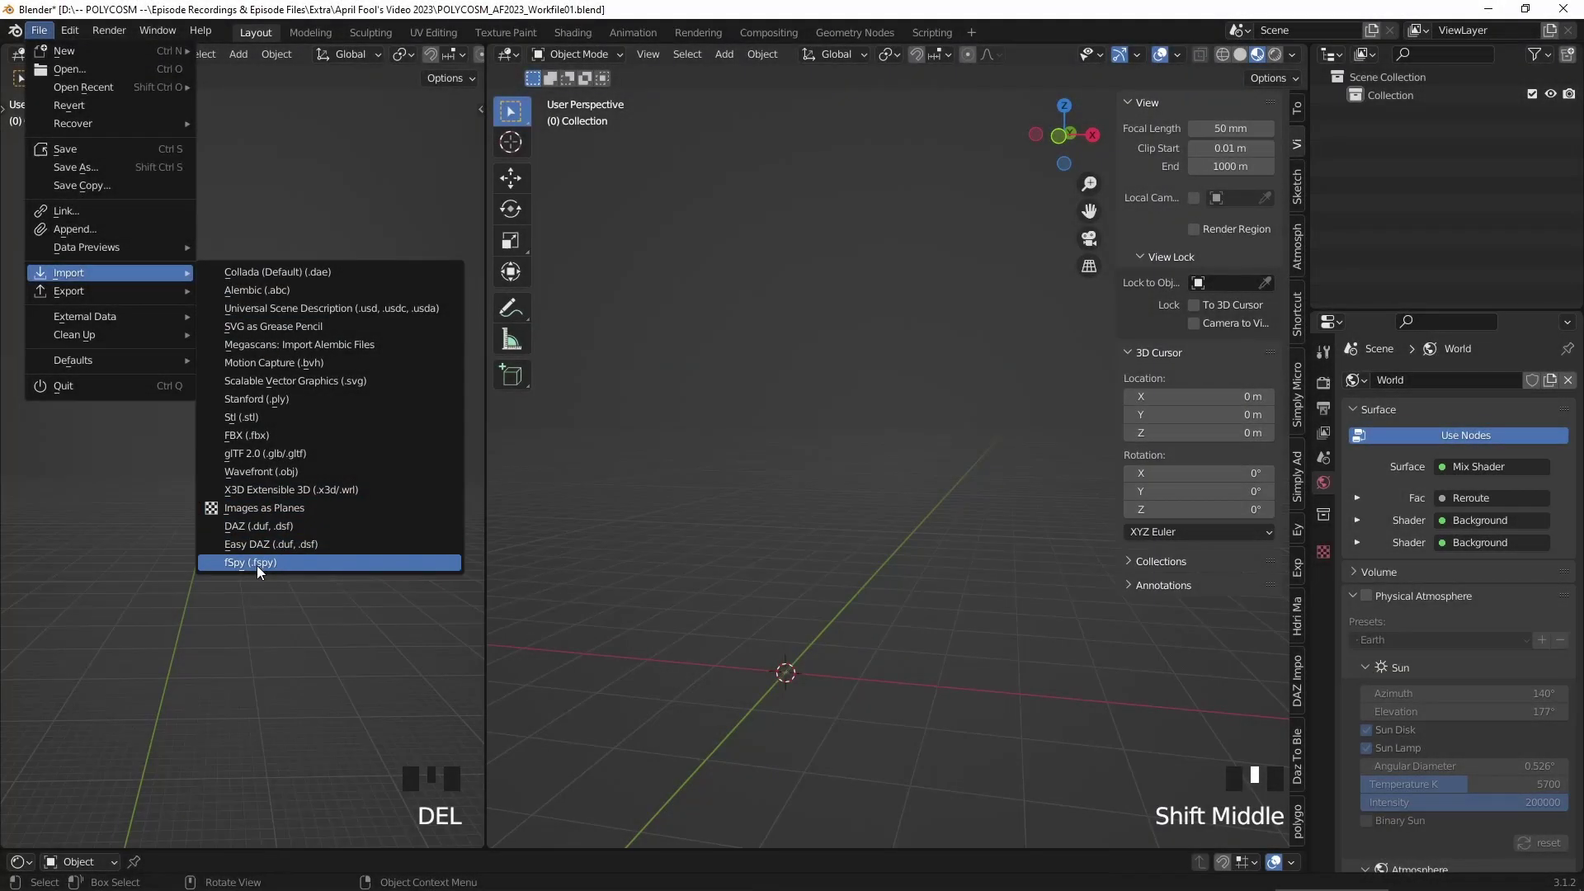
- Import the fSpy project FSpyProjectFile.fspy and show its camera view, framed on the photo, in the secondary viewport
{"action": "left_click", "coordinate": [256, 564]}
{"action": "double_click", "coordinate": [437, 272]}
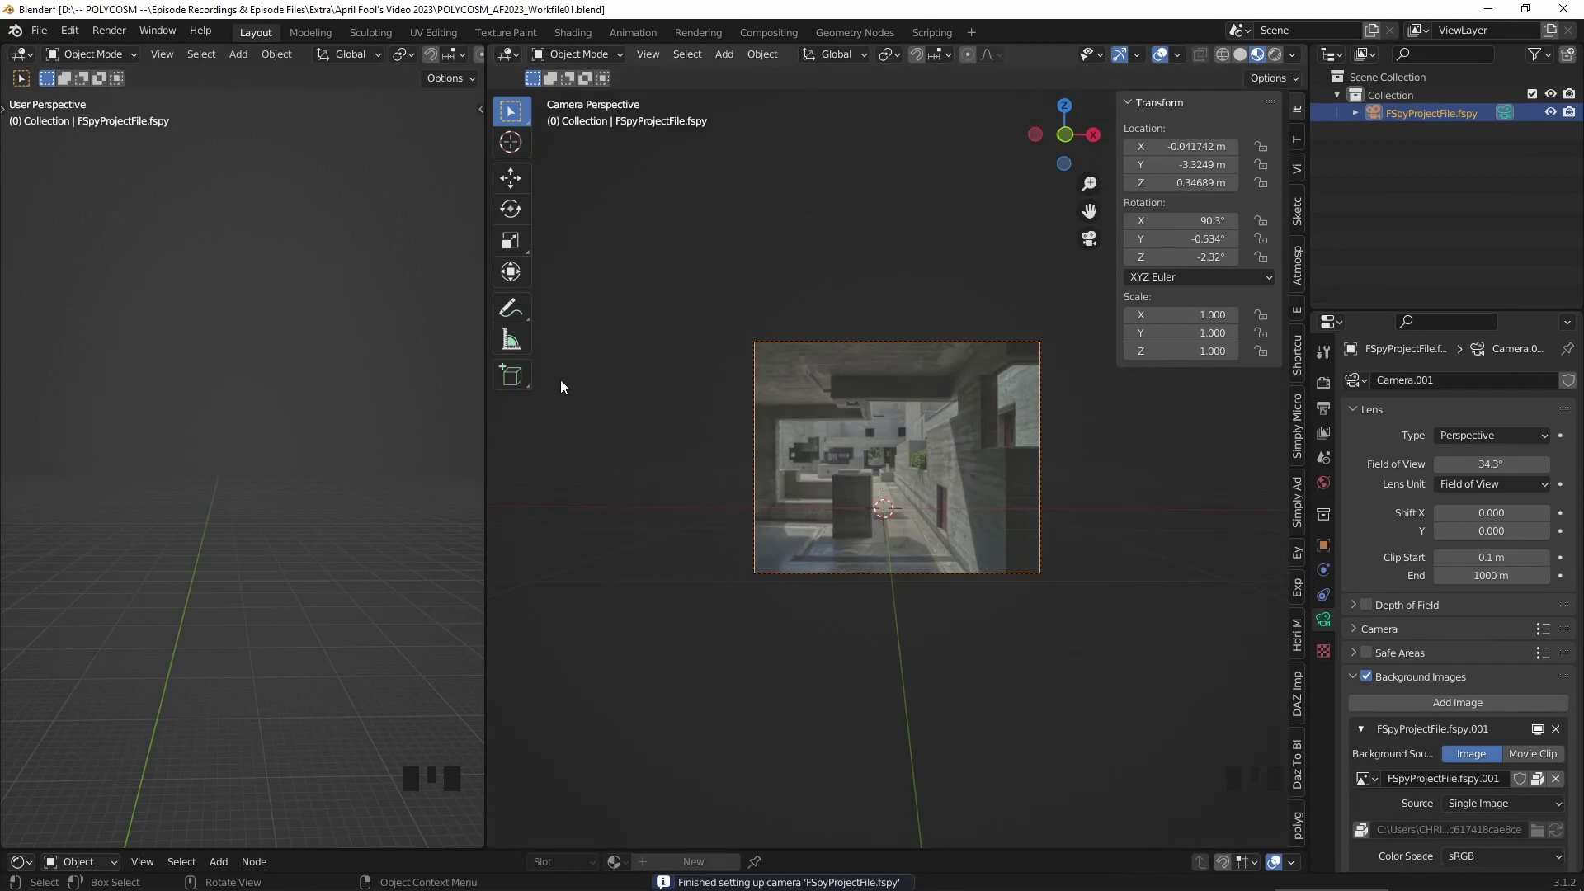
{"action": "middle_click", "coordinate": [347, 391]}
{"action": "scroll", "coordinate": [338, 396], "scroll_direction": "down", "scroll_amount": 2}
{"action": "key", "text": "KP_0"}
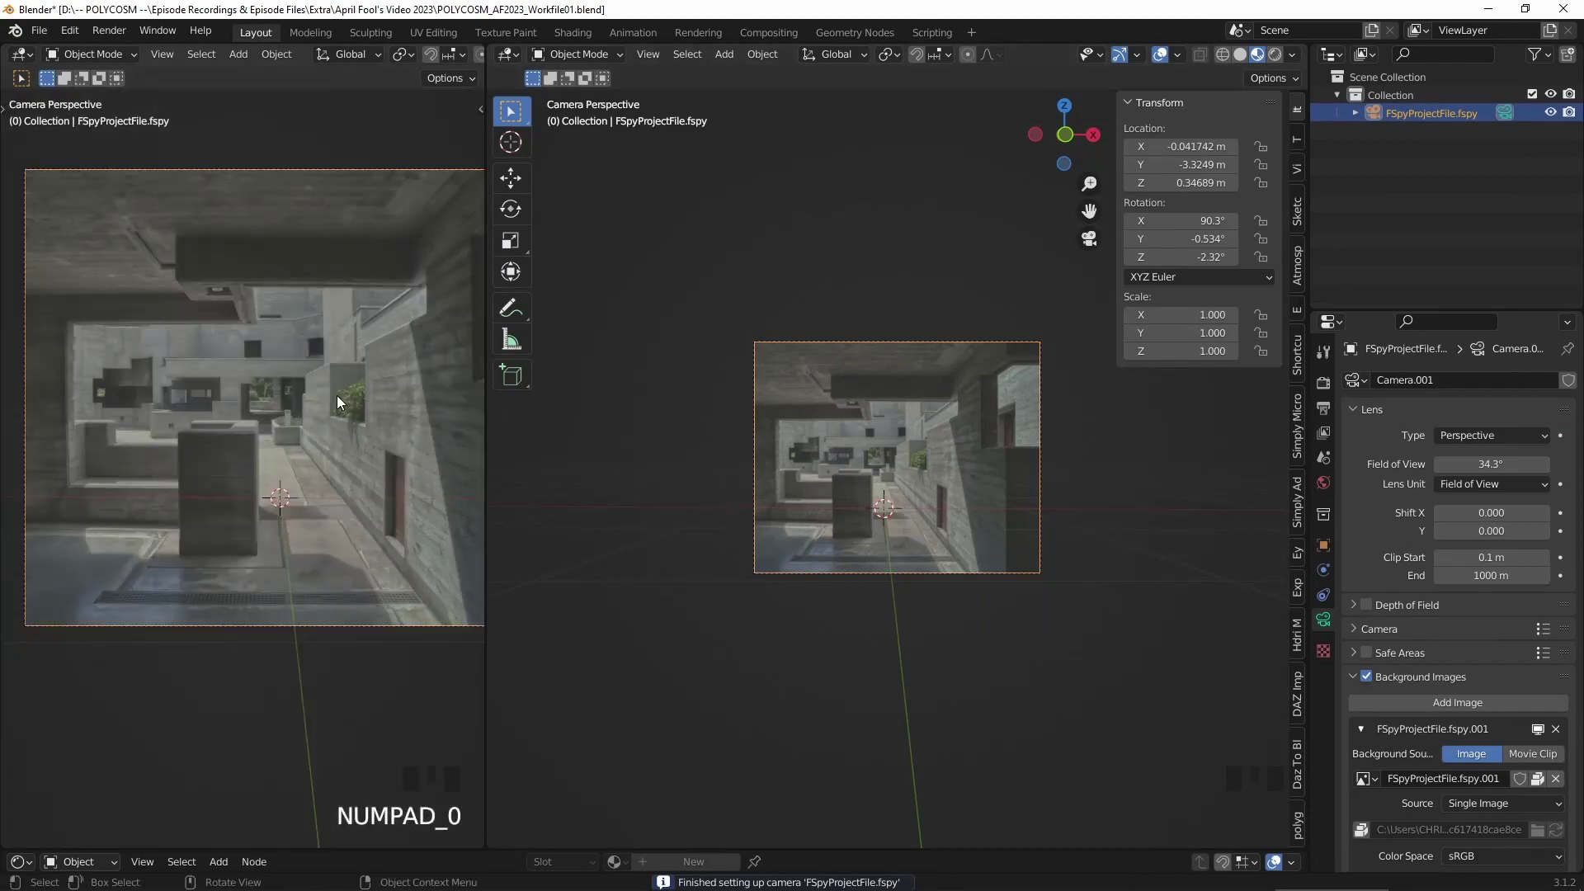
{"action": "scroll", "coordinate": [339, 394], "scroll_direction": "down", "scroll_amount": 2}
{"action": "middle_click_drag", "start_coordinate": [383, 386], "coordinate": [370, 419], "text": "shift"}
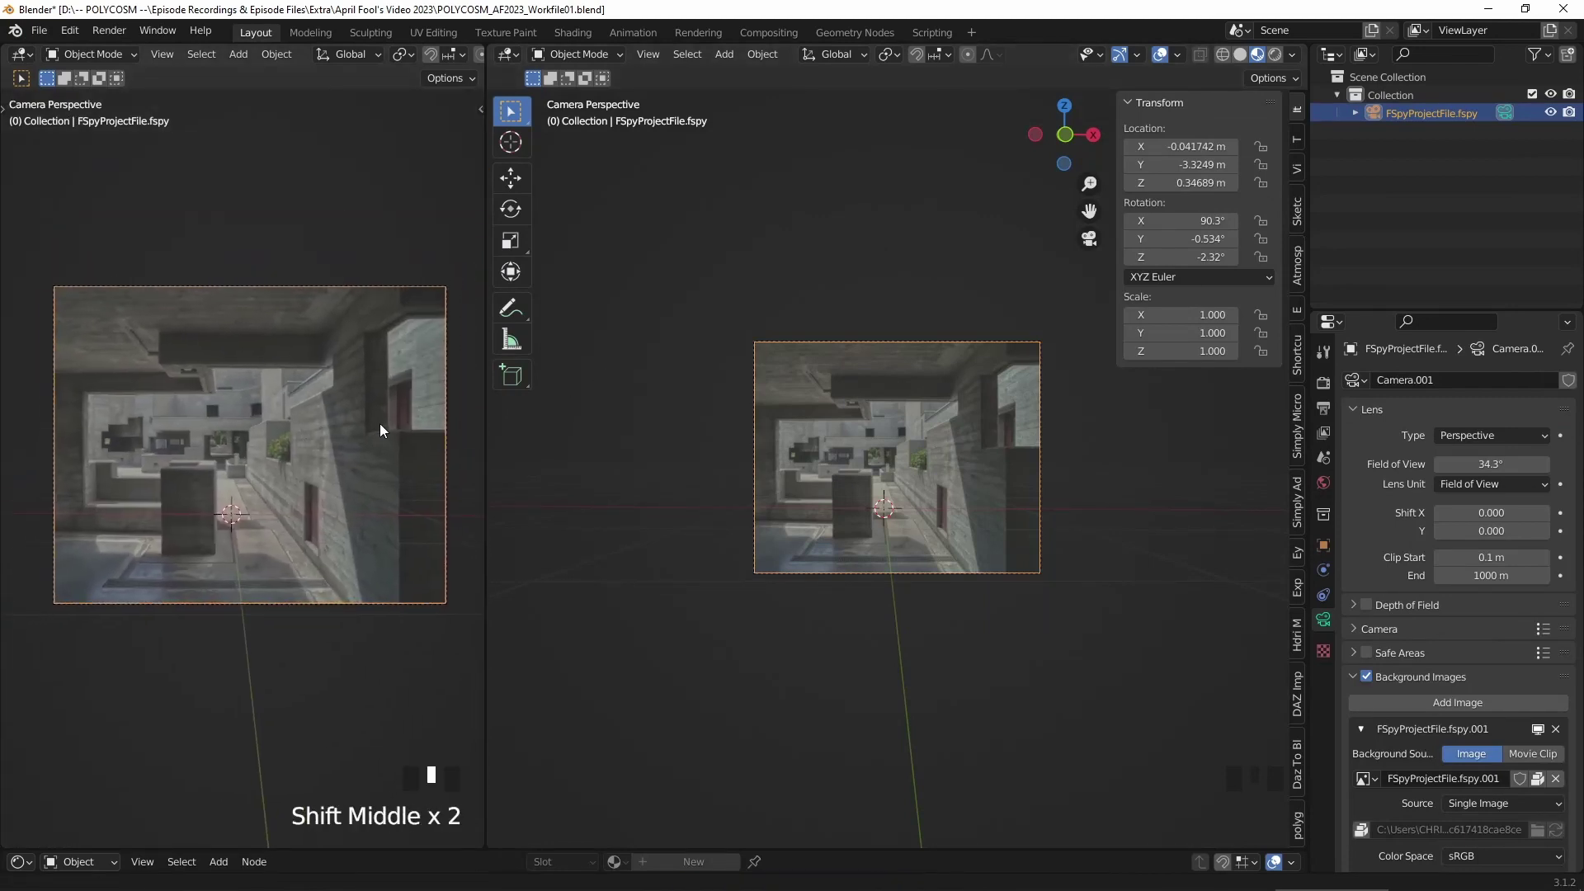
{"action": "scroll", "coordinate": [379, 424], "scroll_direction": "up", "scroll_amount": 2}
{"action": "scroll", "coordinate": [379, 423], "scroll_direction": "down", "scroll_amount": 1}
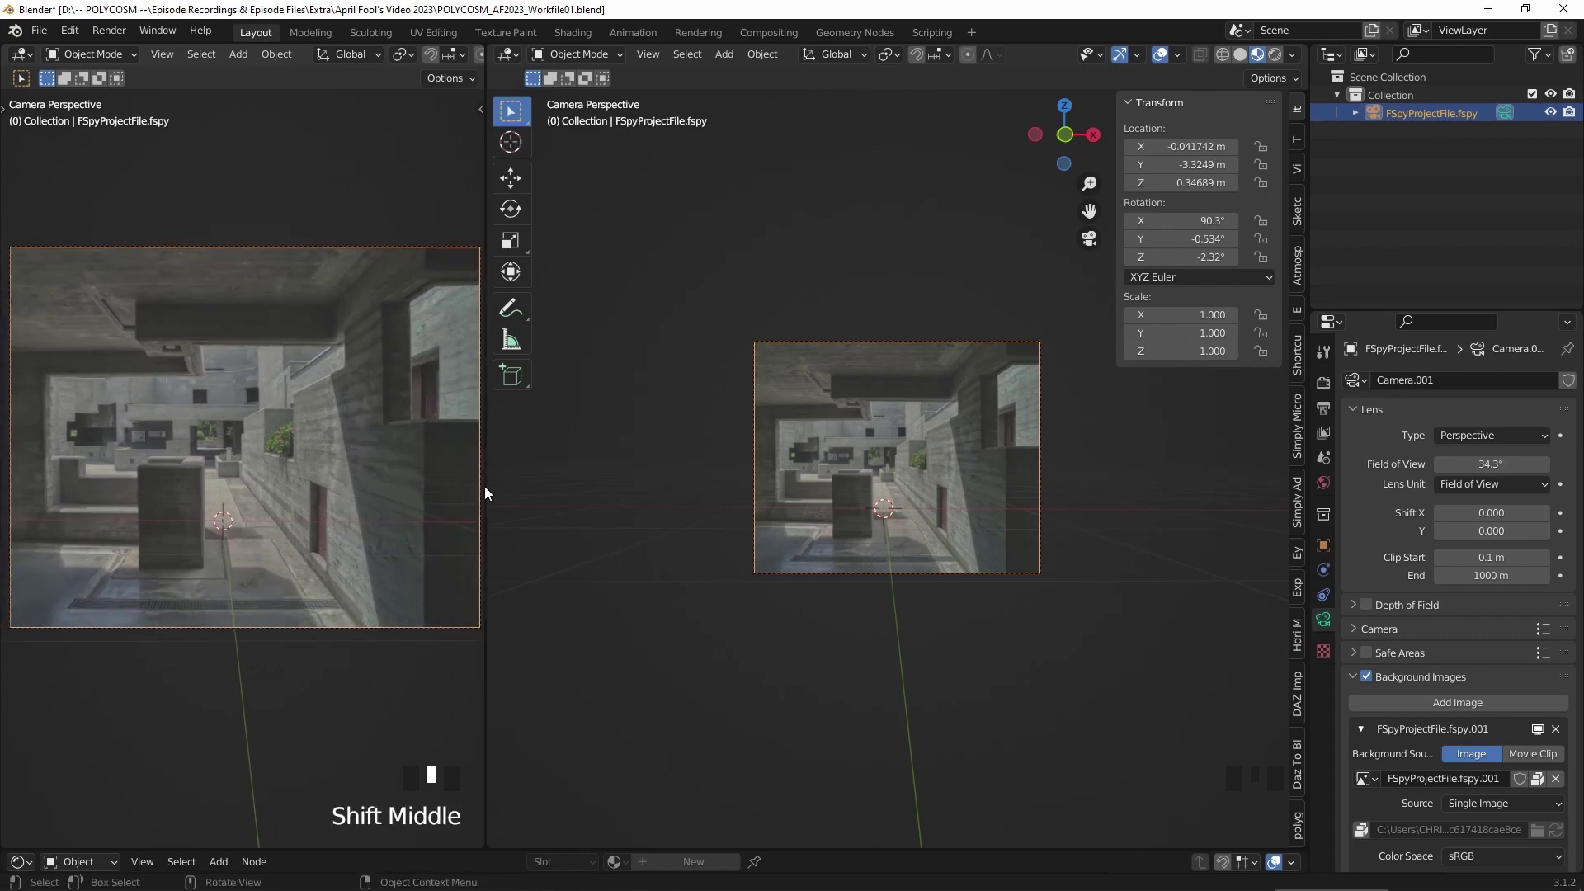
- Set the depth of the camera's background image to Front
{"action": "scroll", "coordinate": [1401, 780], "scroll_direction": "down", "scroll_amount": 4}
{"action": "left_click", "coordinate": [1531, 766]}
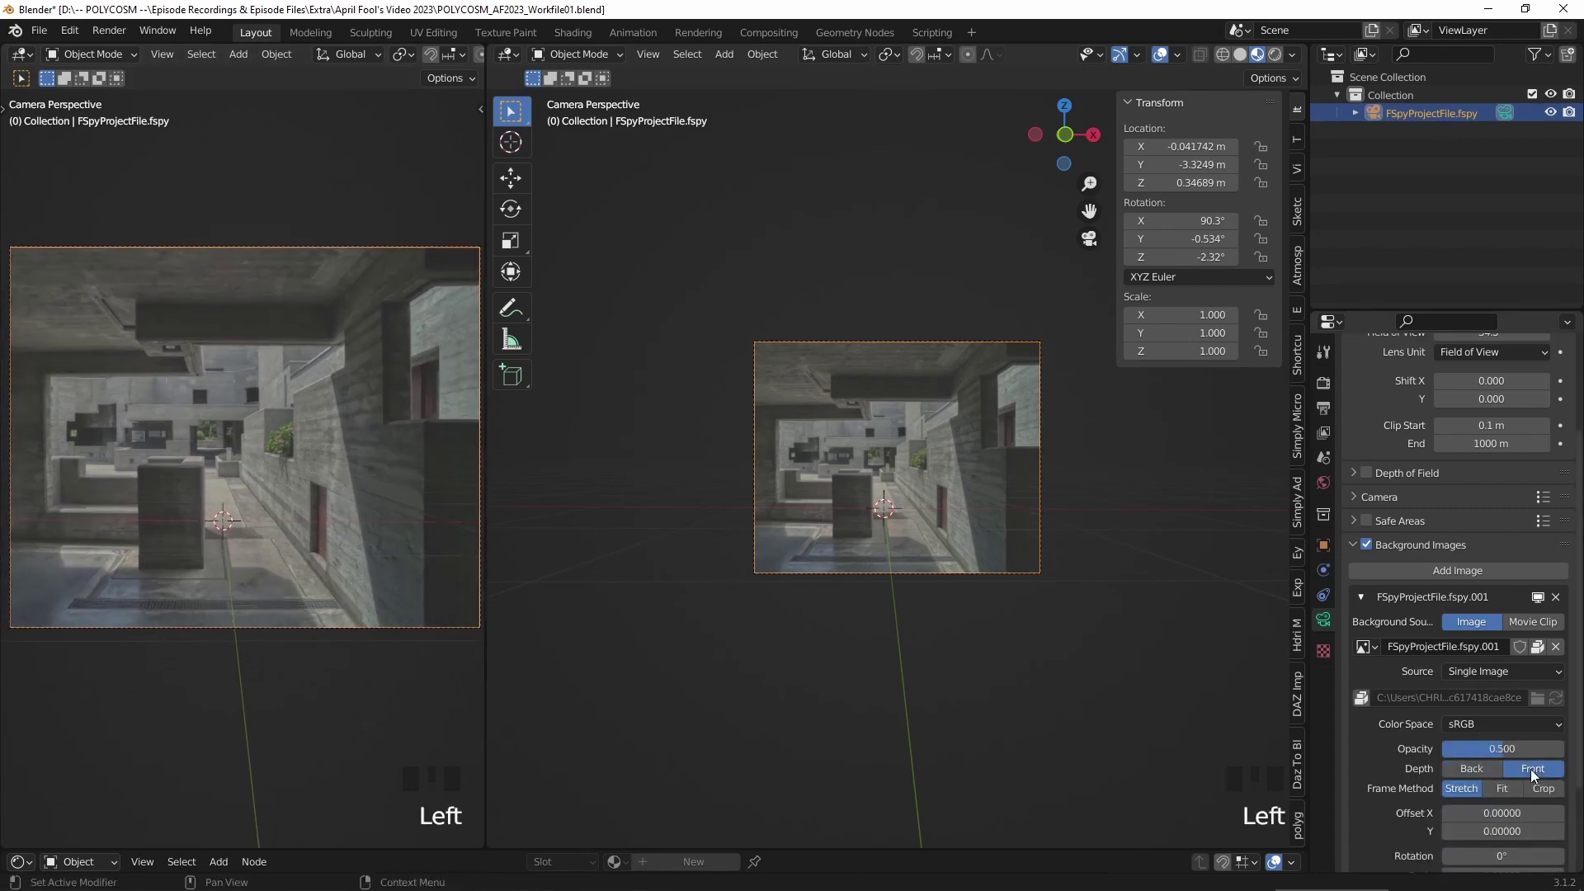
{"action": "scroll", "coordinate": [1047, 472], "scroll_direction": "down", "scroll_amount": 2}
- Add a plane at the world origin and scale it up to about 4.12 m square
{"action": "middle_click_drag", "start_coordinate": [1042, 482], "coordinate": [901, 470]}
{"action": "key", "text": "shift+a"}
{"action": "mouse_move", "coordinate": [896, 476]}
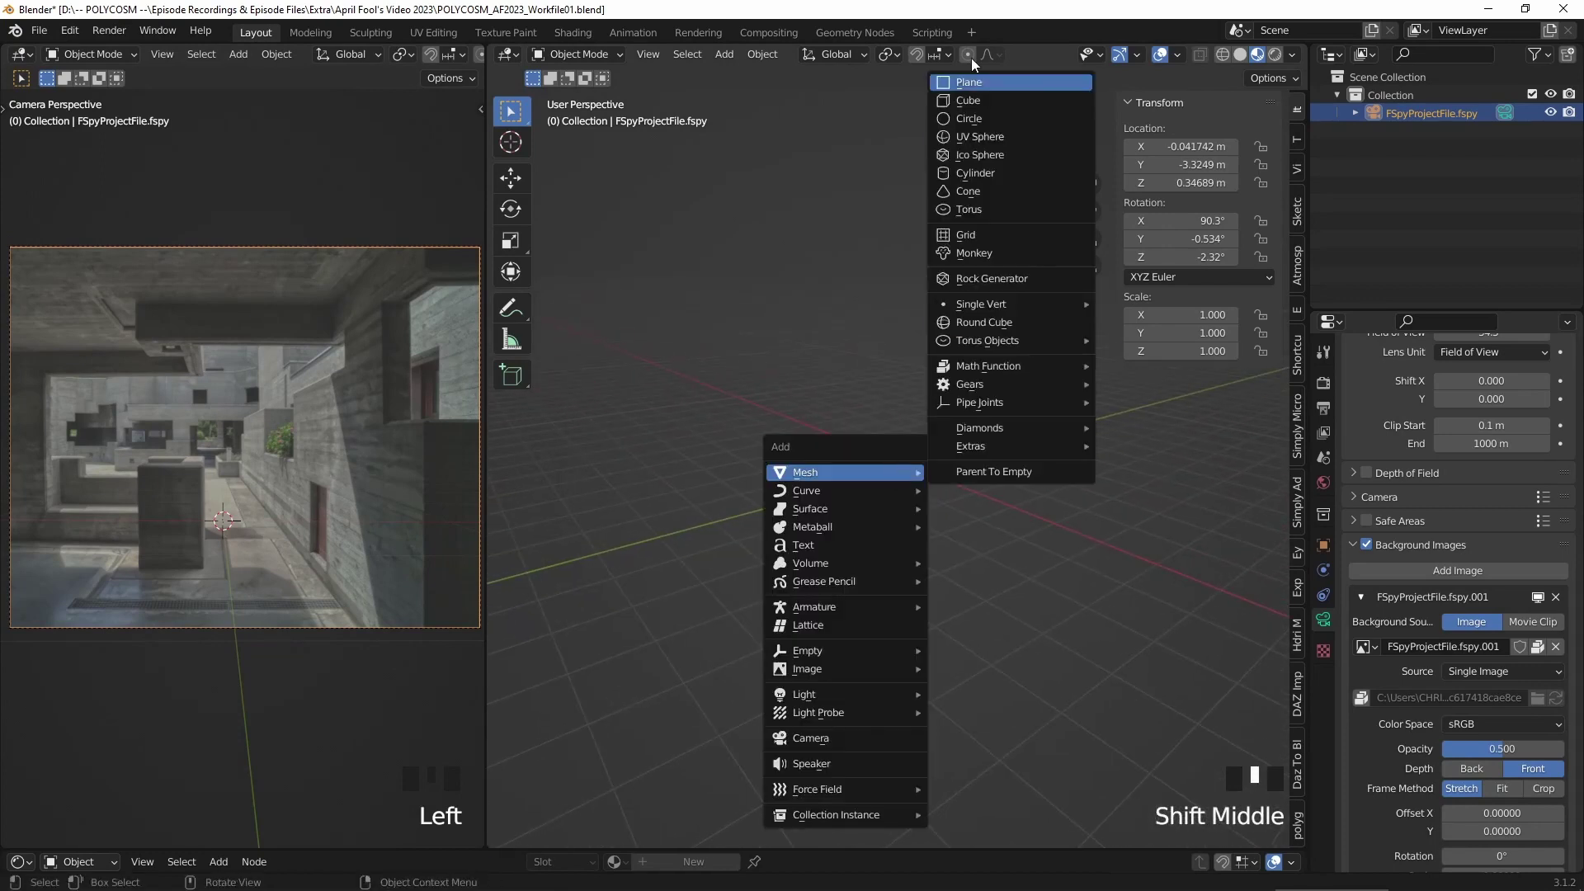
{"action": "left_click", "coordinate": [970, 81]}
{"action": "key", "text": "s"}
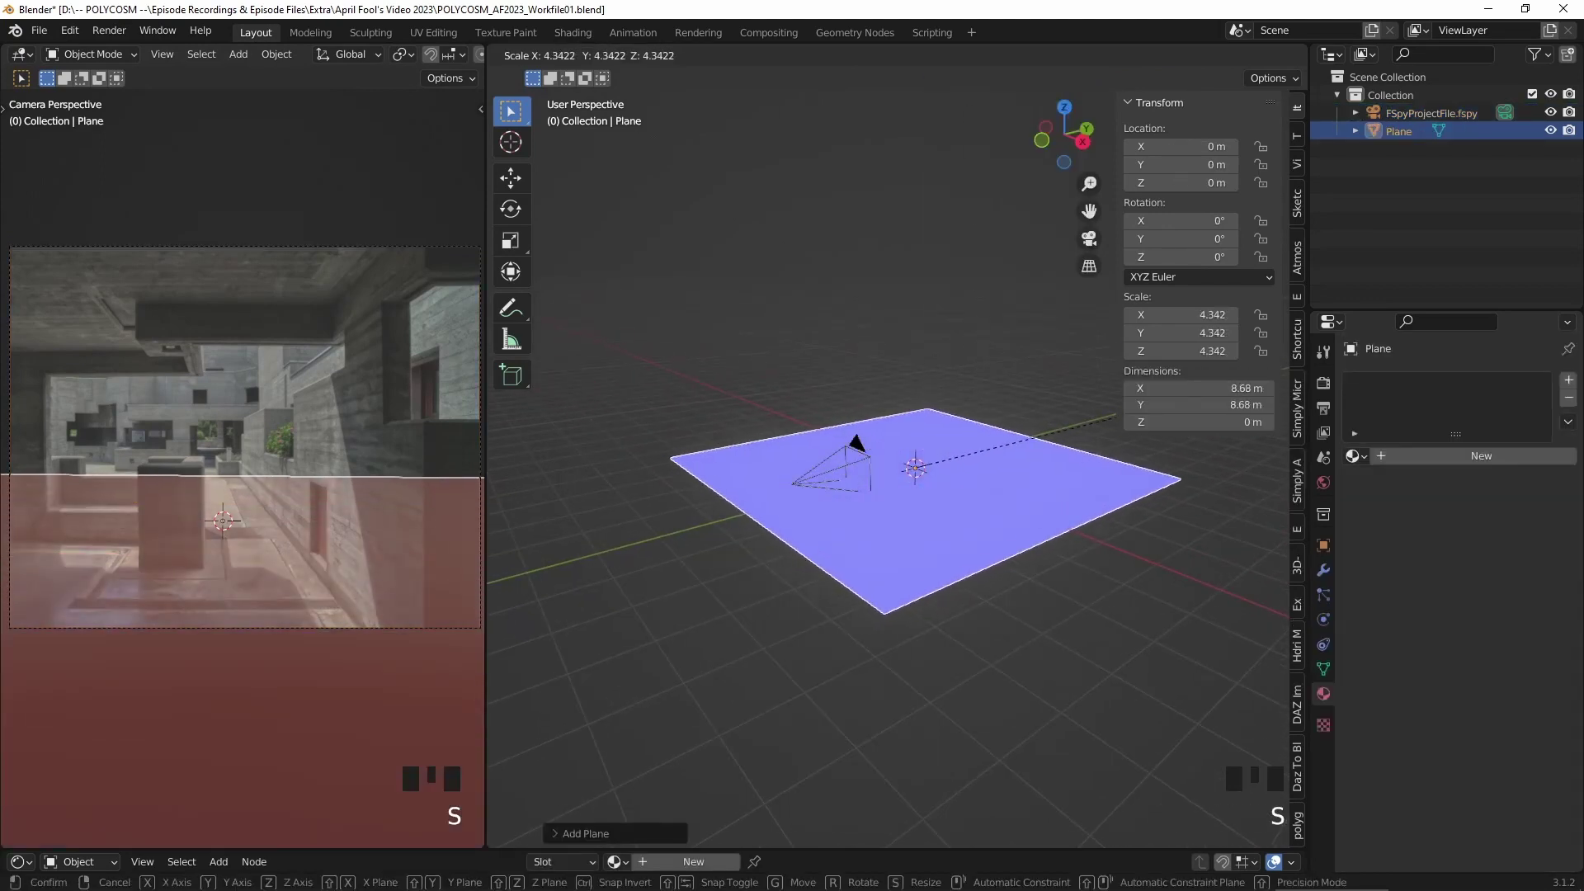
{"action": "left_click", "coordinate": [1016, 426]}
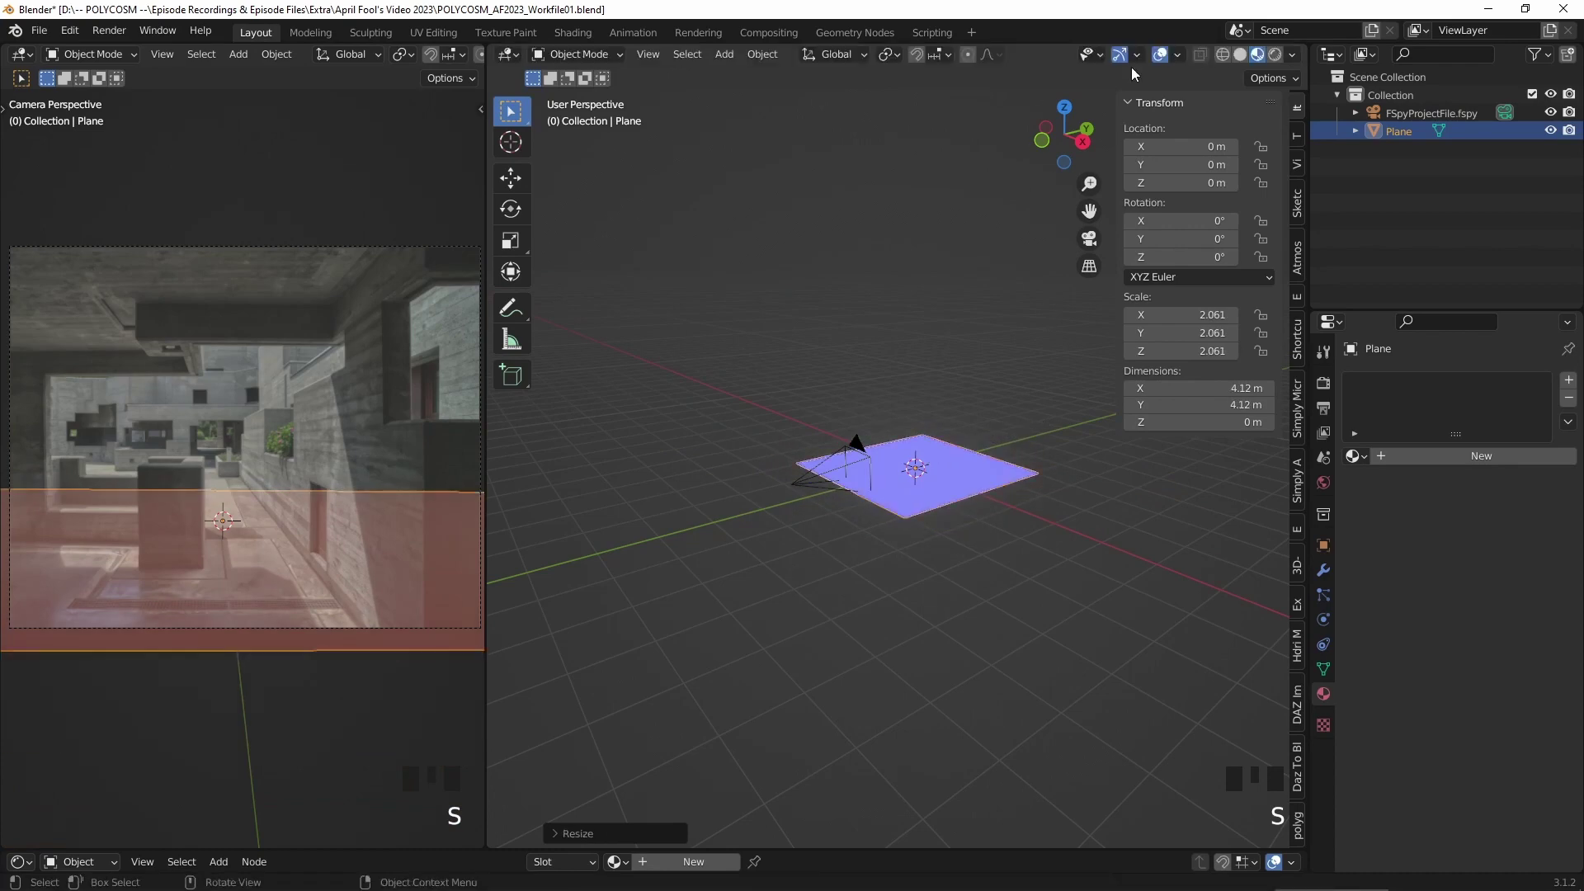
- Turn off the Face Orientation overlay and move the plane's far edge about 51.25 m along Y
{"action": "left_click", "coordinate": [1177, 55]}
{"action": "left_click", "coordinate": [1127, 401]}
{"action": "mouse_move", "coordinate": [940, 371]}
{"action": "middle_mouse_down", "text": "shift"}
{"action": "mouse_move", "coordinate": [857, 394]}
{"action": "mouse_move", "coordinate": [930, 375]}
{"action": "middle_mouse_up", "text": "shift"}
{"action": "key", "text": "Tab"}
{"action": "middle_click_drag", "start_coordinate": [884, 566], "coordinate": [850, 536], "text": "shift"}
{"action": "key", "text": "g"}
{"action": "key", "text": "y"}
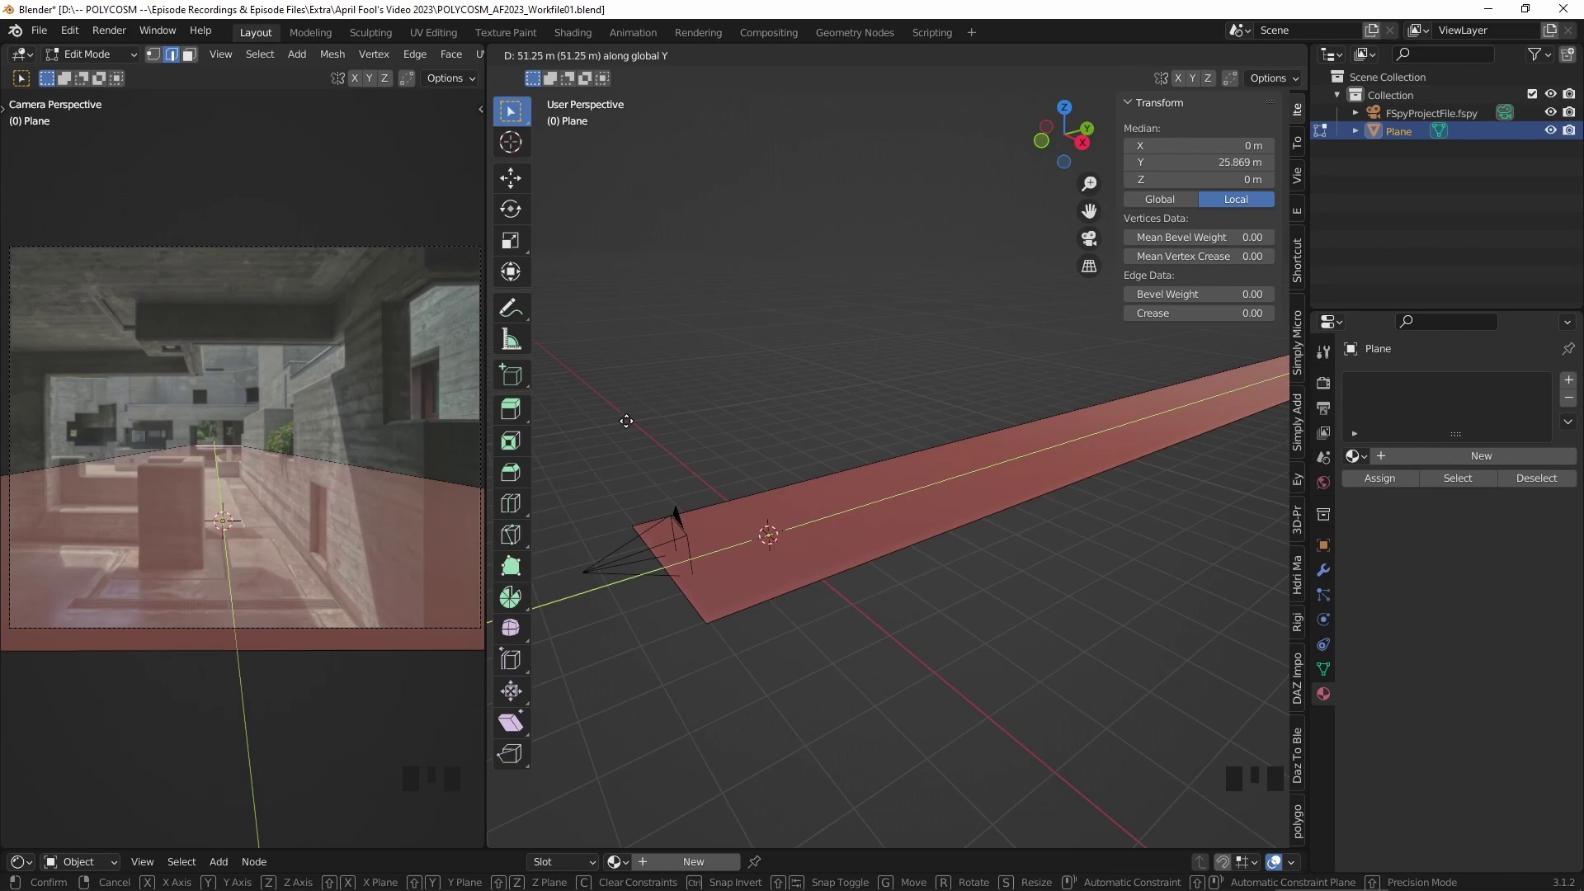
{"action": "left_click", "coordinate": [626, 420]}
- Select the plane's long side edge and move it outward along X to widen the ground
{"action": "scroll", "coordinate": [749, 417], "scroll_direction": "down", "scroll_amount": 6}
{"action": "middle_click_drag", "start_coordinate": [799, 379], "coordinate": [811, 425], "text": "shift"}
{"action": "scroll", "coordinate": [810, 431], "scroll_direction": "up", "scroll_amount": 2}
{"action": "left_click", "coordinate": [965, 492]}
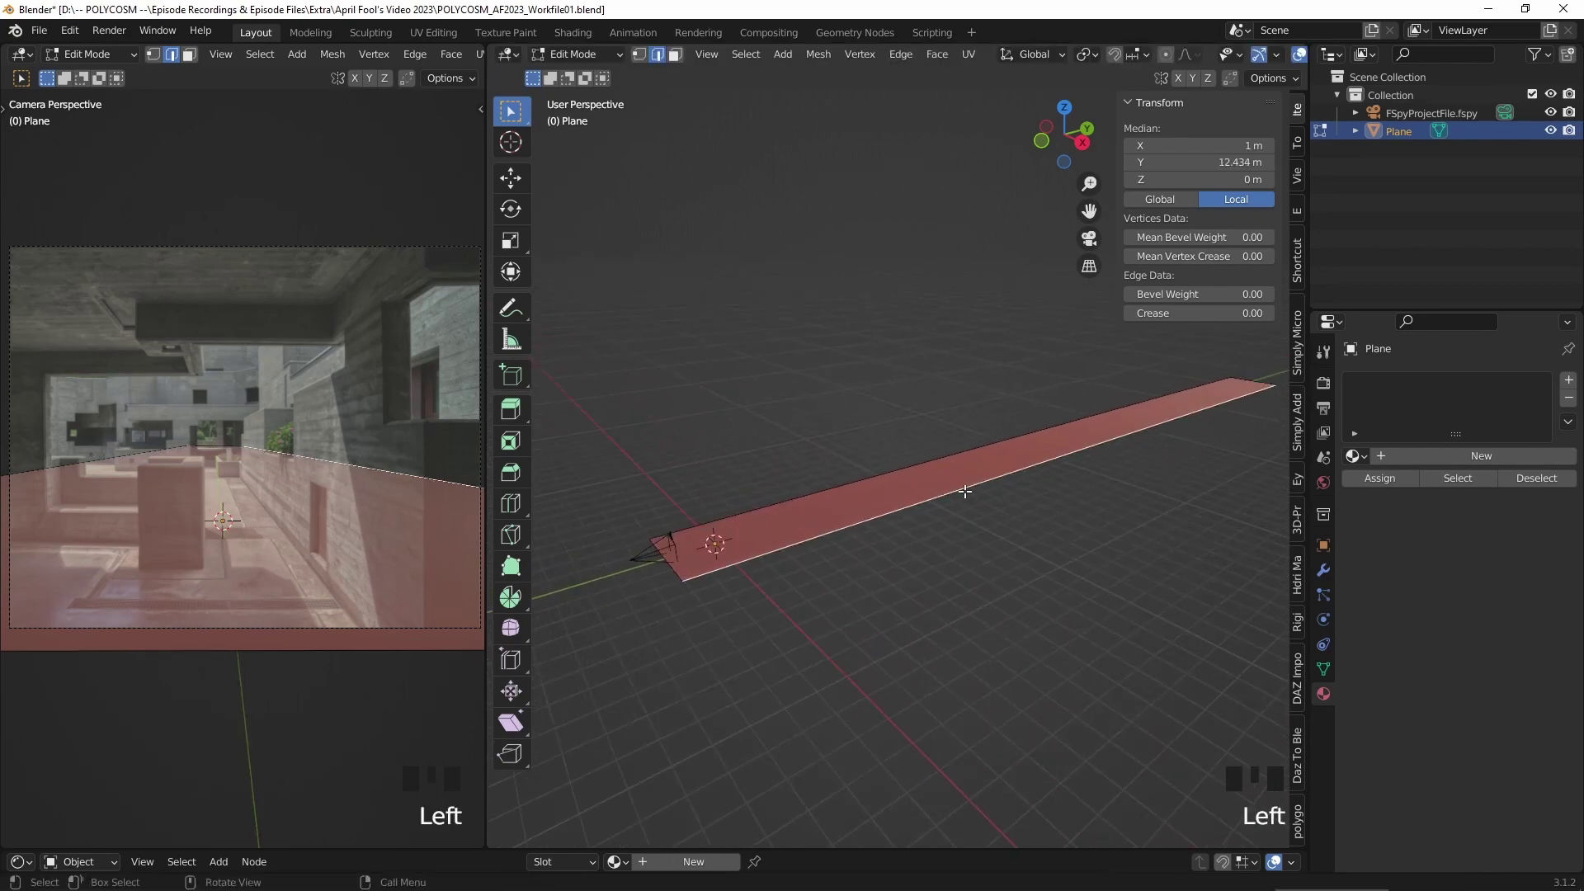
{"action": "key", "text": "g"}
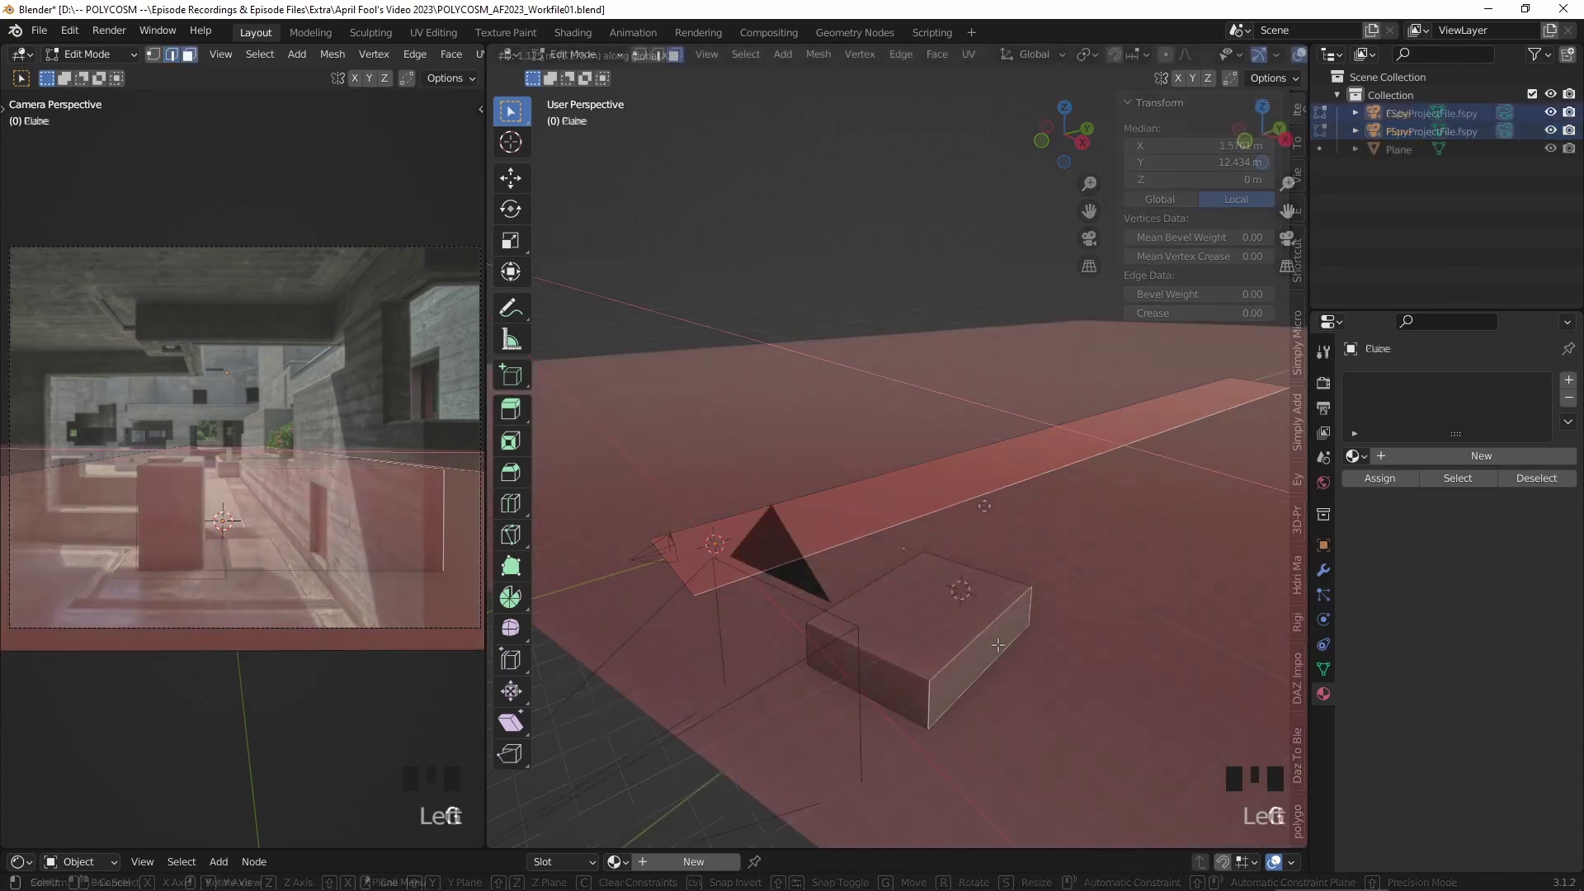
- Move the cube's +X side face inward along X until it lines up with the foreground concrete block in the photo
{"action": "key", "text": "g"}
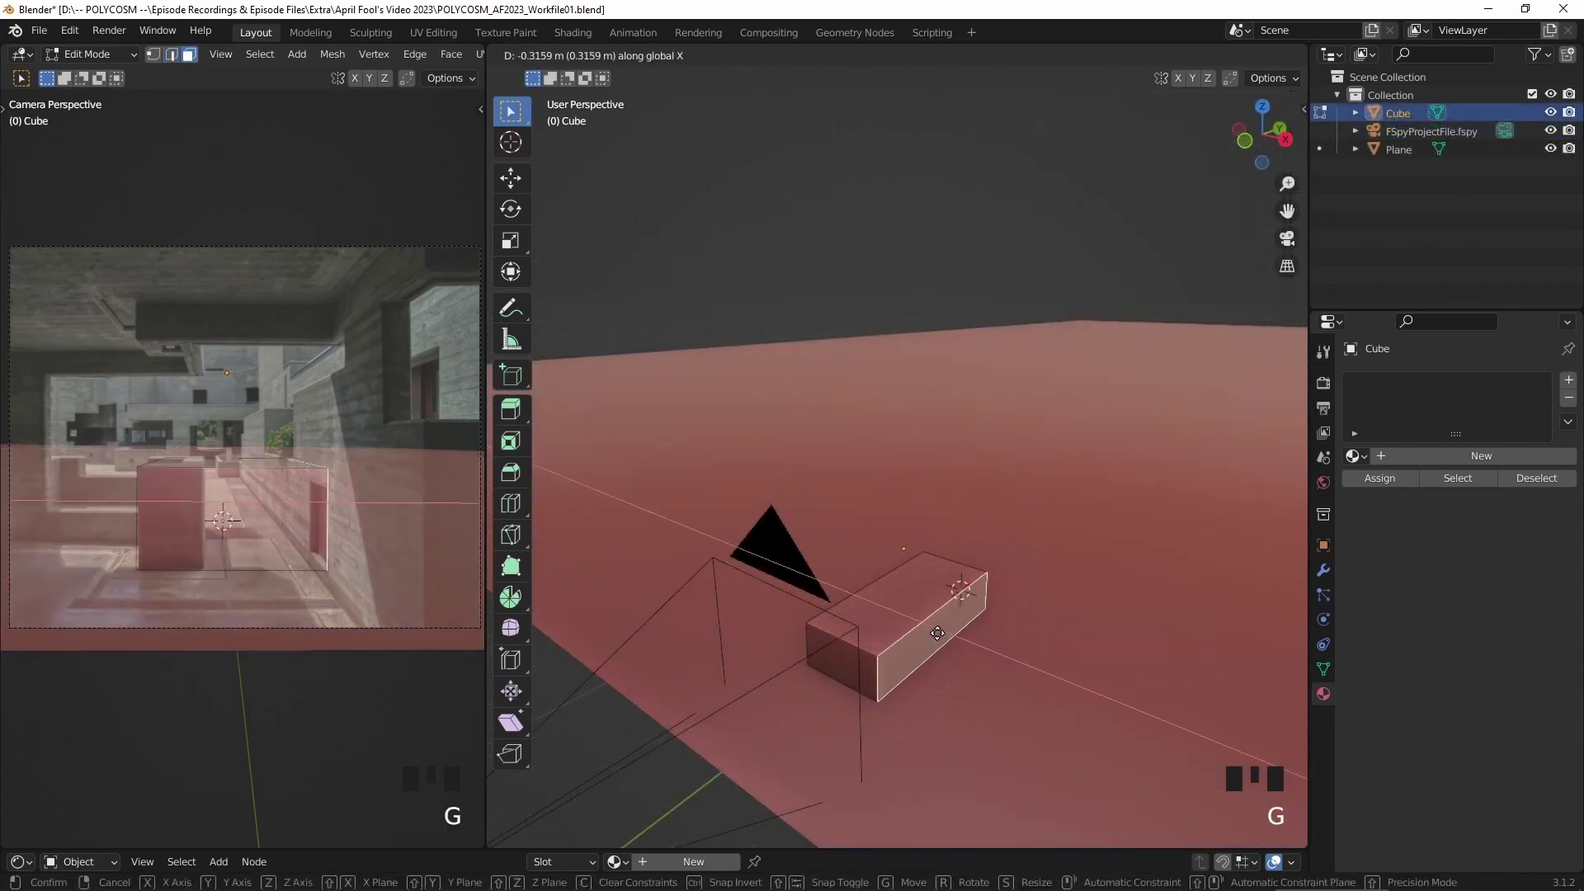
{"action": "left_click", "coordinate": [904, 624]}
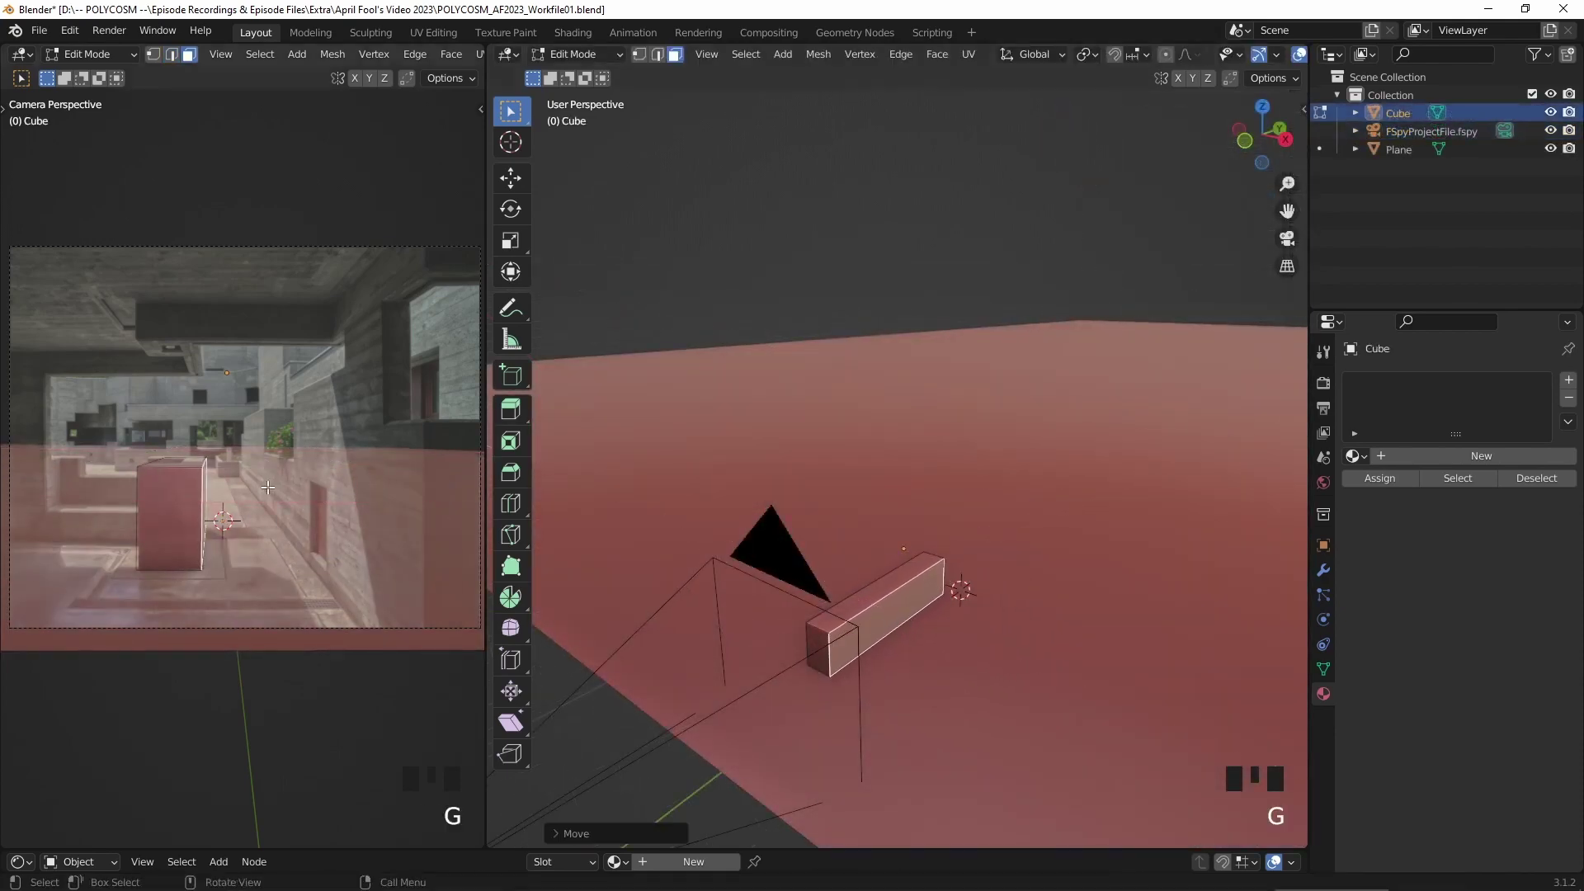
{"action": "scroll", "coordinate": [247, 453], "scroll_direction": "up", "scroll_amount": 5}
{"action": "scroll", "coordinate": [248, 453], "scroll_direction": "up", "scroll_amount": 3}
{"action": "middle_click_drag", "start_coordinate": [248, 437], "coordinate": [395, 385], "text": "shift"}
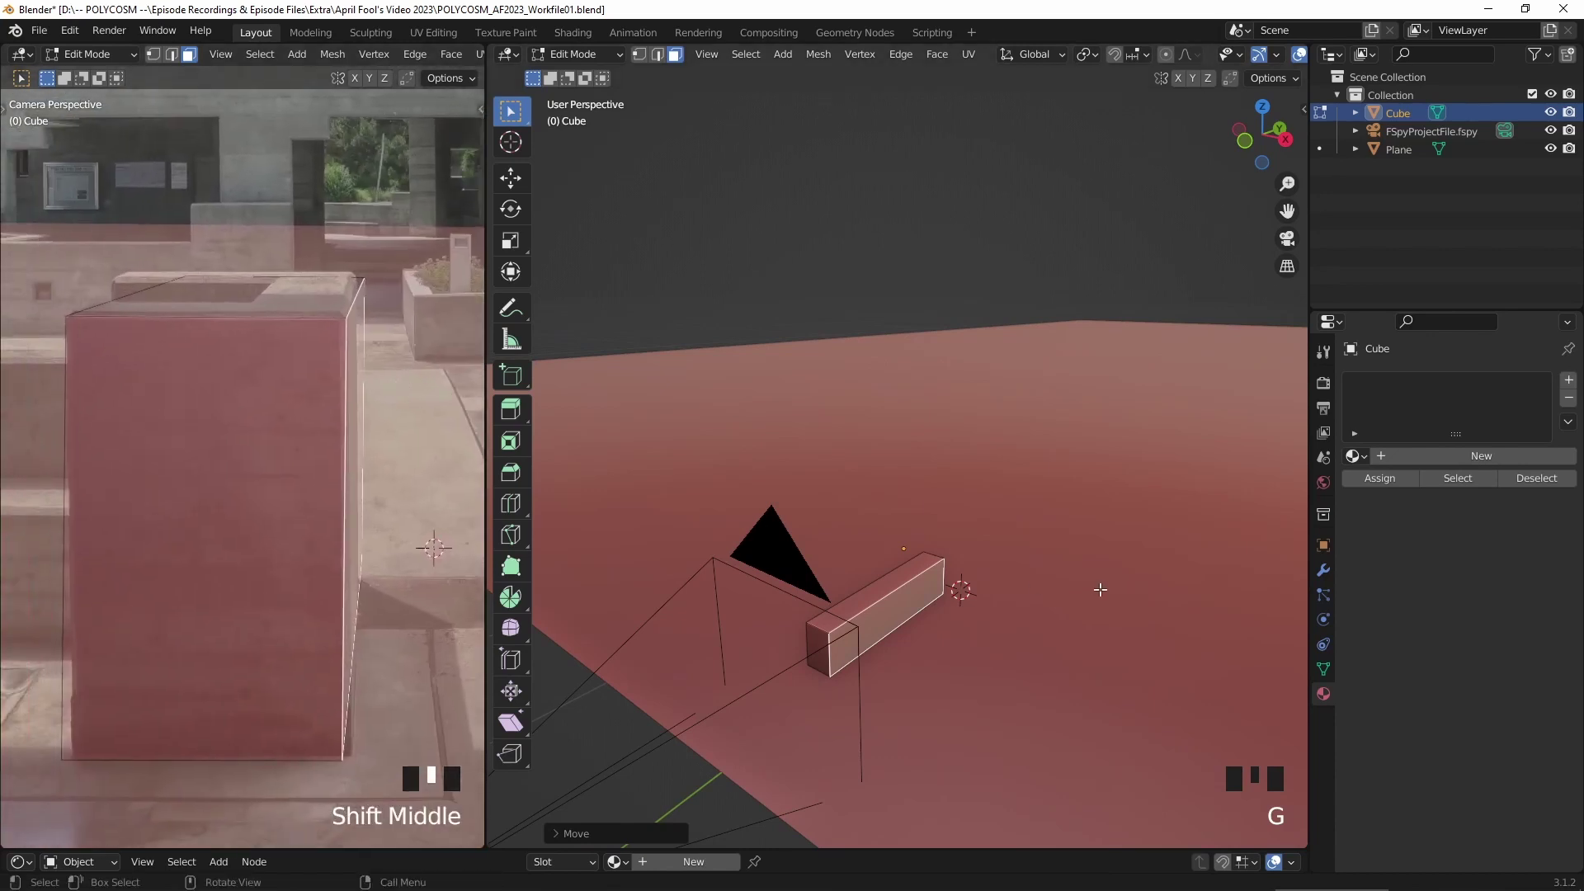
{"action": "middle_click_drag", "start_coordinate": [1100, 590], "coordinate": [1027, 574]}
{"action": "scroll", "coordinate": [895, 618], "scroll_direction": "up", "scroll_amount": 7}
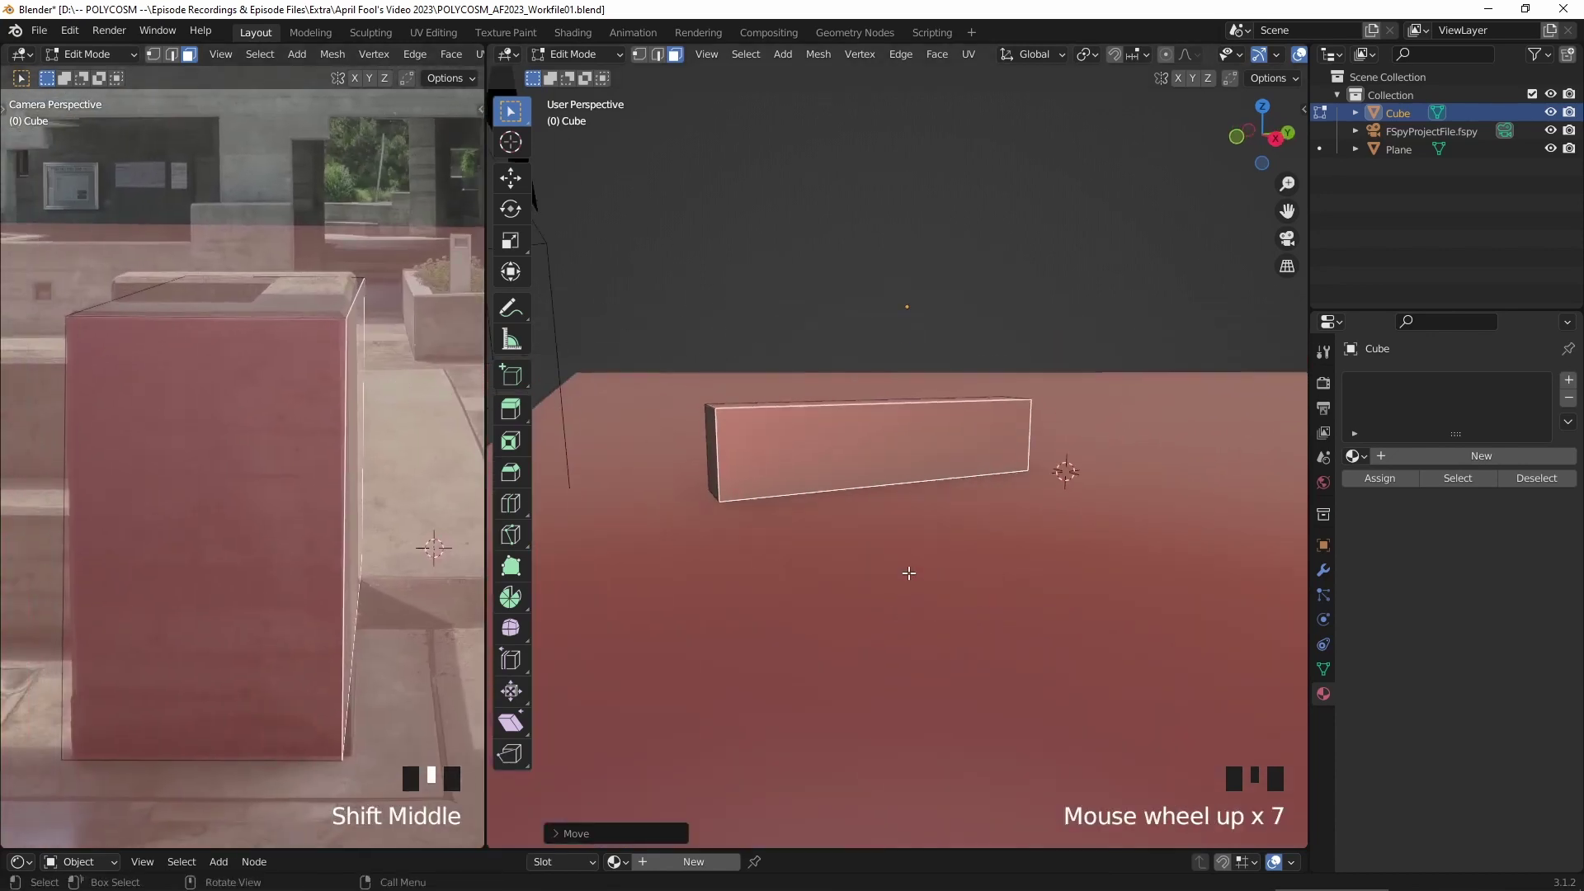
{"action": "middle_click_drag", "start_coordinate": [906, 571], "coordinate": [936, 513]}
{"action": "key", "text": "g"}
{"action": "key", "text": "y"}
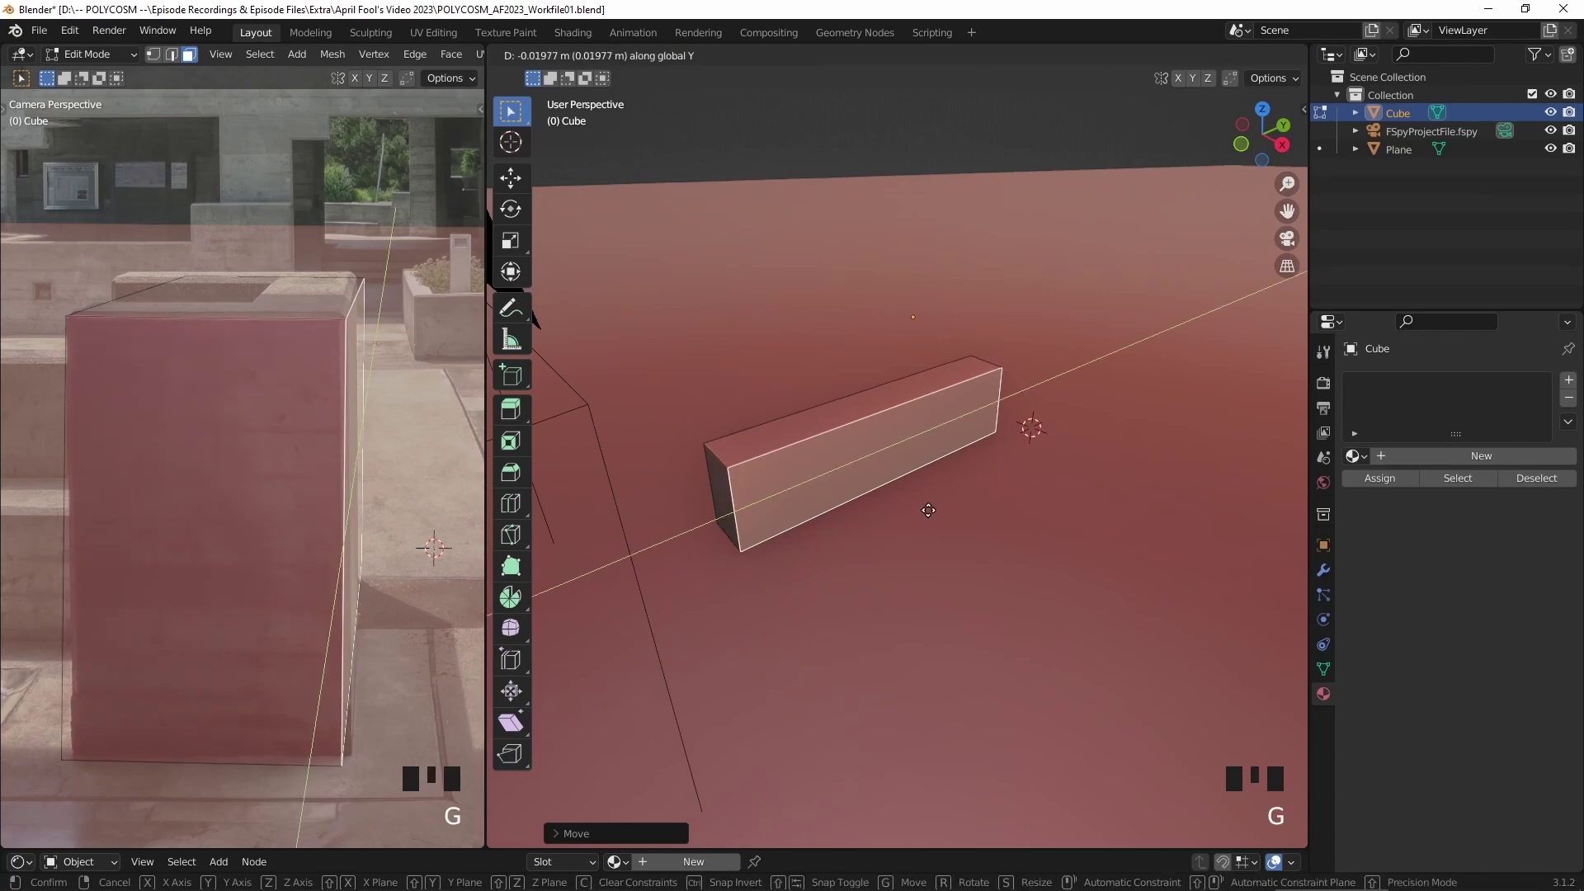
{"action": "key", "text": "x"}
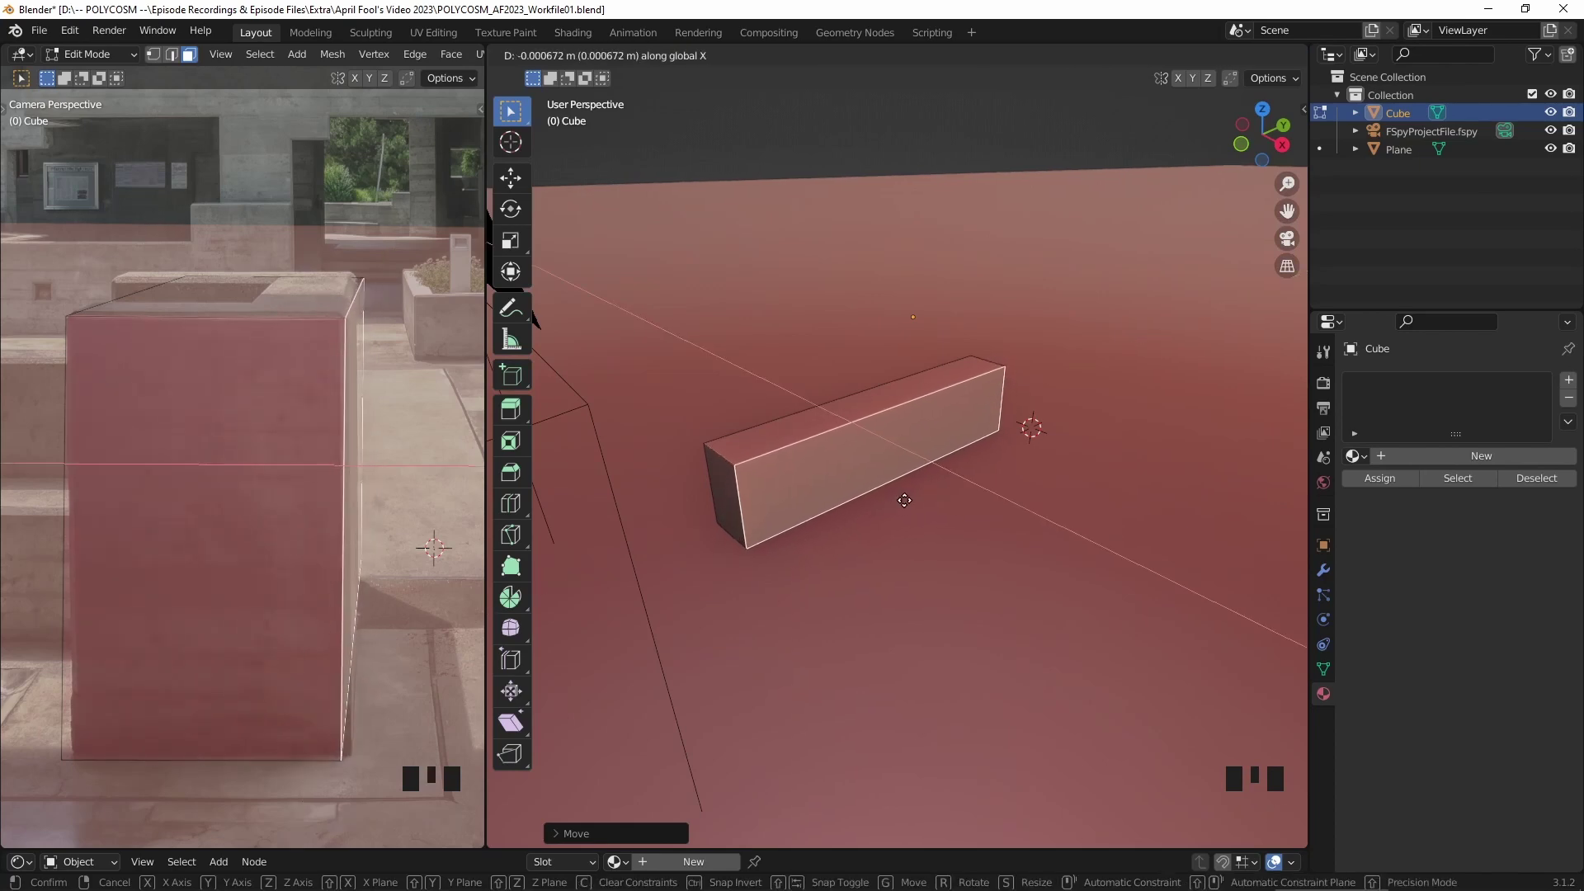
{"action": "left_click", "coordinate": [904, 500]}
- Add two loop cuts across the box's length, one near the camera end and one around the middle
{"action": "mouse_move", "coordinate": [788, 443]}
{"action": "middle_mouse_down"}
{"action": "mouse_move", "coordinate": [990, 372]}
{"action": "mouse_move", "coordinate": [807, 364]}
{"action": "mouse_move", "coordinate": [1102, 510]}
{"action": "mouse_move", "coordinate": [790, 463]}
{"action": "middle_mouse_up"}
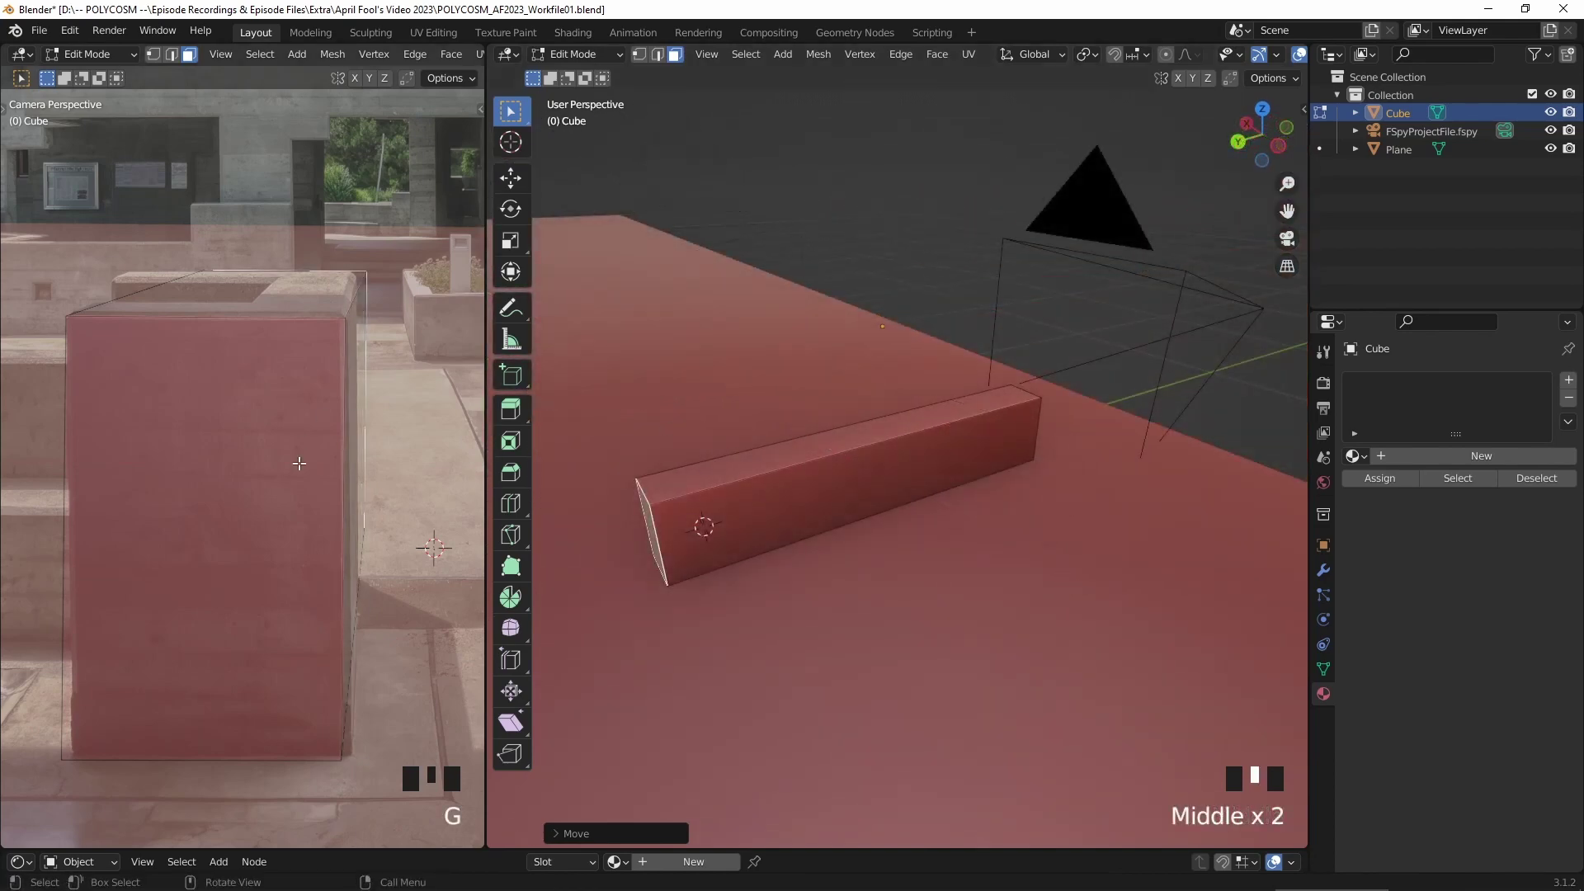
{"action": "left_click", "coordinate": [510, 504]}
{"action": "left_click_drag", "start_coordinate": [862, 458], "coordinate": [879, 453]}
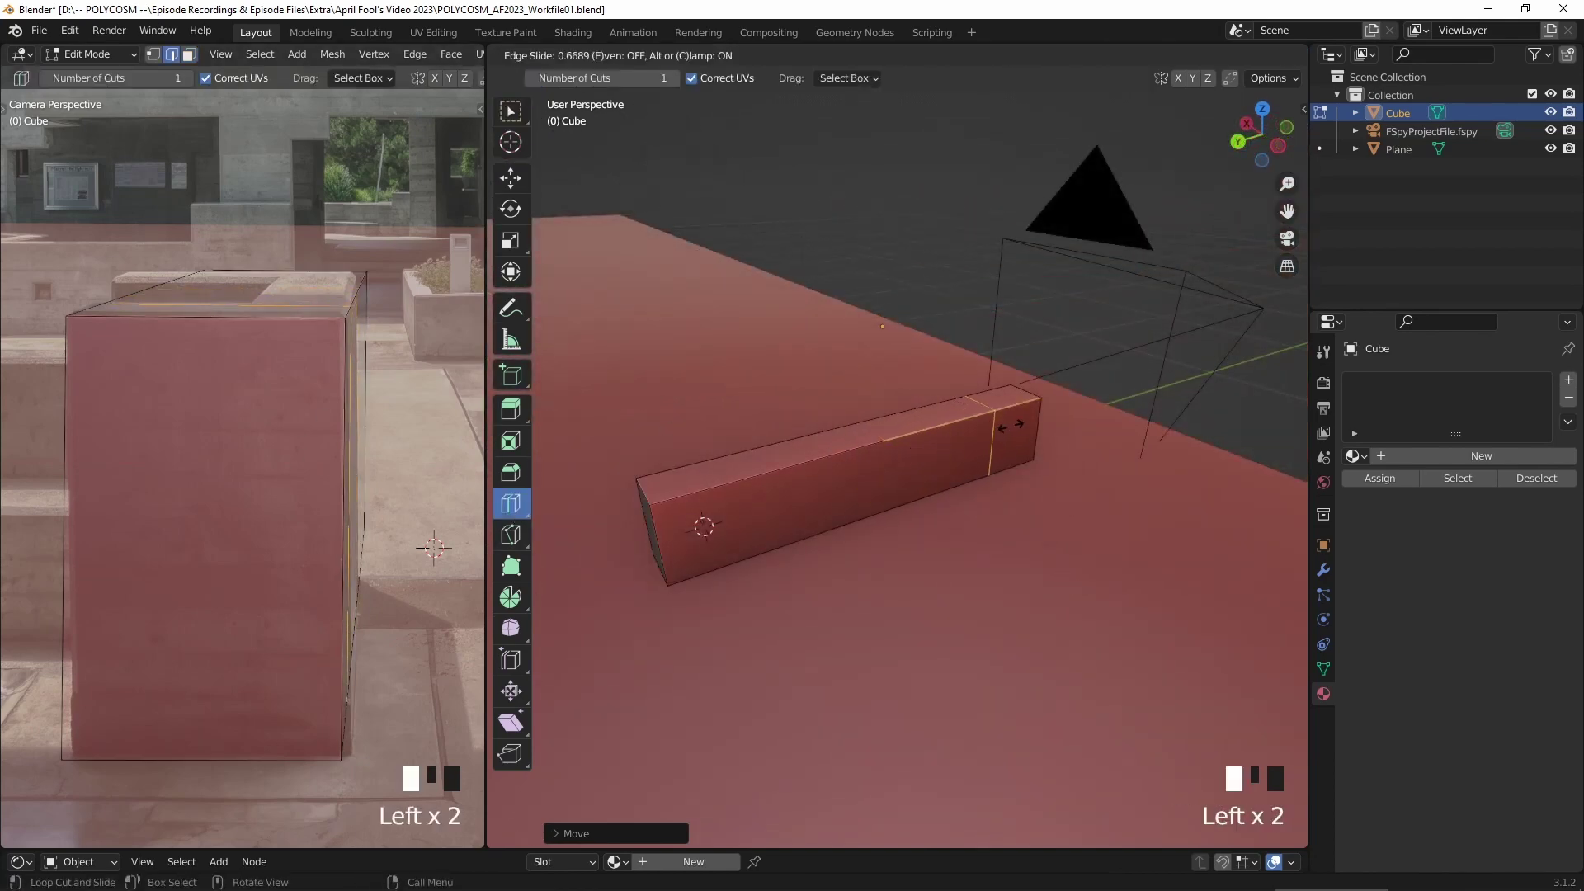
{"action": "left_click_drag", "start_coordinate": [998, 429], "coordinate": [994, 431]}
{"action": "mouse_move", "coordinate": [879, 459]}
{"action": "left_mouse_down"}
{"action": "mouse_move", "coordinate": [845, 467]}
{"action": "mouse_move", "coordinate": [899, 459]}
{"action": "left_mouse_up"}
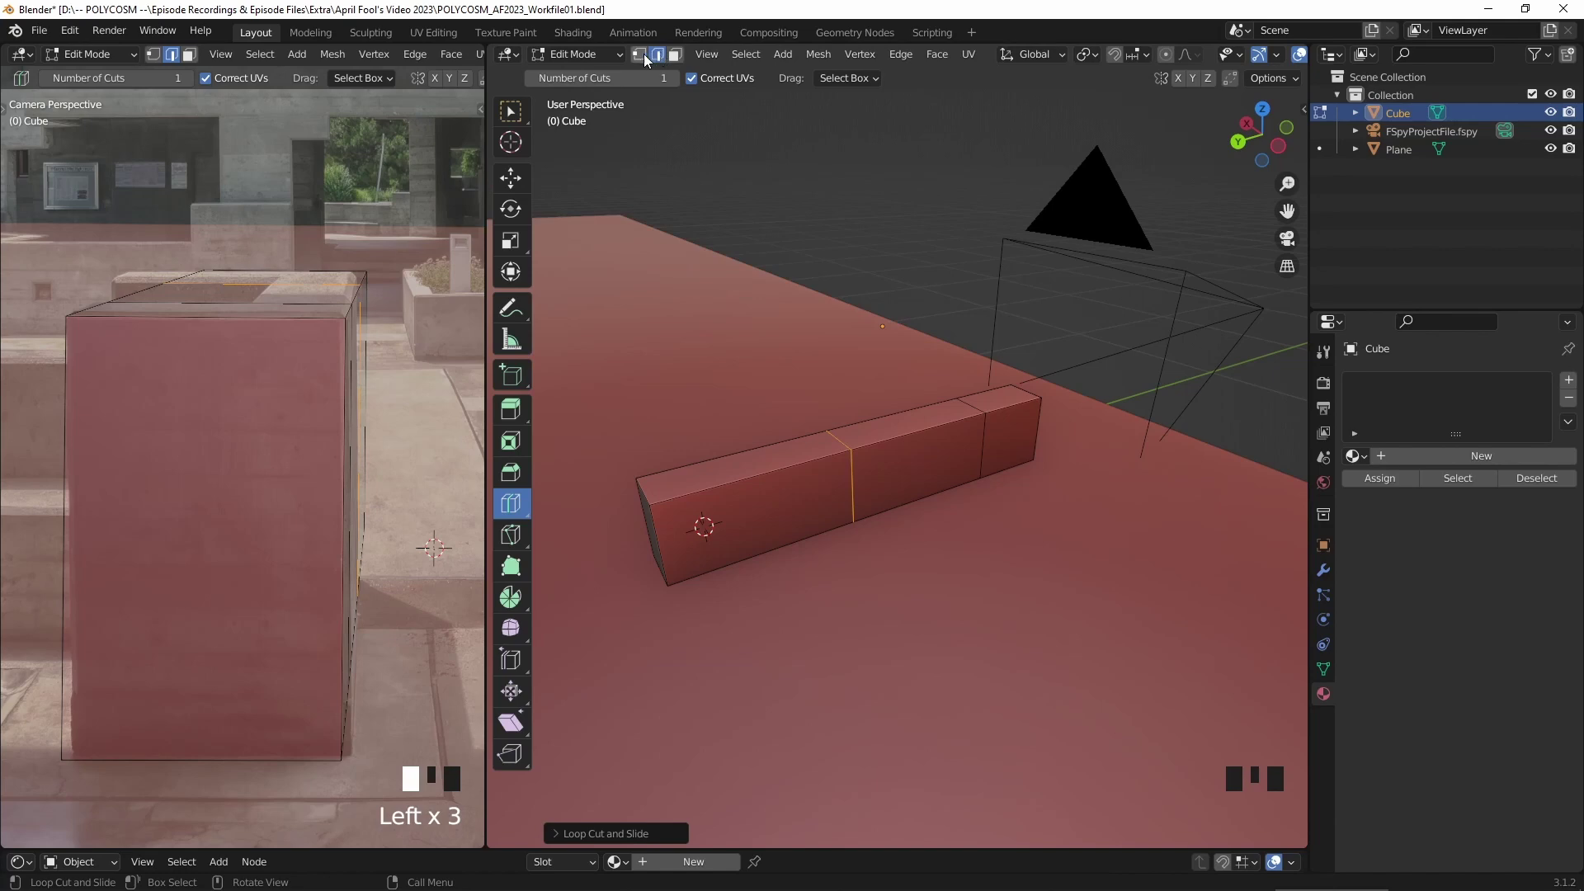
- Extrude the -X side face of the box's far segment slightly outward to match the block in the photo
{"action": "left_click", "coordinate": [676, 60]}
{"action": "left_click", "coordinate": [511, 111]}
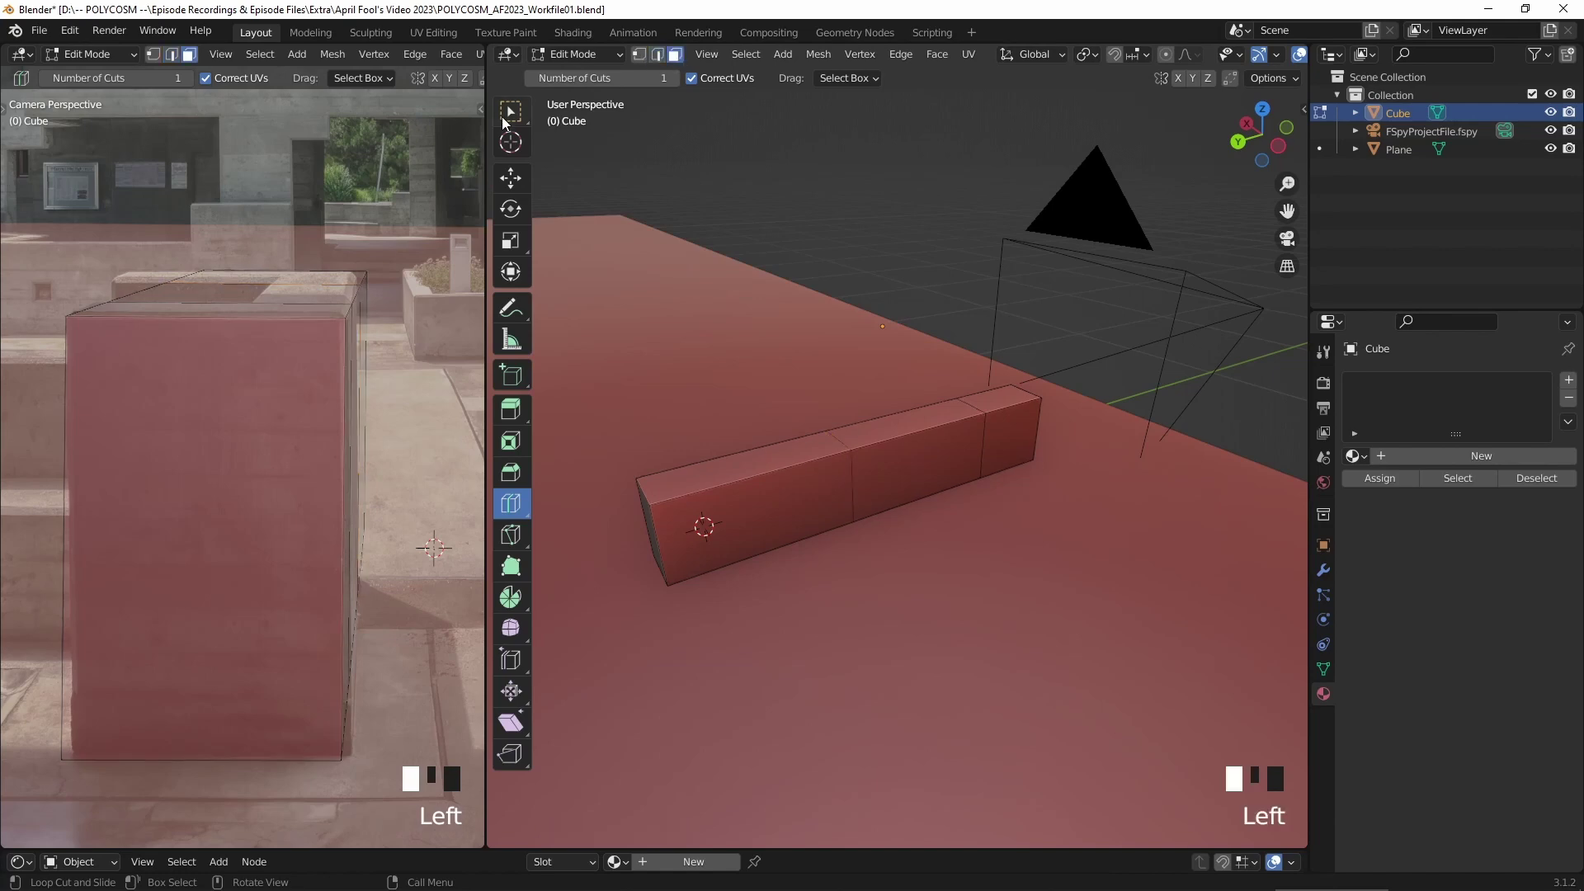
{"action": "left_click", "coordinate": [717, 547]}
{"action": "middle_click_drag", "start_coordinate": [718, 547], "coordinate": [682, 495]}
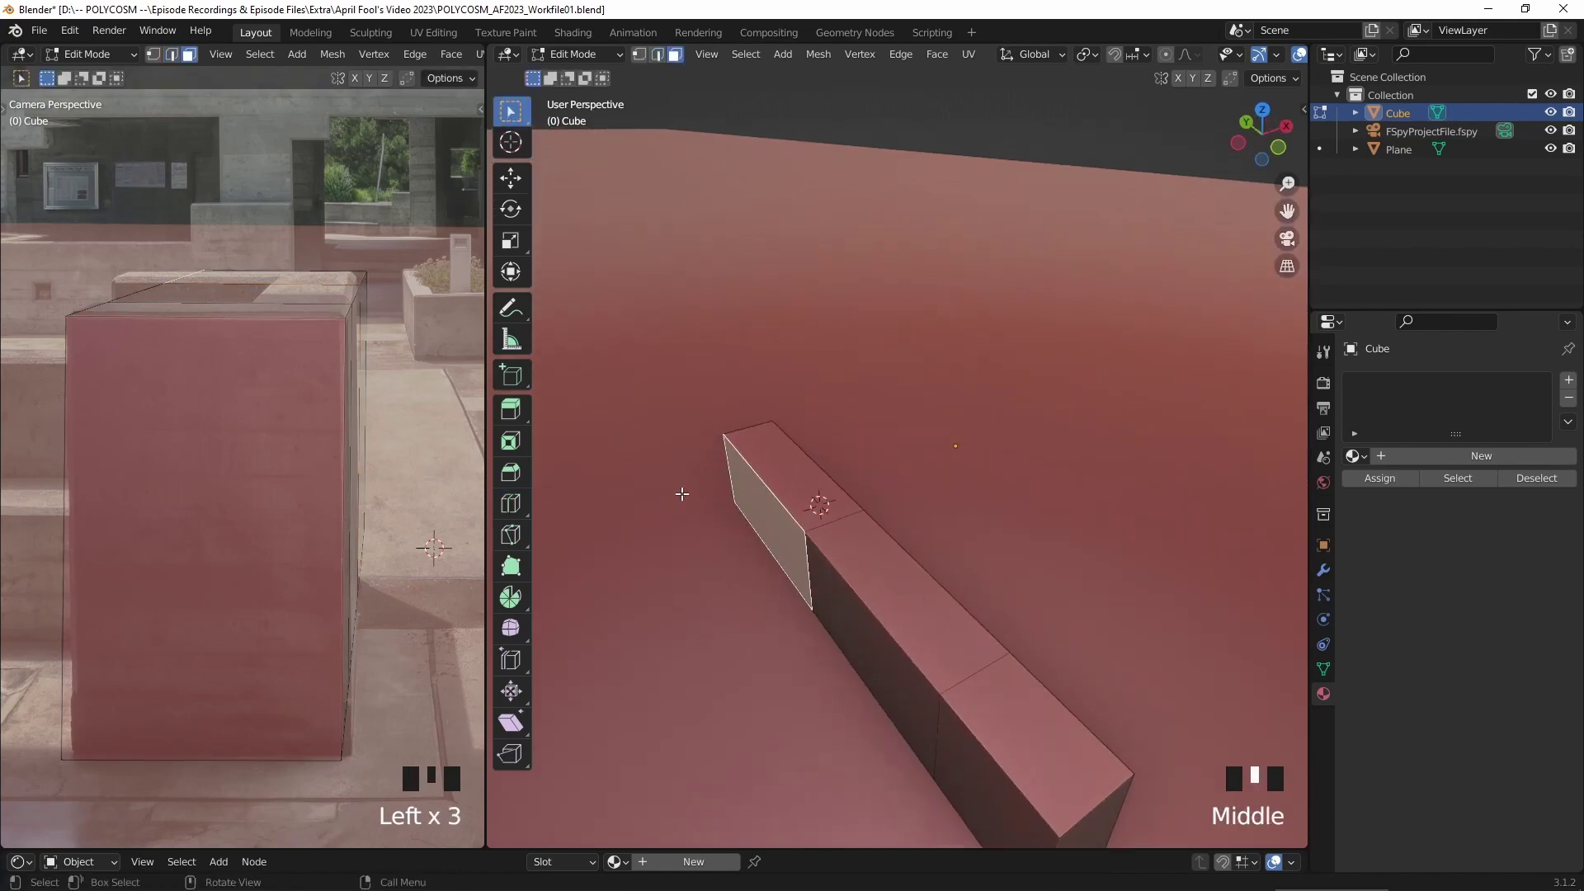
{"action": "key", "text": "e"}
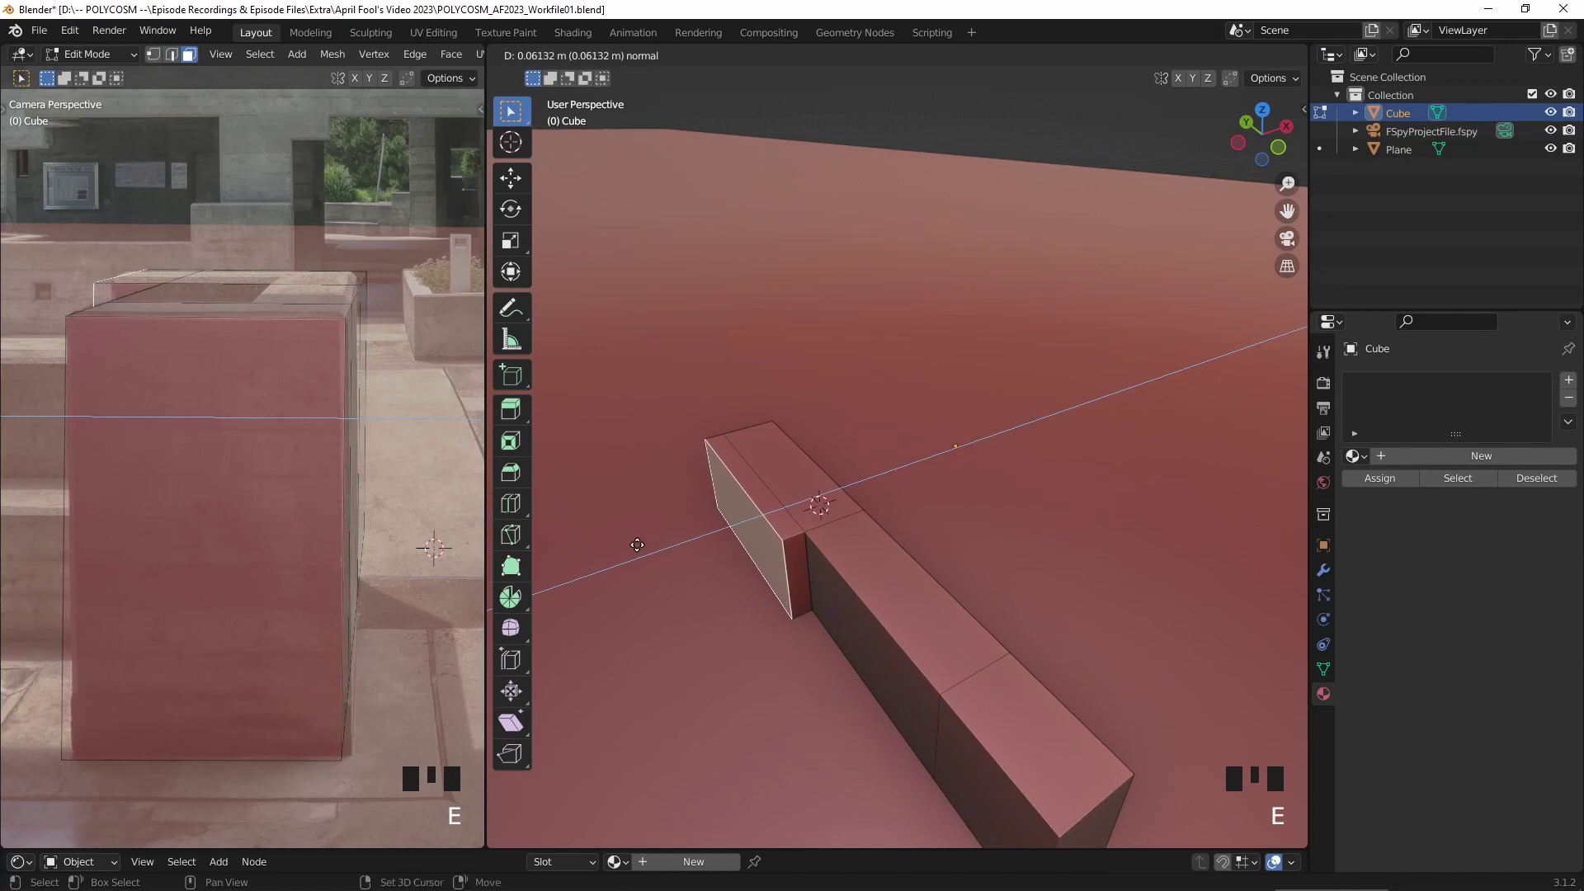
{"action": "left_click", "coordinate": [688, 527]}
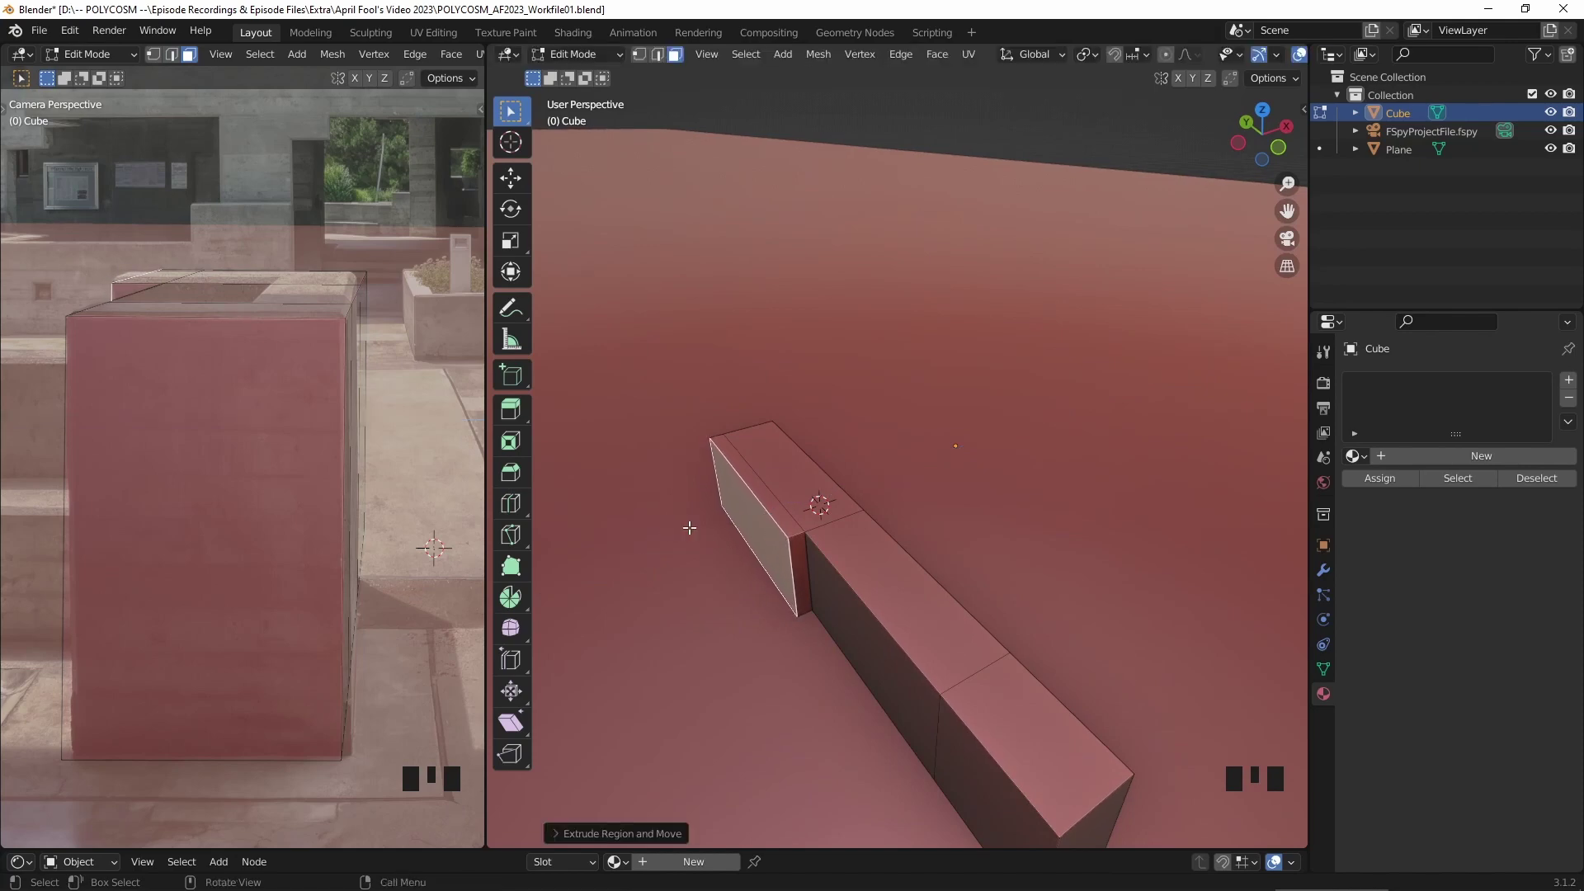
- Select both faces at the box's far end and move them along Y toward the camera to shorten the box
{"action": "middle_click_drag", "start_coordinate": [808, 479], "coordinate": [780, 518]}
{"action": "left_click", "coordinate": [681, 557], "text": "shift"}
{"action": "key", "text": "g"}
{"action": "key", "text": "x"}
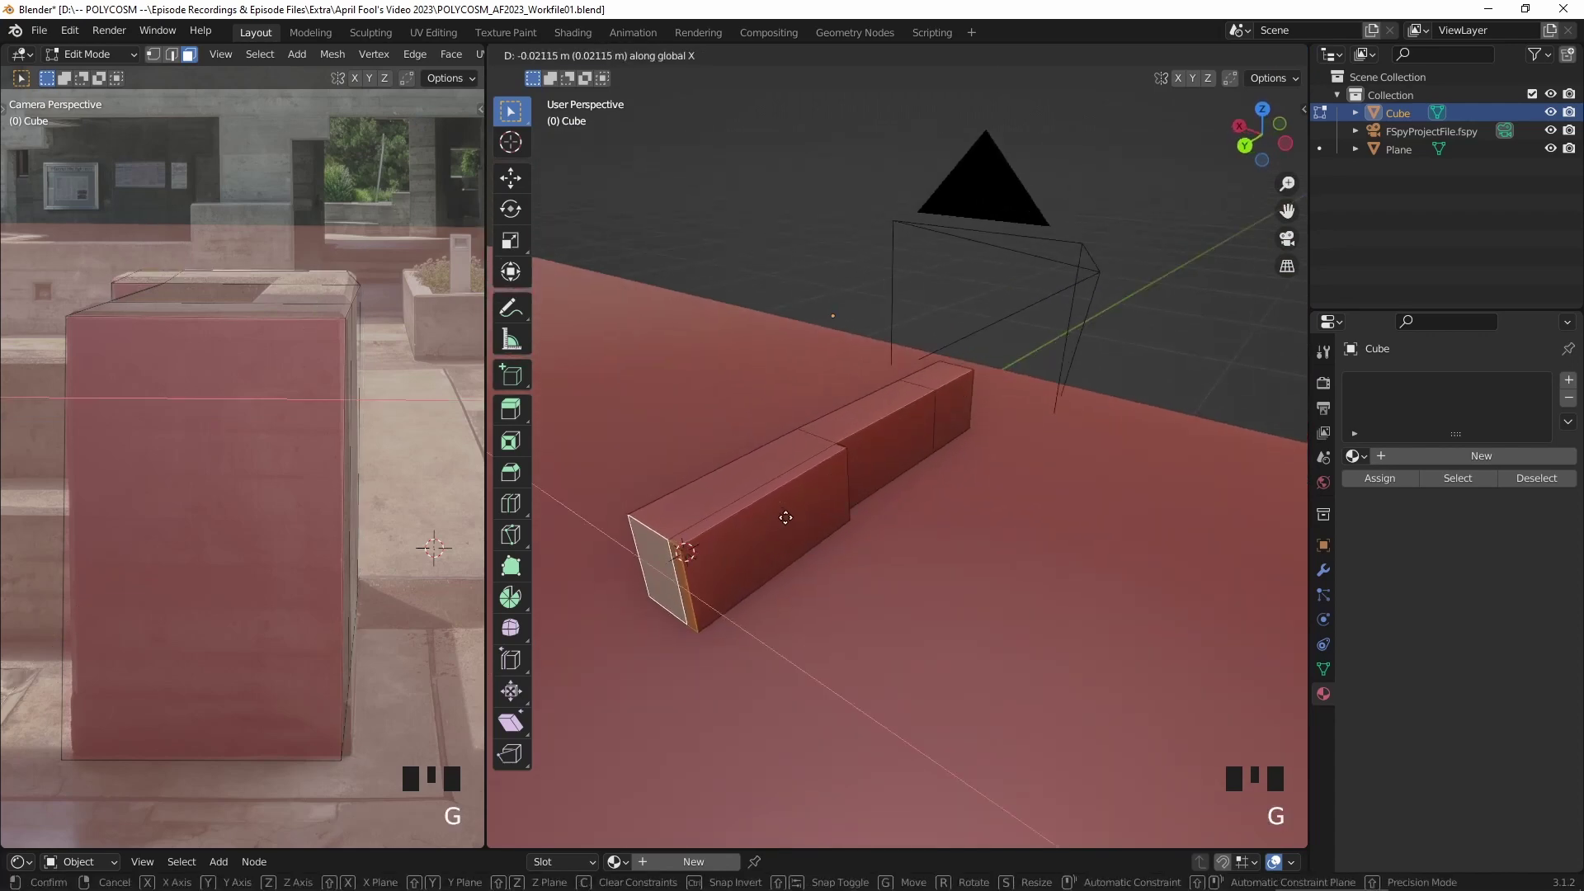
{"action": "key", "text": "y"}
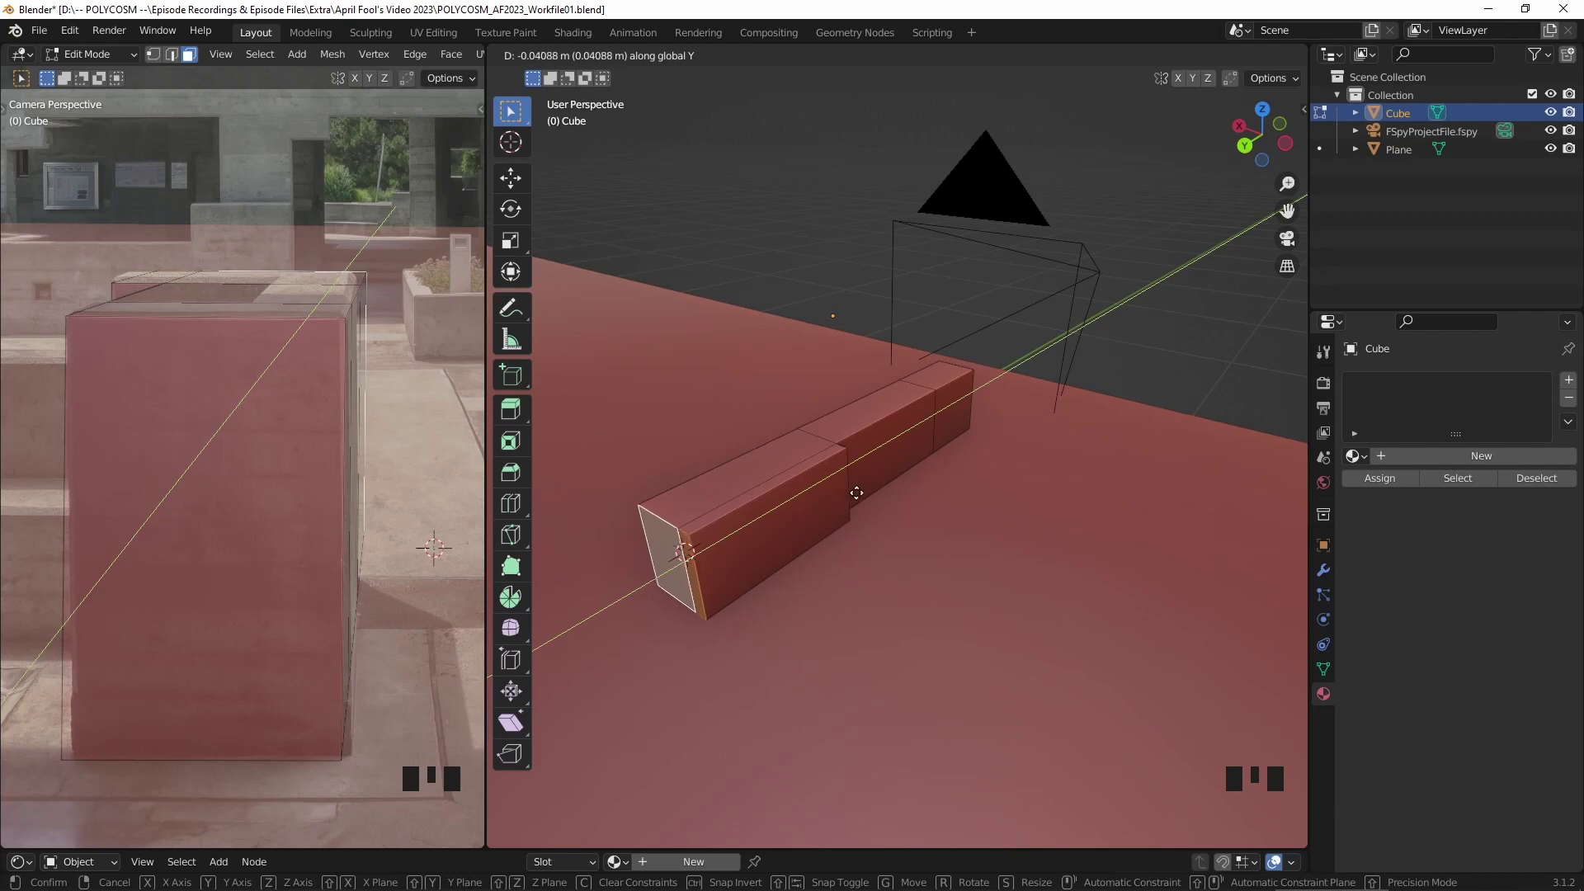
{"action": "left_click", "coordinate": [1092, 396]}
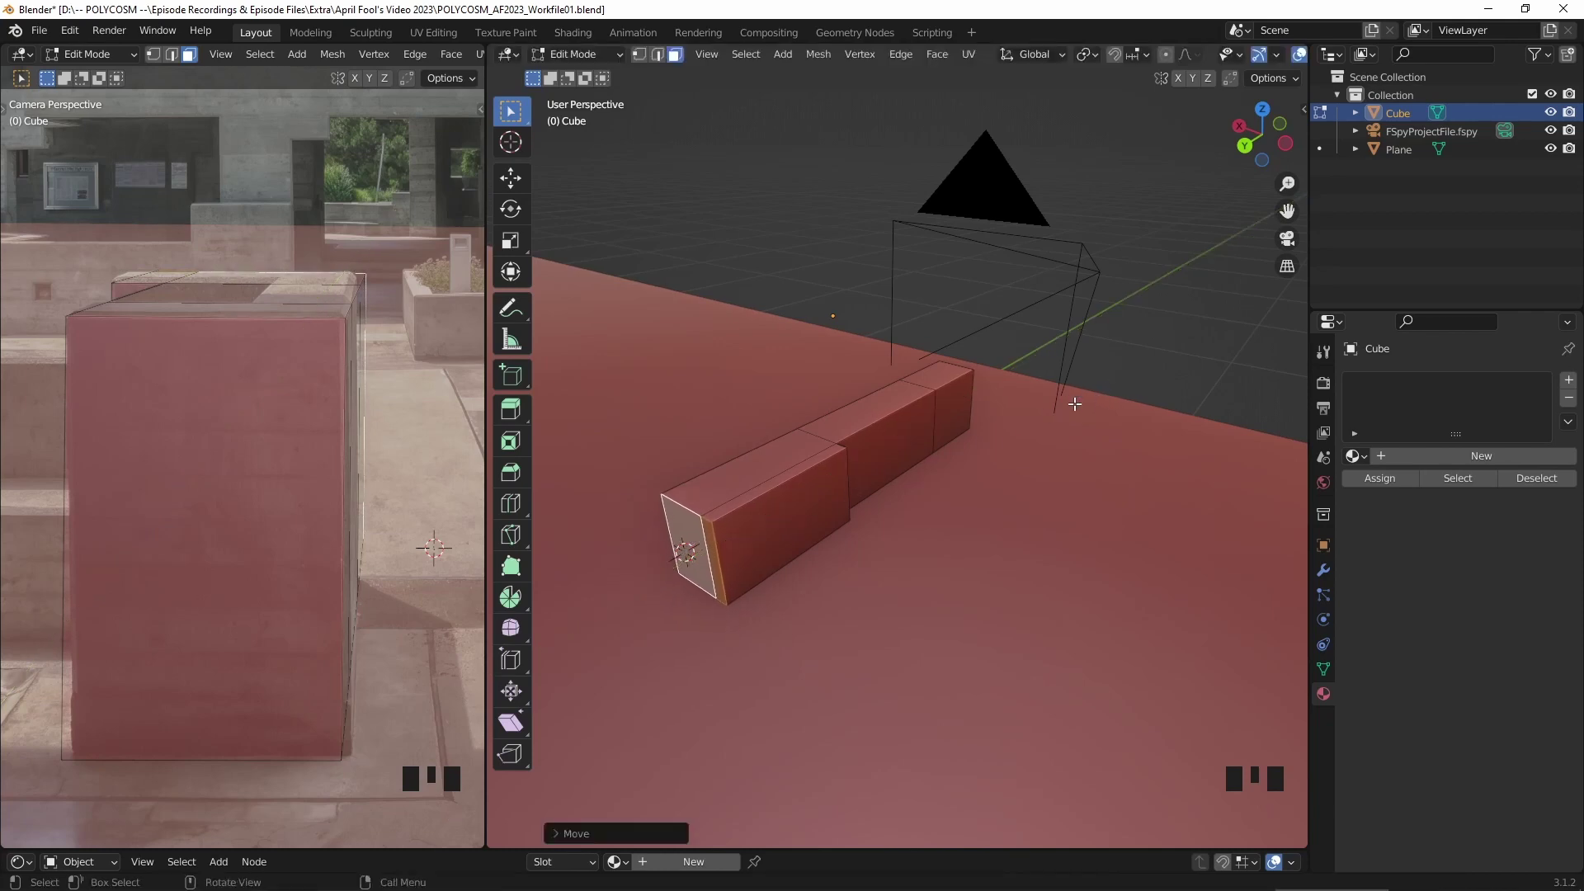
- Extrude the -X side face of the box's middle segment inward along its normal by about 0.1 m
{"action": "middle_click_drag", "start_coordinate": [1050, 410], "coordinate": [817, 553]}
{"action": "left_click", "coordinate": [864, 589]}
{"action": "key", "text": "ctrl+z"}
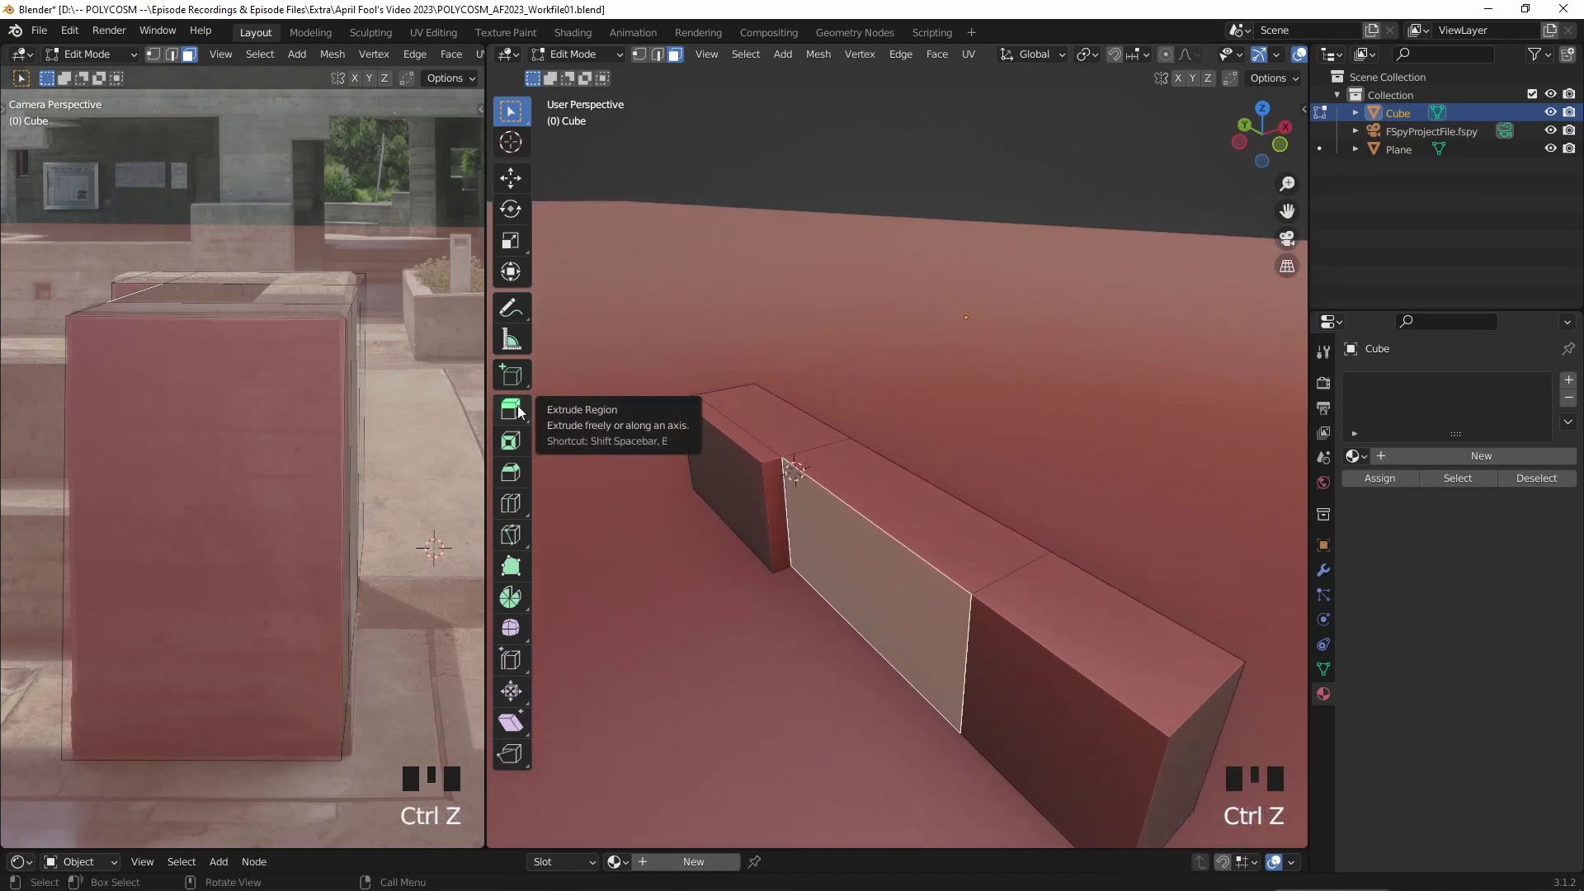
{"action": "left_click", "coordinate": [520, 409]}
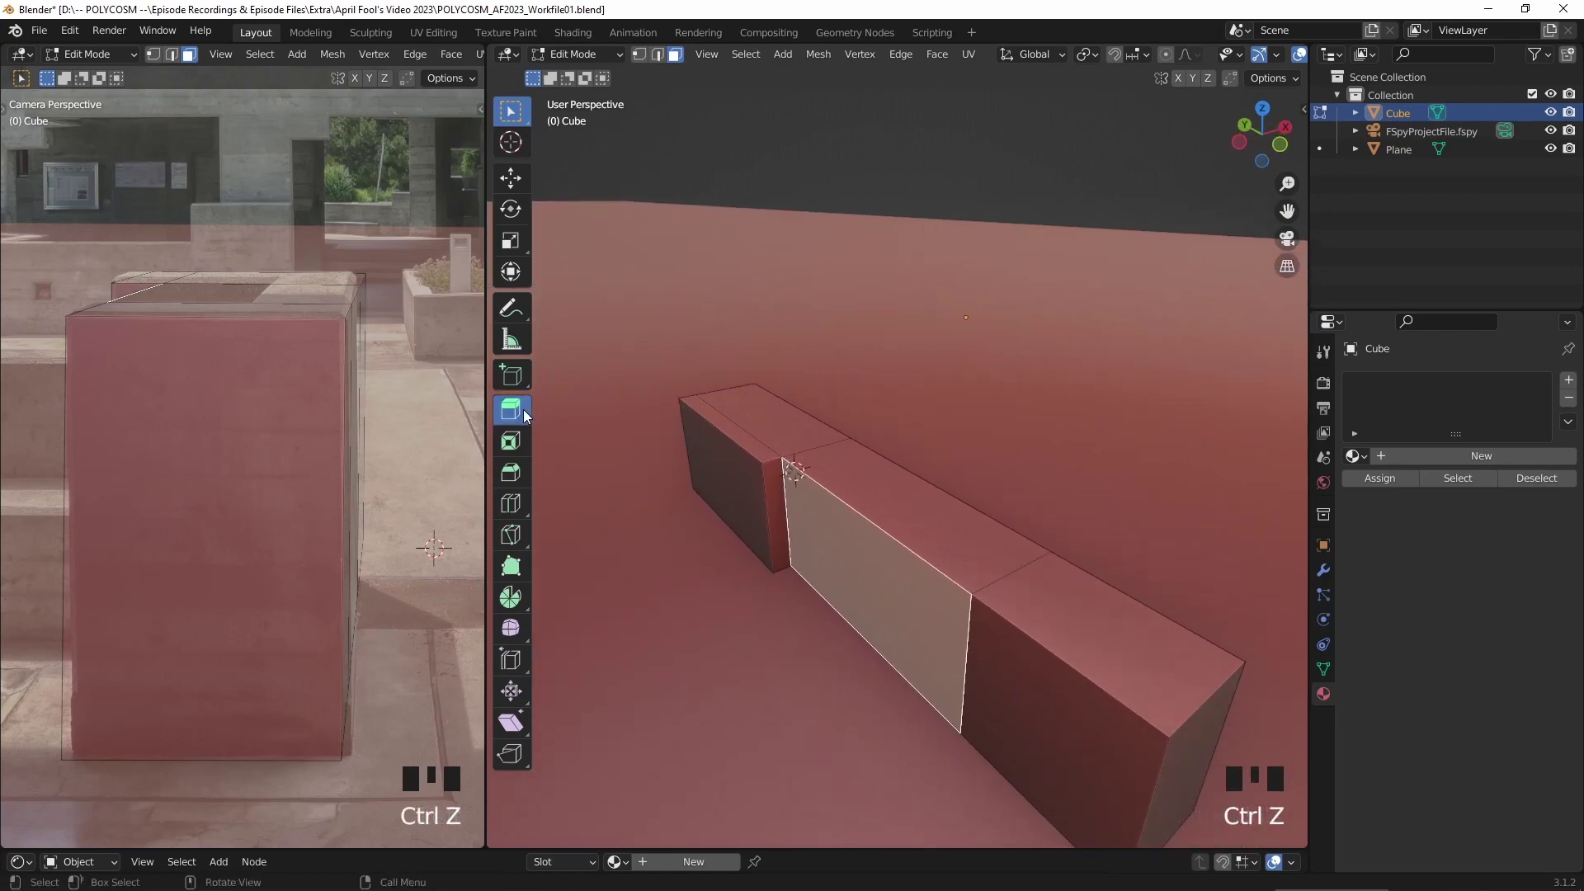
{"action": "left_click_drag", "start_coordinate": [526, 409], "coordinate": [608, 452]}
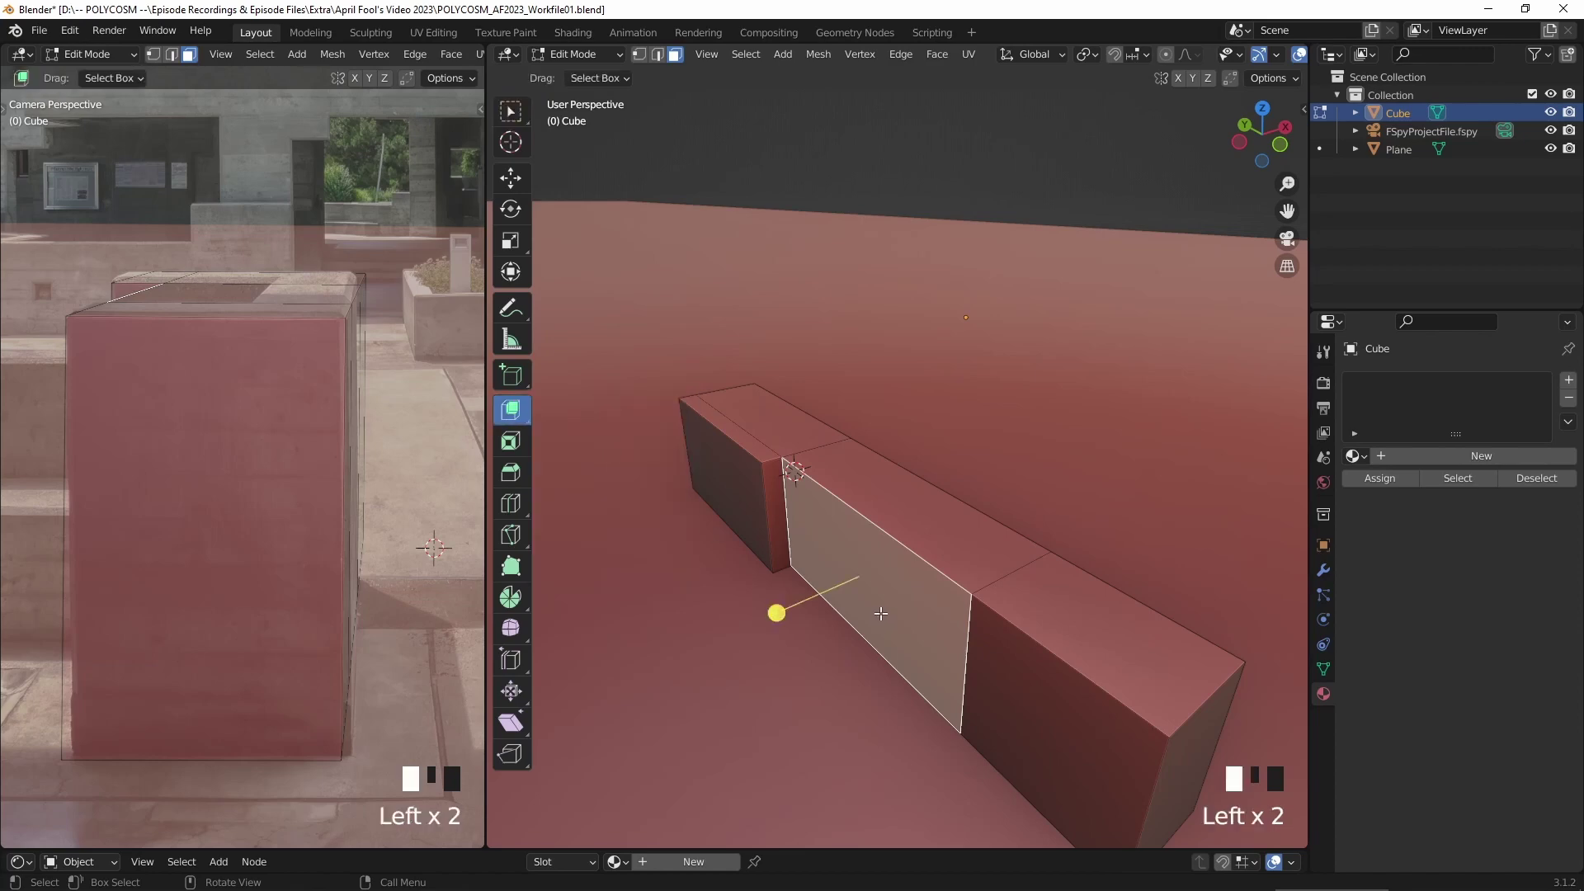
{"action": "left_click_drag", "start_coordinate": [777, 613], "coordinate": [812, 601]}
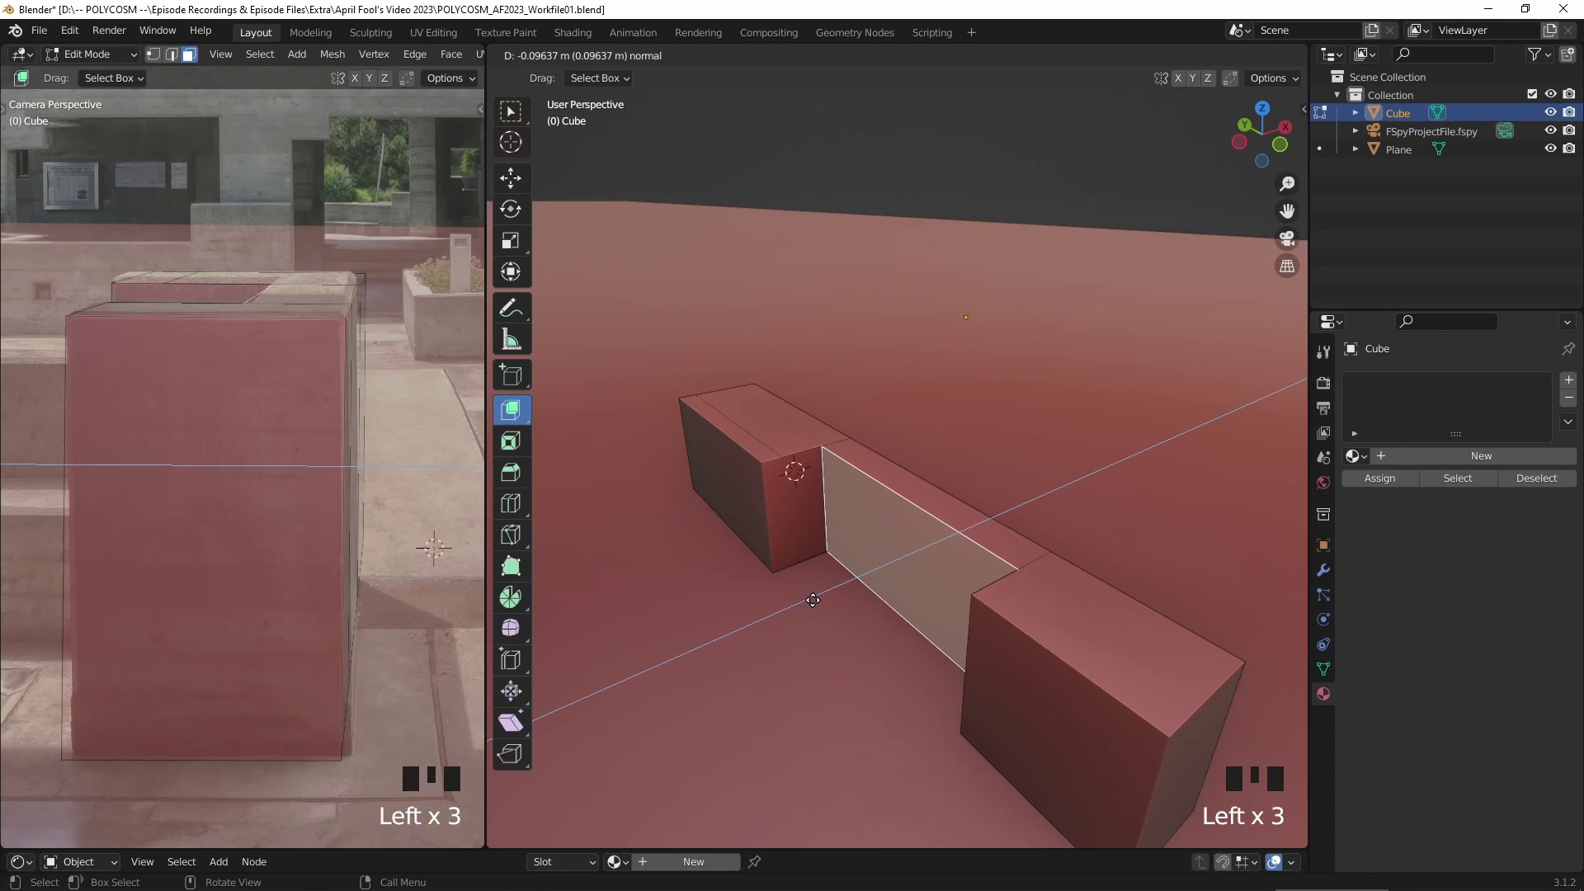
- Complete the inward extrusion of the middle segment's -X side face and check the box's shape
{"action": "left_click_drag", "start_coordinate": [814, 600], "coordinate": [813, 600]}
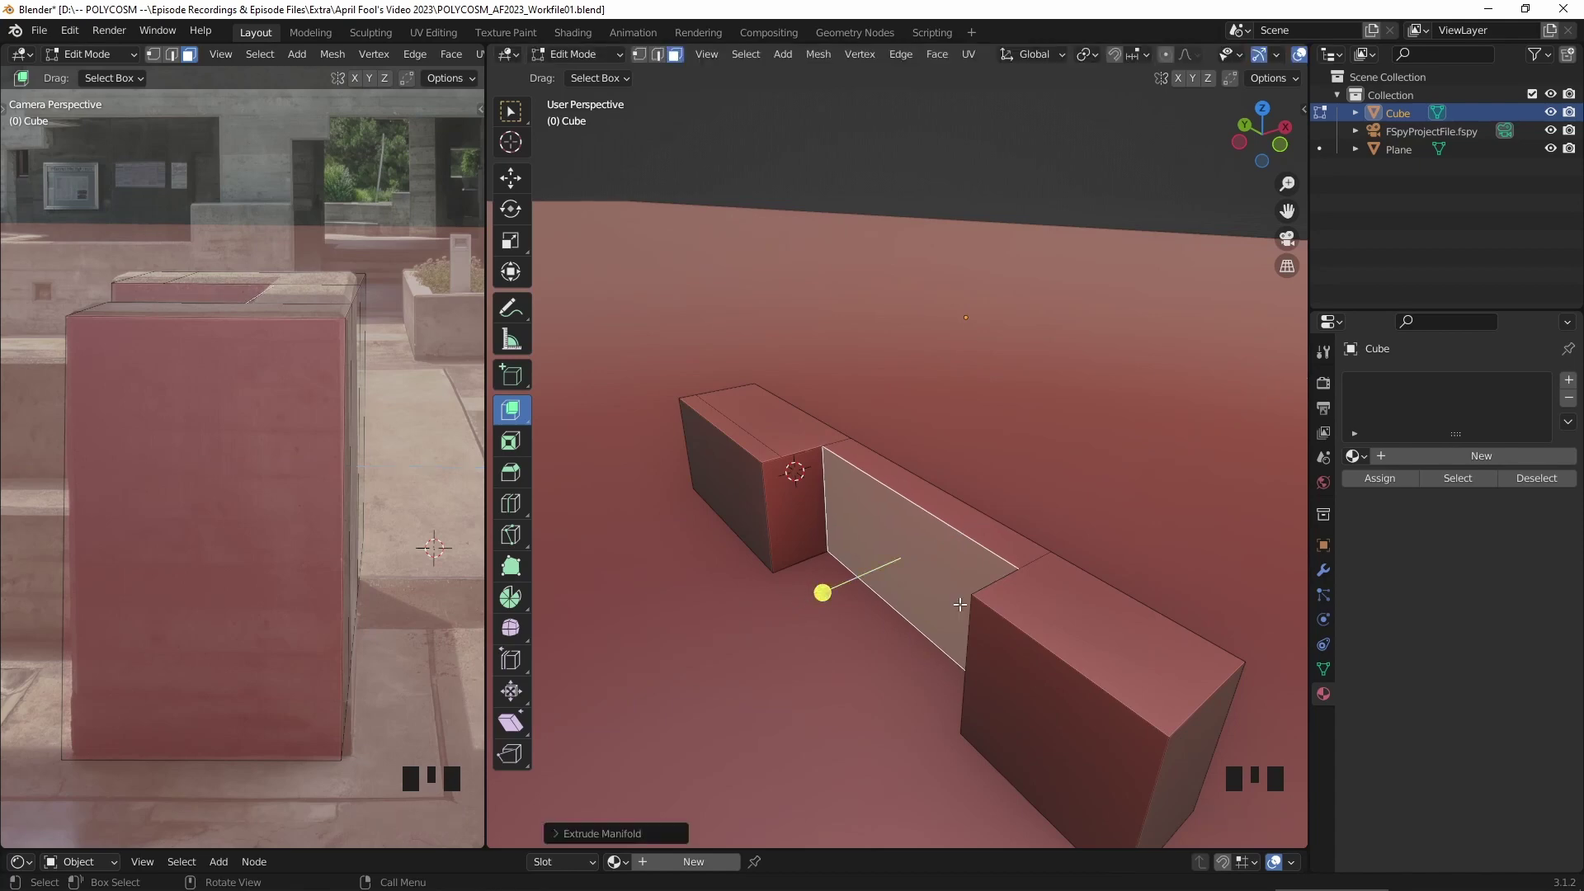
{"action": "scroll", "coordinate": [1037, 605], "scroll_direction": "down", "scroll_amount": 3}
{"action": "middle_click_drag", "start_coordinate": [1125, 594], "coordinate": [979, 592]}
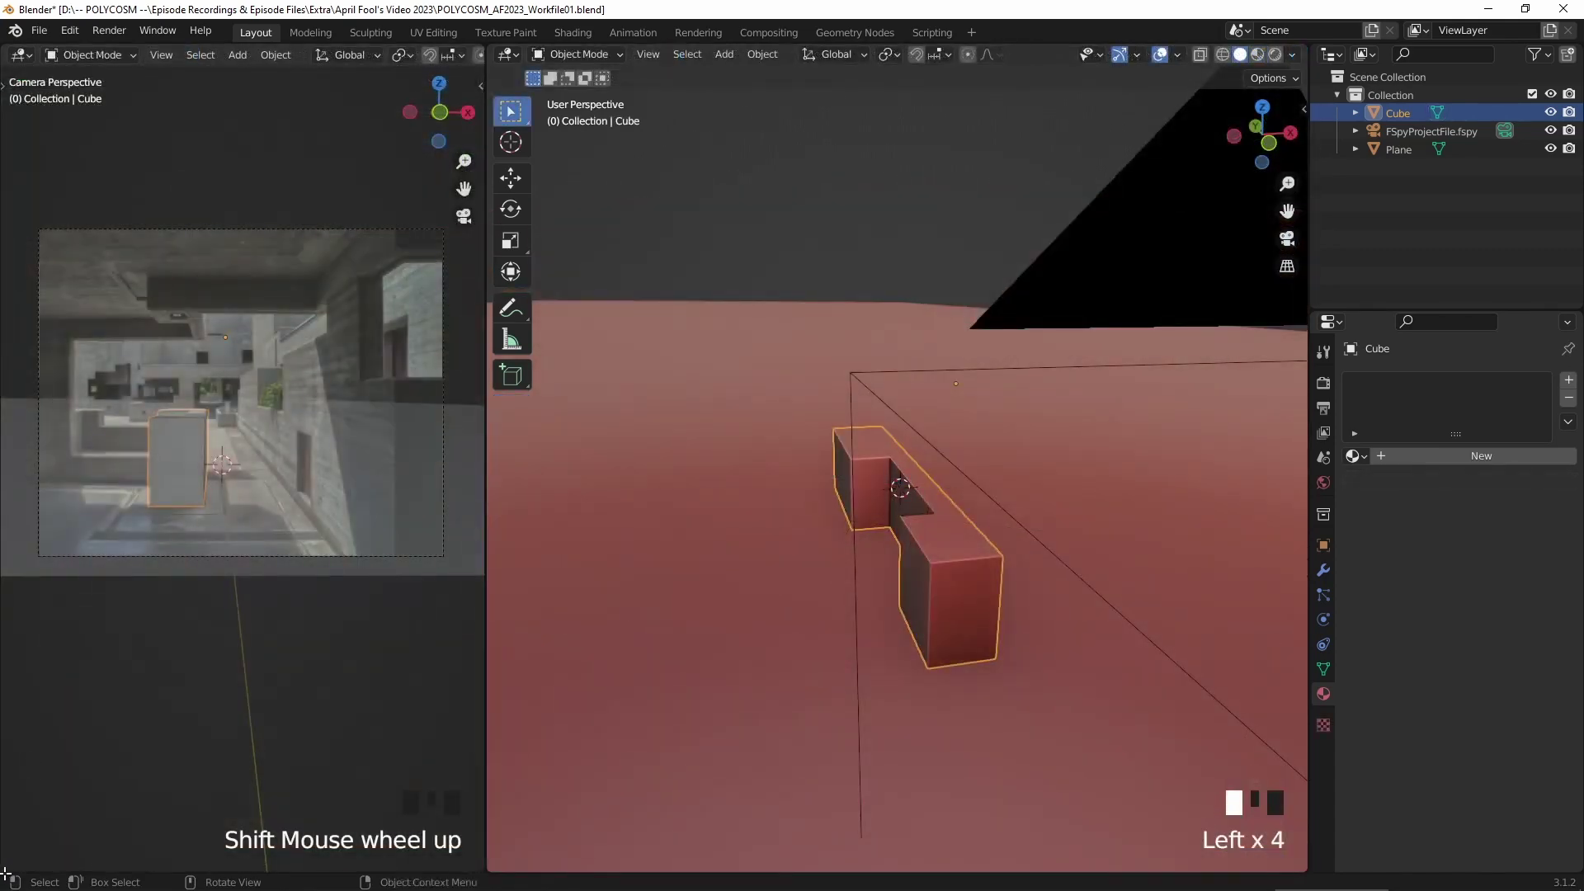
- Split the camera viewport into two stacked areas and reframe the photo in the upper one
{"action": "left_click_drag", "start_coordinate": [6, 873], "coordinate": [17, 518]}
{"action": "scroll", "coordinate": [209, 291], "scroll_direction": "up", "scroll_amount": 4}
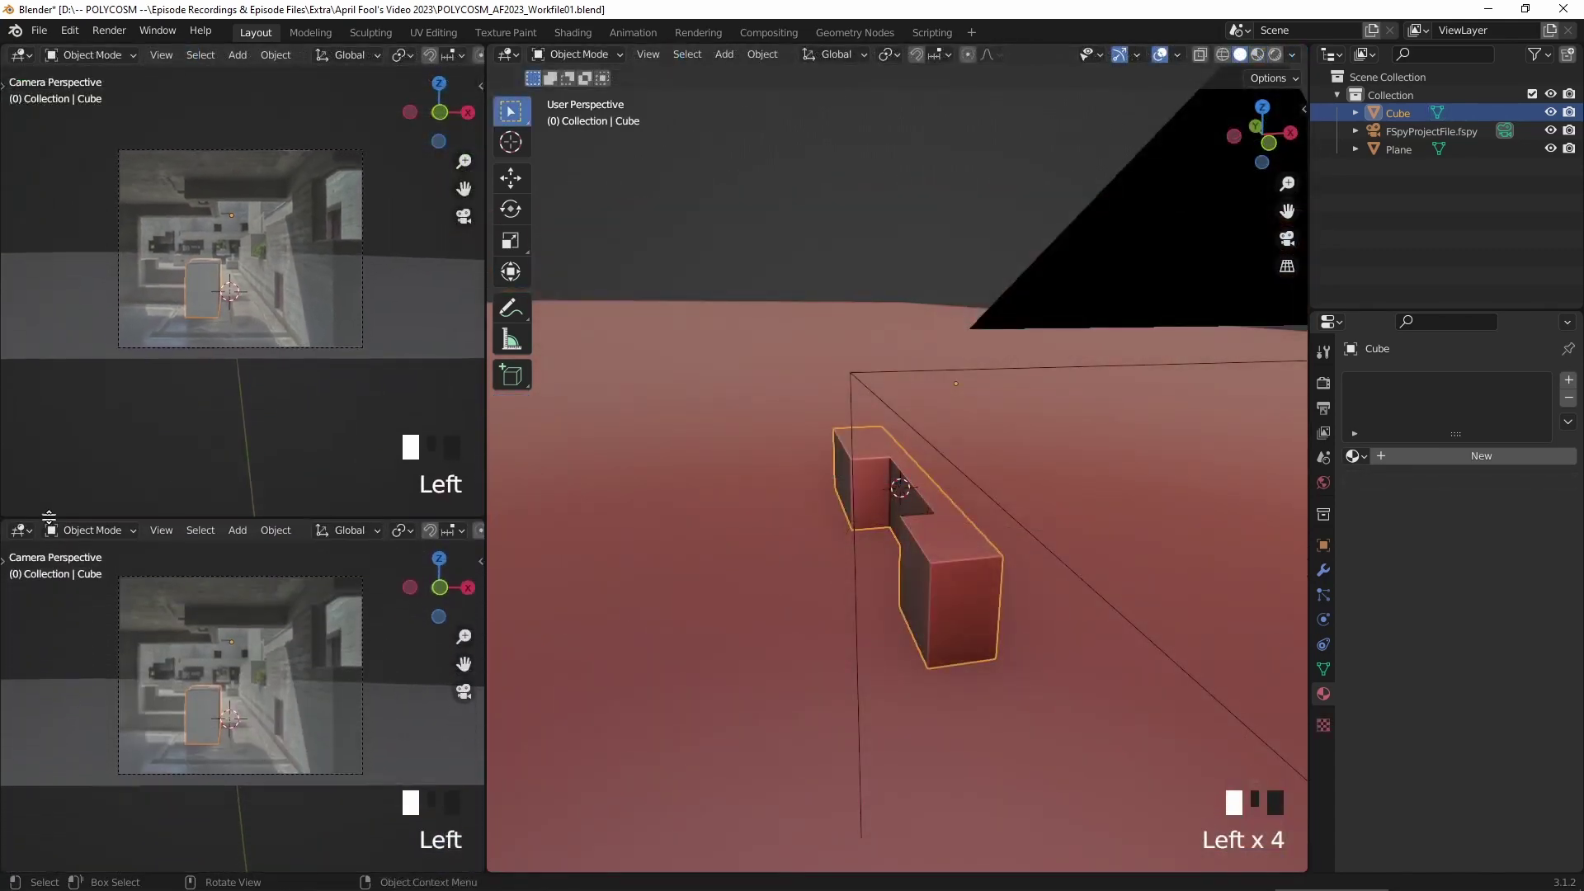
{"action": "middle_click_drag", "start_coordinate": [209, 290], "coordinate": [260, 387], "text": "shift"}
{"action": "middle_click_drag", "start_coordinate": [461, 60], "coordinate": [301, 66]}
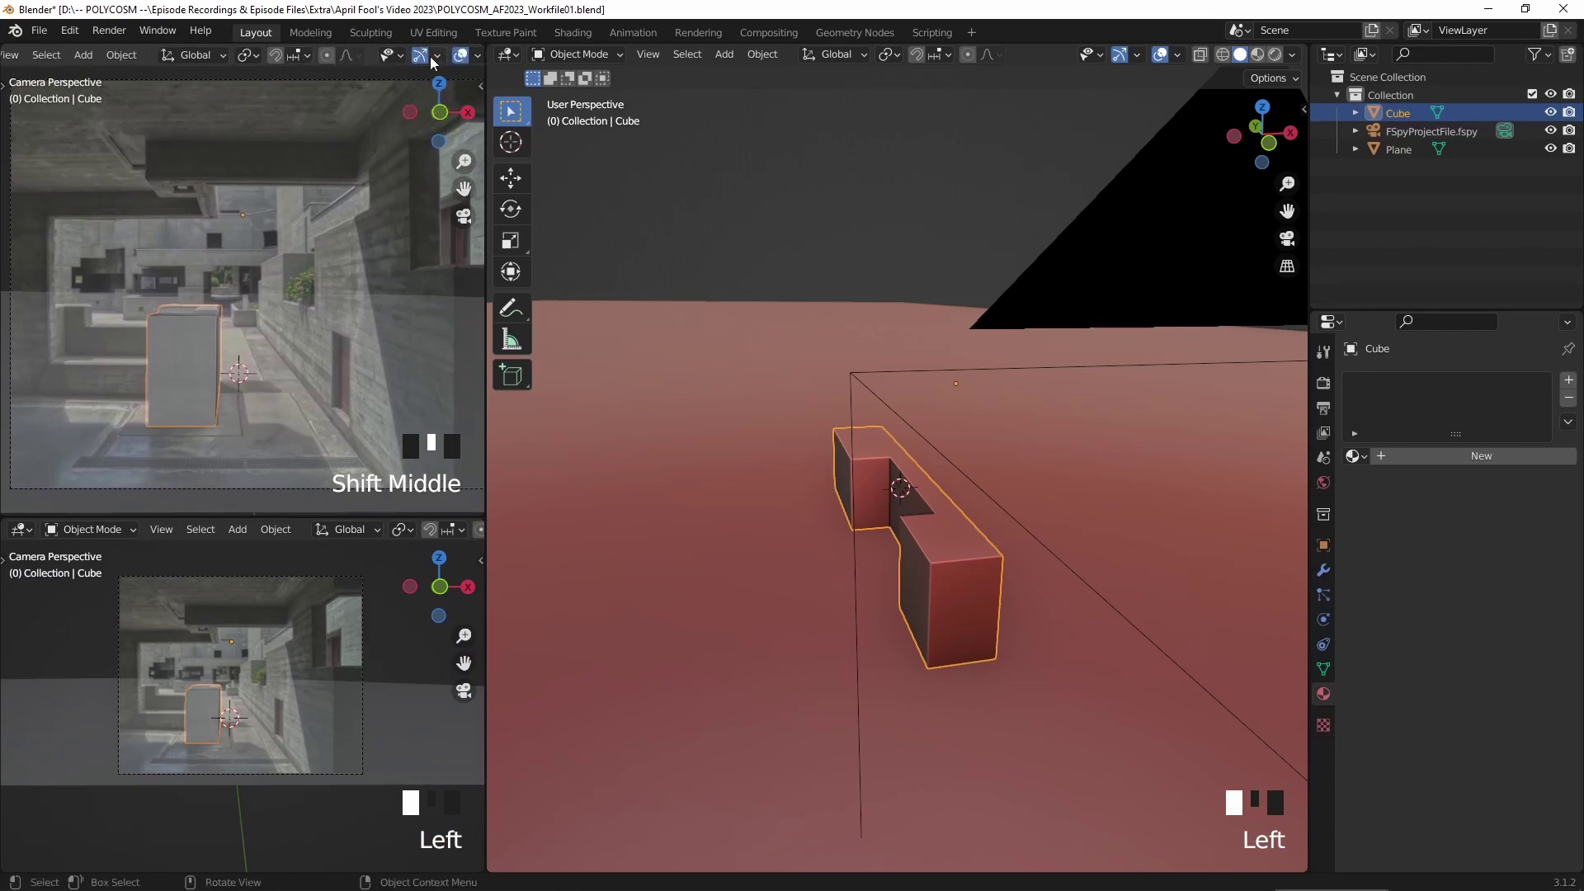
{"action": "left_click", "coordinate": [358, 241]}
{"action": "scroll", "coordinate": [358, 241], "scroll_direction": "down", "scroll_amount": 2}
- Maximize the rendered view of the textured courtyard scene and examine it from slightly different angles
{"action": "key", "text": "ctrl+space"}
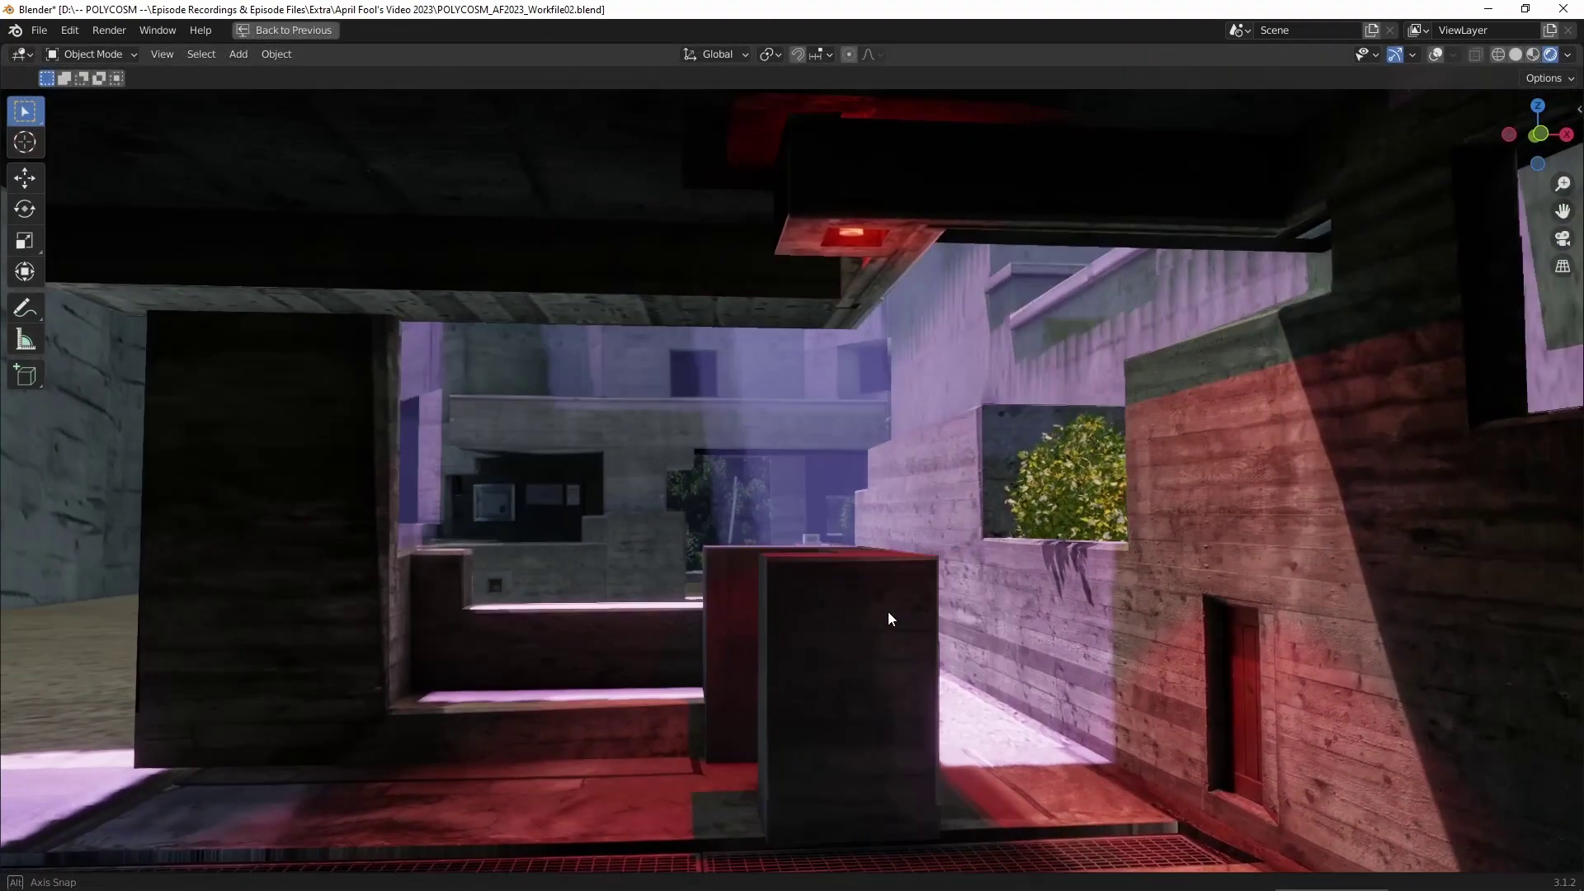
{"action": "mouse_move", "coordinate": [888, 611]}
{"action": "middle_mouse_down"}
{"action": "mouse_move", "coordinate": [878, 622]}
{"action": "mouse_move", "coordinate": [905, 620]}
{"action": "mouse_move", "coordinate": [888, 623]}
{"action": "middle_mouse_up"}
{"action": "scroll", "coordinate": [899, 622], "scroll_direction": "up", "scroll_amount": 2}
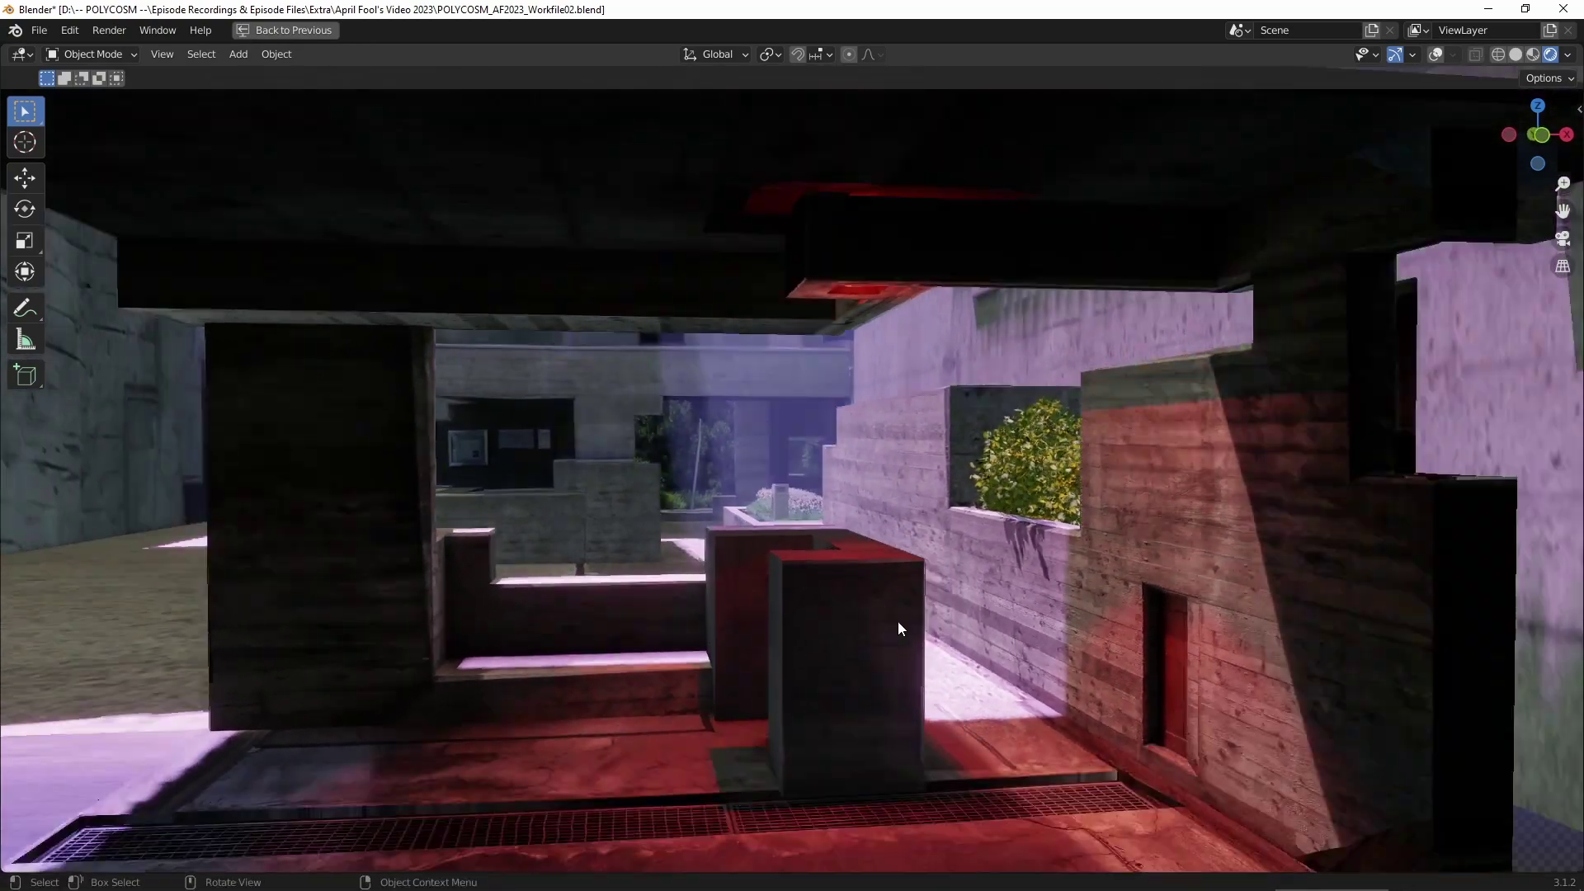
{"action": "scroll", "coordinate": [899, 622], "scroll_direction": "up", "scroll_amount": 3}
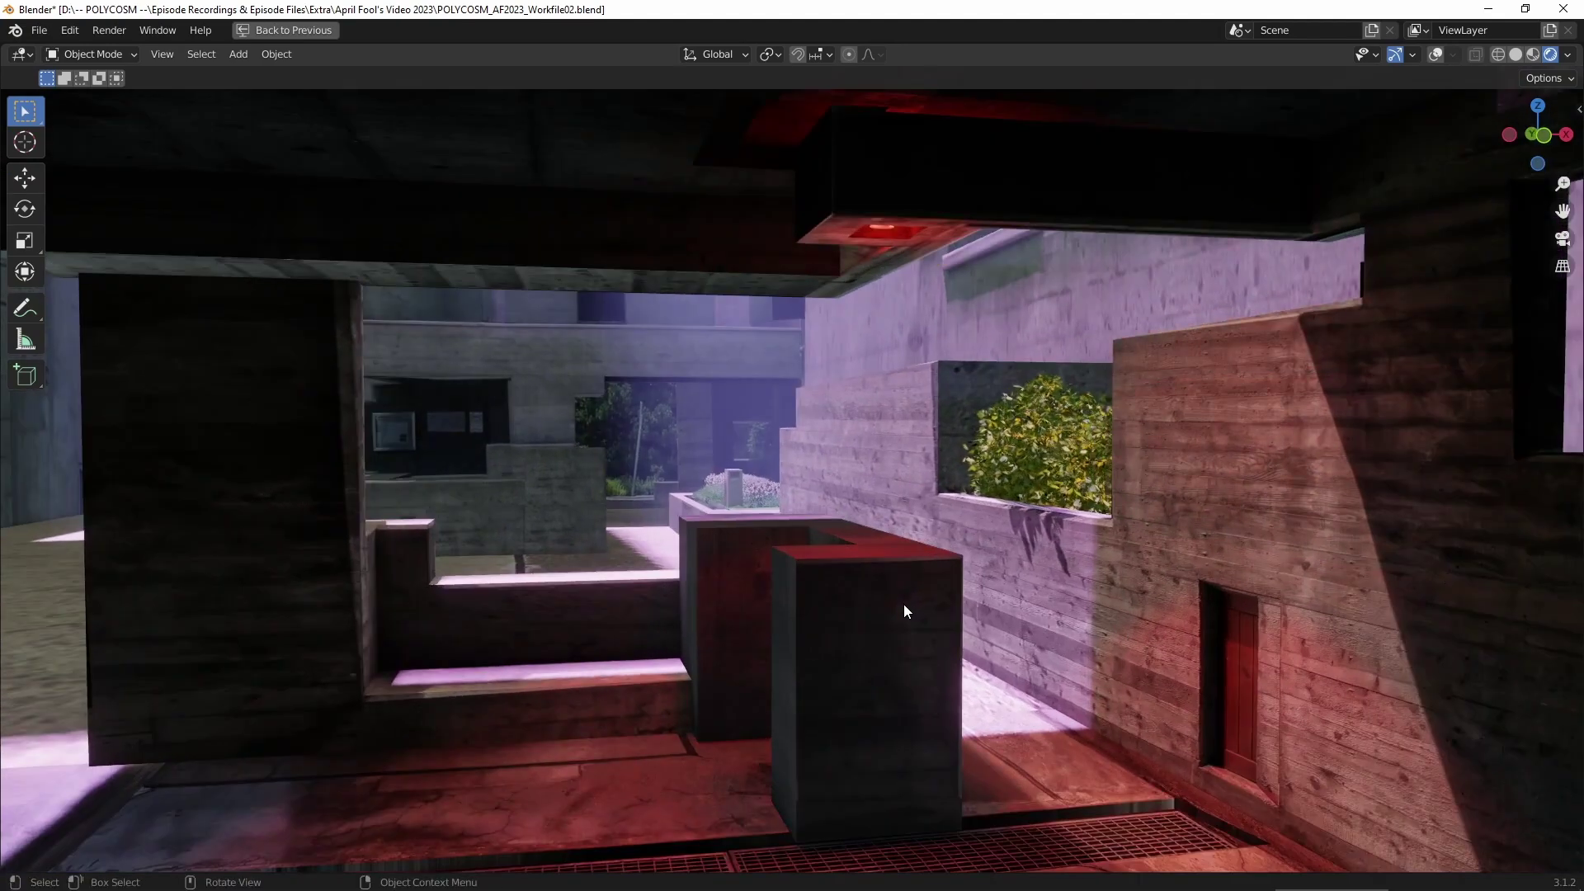
{"action": "middle_click_drag", "start_coordinate": [903, 611], "coordinate": [776, 610]}
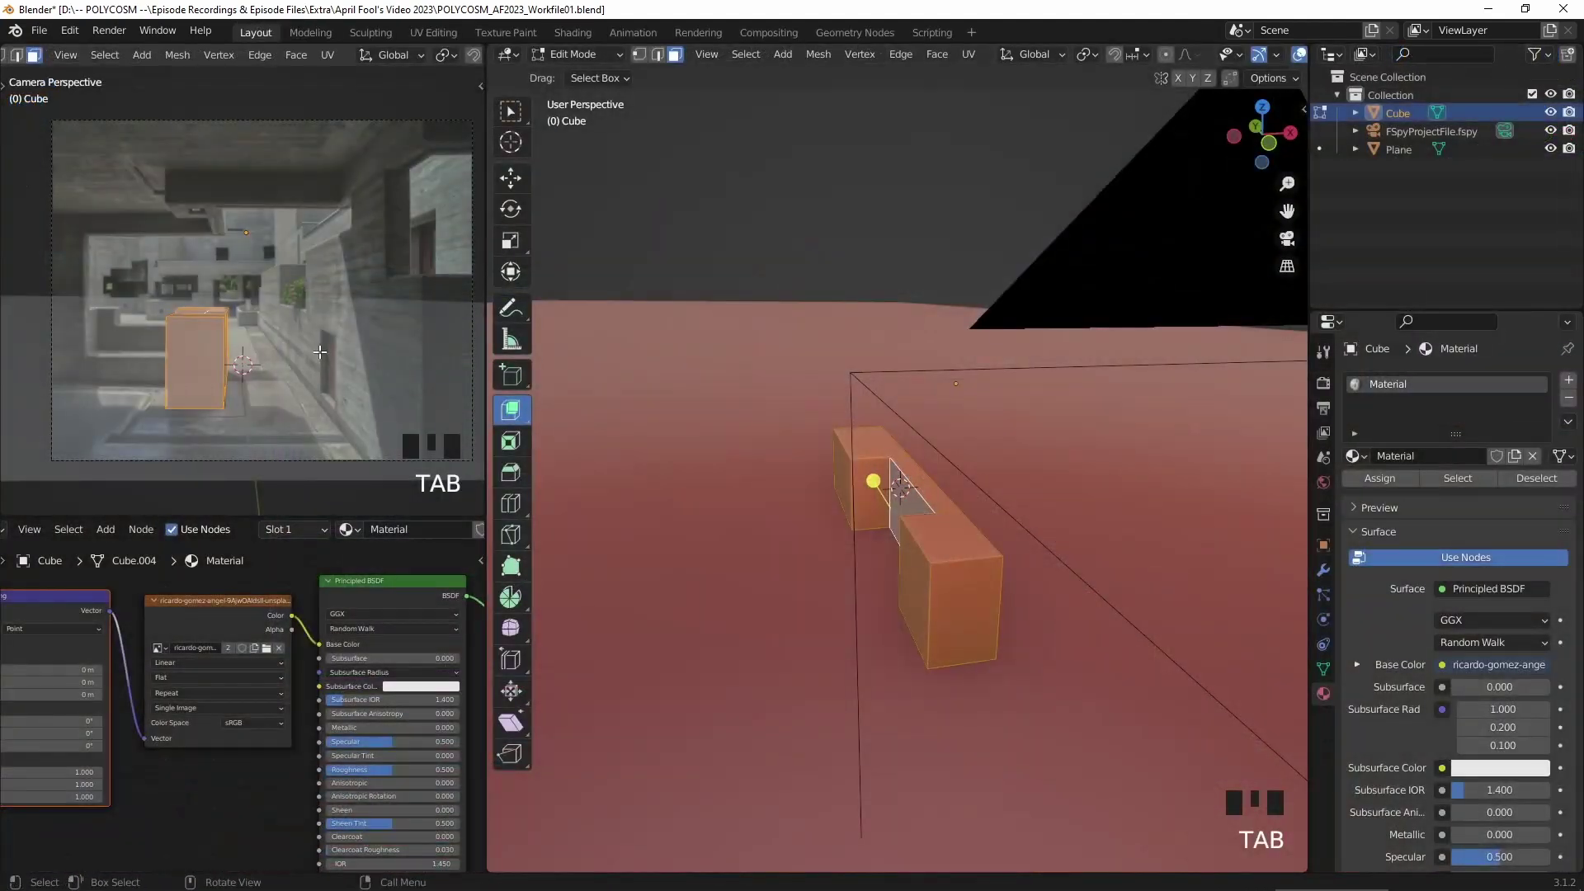
- UV-map all faces of the box with Project from View through the camera, and return to Object Mode
{"action": "key", "text": "i"}
{"action": "left_click", "coordinate": [319, 351]}
{"action": "key", "text": "u"}
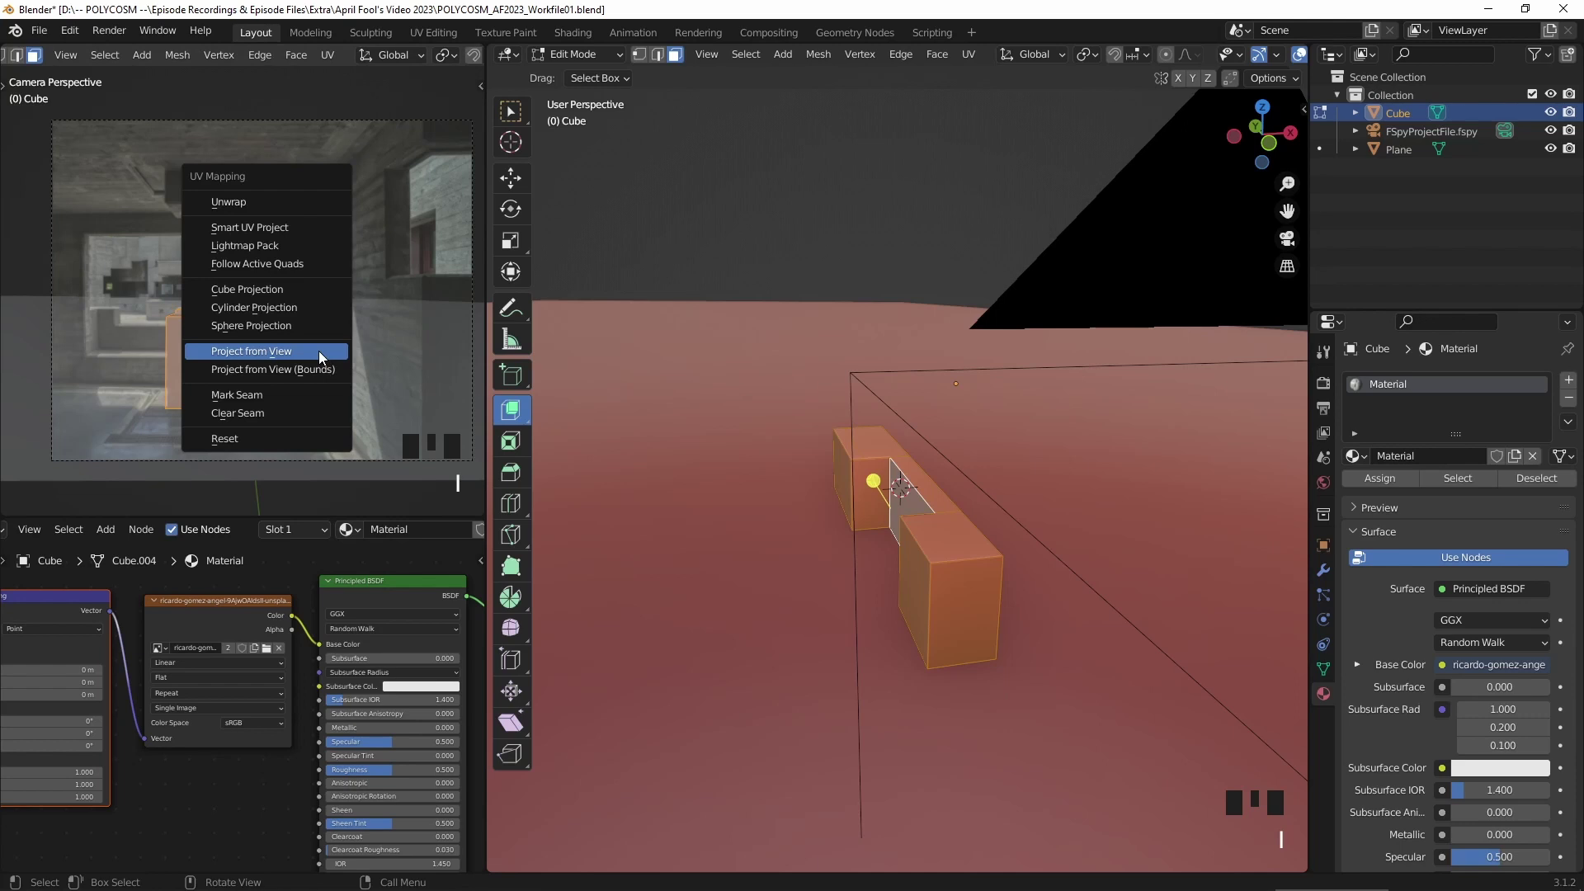
{"action": "left_click", "coordinate": [319, 350]}
{"action": "key", "text": "Tab"}
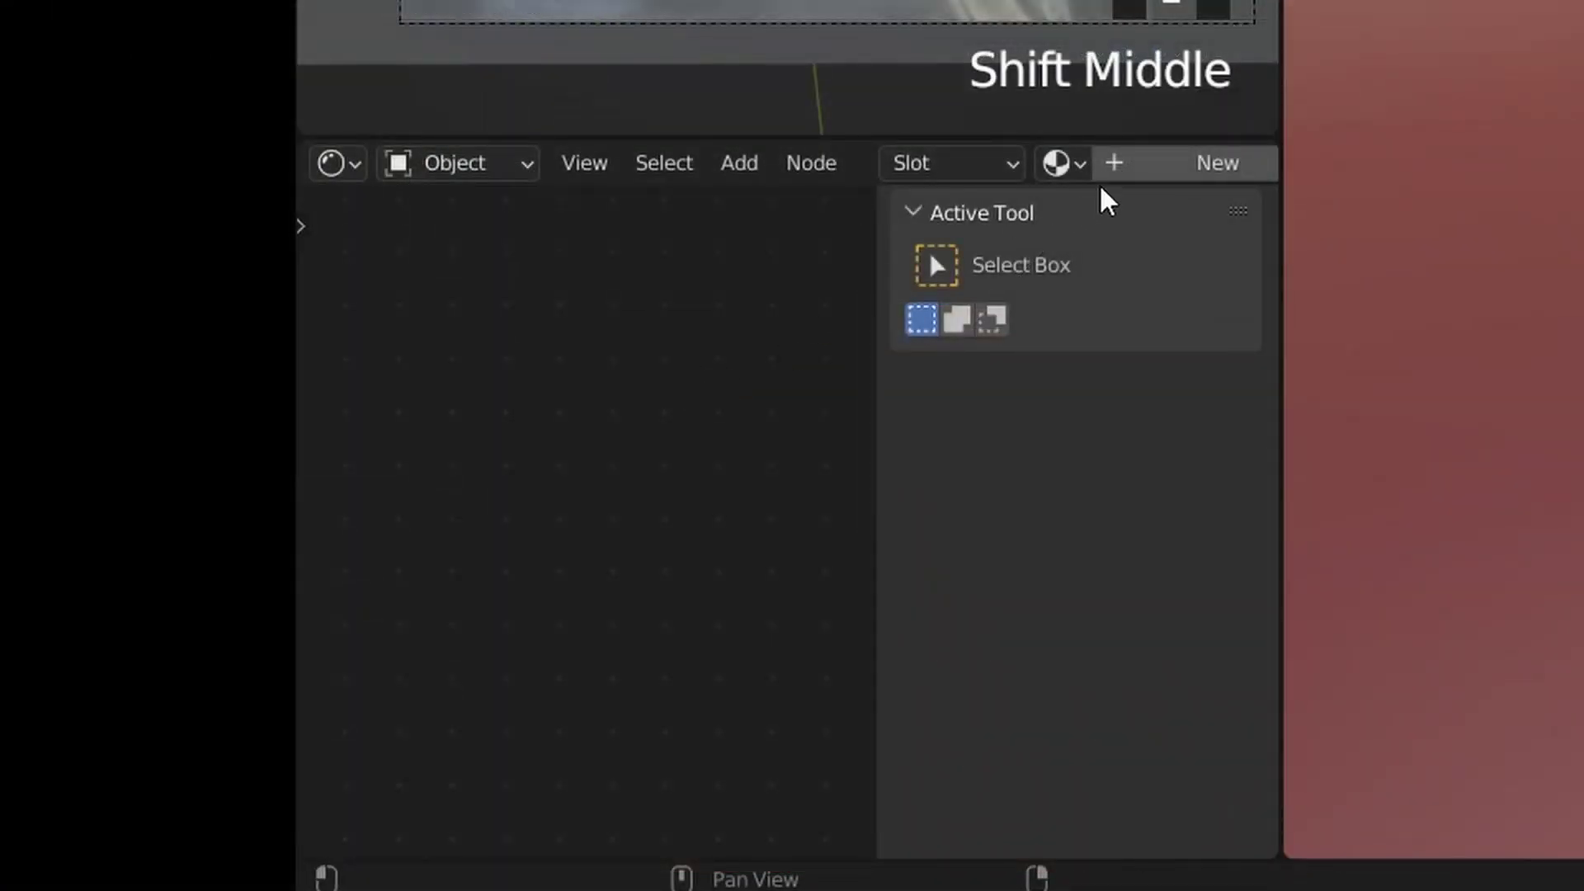
- Create a new material for the box in the Shader Editor and frame its nodes
{"action": "scroll", "coordinate": [1131, 176], "scroll_direction": "down", "scroll_amount": 3}
{"action": "left_click", "coordinate": [970, 162]}
{"action": "key", "text": "Home"}
{"action": "scroll", "coordinate": [608, 361], "scroll_direction": "up", "scroll_amount": 4}
{"action": "scroll", "coordinate": [683, 479], "scroll_direction": "up", "scroll_amount": 1}
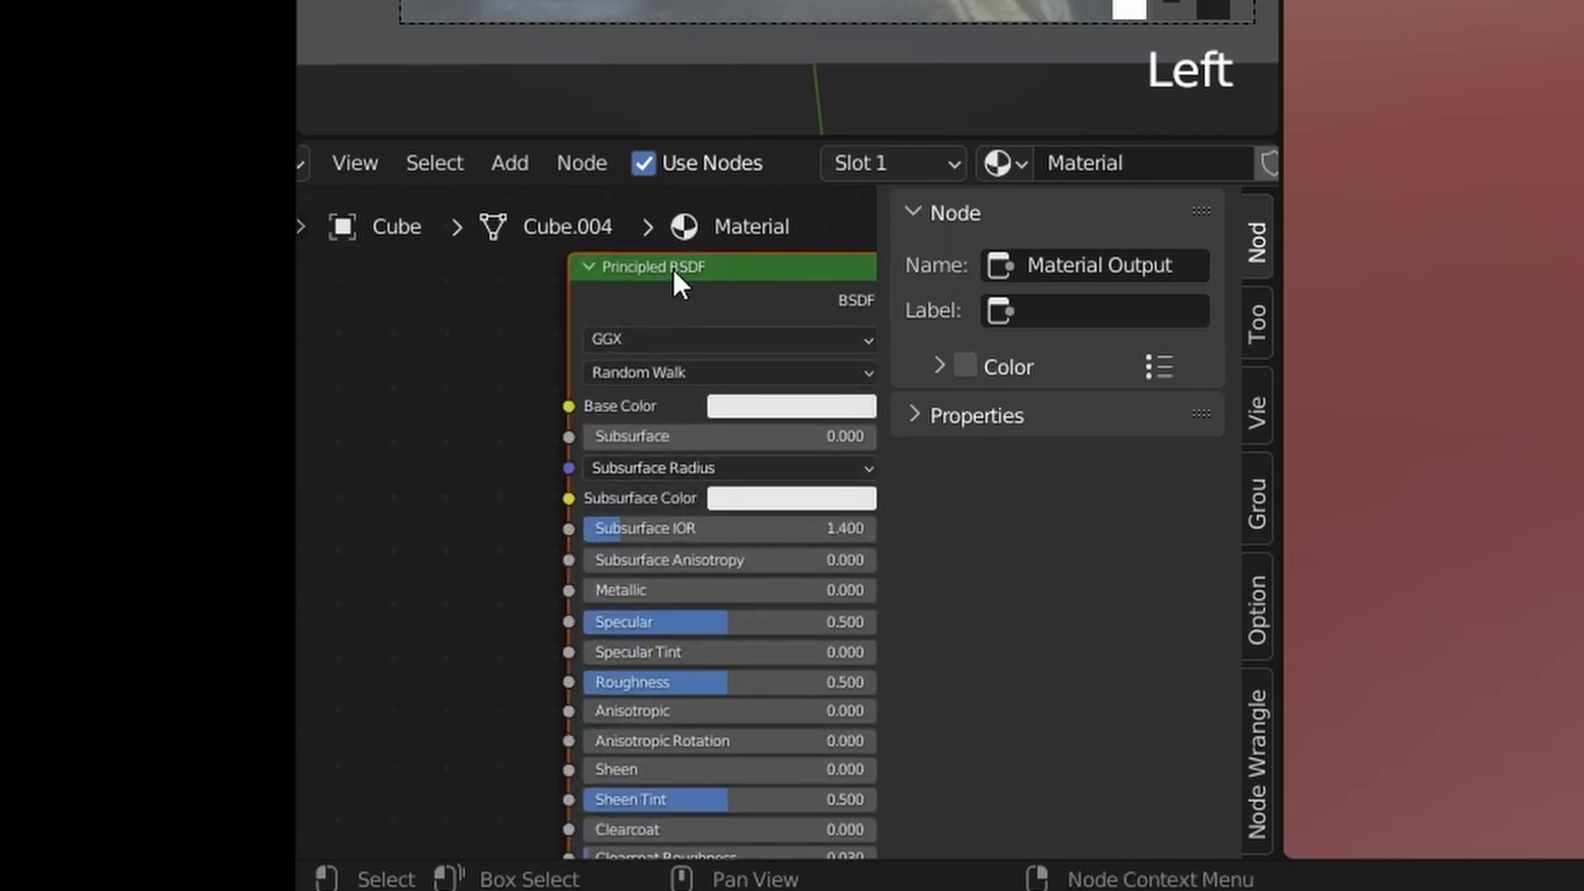
- Add an Image Texture with mapping nodes to the Principled BSDF's Base Color and arrange the nodes side by side
{"action": "left_click", "coordinate": [671, 267]}
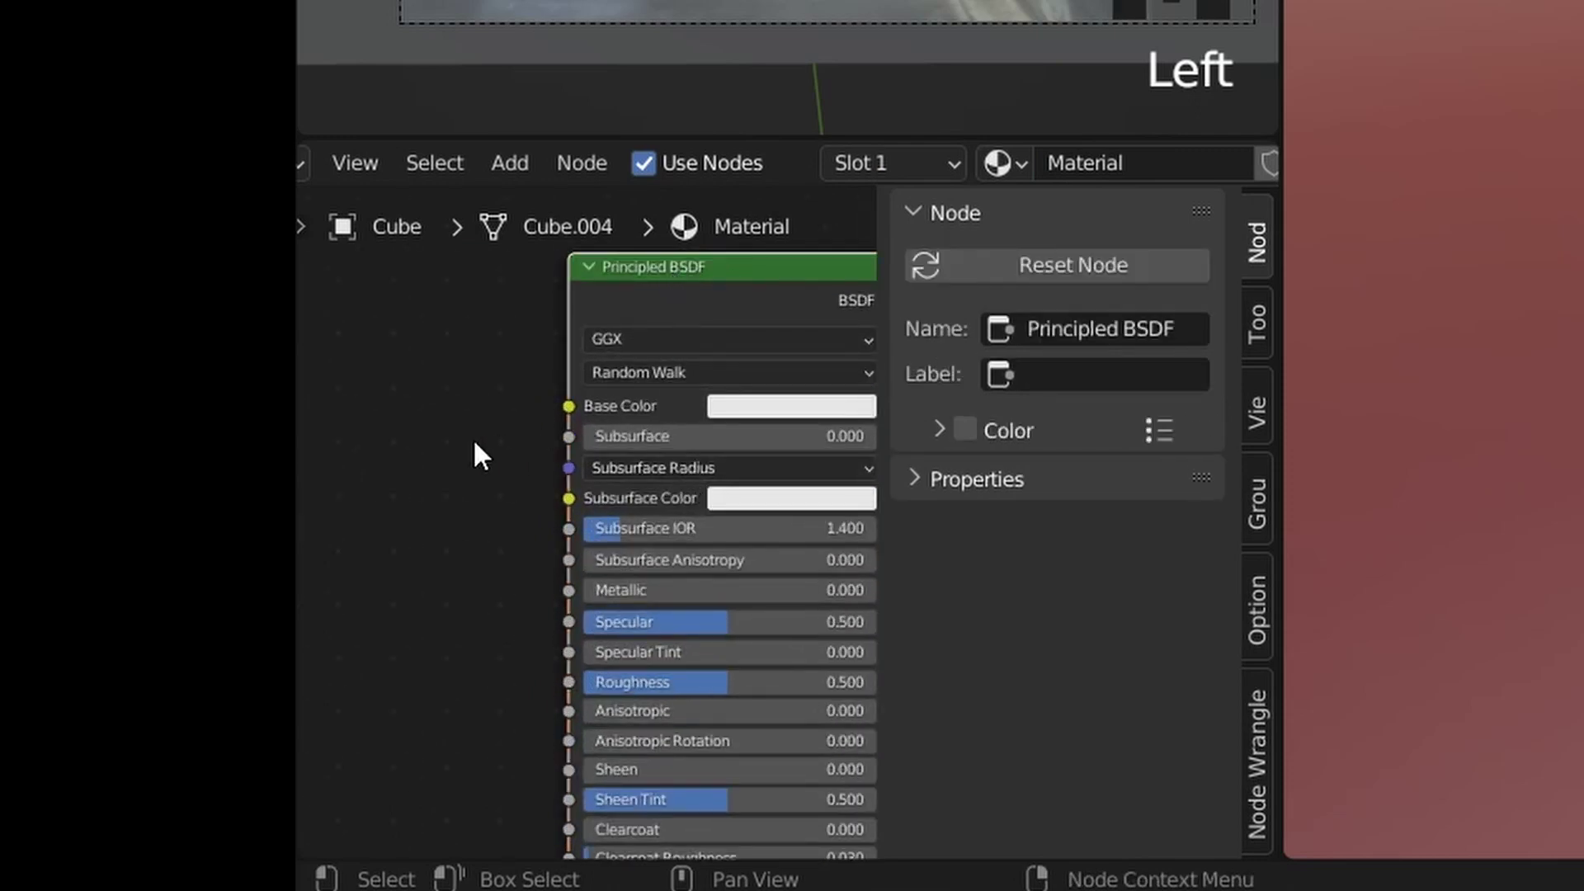
{"action": "left_click_drag", "start_coordinate": [724, 399], "coordinate": [677, 380]}
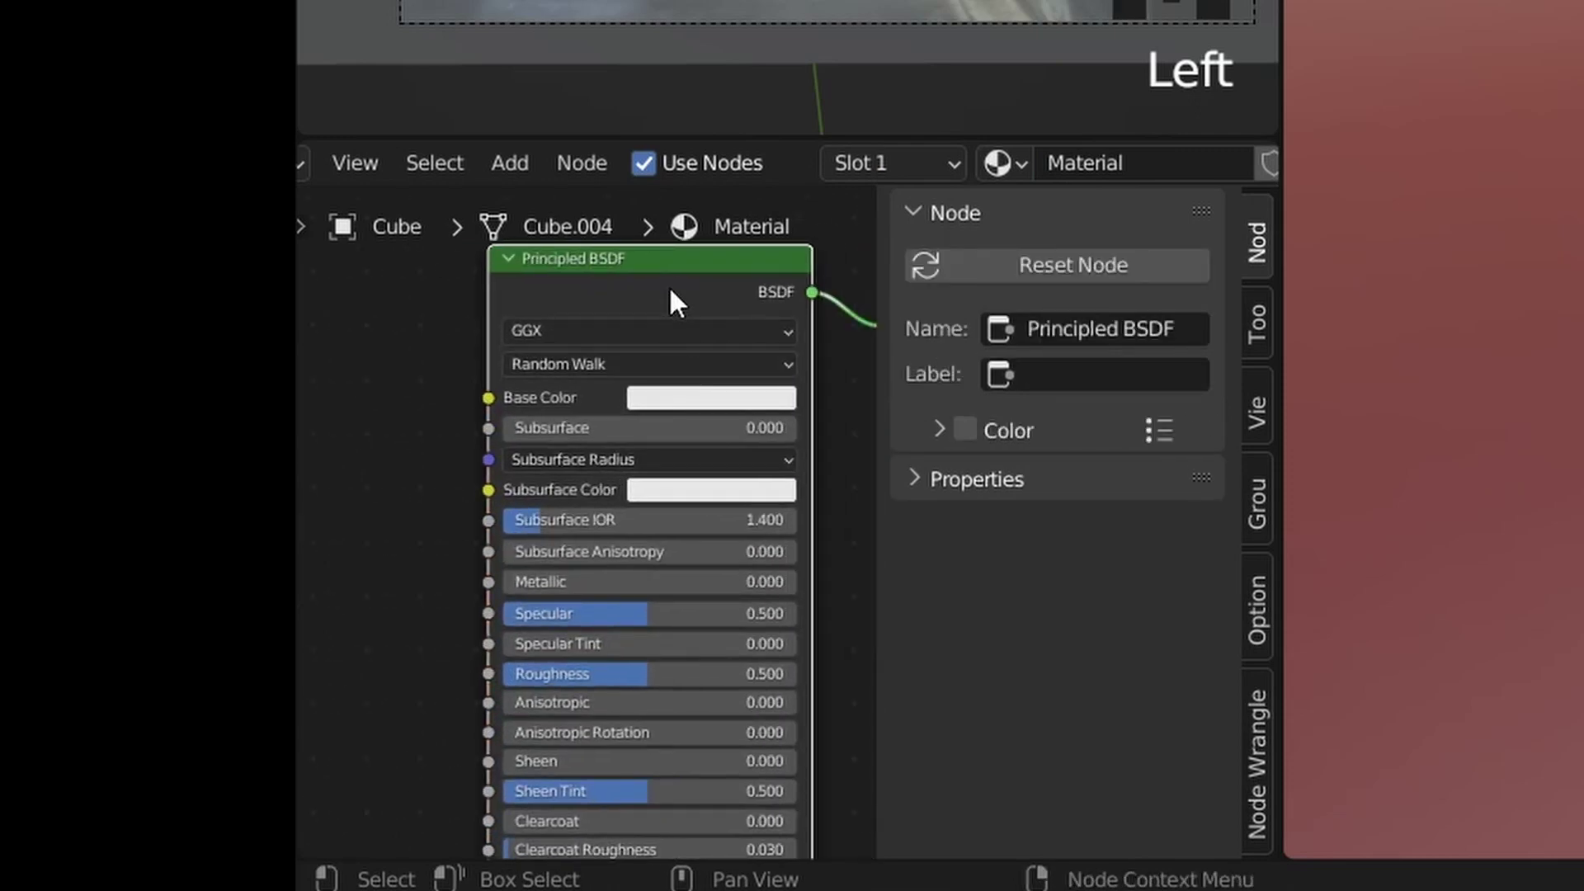
{"action": "key", "text": "ctrl+t"}
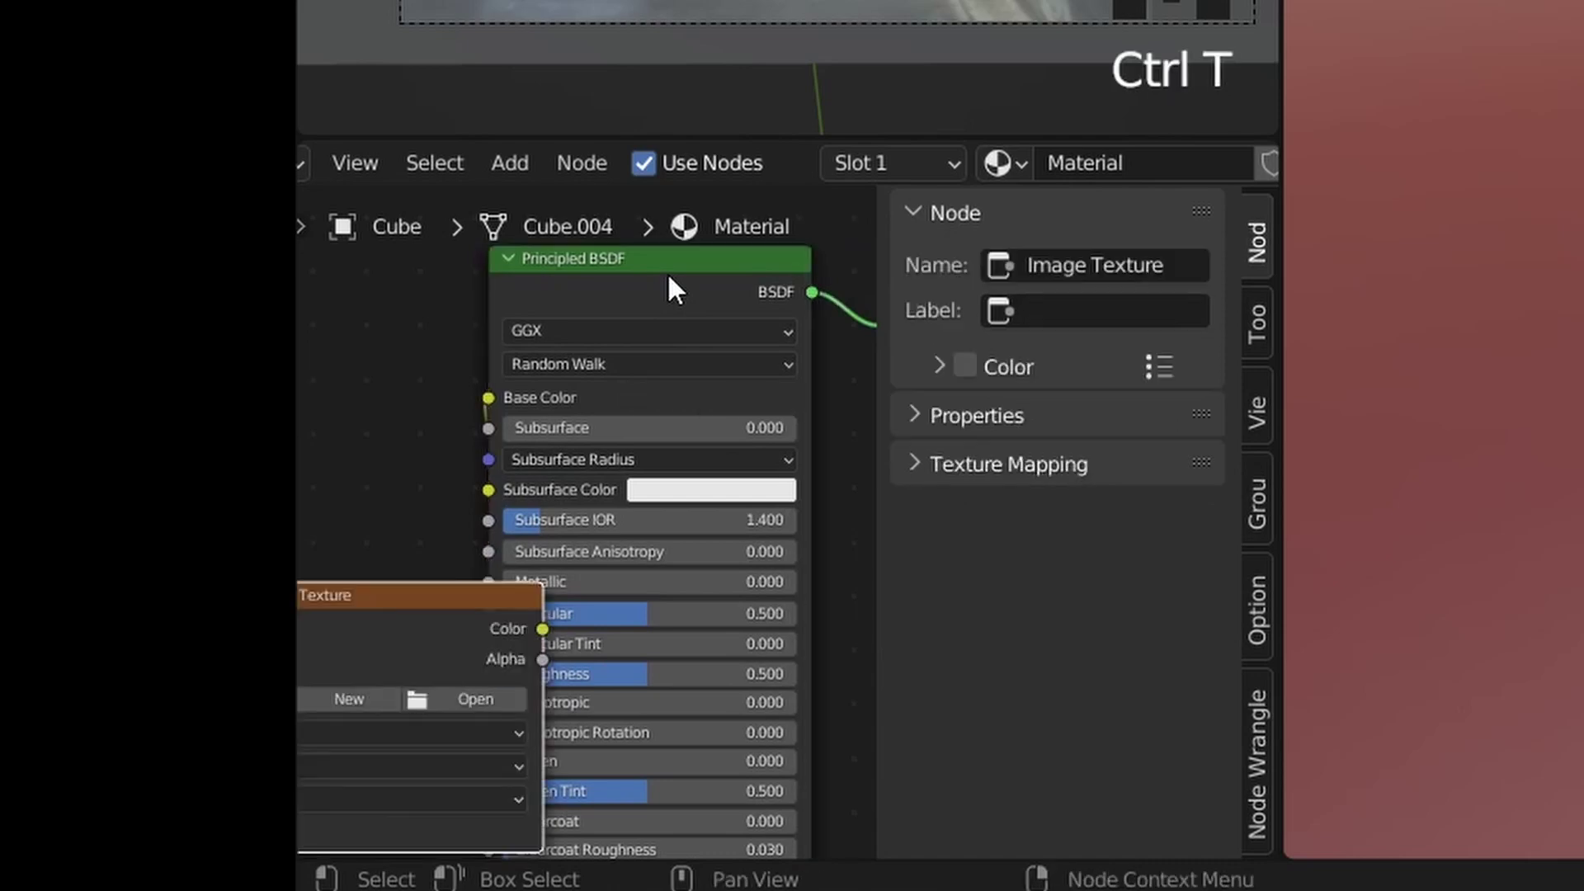
{"action": "middle_click_drag", "start_coordinate": [586, 428], "coordinate": [752, 399]}
{"action": "left_click", "coordinate": [634, 577]}
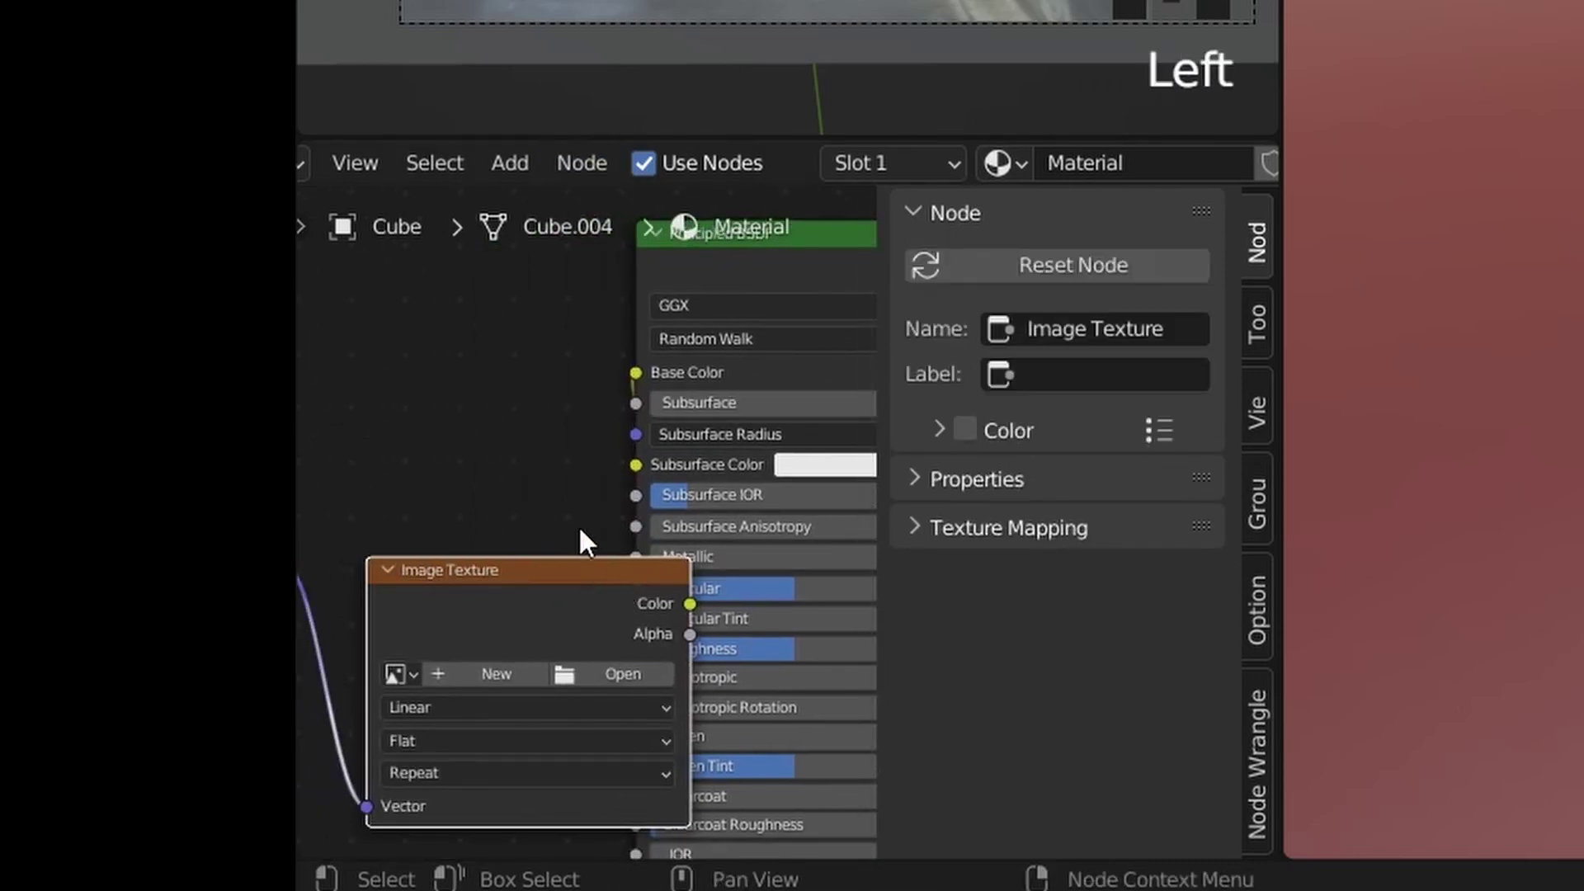
{"action": "left_click_drag", "start_coordinate": [624, 576], "coordinate": [510, 283]}
{"action": "scroll", "coordinate": [510, 284], "scroll_direction": "down", "scroll_amount": 2}
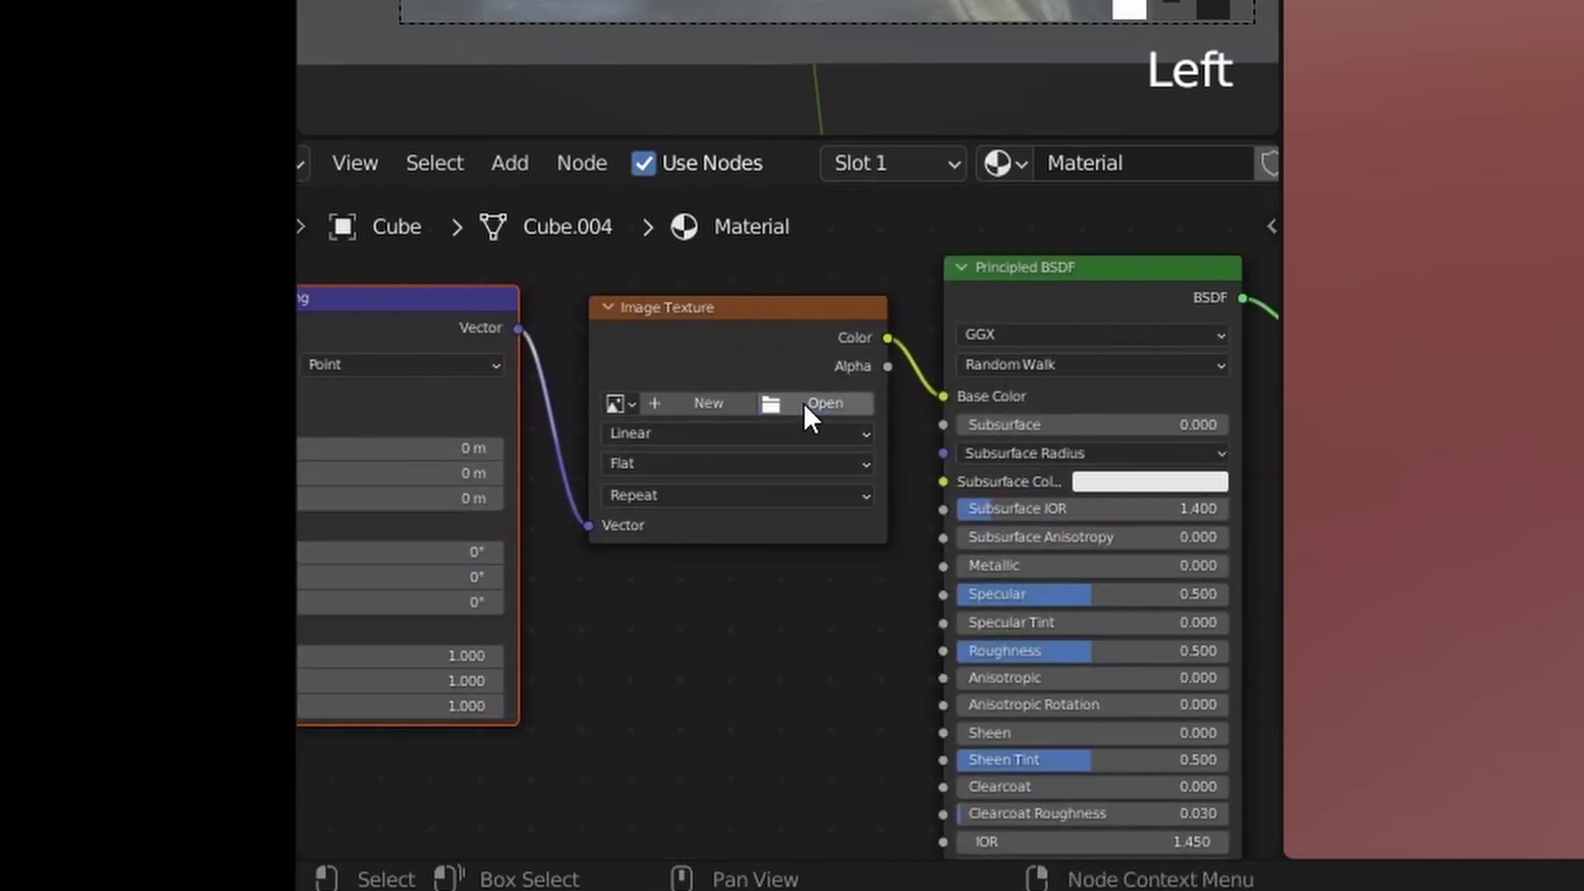
- Load the courtyard photo into the Image Texture node and check the textured box from several angles
{"action": "left_click", "coordinate": [805, 402]}
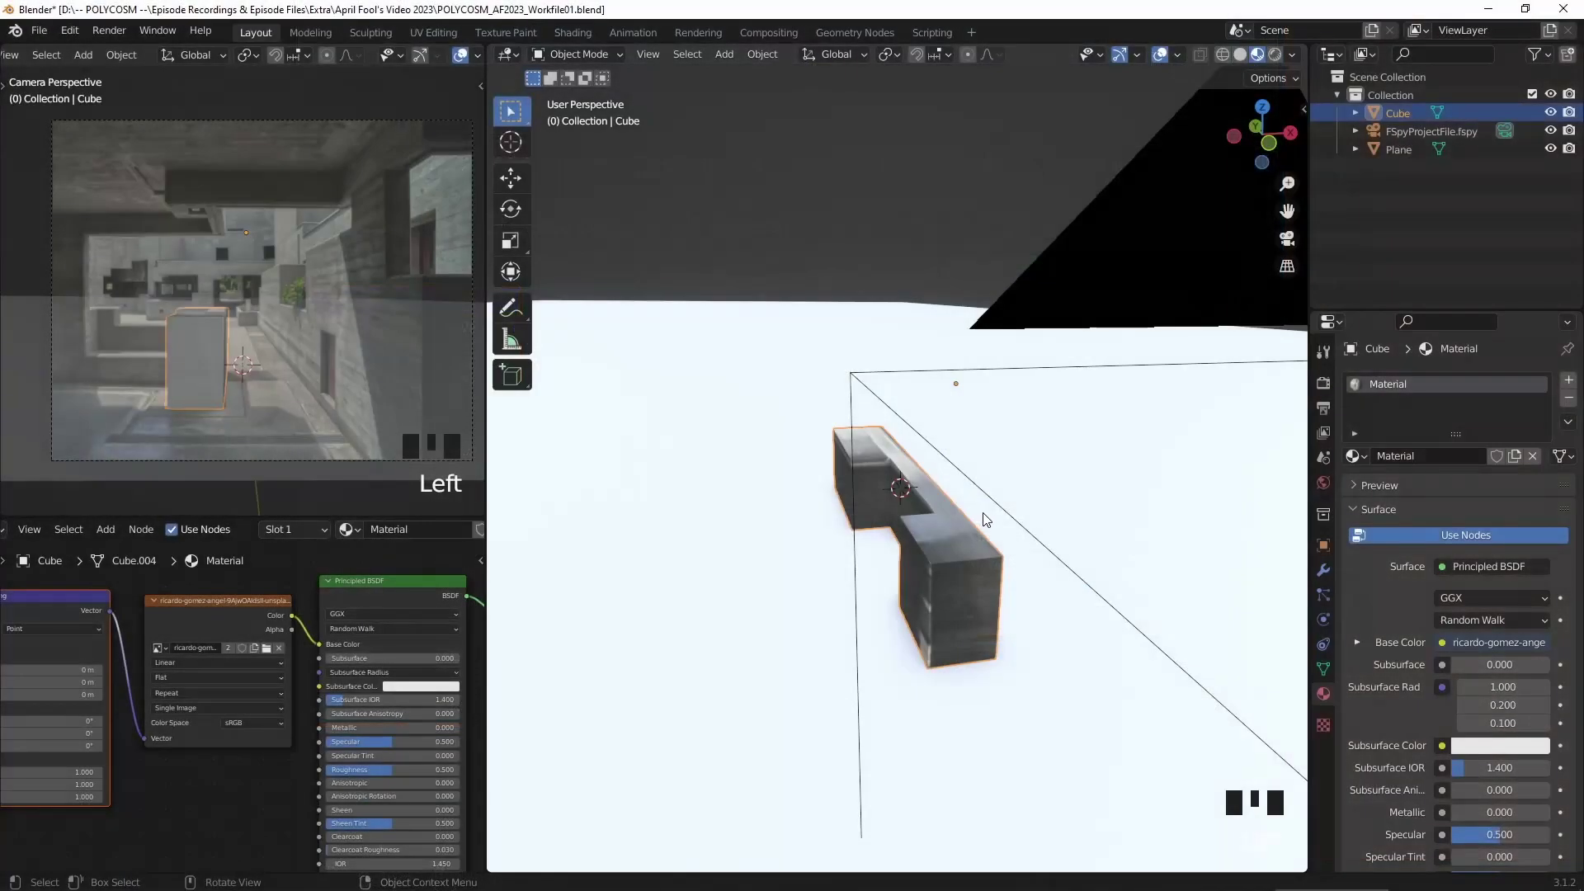
{"action": "middle_click_drag", "start_coordinate": [888, 519], "coordinate": [881, 488]}
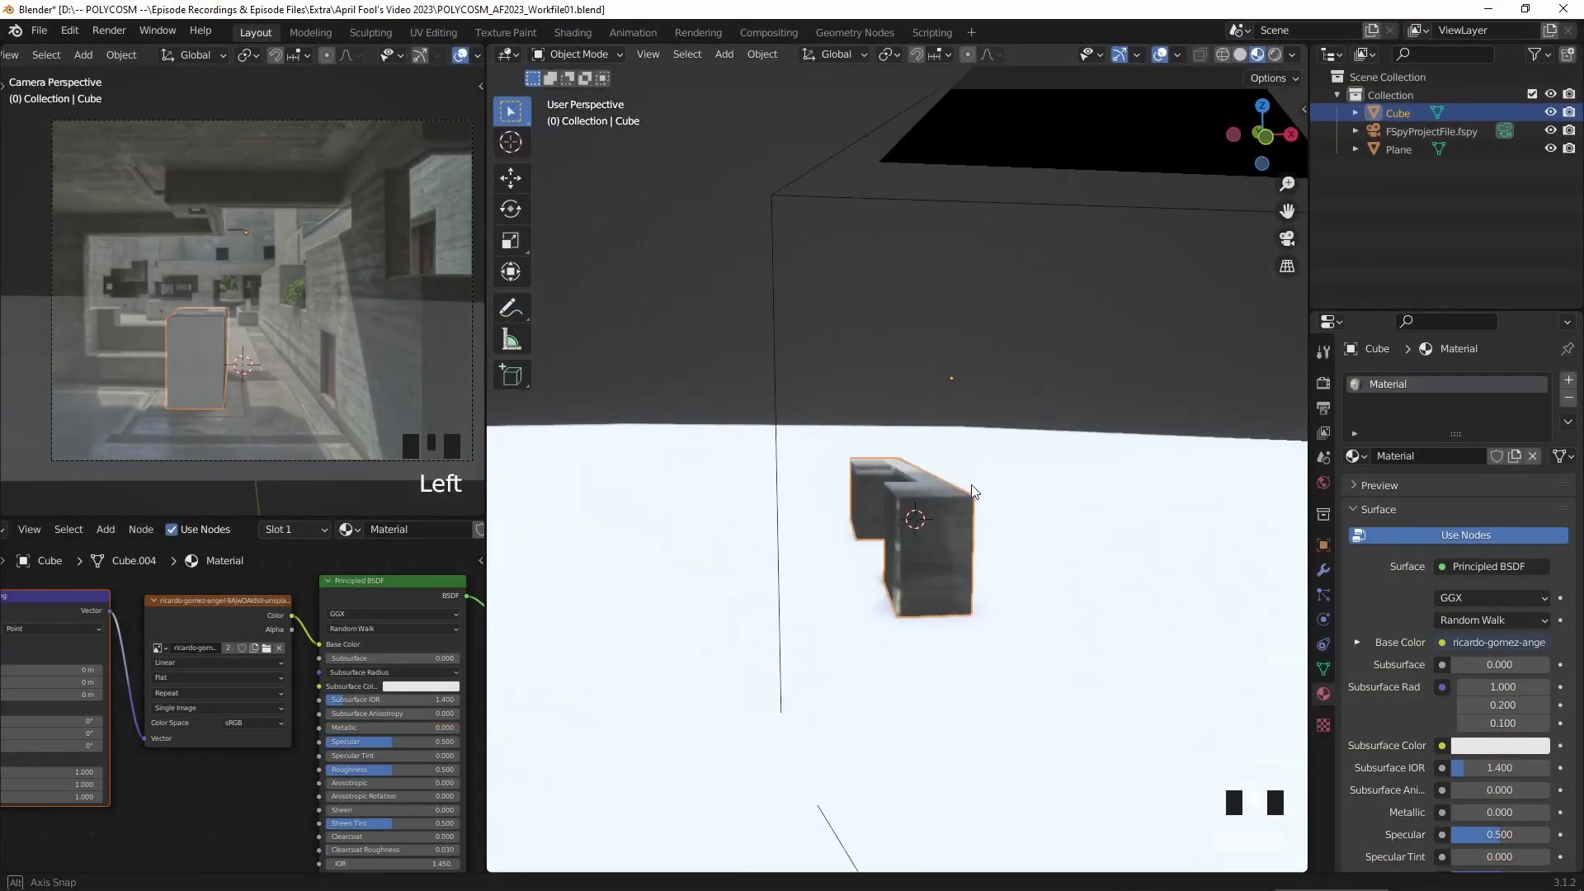
{"action": "middle_click_drag", "start_coordinate": [974, 490], "coordinate": [1077, 492]}
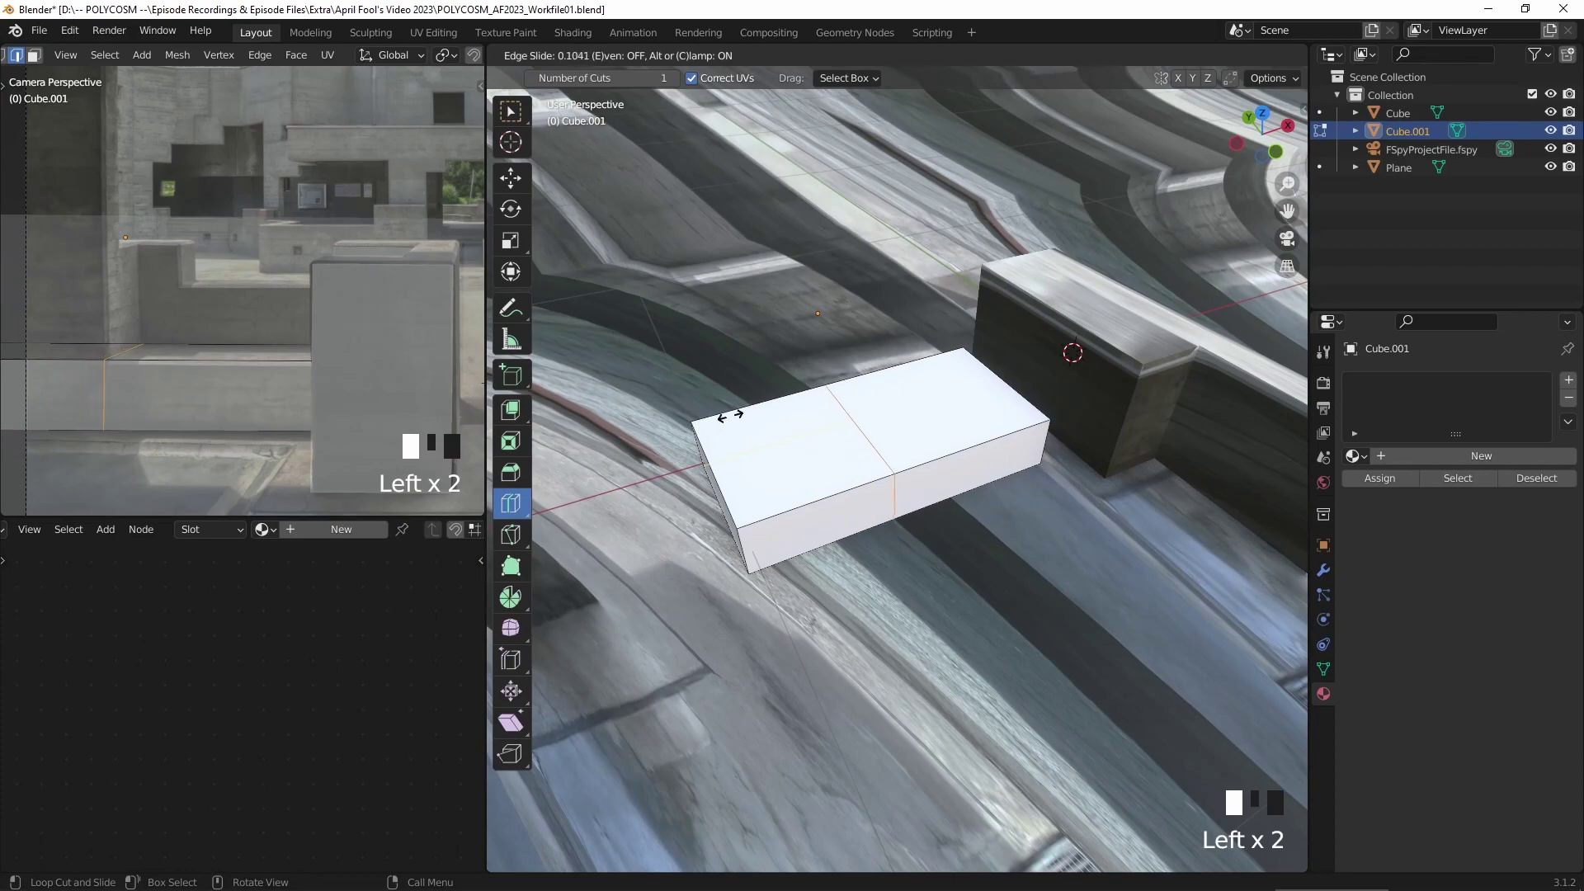
- Add a loop cut near the middle of the low second block and extrude the top face of its -X half up about 0.56 m
{"action": "left_click_drag", "start_coordinate": [731, 416], "coordinate": [732, 415]}
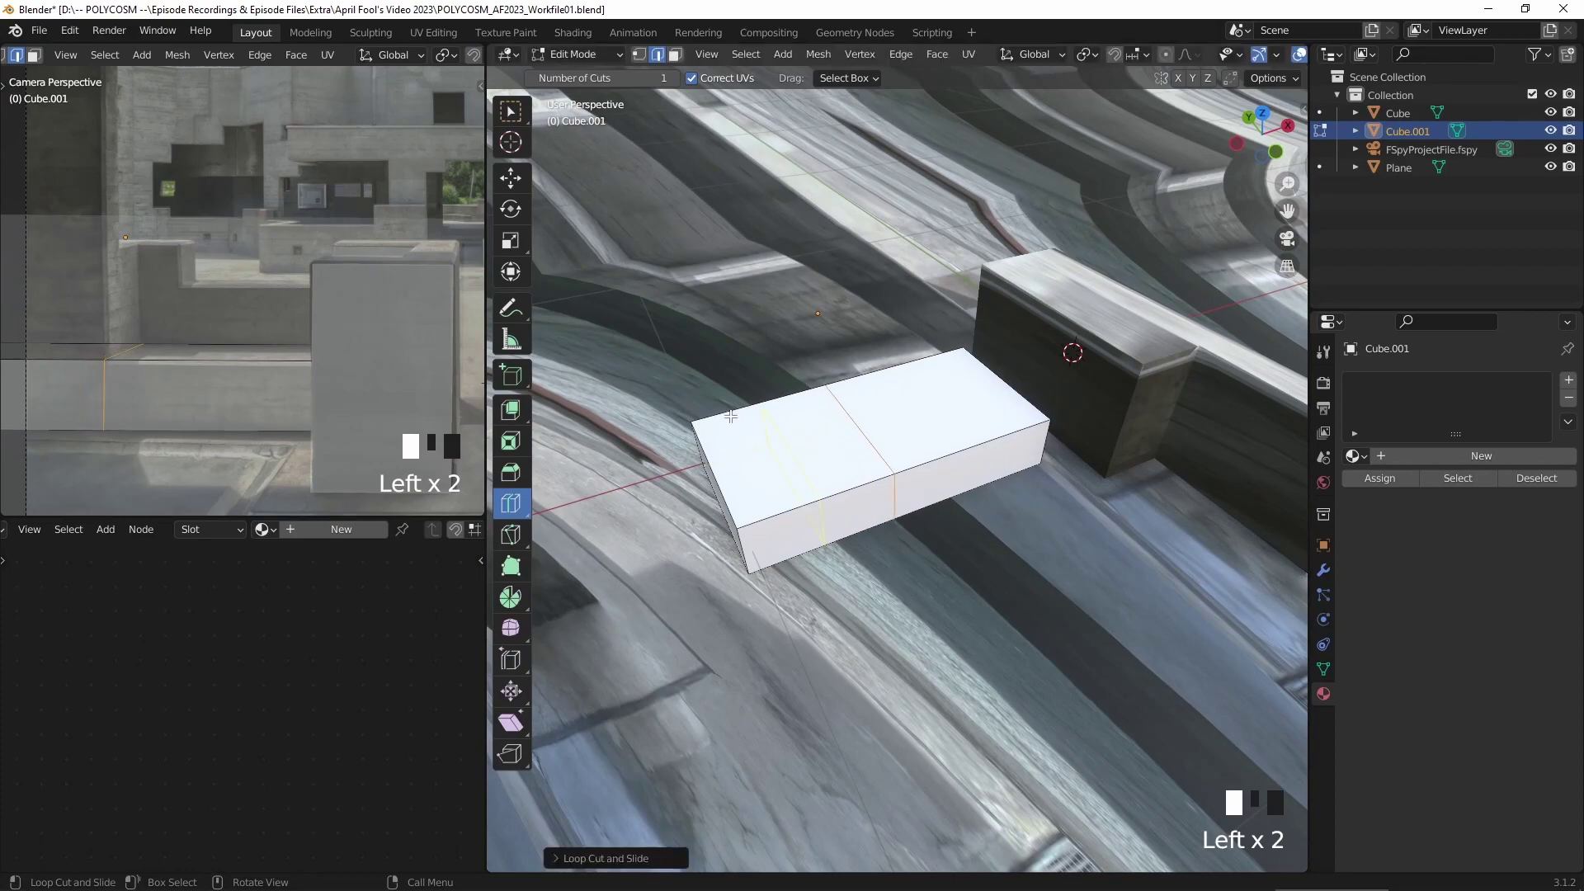
{"action": "middle_click_drag", "start_coordinate": [923, 419], "coordinate": [858, 403]}
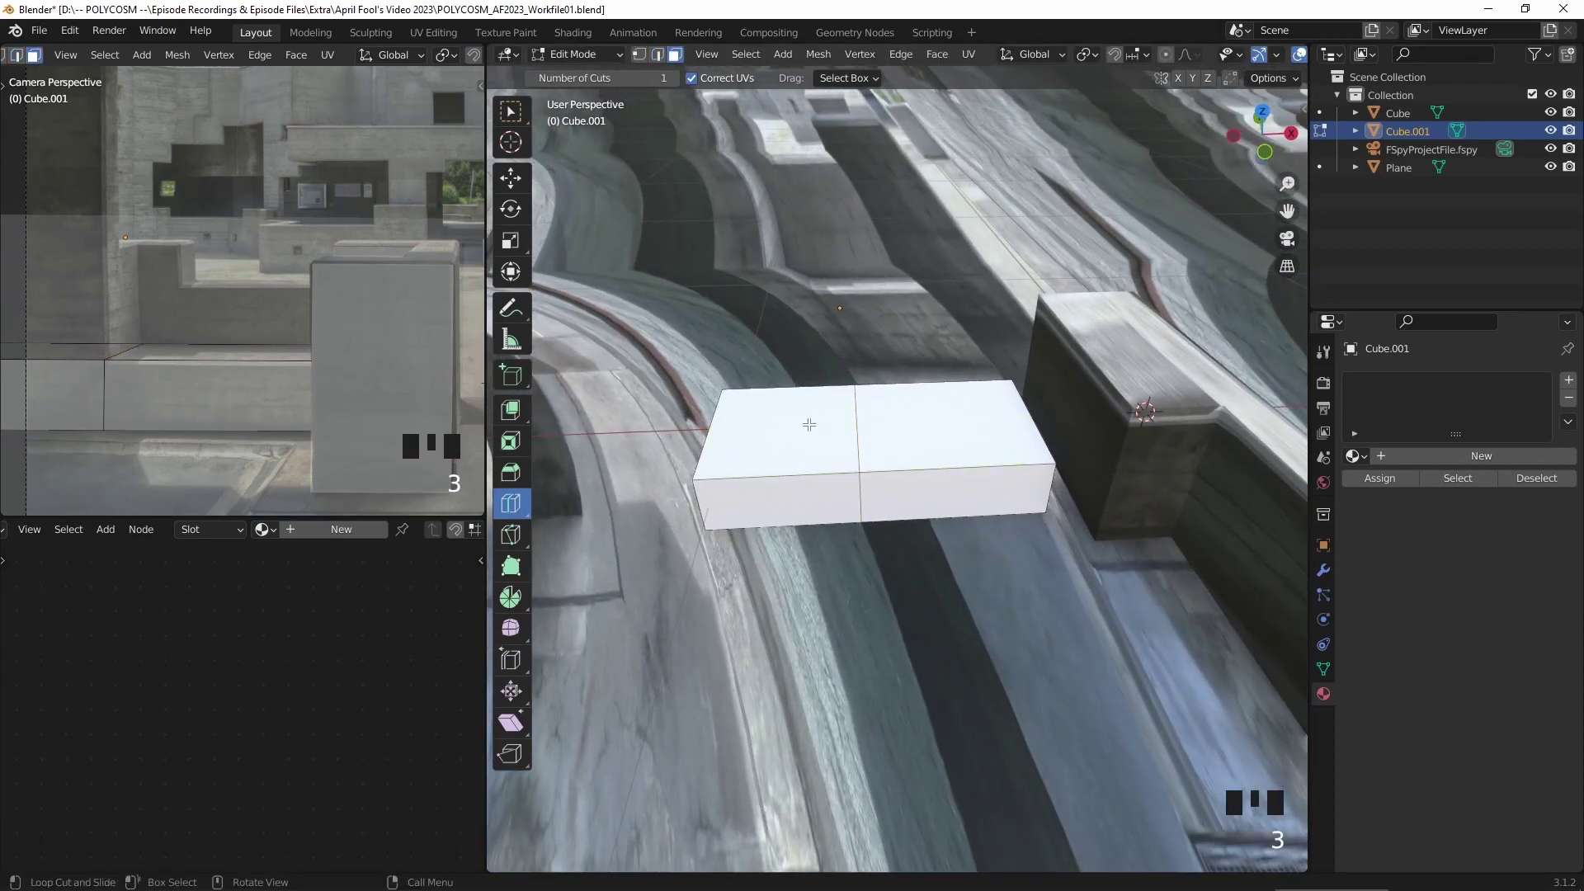
{"action": "left_click", "coordinate": [511, 111]}
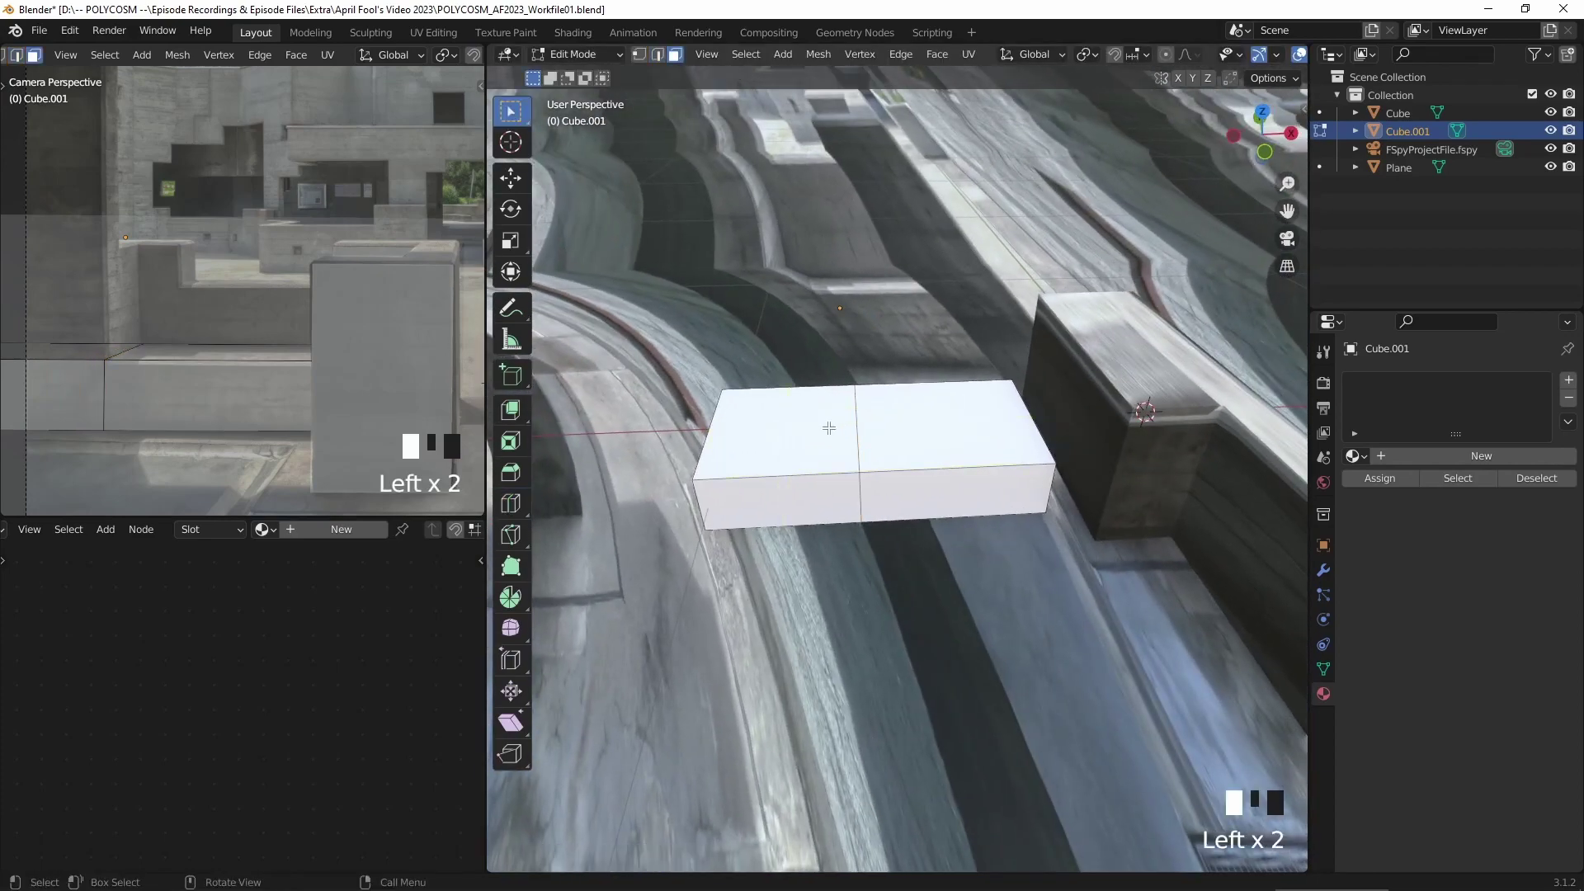
{"action": "left_click", "coordinate": [828, 424]}
{"action": "middle_click_drag", "start_coordinate": [827, 424], "coordinate": [764, 446]}
{"action": "key", "text": "e"}
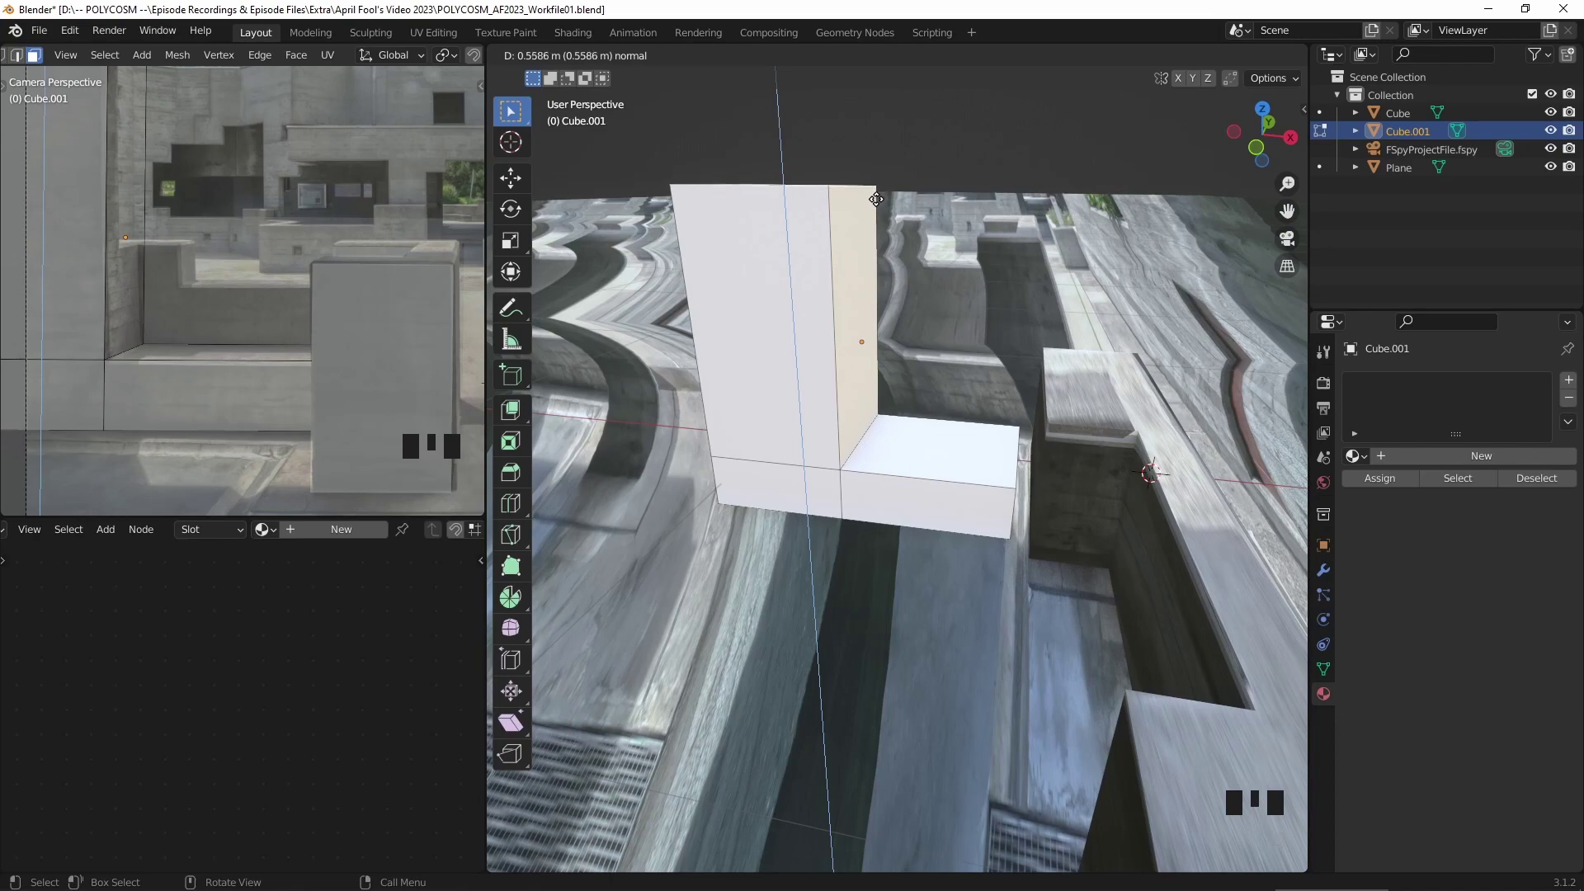
{"action": "left_click", "coordinate": [877, 198]}
- Select the two +Y side faces of the second block's base and extrude them outward about 0.22 m
{"action": "middle_click_drag", "start_coordinate": [877, 198], "coordinate": [755, 378], "text": "shift"}
{"action": "middle_click_drag", "start_coordinate": [918, 516], "coordinate": [897, 513]}
{"action": "middle_click_drag", "start_coordinate": [895, 734], "coordinate": [855, 617], "text": "shift"}
{"action": "left_click", "coordinate": [808, 661]}
{"action": "left_click", "coordinate": [826, 631], "text": "shift"}
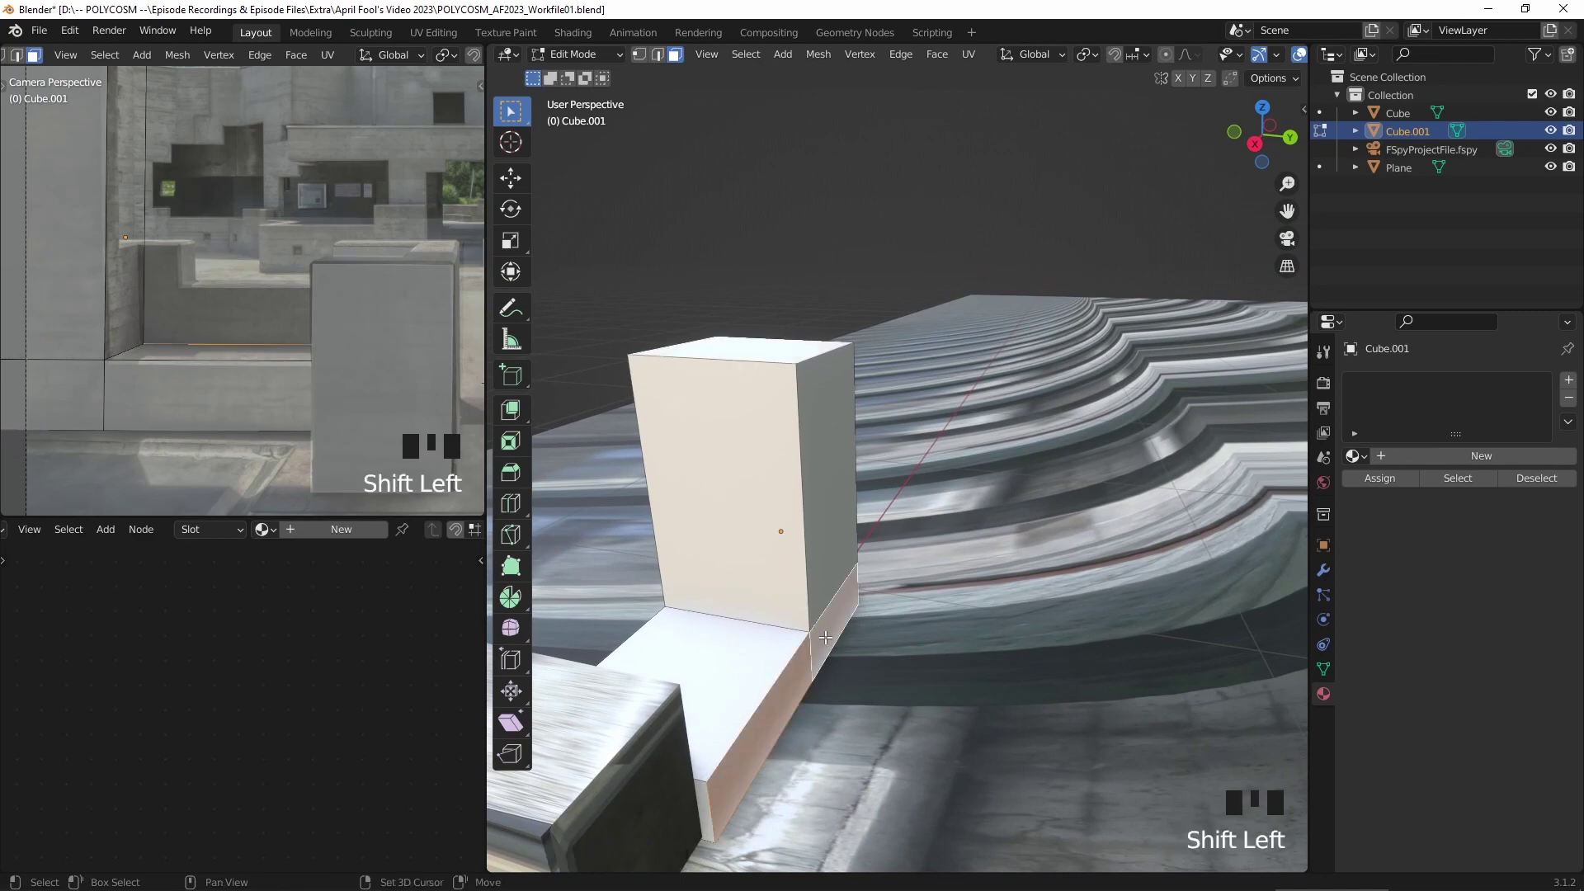
{"action": "key", "text": "e"}
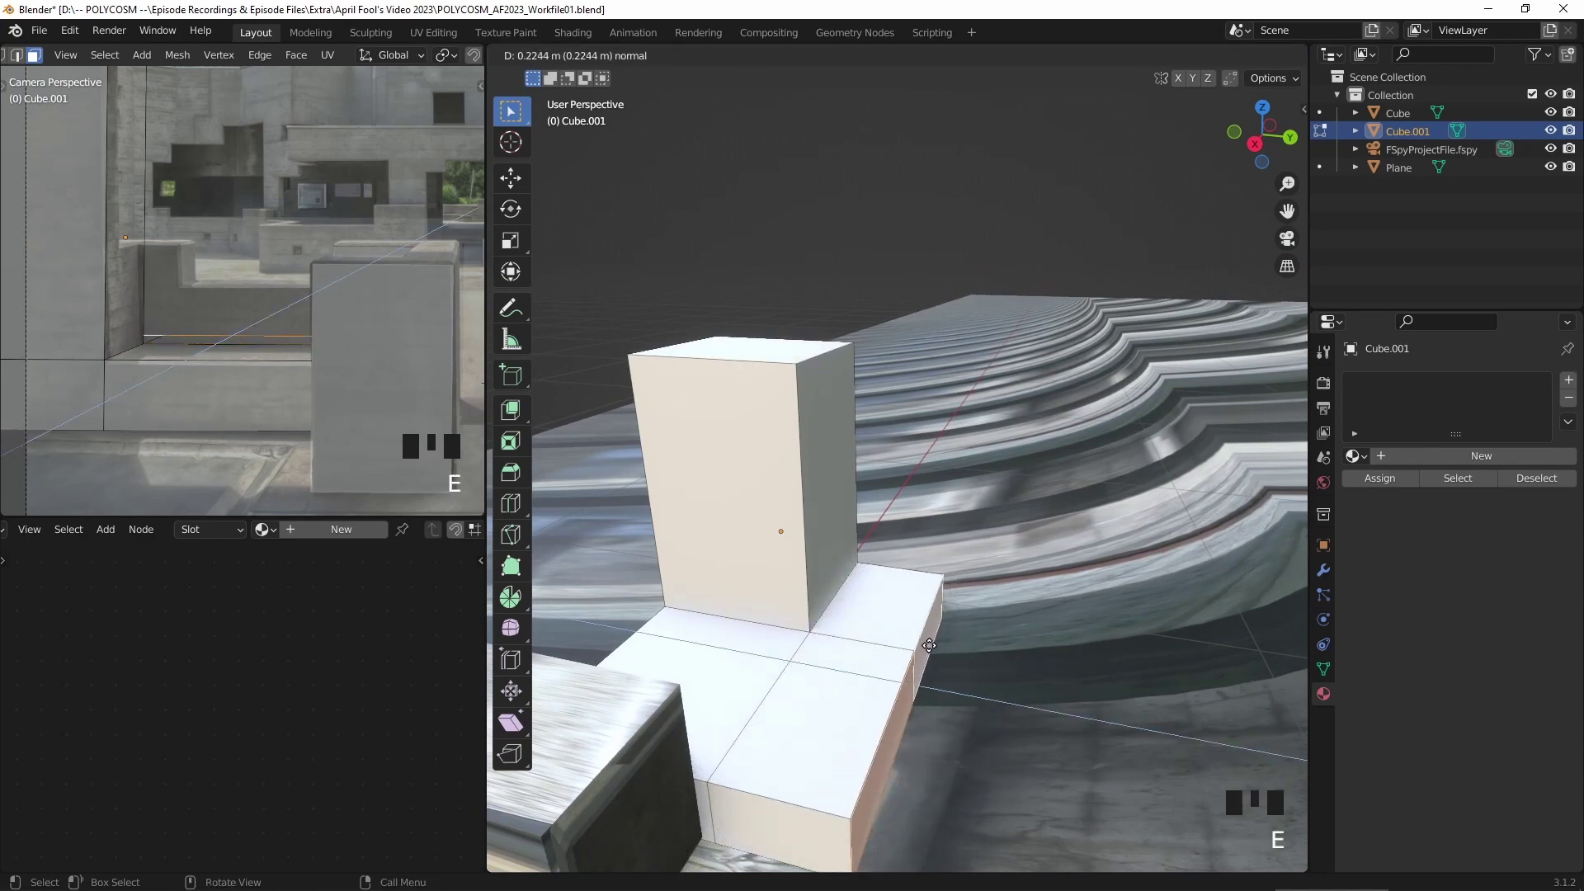
- Select both top faces of the new rear strip and raise them with Extrude Manifold to match the low wall in the photo
{"action": "left_click", "coordinate": [850, 664]}
{"action": "left_click", "coordinate": [573, 430], "text": "shift"}
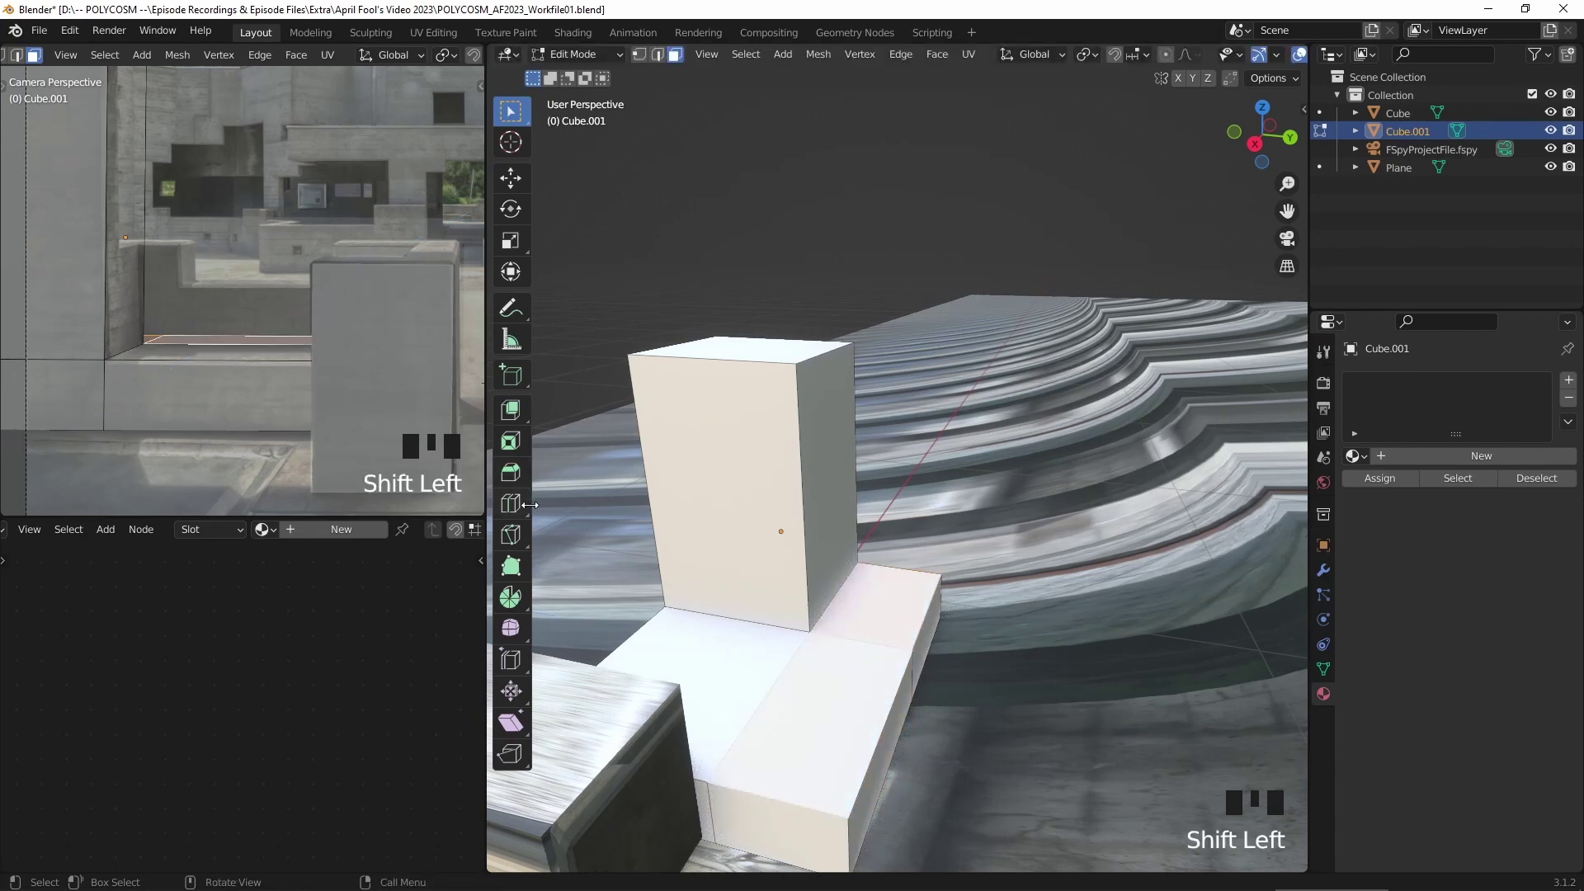
{"action": "left_click", "coordinate": [513, 377]}
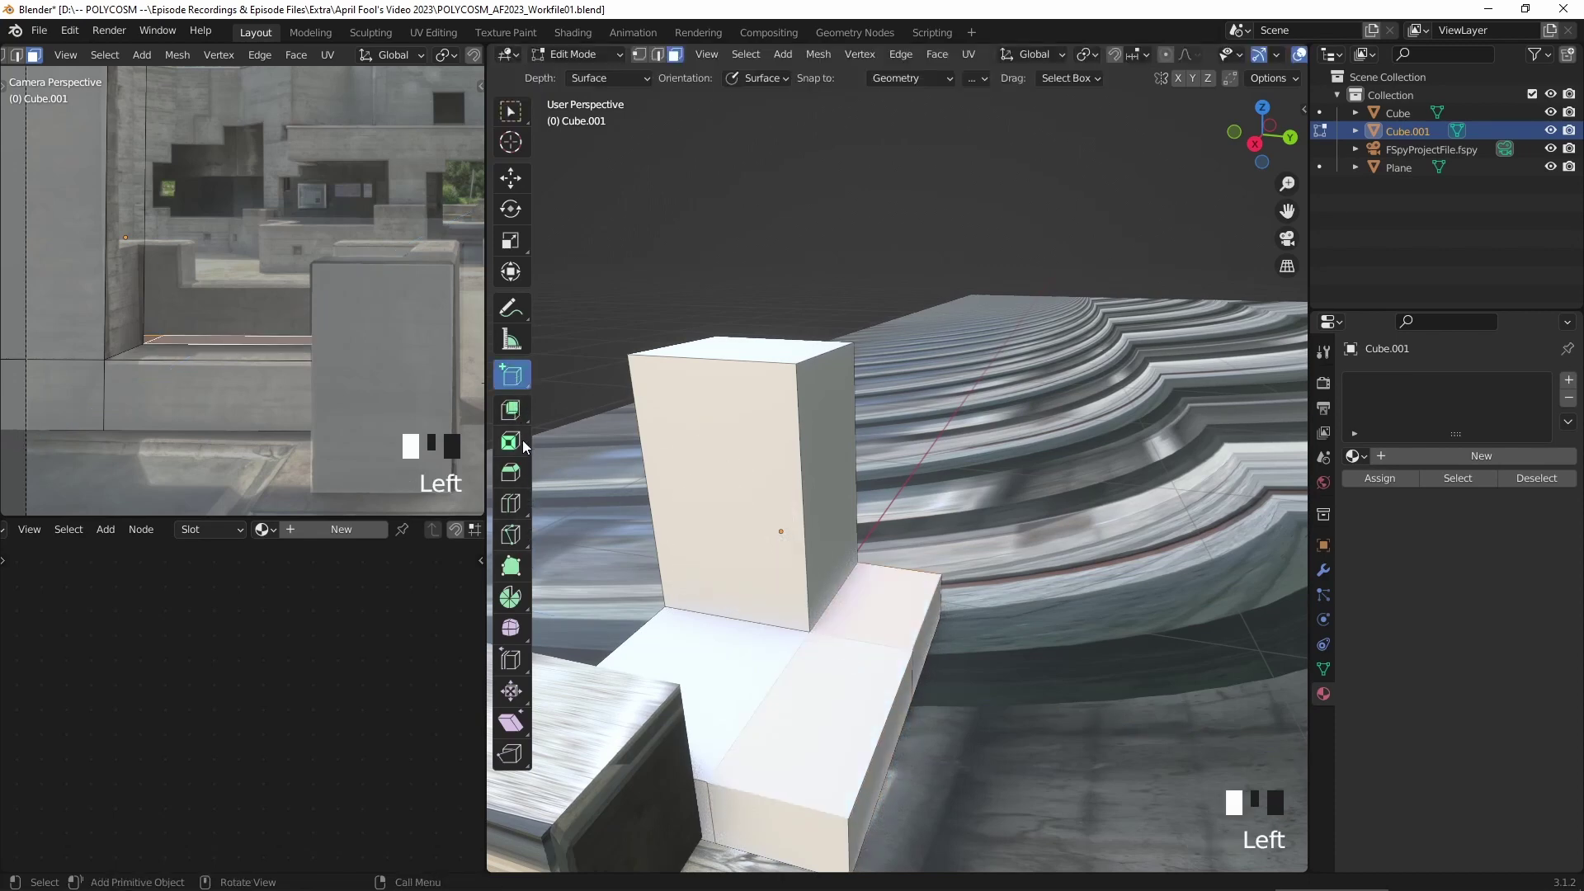
{"action": "left_click", "coordinate": [511, 410]}
{"action": "left_click_drag", "start_coordinate": [839, 569], "coordinate": [880, 517]}
{"action": "scroll", "coordinate": [248, 289], "scroll_direction": "up", "scroll_amount": 10}
{"action": "middle_click_drag", "start_coordinate": [248, 288], "coordinate": [248, 380], "text": "shift"}
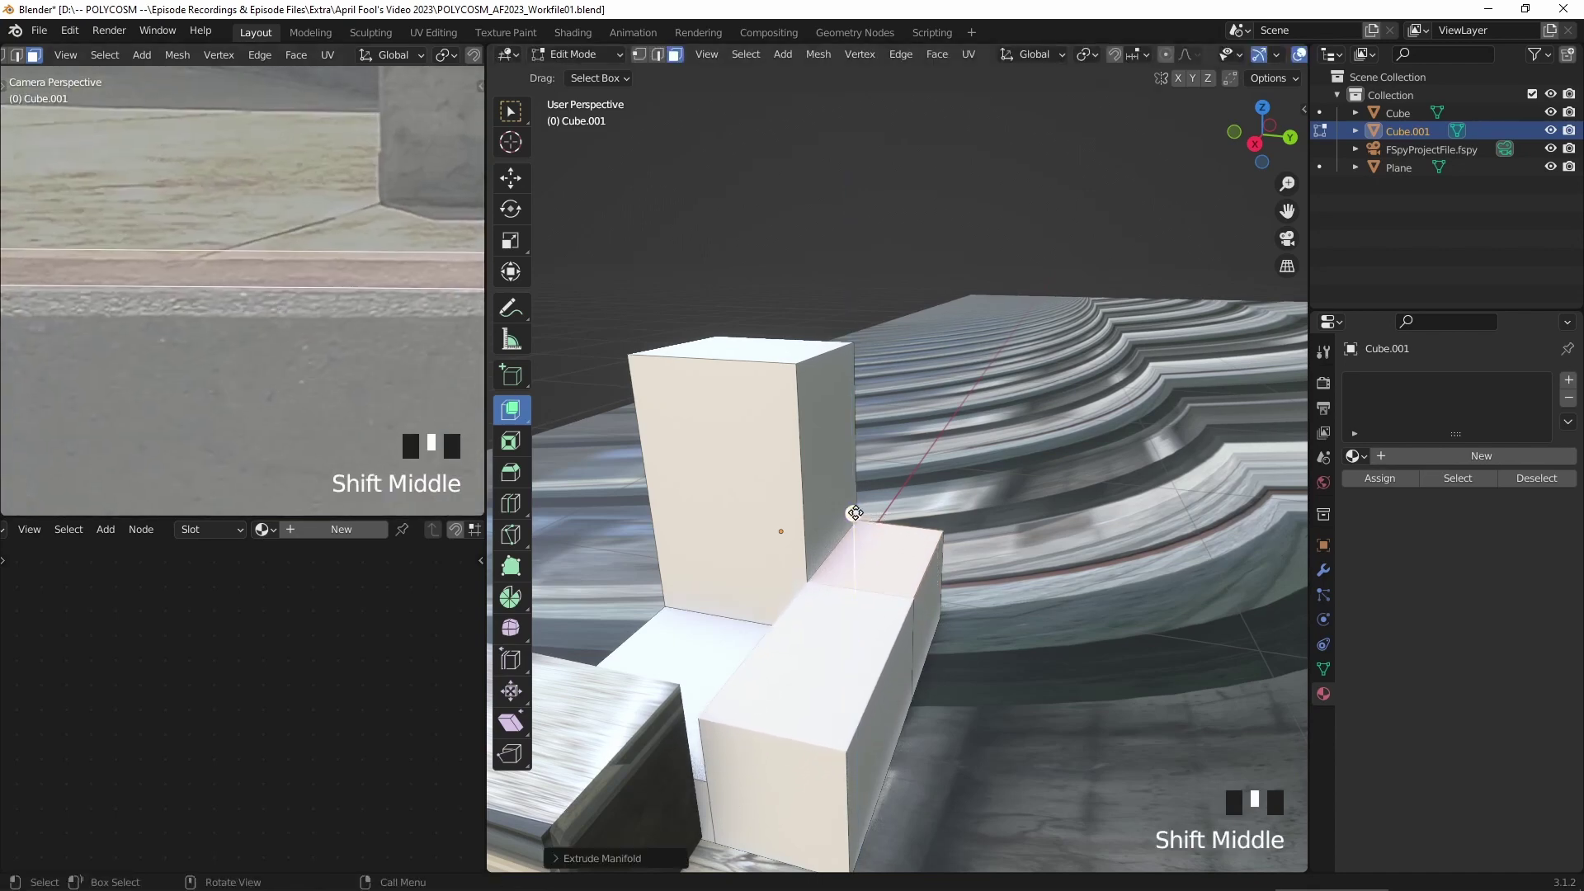
{"action": "left_click_drag", "start_coordinate": [855, 513], "coordinate": [859, 514]}
{"action": "scroll", "coordinate": [275, 306], "scroll_direction": "down", "scroll_amount": 6}
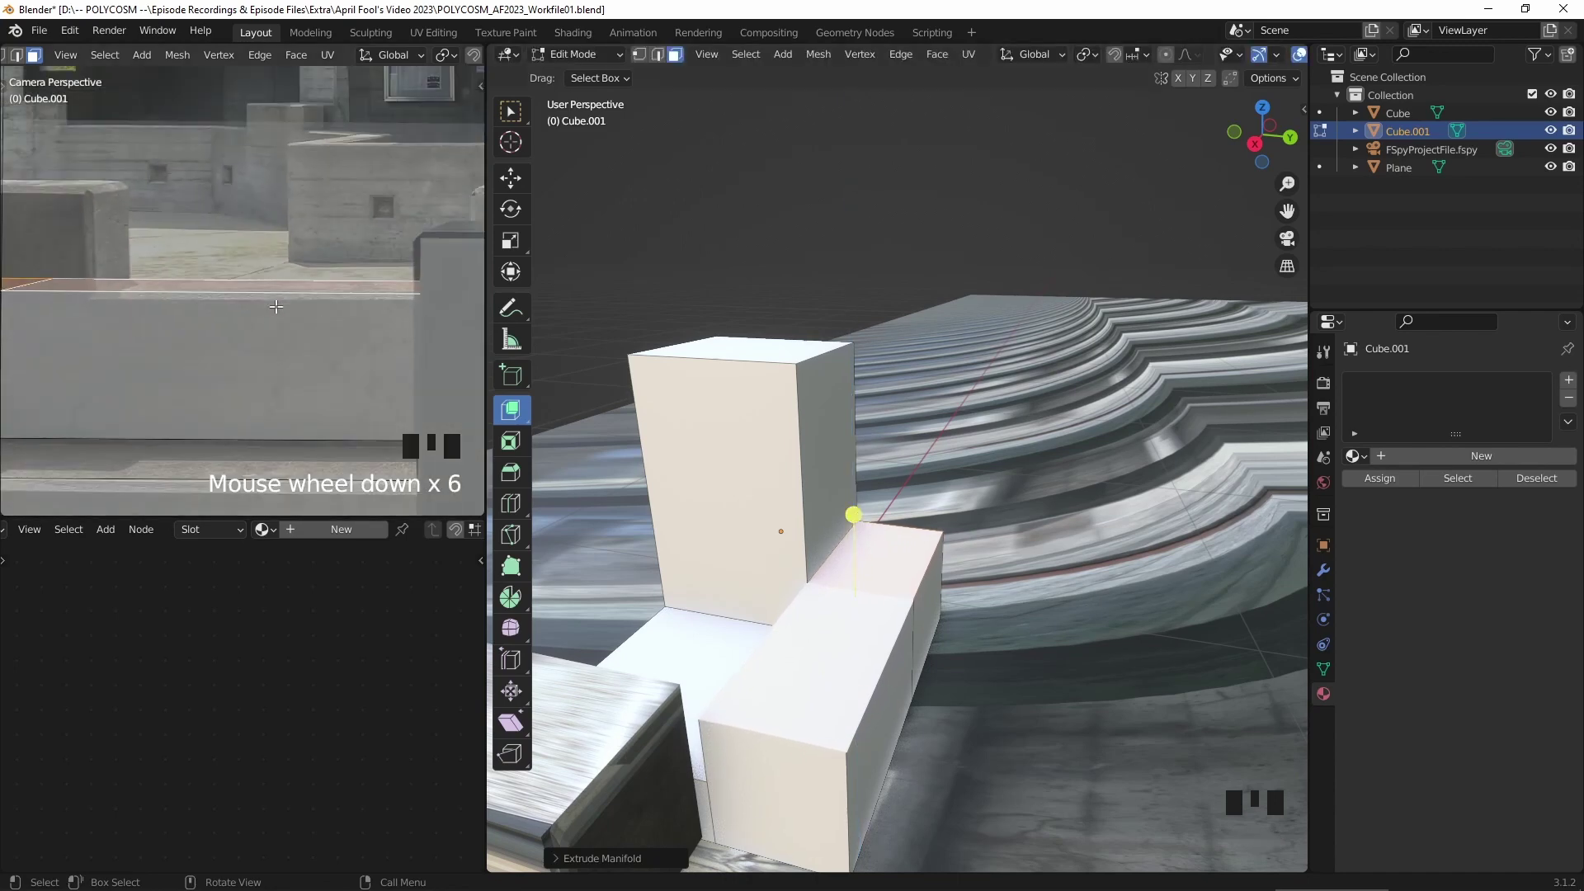
- Select the top face of the rear strip's -X end segment
{"action": "middle_click_drag", "start_coordinate": [276, 306], "coordinate": [396, 355], "text": "shift"}
{"action": "middle_click_drag", "start_coordinate": [907, 413], "coordinate": [874, 388]}
{"action": "left_click", "coordinate": [510, 111]}
{"action": "left_click", "coordinate": [903, 549]}
{"action": "middle_click_drag", "start_coordinate": [903, 548], "coordinate": [874, 533]}
{"action": "key", "text": "e"}
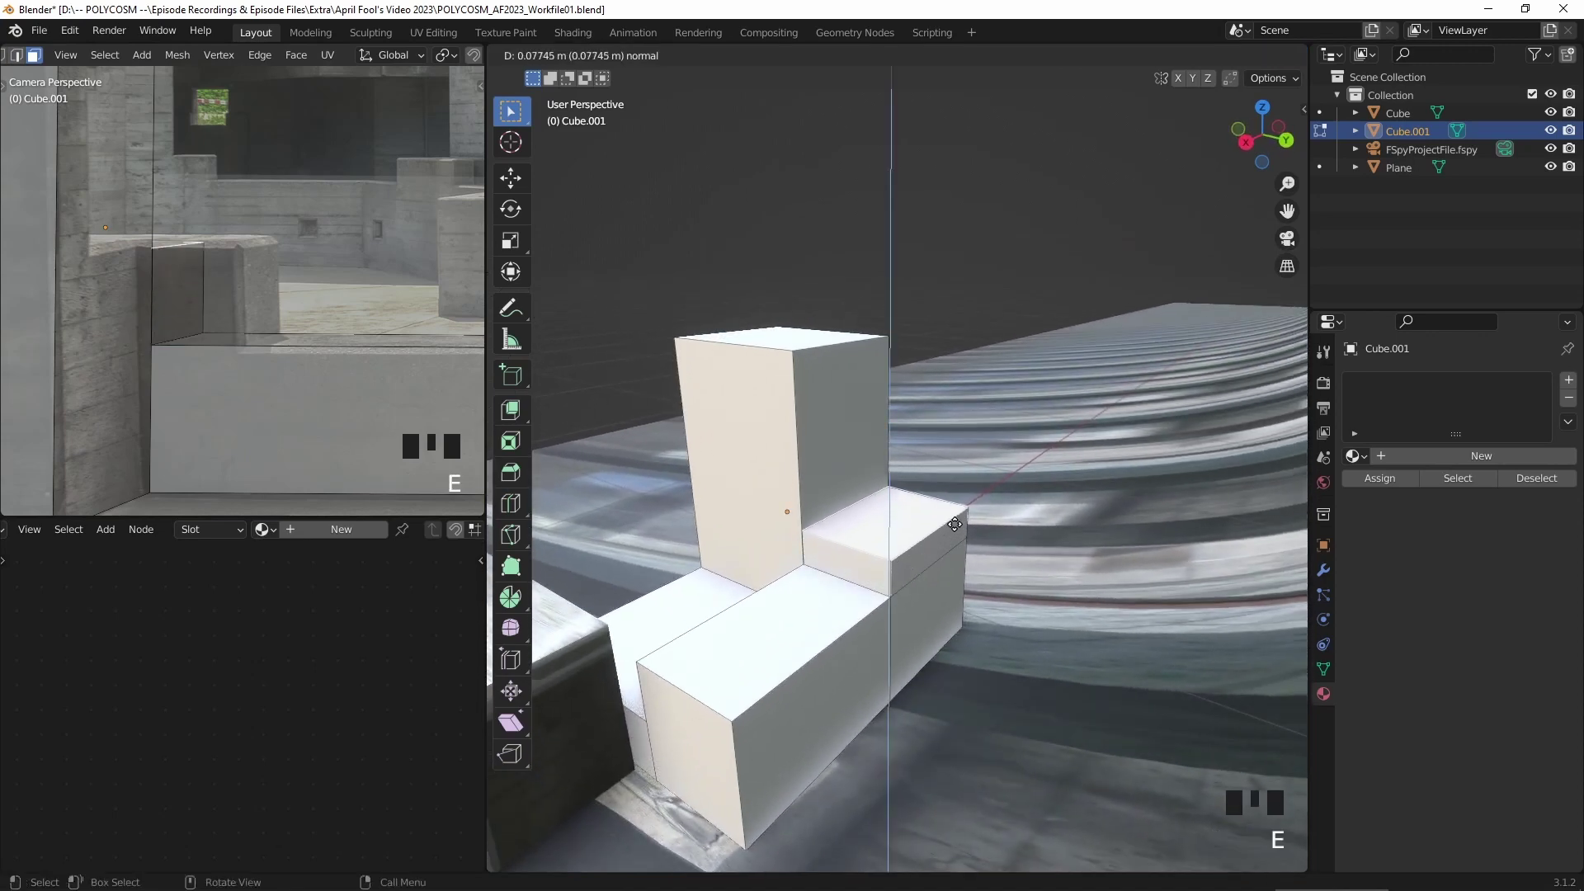
{"action": "left_click", "coordinate": [961, 490]}
{"action": "key", "text": "ctrl+z"}
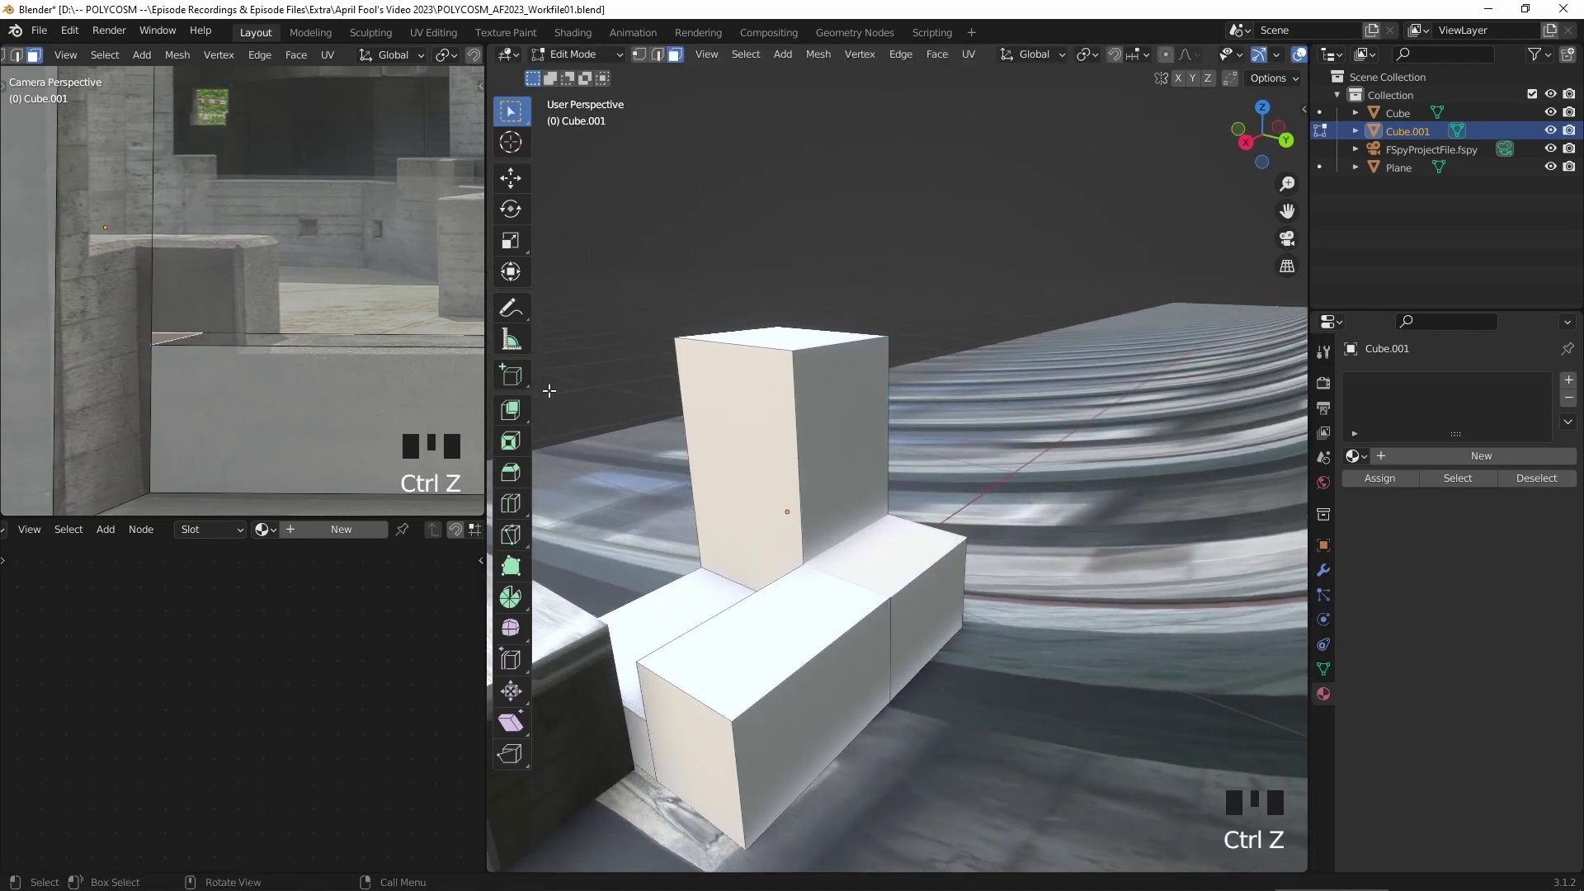
- Raise the selected top face with Extrude Manifold, and extrude the raised part's +X side face along X to match the photo
{"action": "left_click", "coordinate": [511, 409]}
{"action": "left_click_drag", "start_coordinate": [887, 468], "coordinate": [914, 434]}
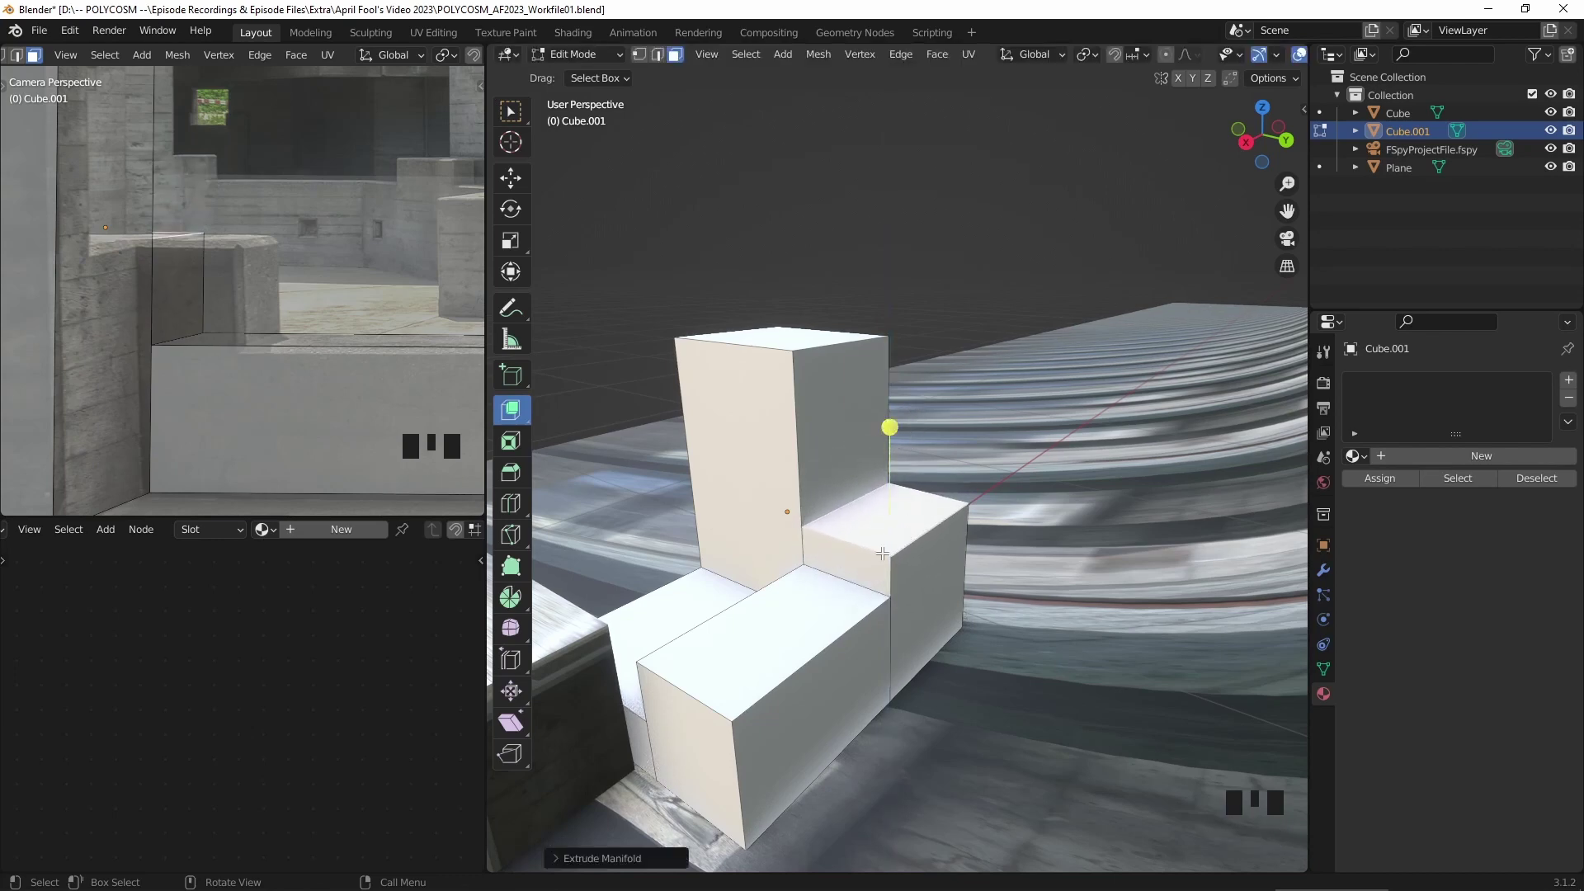
{"action": "left_click", "coordinate": [835, 564]}
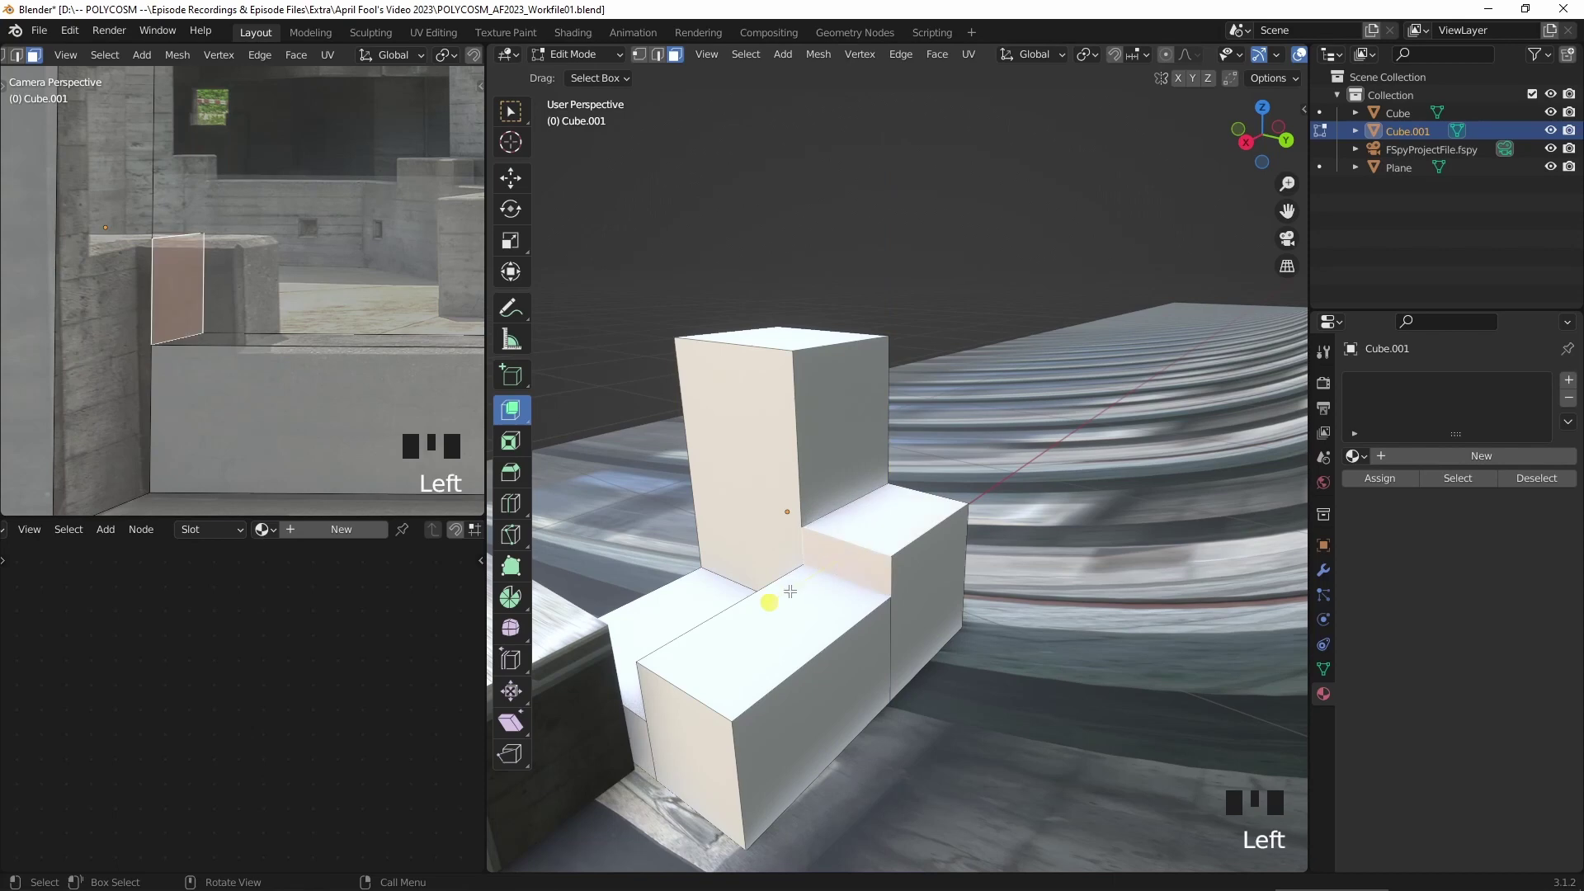
{"action": "left_click_drag", "start_coordinate": [788, 593], "coordinate": [758, 620]}
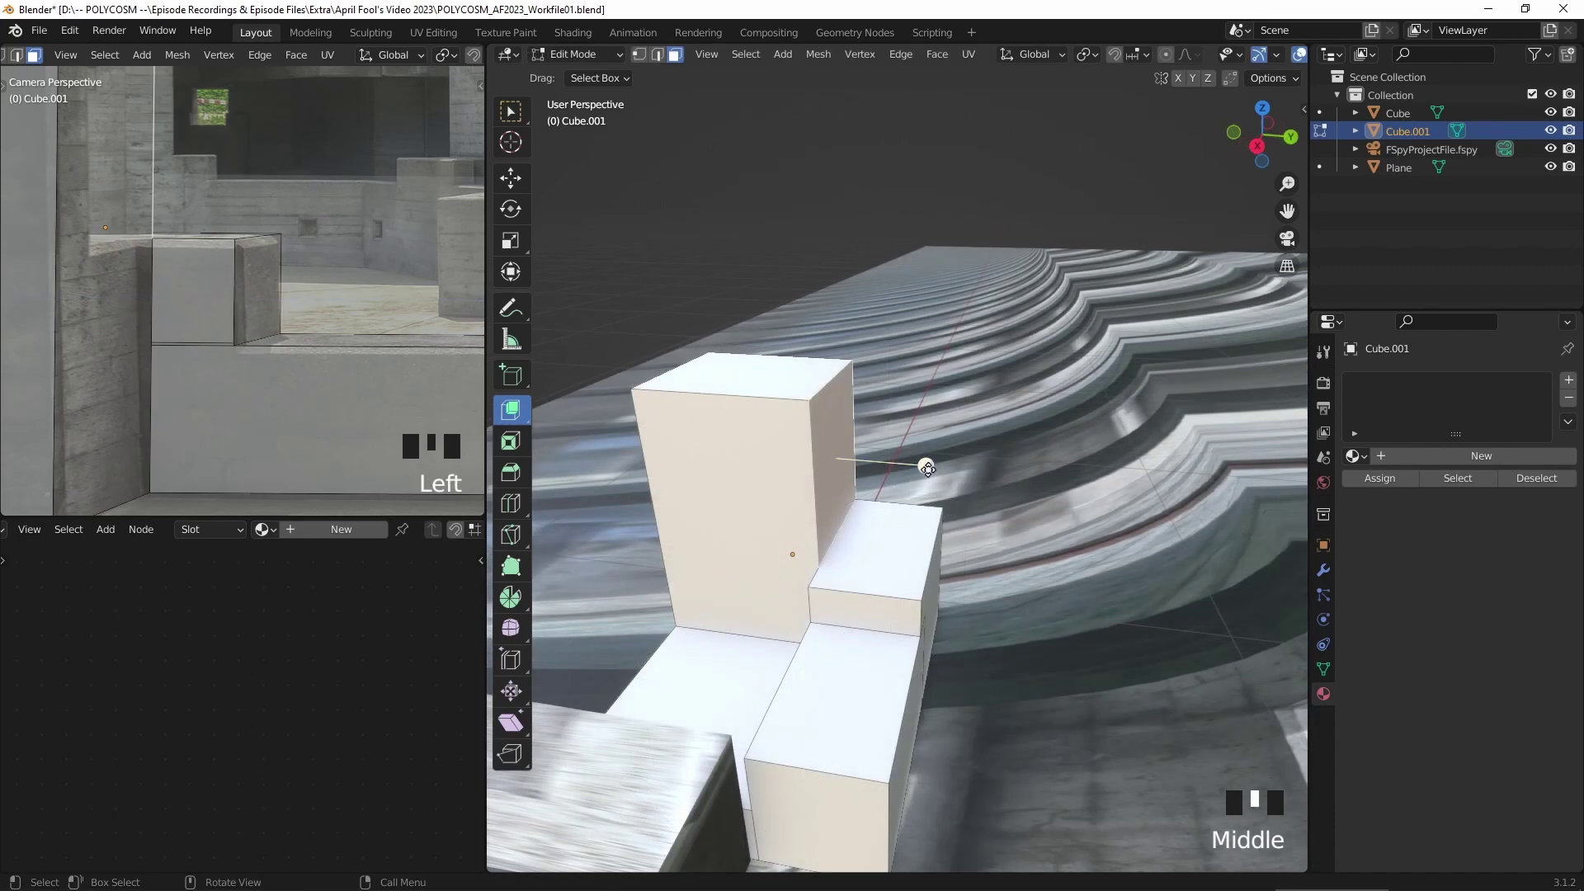
- Move the tall block's +Y side face inward along Y with Extrude Manifold to match the pillar in the photo
{"action": "left_click_drag", "start_coordinate": [926, 462], "coordinate": [693, 430]}
{"action": "middle_click_drag", "start_coordinate": [478, 374], "coordinate": [619, 532], "text": "shift"}
{"action": "middle_click_drag", "start_coordinate": [829, 462], "coordinate": [900, 470]}
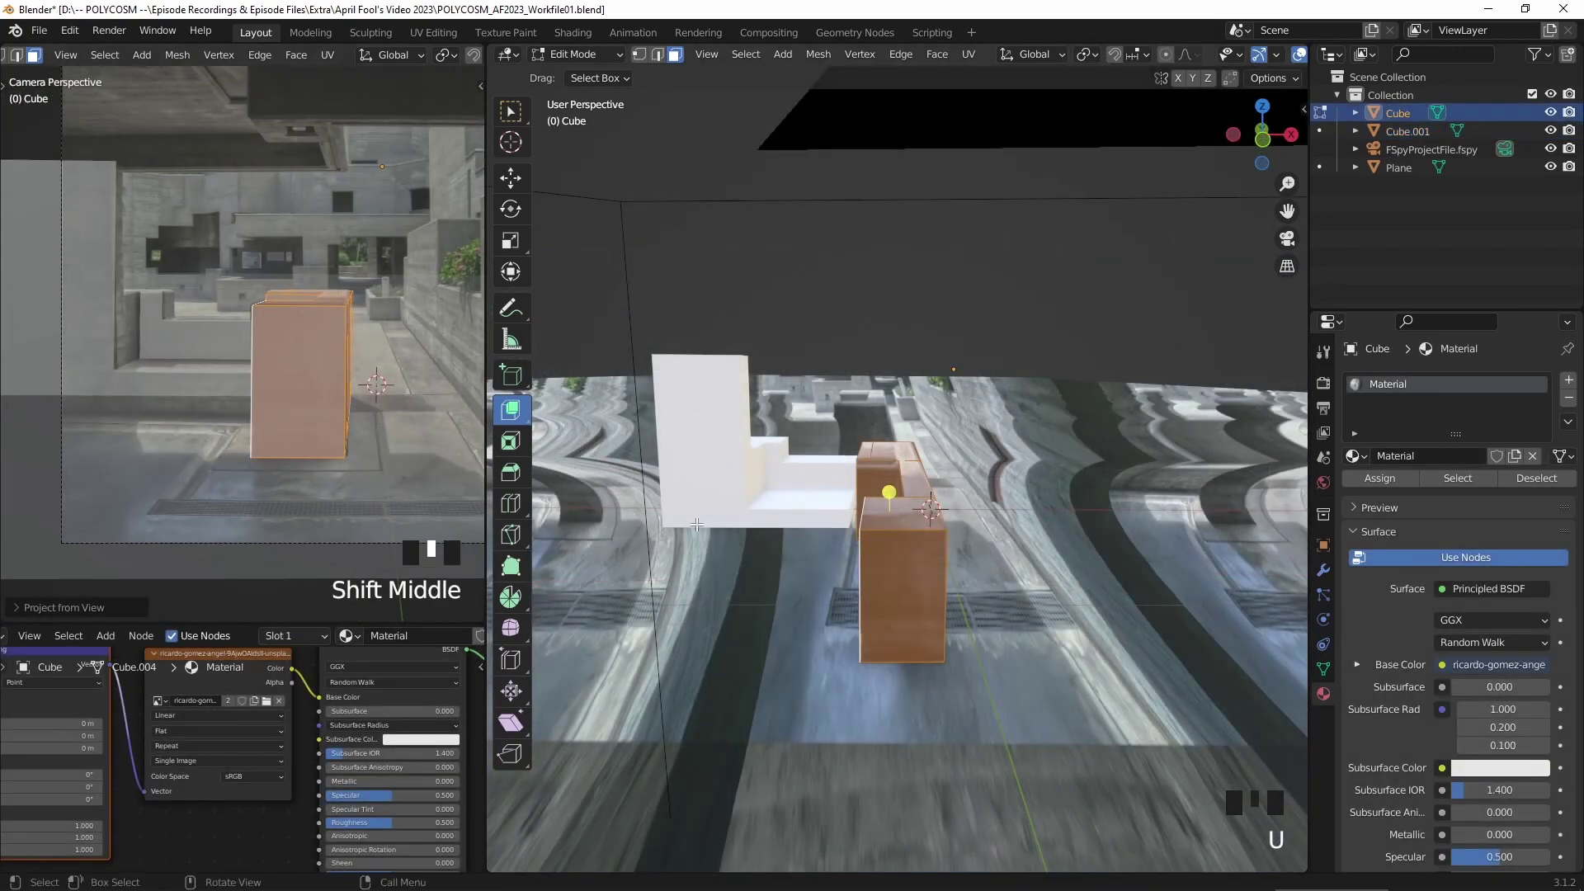
- Project all faces of the stepped wall behind the pillar from the camera view and assign it the existing Image material
{"action": "key", "text": "Tab"}
{"action": "left_click", "coordinate": [323, 371]}
{"action": "key", "text": "Tab"}
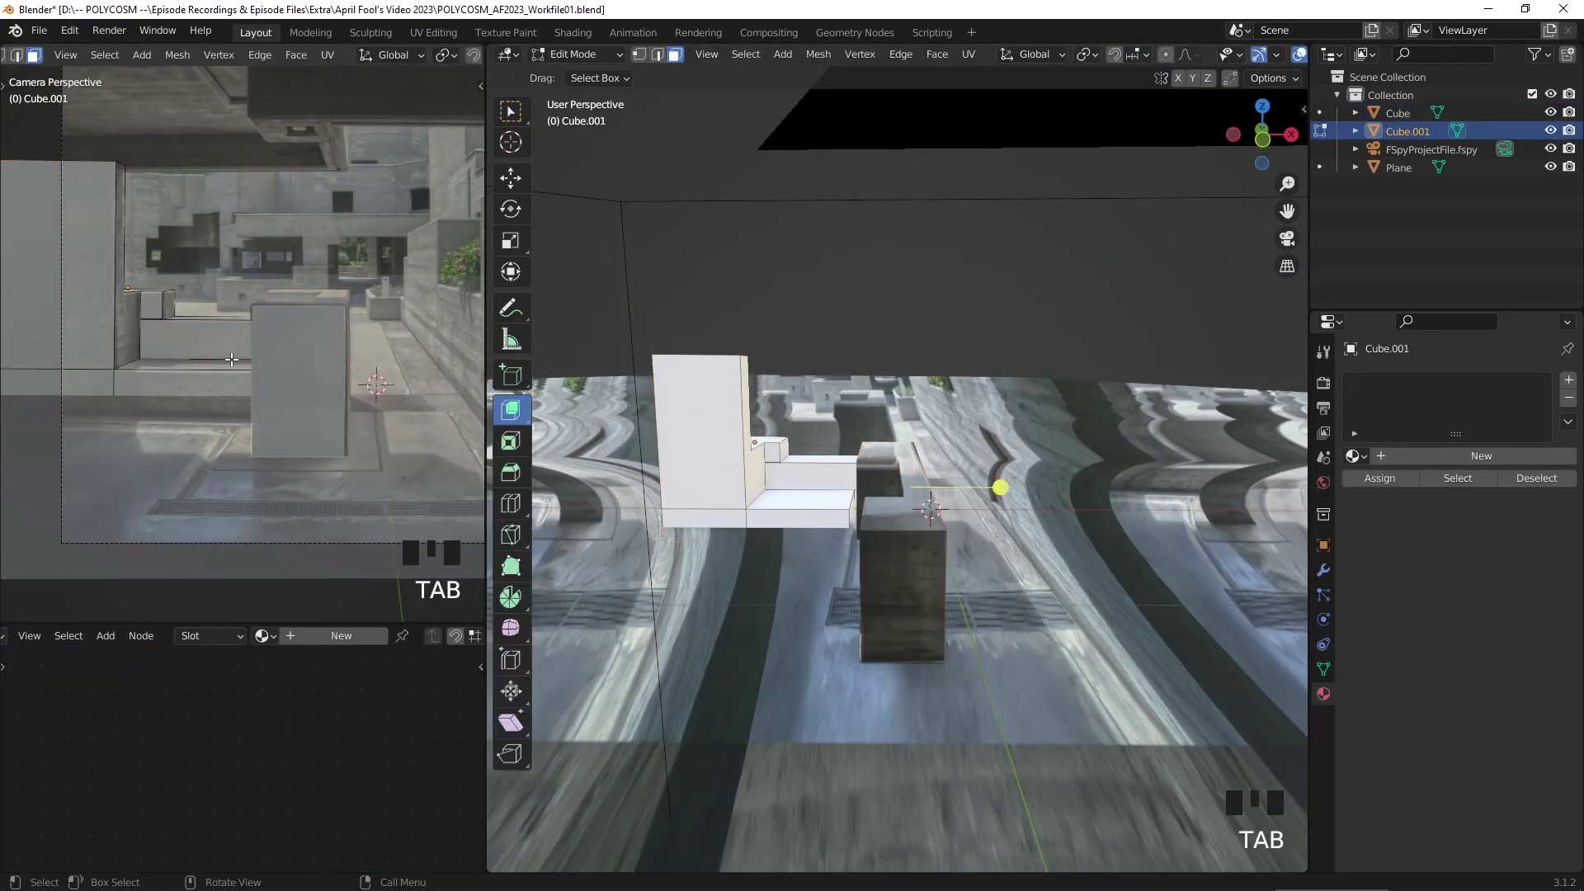
{"action": "key", "text": "a"}
{"action": "key", "text": "u"}
{"action": "left_click", "coordinate": [230, 360]}
{"action": "key", "text": "Tab"}
{"action": "left_click", "coordinate": [1354, 455]}
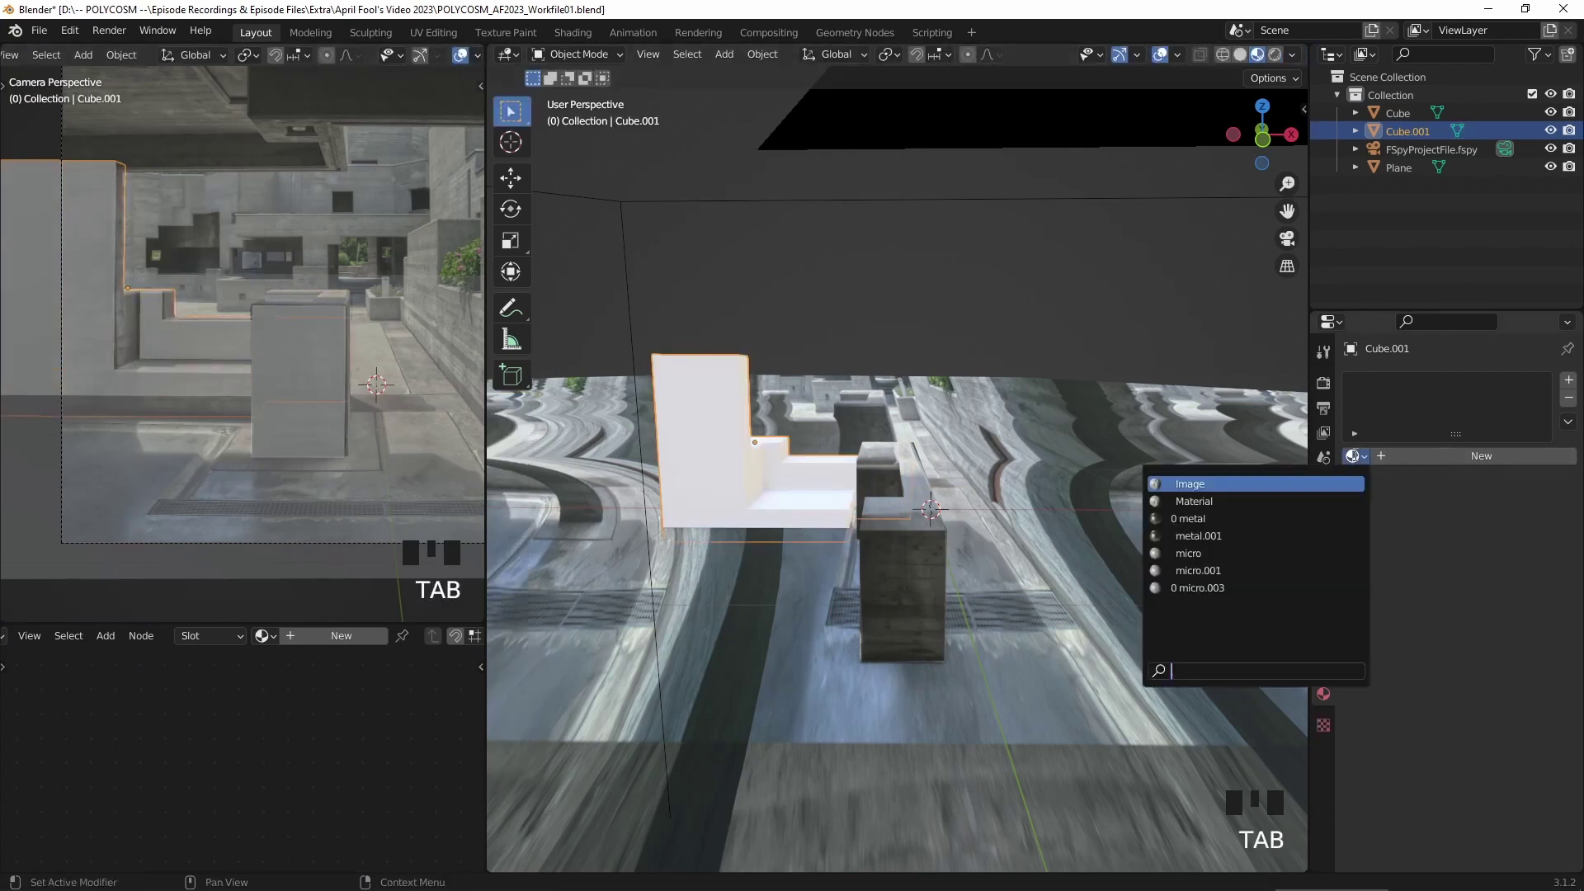
{"action": "left_click", "coordinate": [1265, 486]}
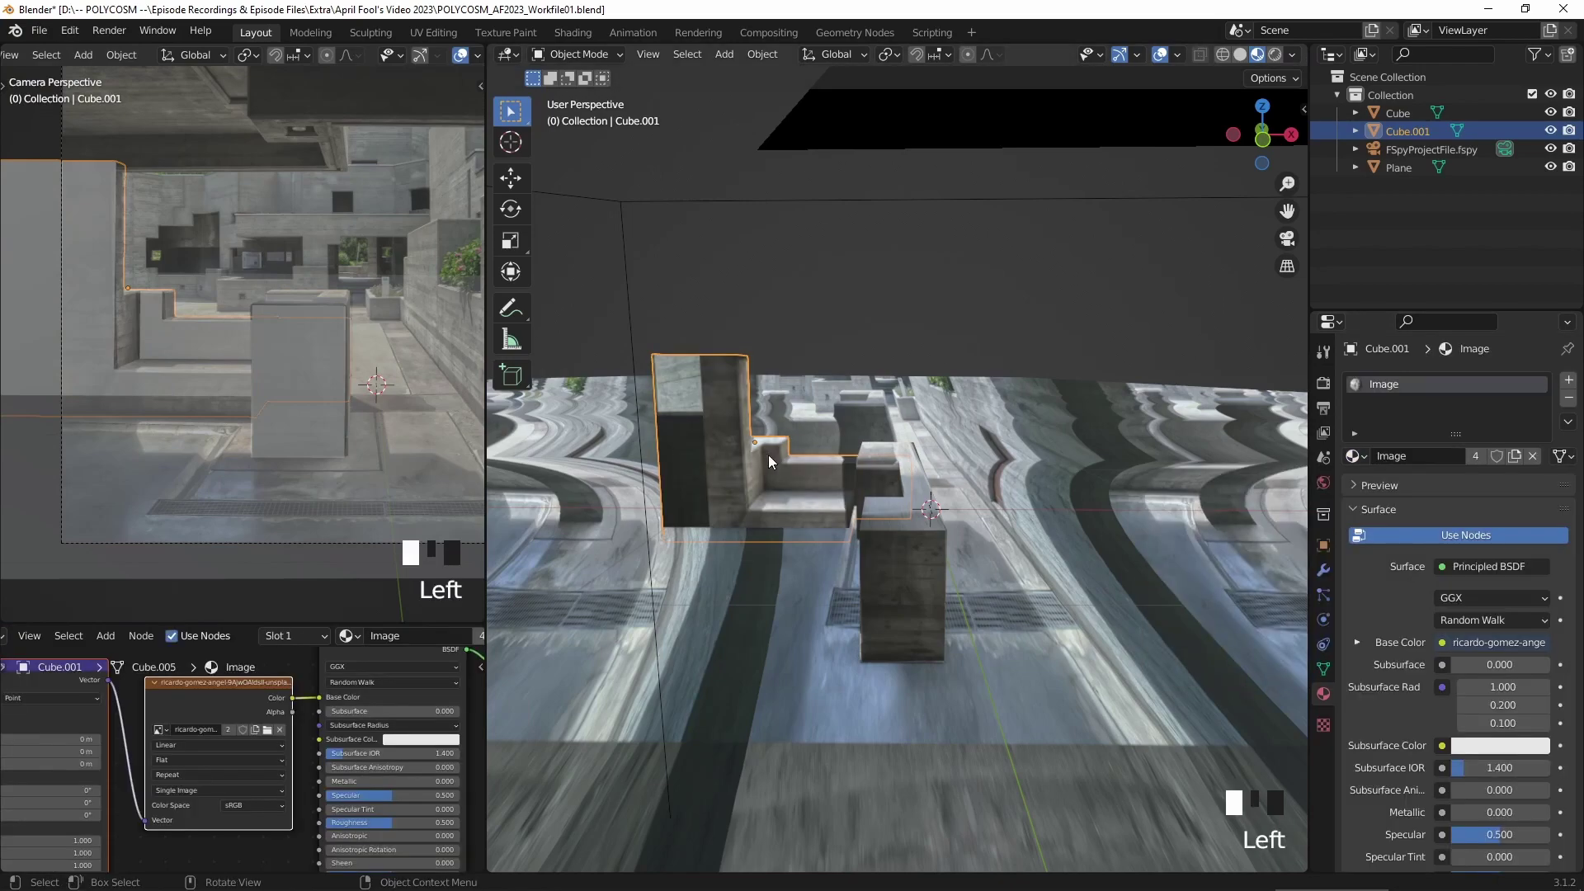
- Extend the +X end face of the stepped wall's low bench along X with Extrude Manifold
{"action": "scroll", "coordinate": [769, 454], "scroll_direction": "up", "scroll_amount": 1}
{"action": "scroll", "coordinate": [815, 475], "scroll_direction": "up", "scroll_amount": 1}
{"action": "middle_click_drag", "start_coordinate": [816, 475], "coordinate": [844, 502]}
{"action": "scroll", "coordinate": [840, 501], "scroll_direction": "up", "scroll_amount": 2}
{"action": "key", "text": "Tab"}
{"action": "left_click", "coordinate": [809, 569]}
{"action": "left_click", "coordinate": [814, 568]}
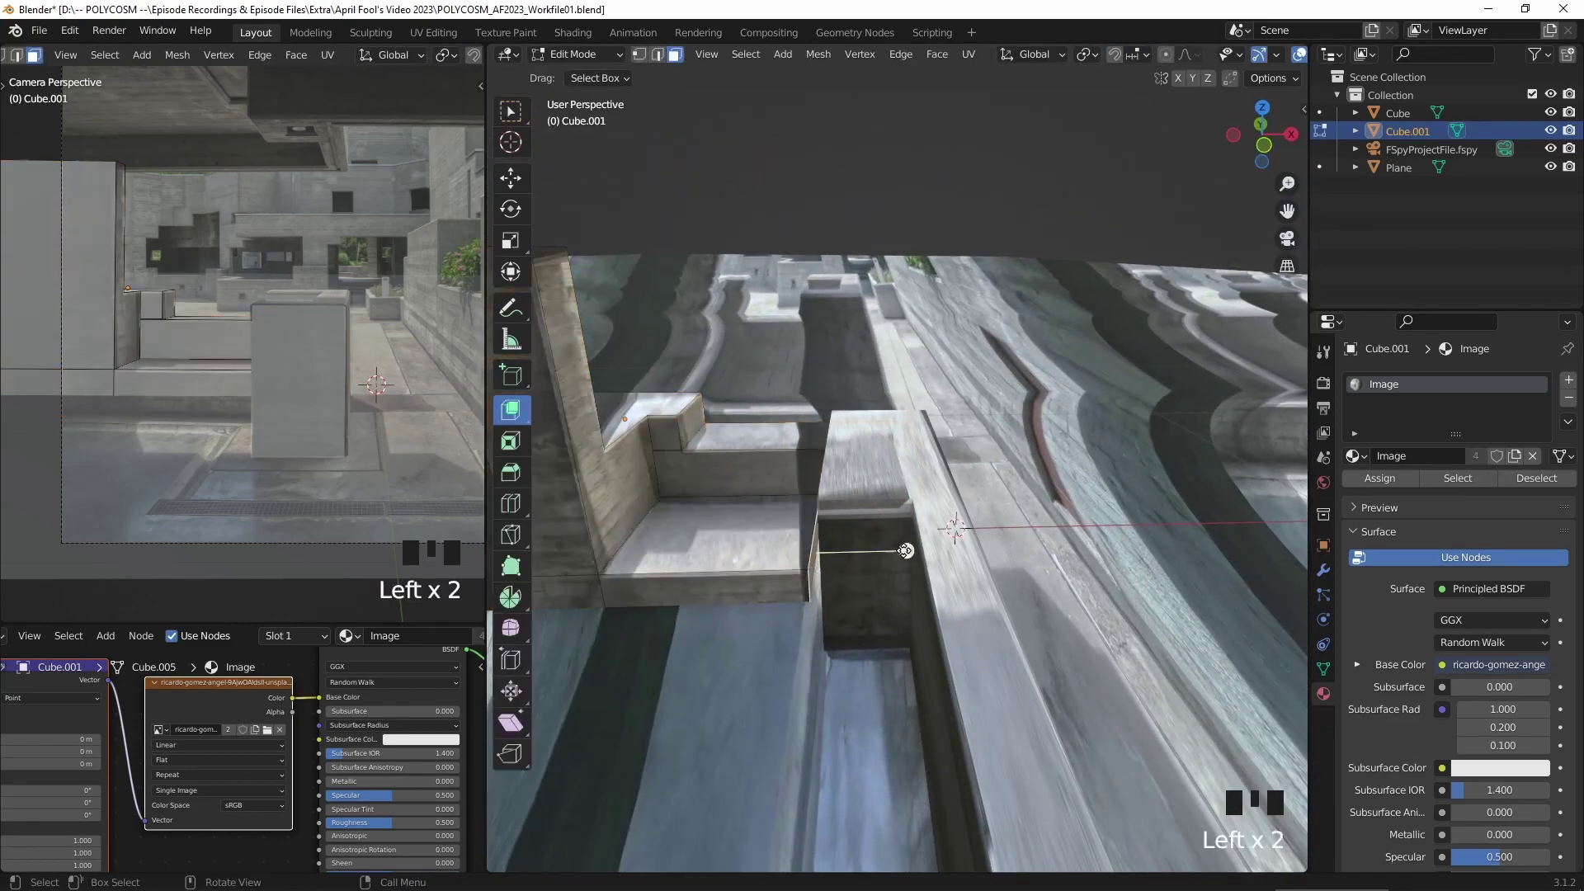
{"action": "mouse_move", "coordinate": [905, 550]}
{"action": "left_mouse_down"}
{"action": "mouse_move", "coordinate": [953, 551]}
{"action": "mouse_move", "coordinate": [934, 545]}
{"action": "left_mouse_up"}
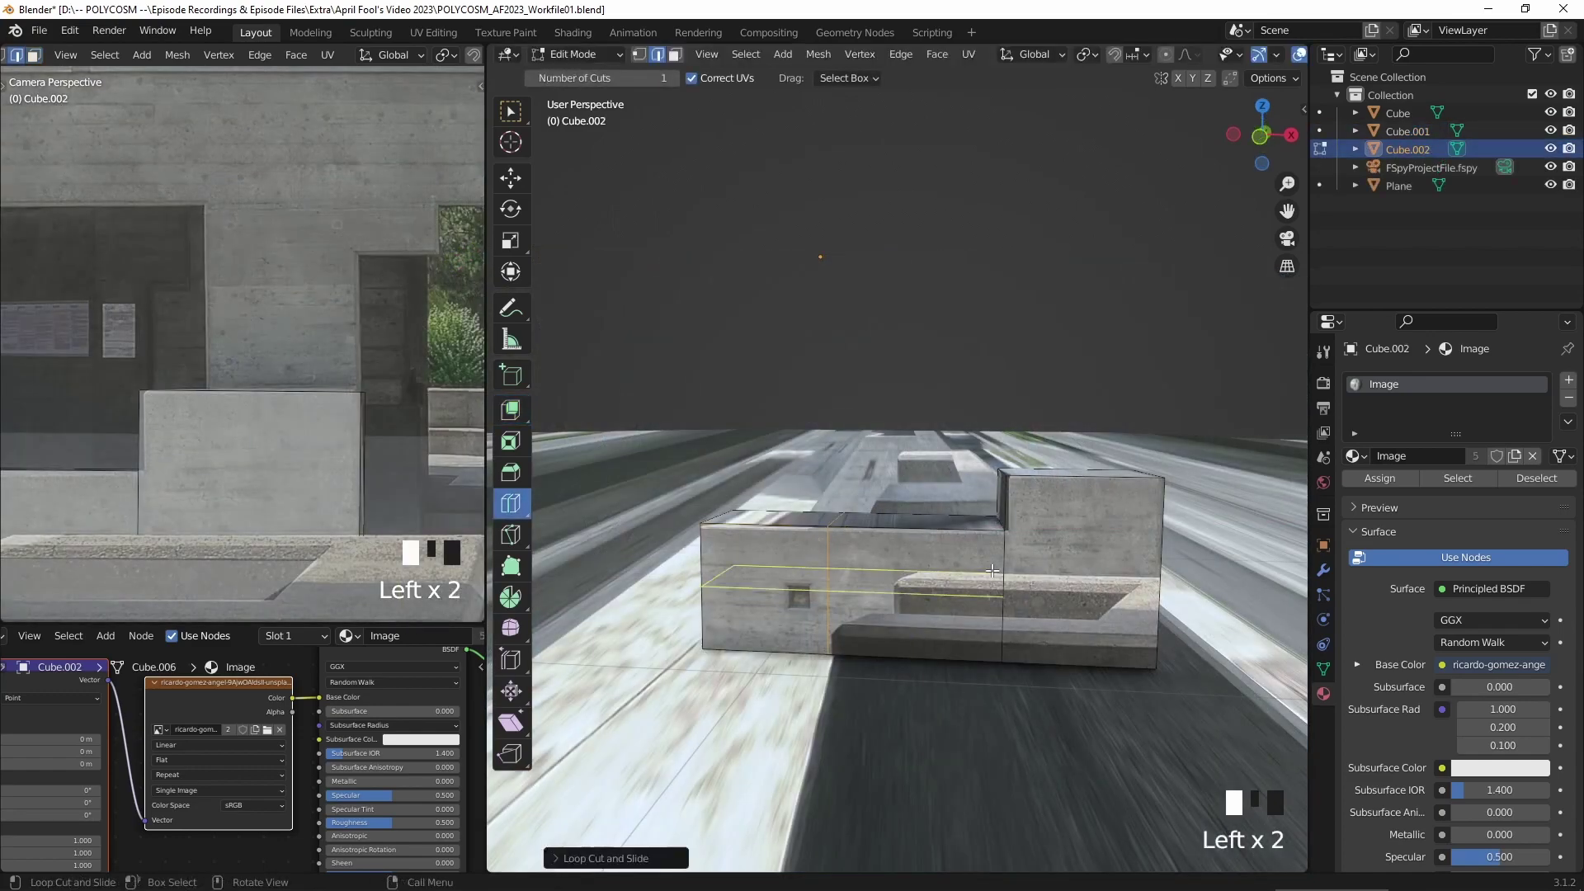
- Loop-cut the low wall section horizontally above the foreground ledge in its texture, and continue the line across the raised end with the Knife
{"action": "left_click_drag", "start_coordinate": [991, 570], "coordinate": [1009, 551]}
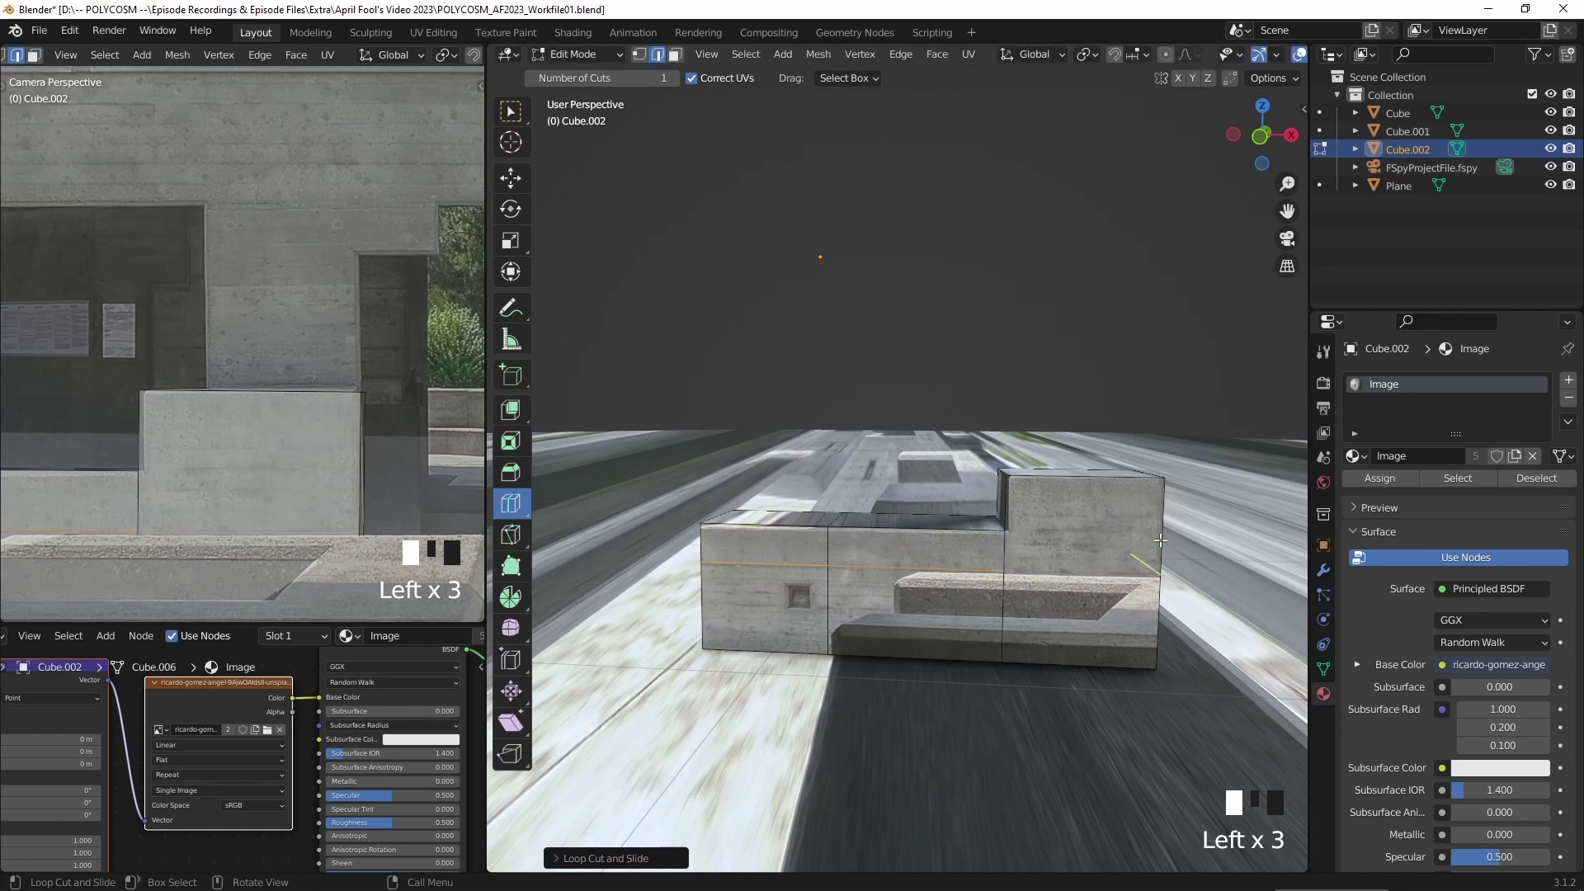
{"action": "left_click", "coordinate": [512, 534]}
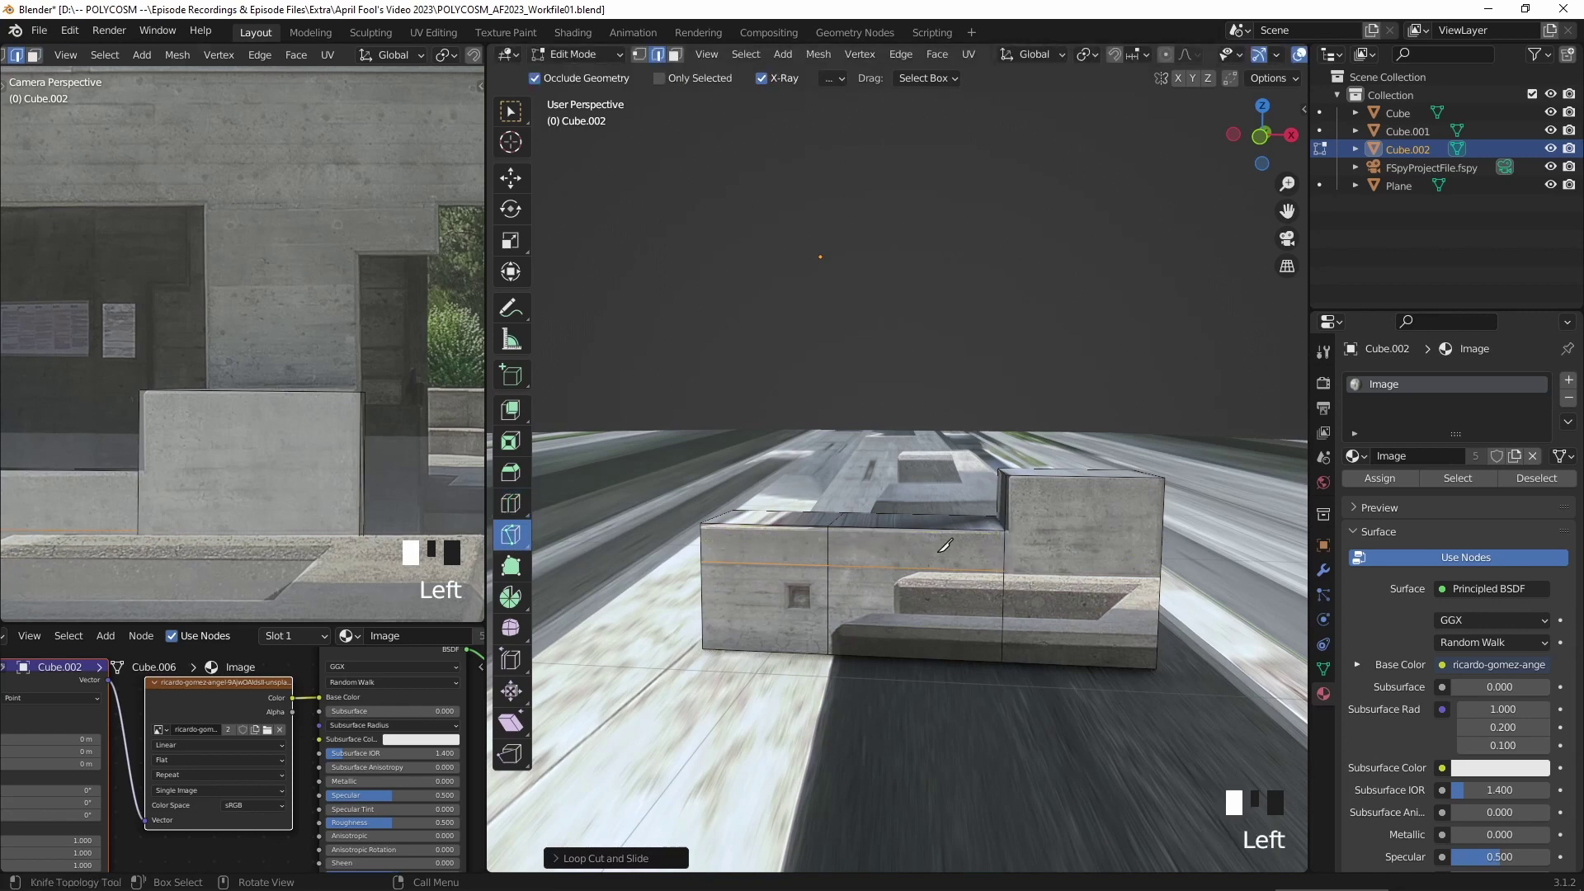
{"action": "key", "text": "1"}
{"action": "left_click", "coordinate": [1004, 571]}
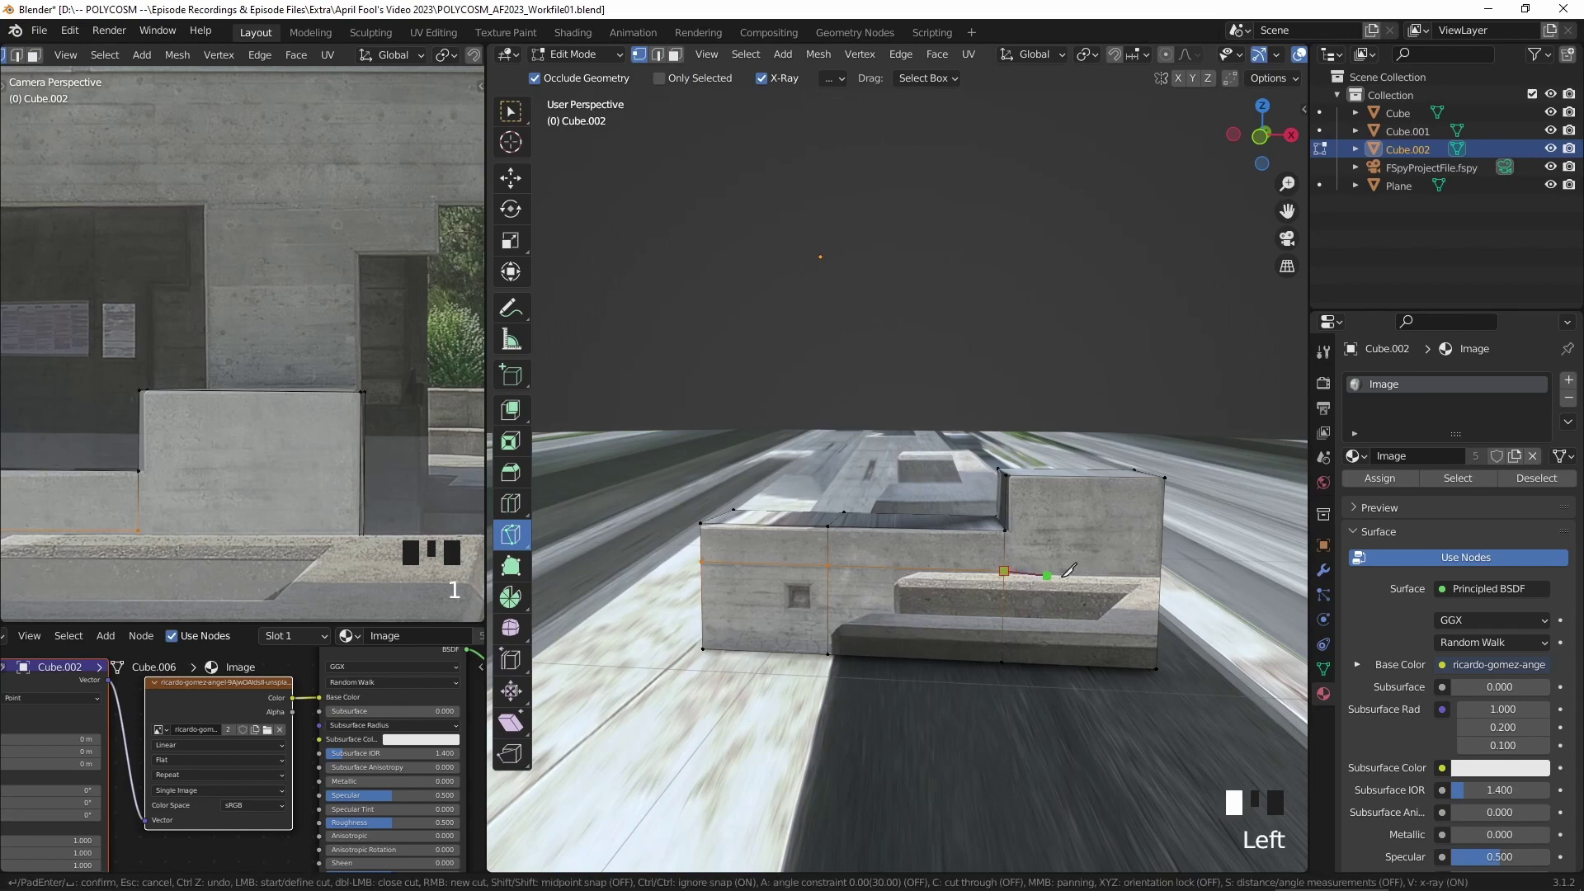
{"action": "left_click", "coordinate": [1161, 576]}
{"action": "key", "text": "Return"}
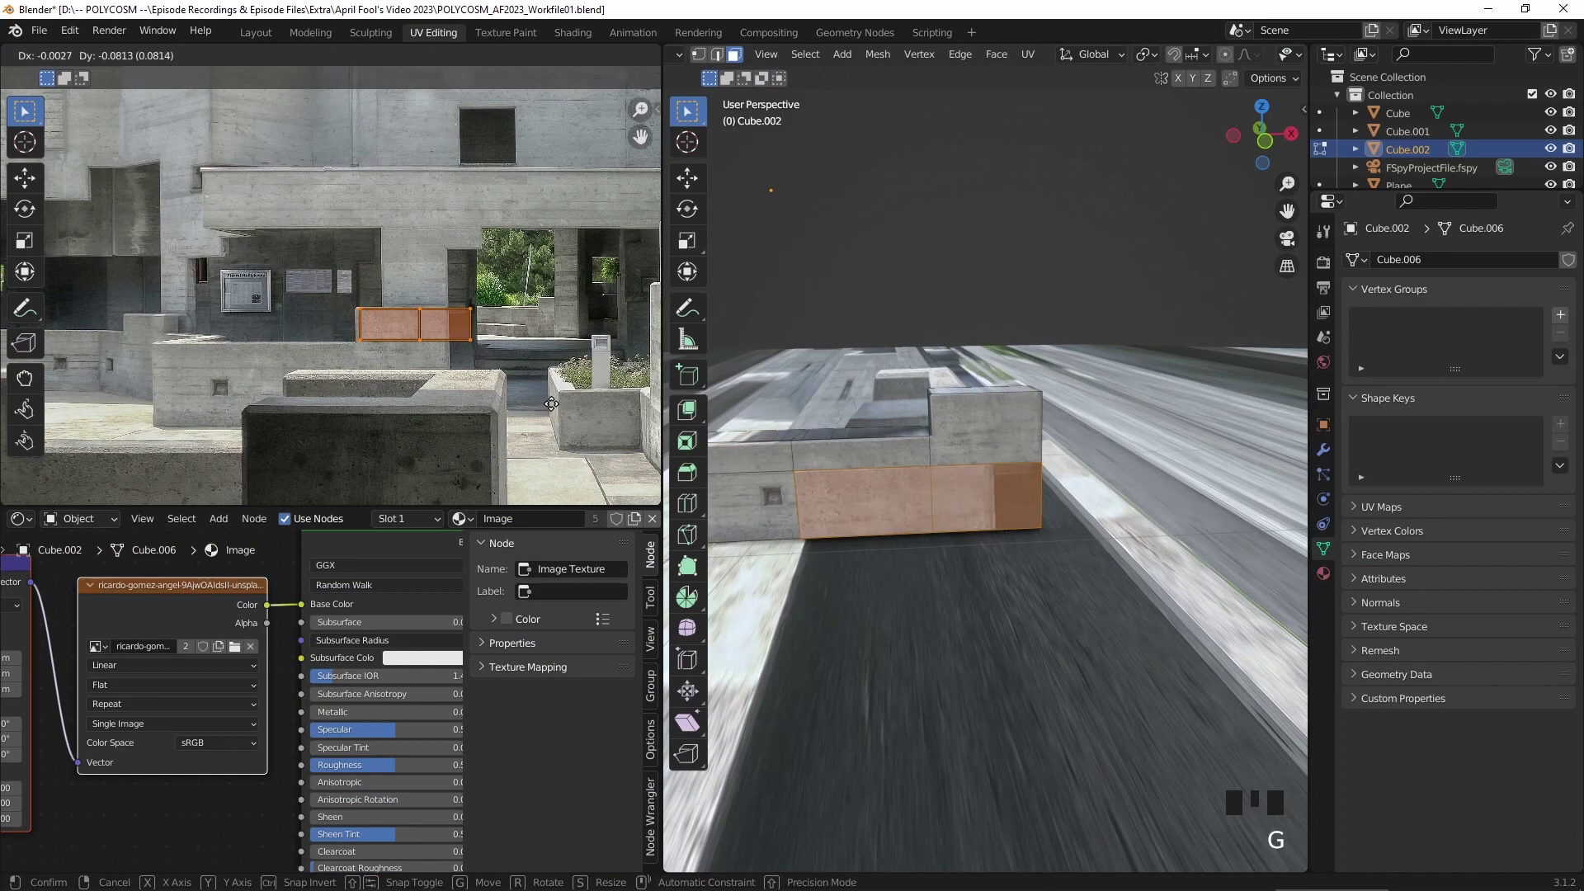
- Move the UVs of the wall's two lower front faces onto clean concrete in the photo, stacking the end face's UVs over its neighbour's
{"action": "left_click", "coordinate": [551, 404]}
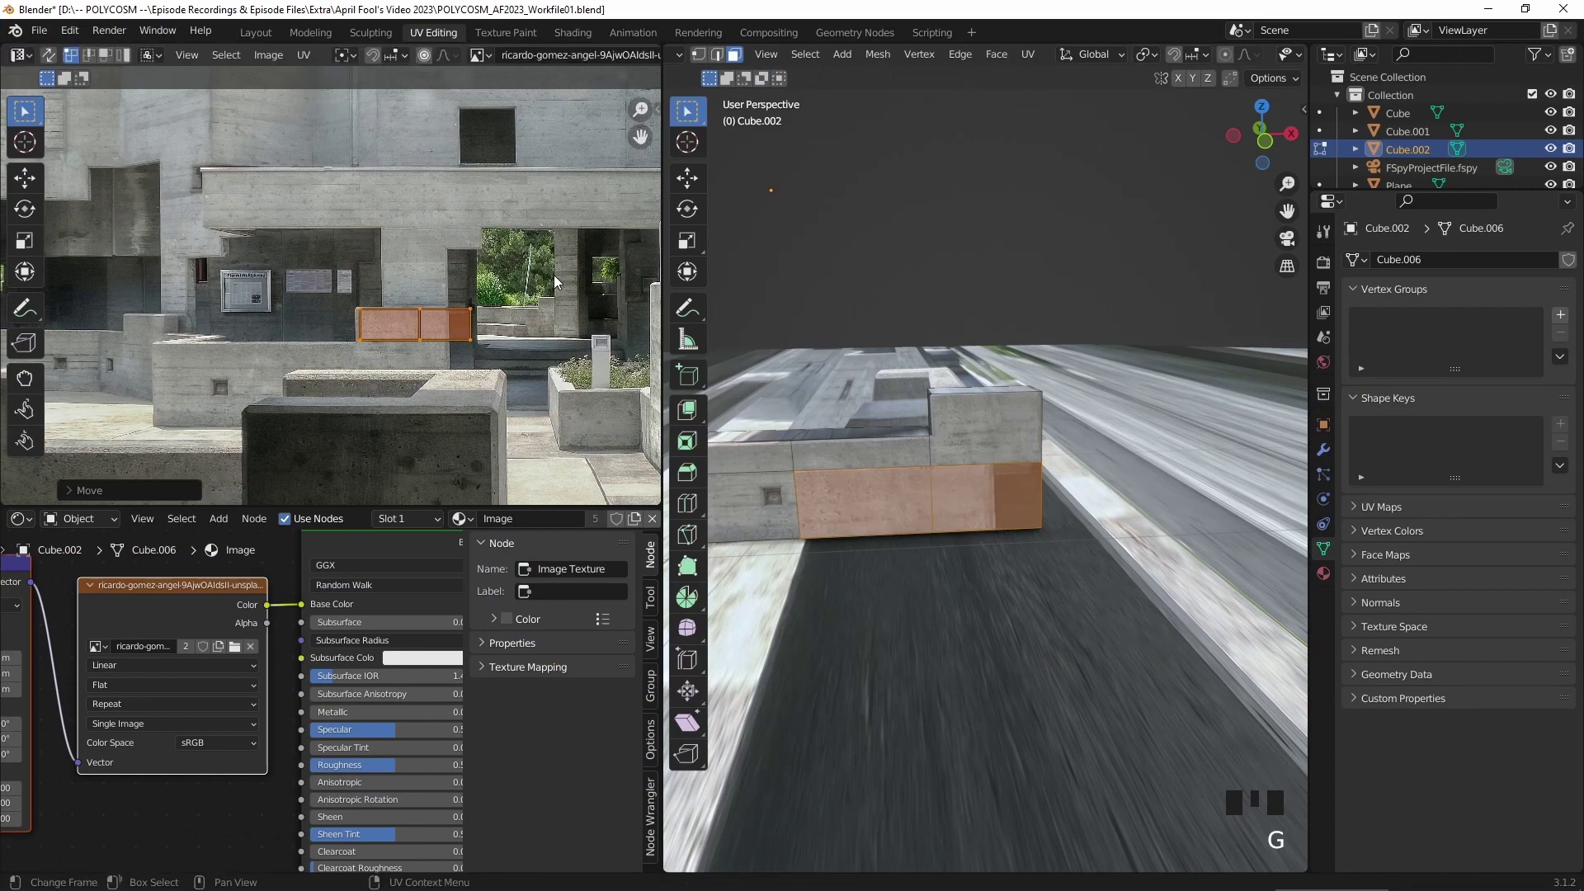
{"action": "left_click", "coordinate": [465, 332]}
{"action": "key", "text": "g"}
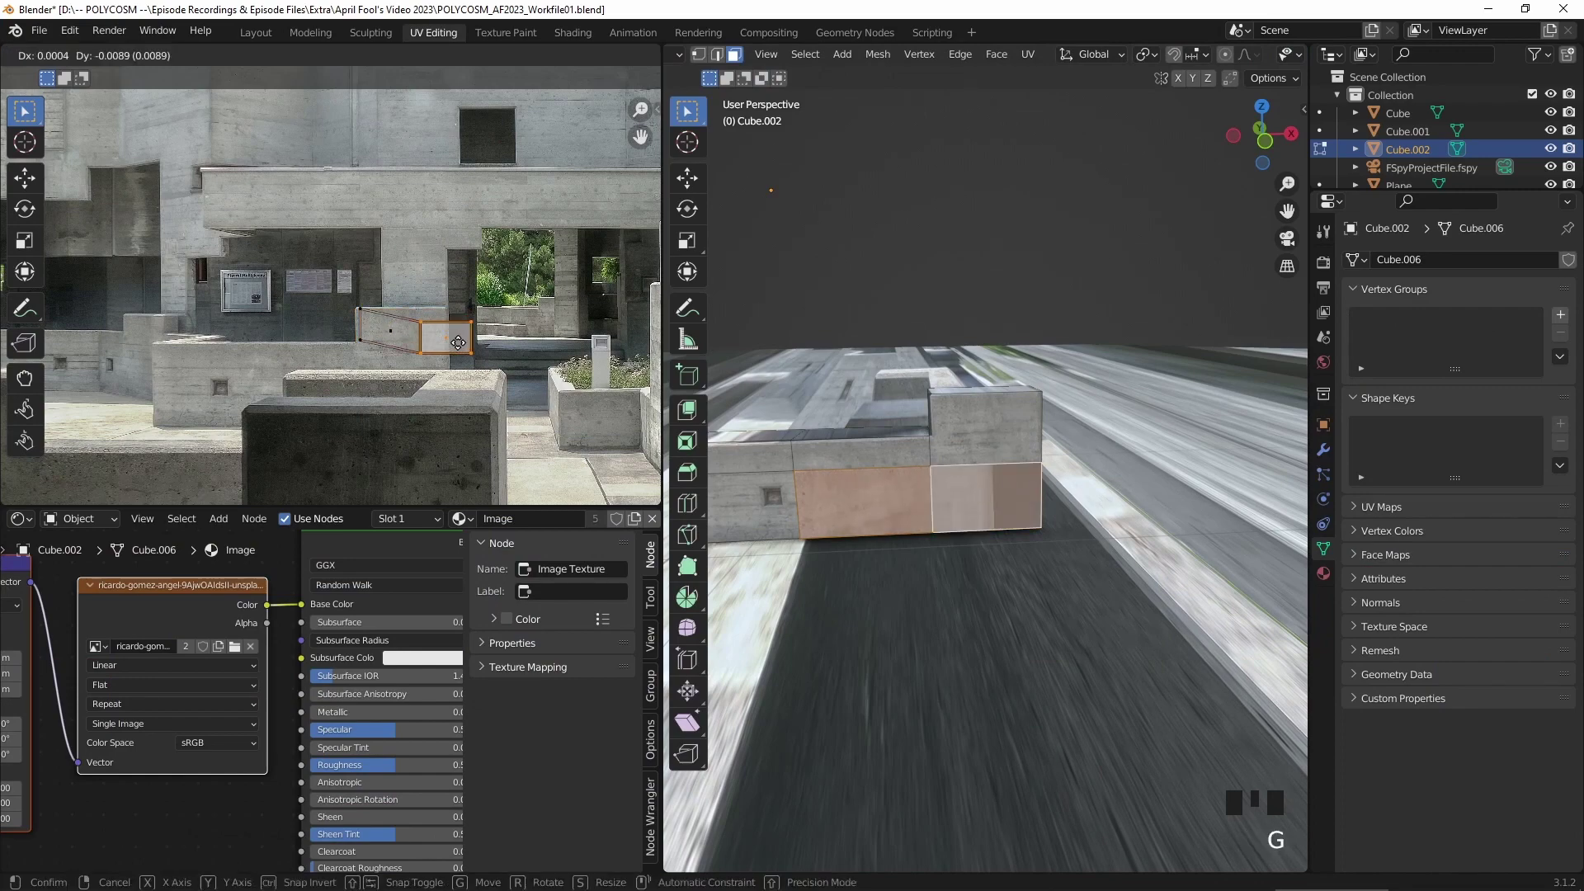
{"action": "left_click", "coordinate": [460, 345]}
{"action": "right_click", "coordinate": [467, 338]}
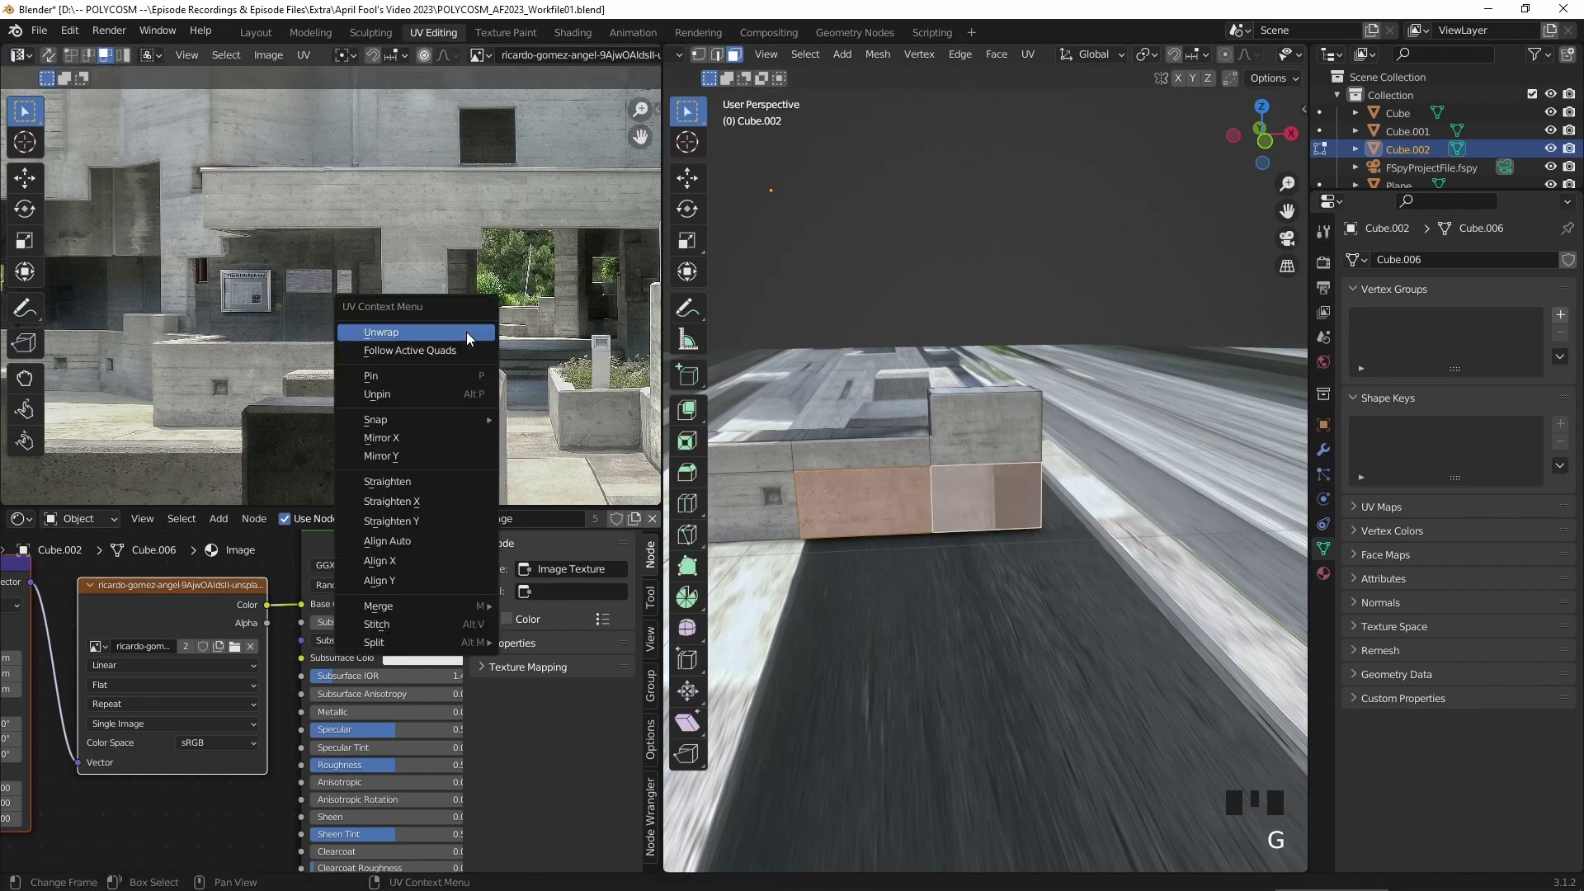
{"action": "key", "text": "Escape"}
{"action": "key", "text": "g"}
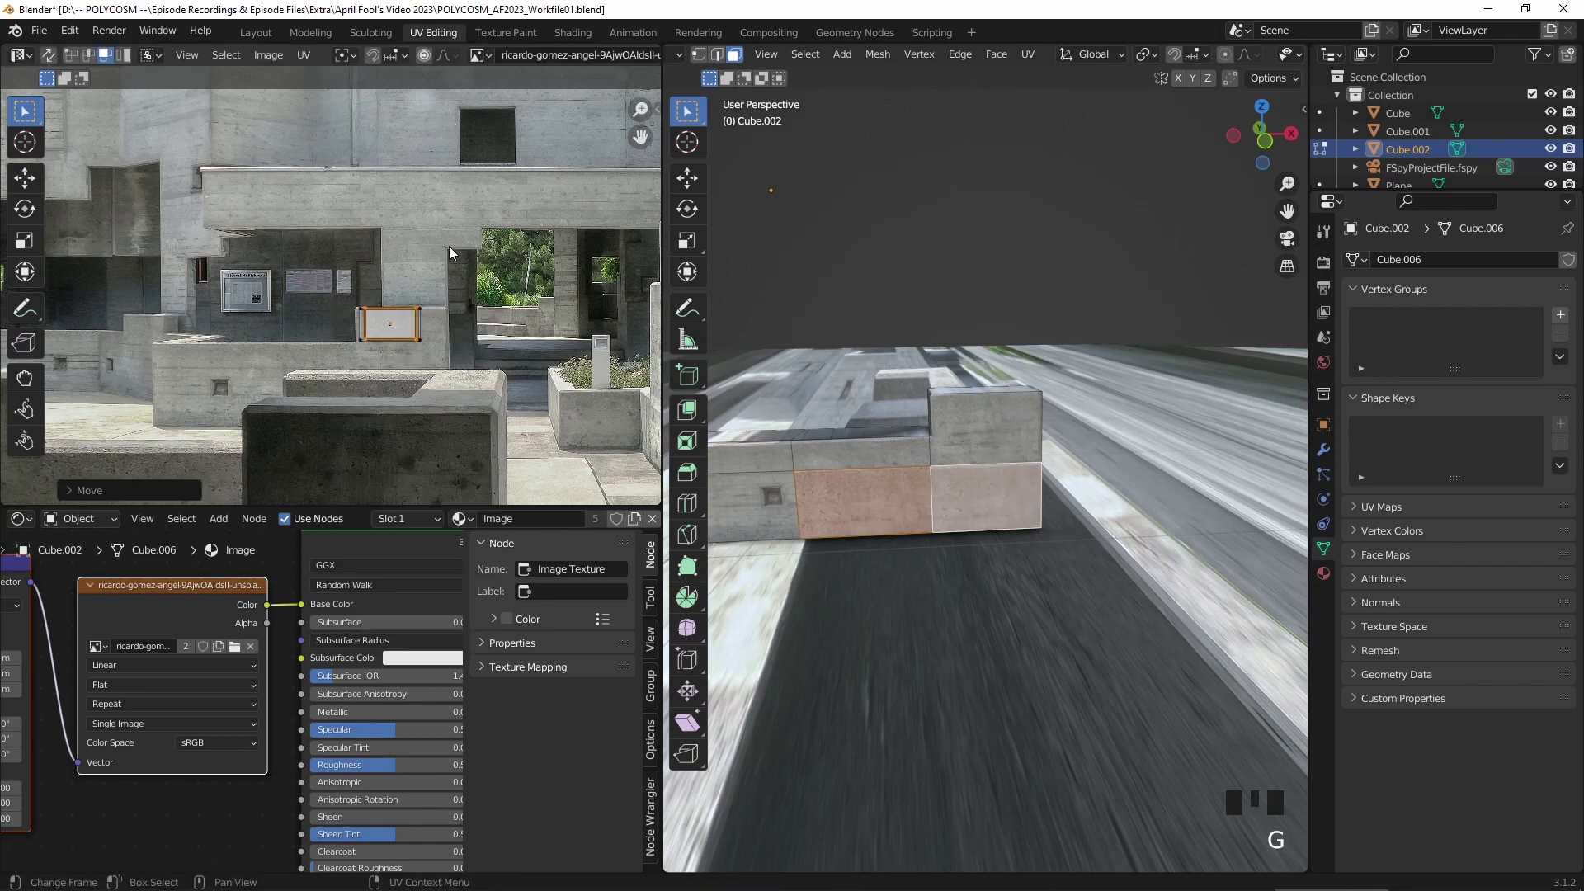
- Scale up the stacked UV faces and reposition them within the clean concrete area of the photo
{"action": "left_click", "coordinate": [451, 373]}
{"action": "key", "text": "s"}
{"action": "key", "text": "g"}
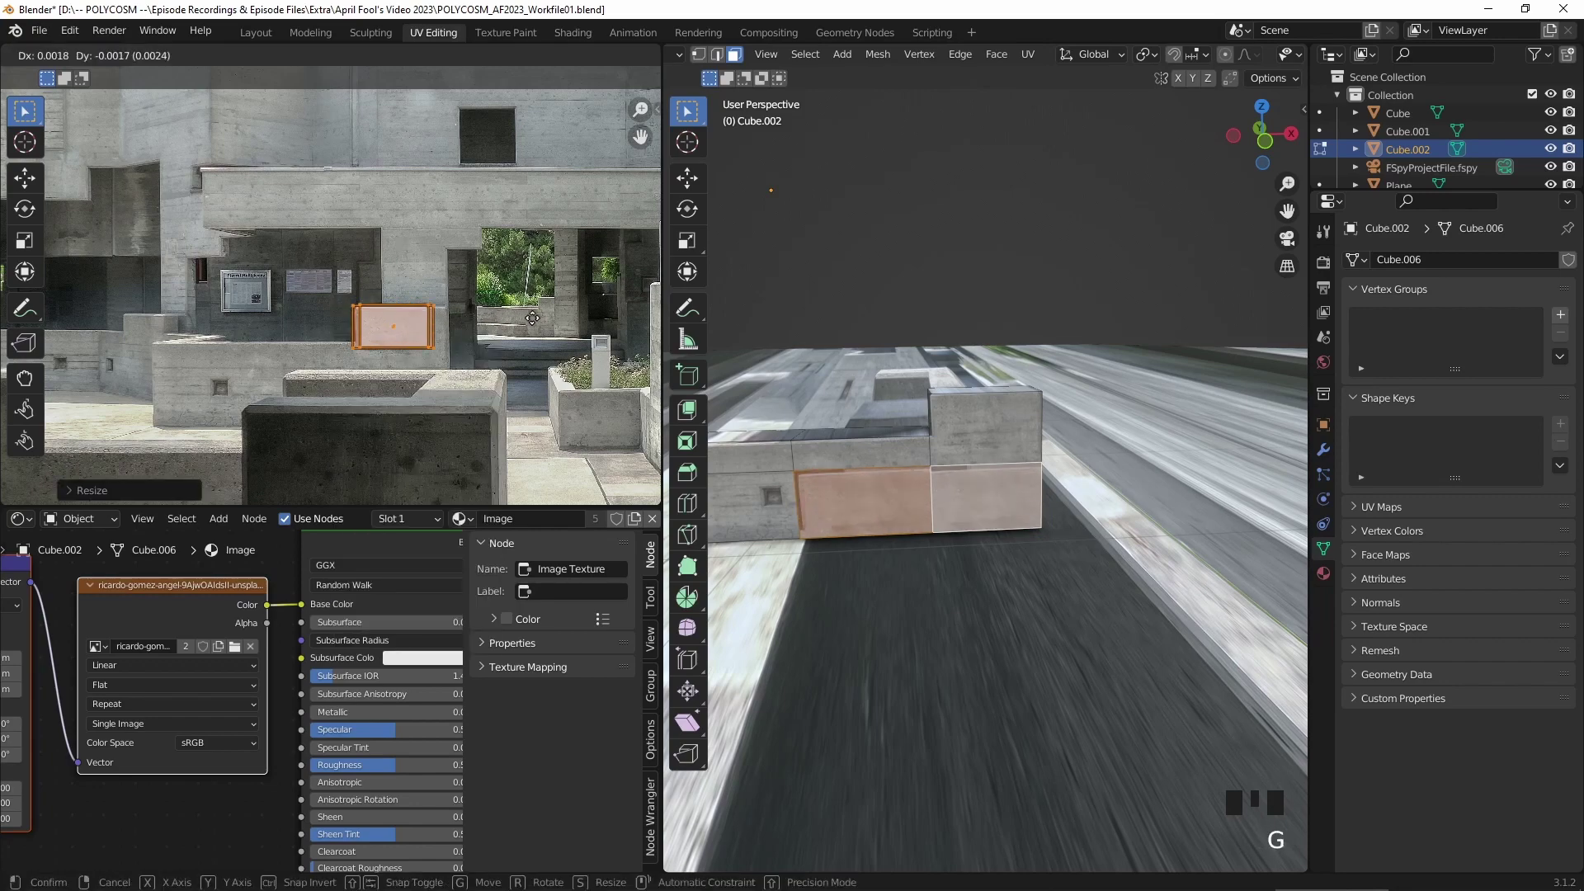
{"action": "key", "text": "s"}
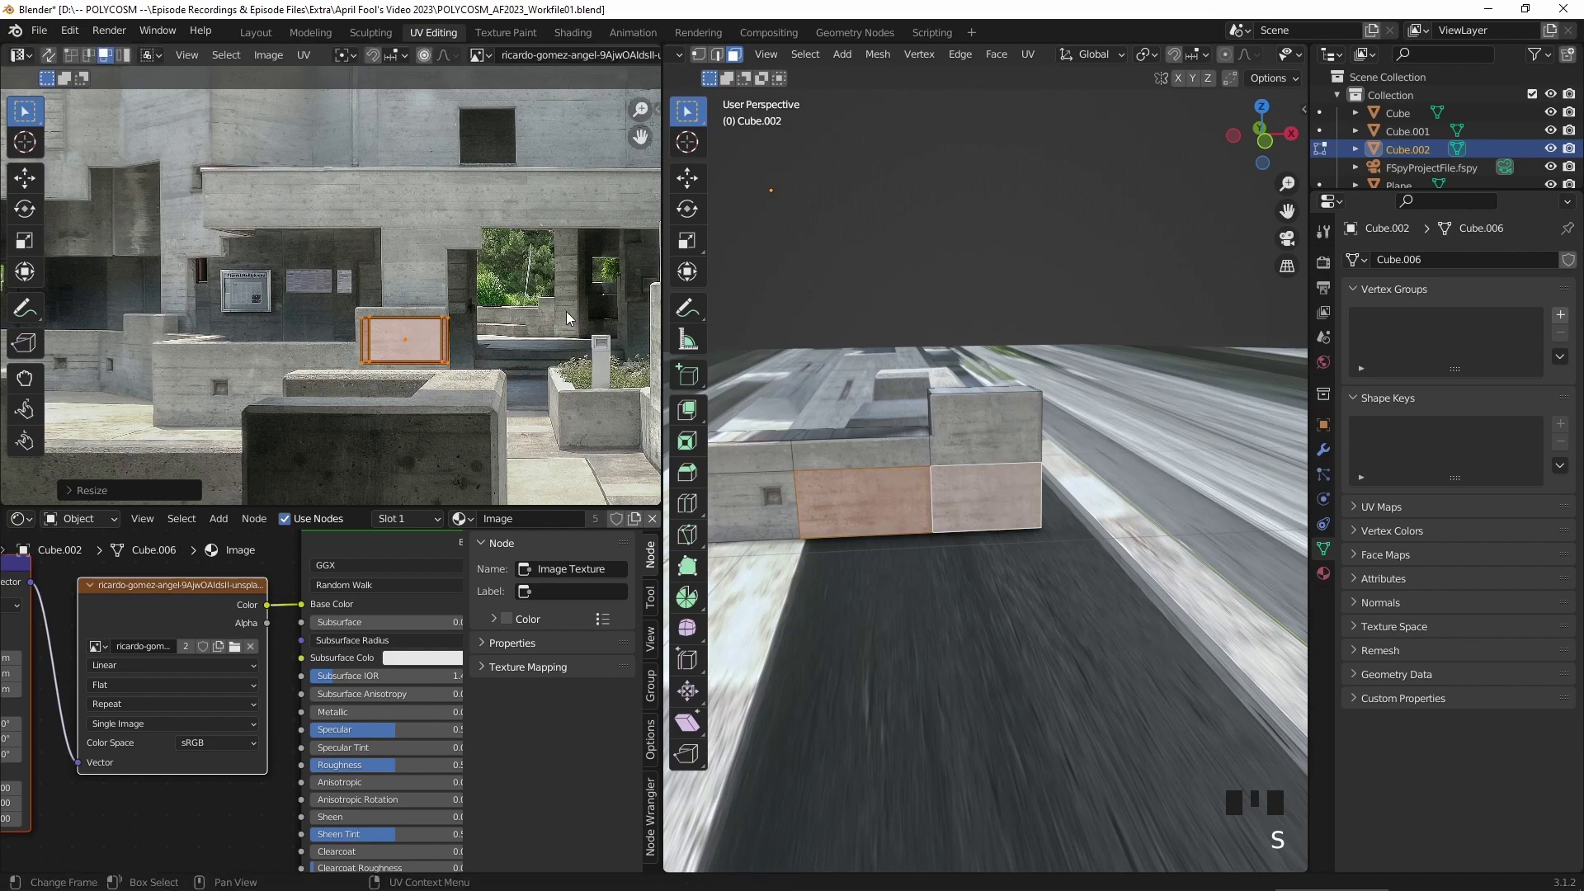
{"action": "key", "text": "g"}
- Lower the textured wall object slightly along global Z
{"action": "key", "text": "Tab"}
{"action": "middle_click_drag", "start_coordinate": [887, 409], "coordinate": [1034, 429]}
{"action": "scroll", "coordinate": [1044, 423], "scroll_direction": "down", "scroll_amount": 3}
{"action": "scroll", "coordinate": [1038, 426], "scroll_direction": "up", "scroll_amount": 5}
{"action": "key", "text": "g"}
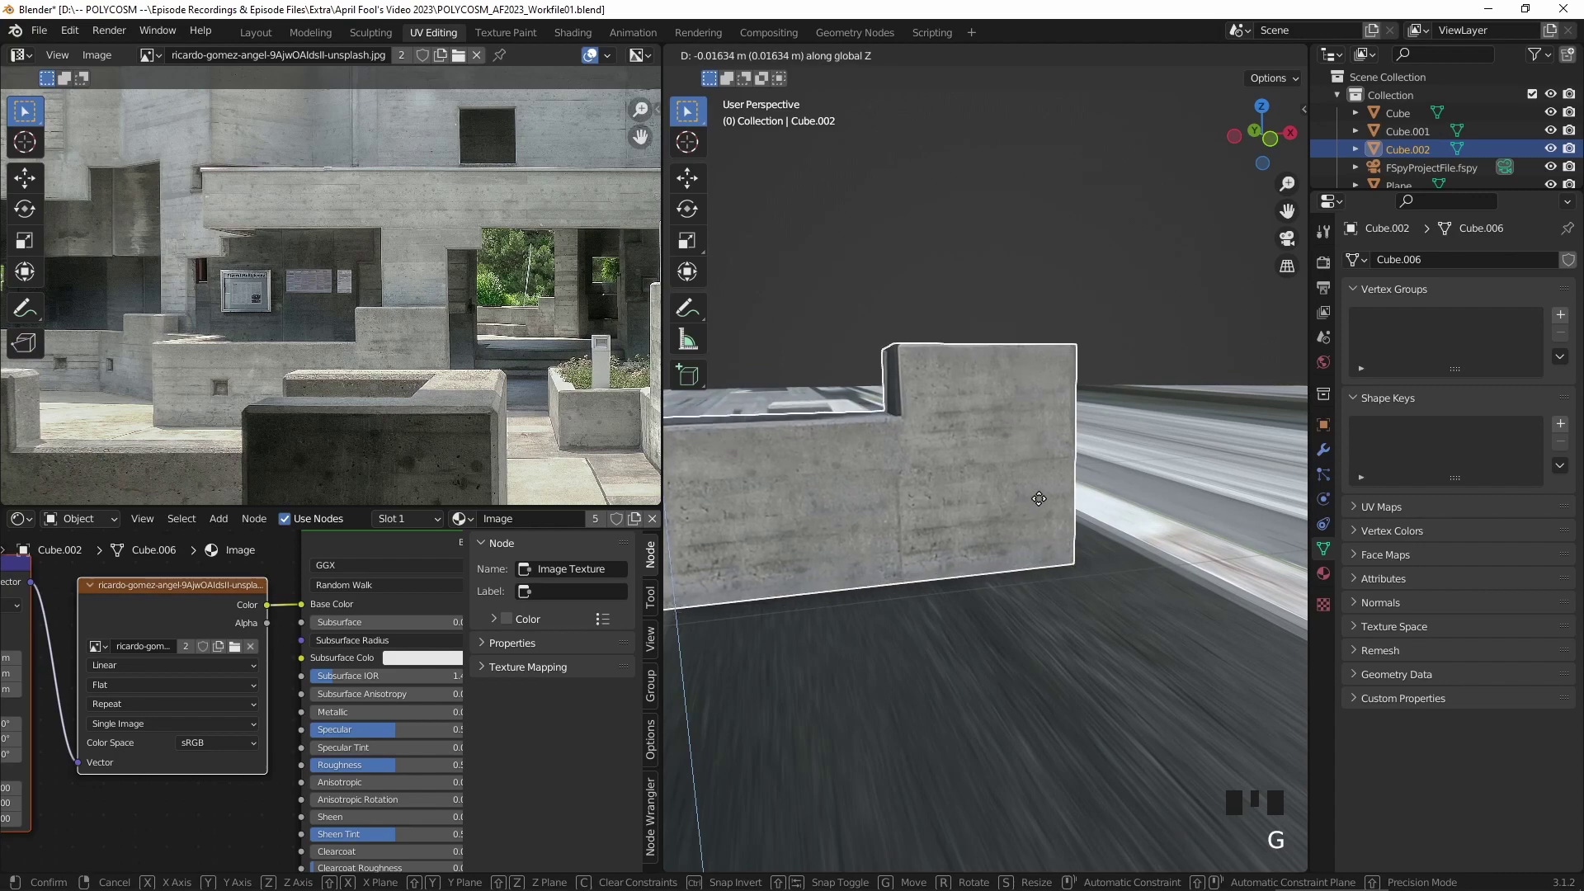
{"action": "left_click", "coordinate": [1035, 527]}
{"action": "middle_click_drag", "start_coordinate": [1034, 526], "coordinate": [950, 336]}
- Loop-cut the raised end block horizontally and extrude the upper strip of its side face outward as an overhanging beam
{"action": "key", "text": "Tab"}
{"action": "left_click", "coordinate": [1066, 426]}
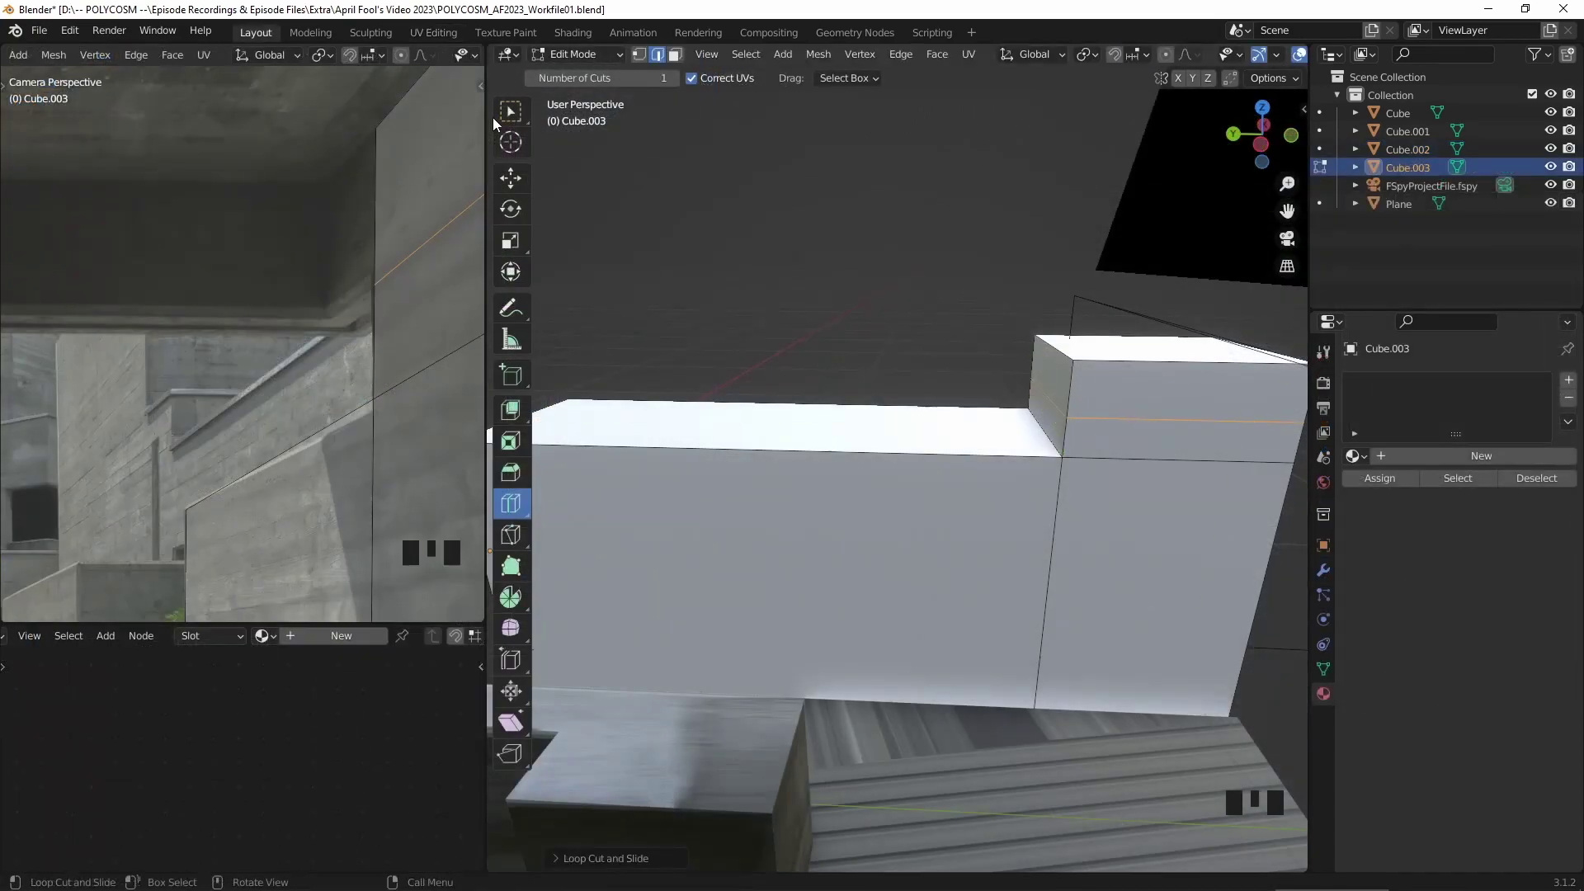
{"action": "left_click", "coordinate": [511, 112]}
{"action": "left_click", "coordinate": [675, 54]}
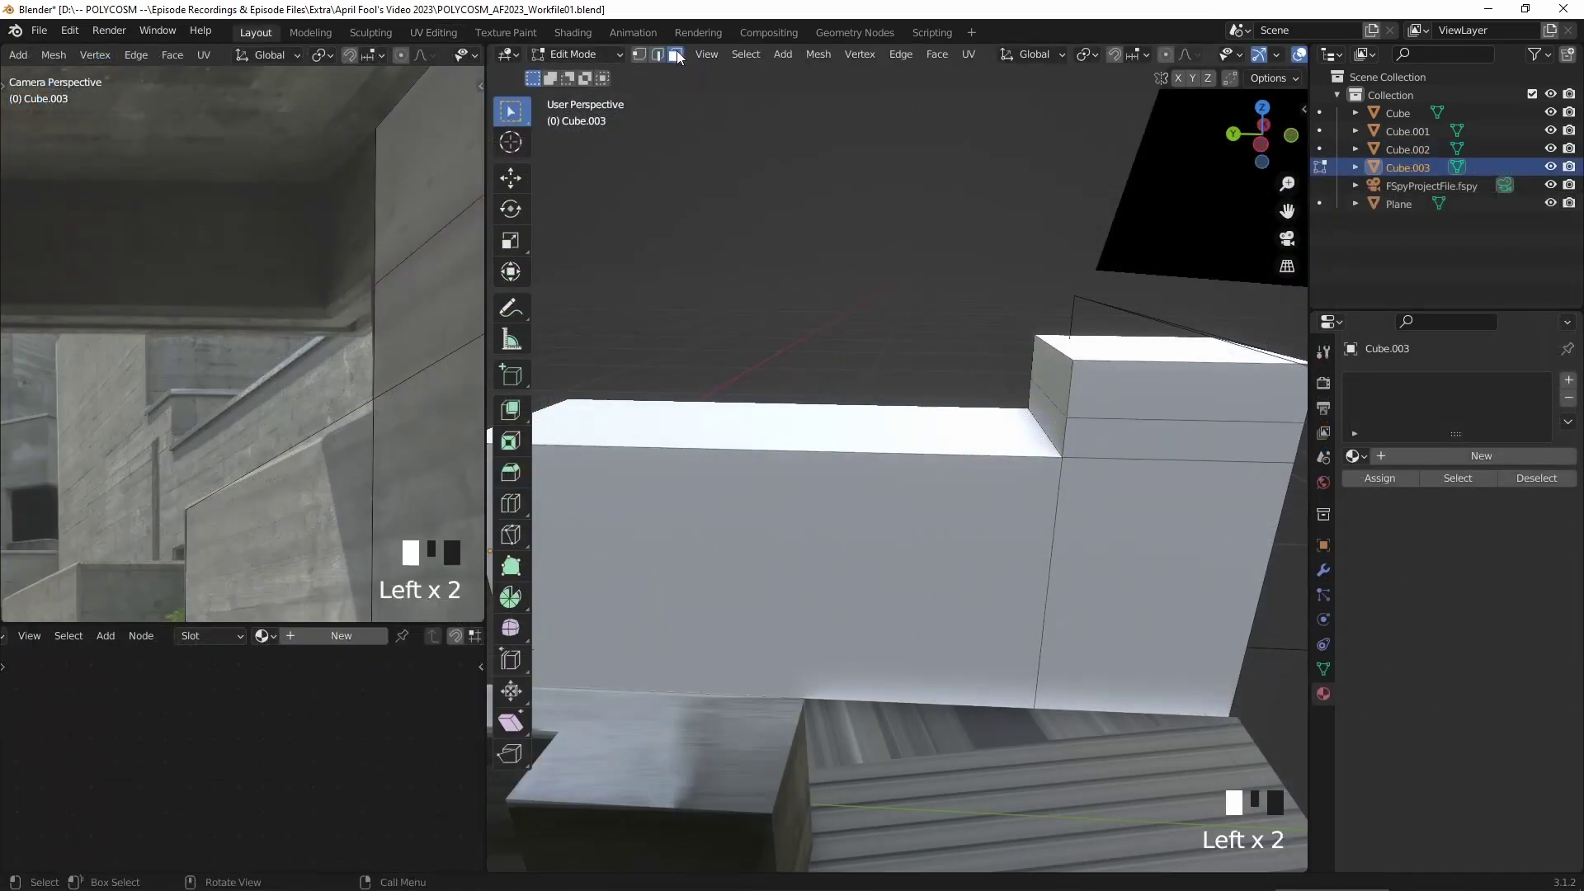
{"action": "left_click", "coordinate": [1073, 380]}
{"action": "key", "text": "e"}
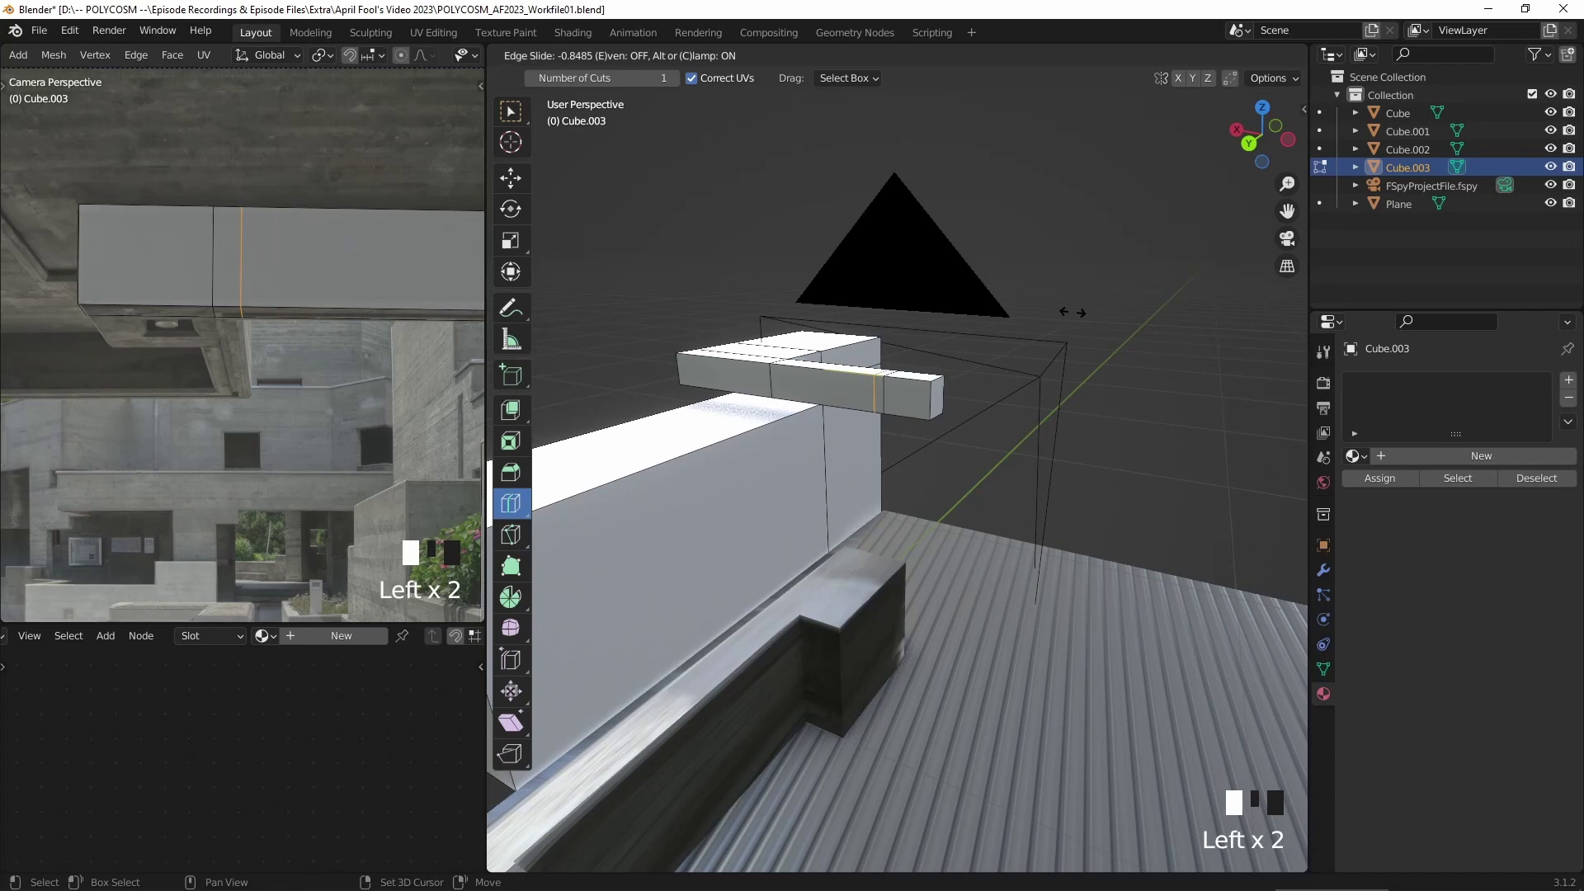
- Place a vertical loop cut on the overhanging beam and extrude the side faces of its end portion about 0.25 m along their normal
{"action": "left_click", "coordinate": [1072, 312]}
{"action": "left_click", "coordinate": [511, 111]}
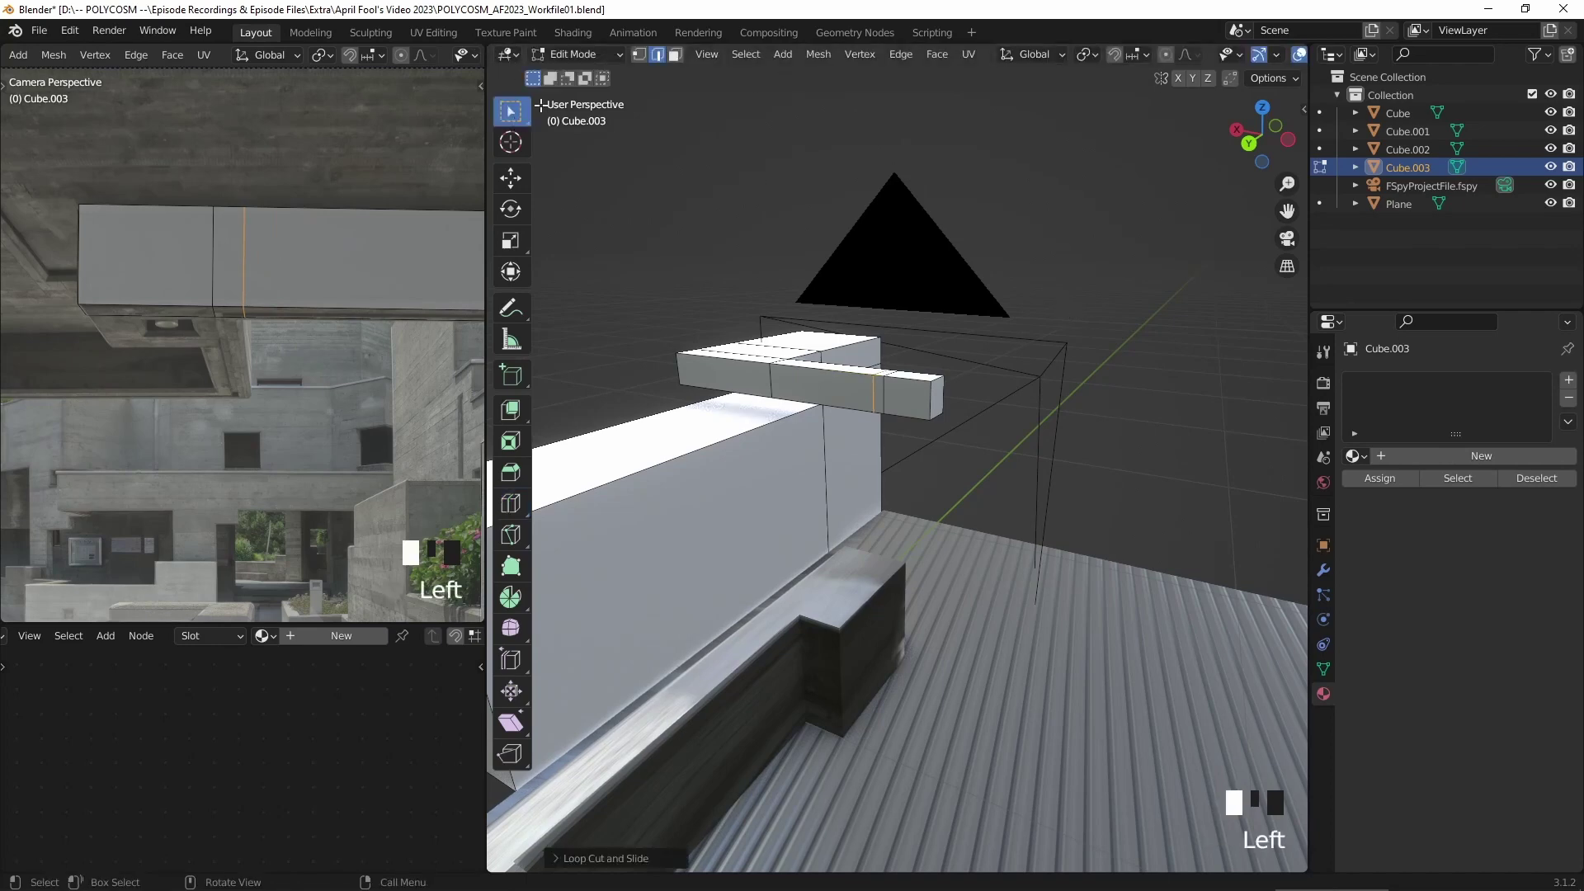
{"action": "left_click", "coordinate": [676, 55]}
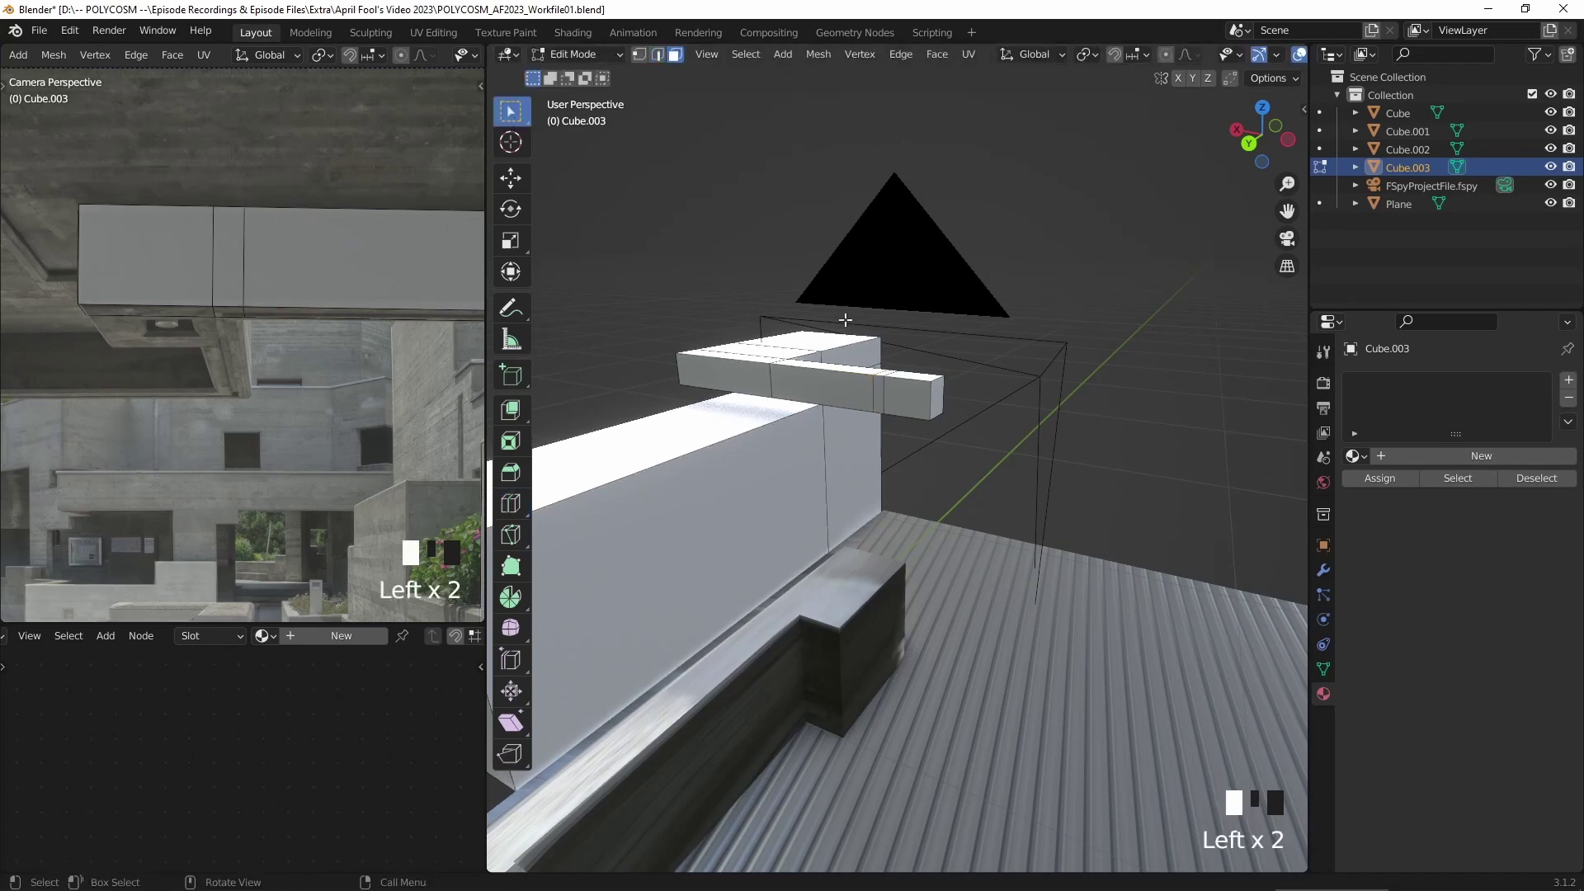
{"action": "left_click", "coordinate": [909, 394], "text": "shift"}
{"action": "key", "text": "e"}
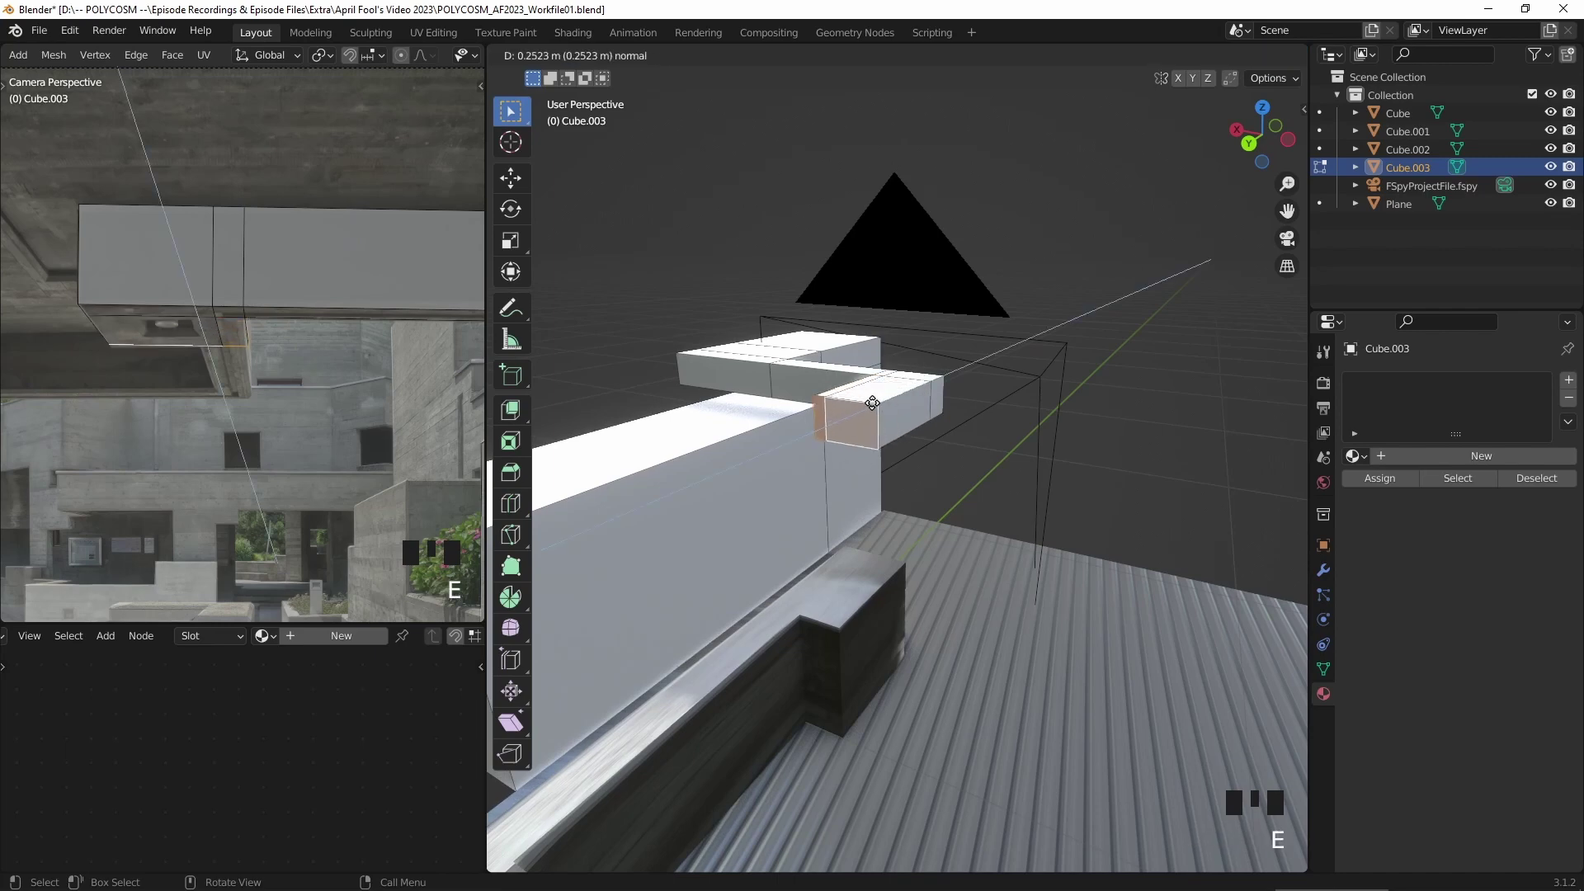
{"action": "left_click", "coordinate": [868, 404]}
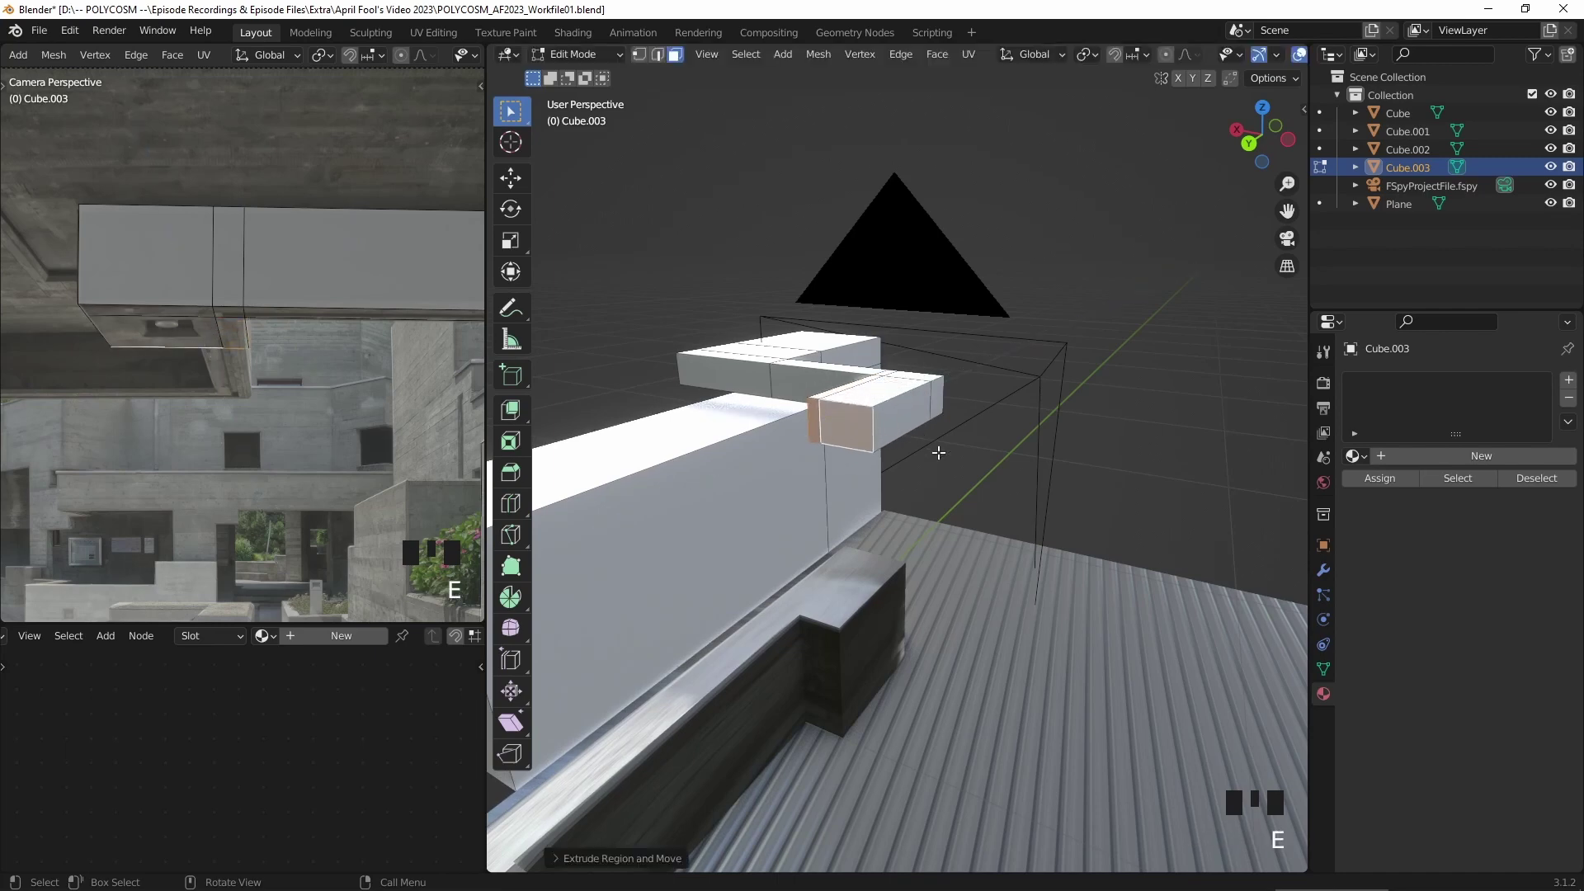
- Add a vertical loop cut near the free end of the long extruded beam arm
{"action": "left_click", "coordinate": [511, 503]}
{"action": "left_click", "coordinate": [614, 503]}
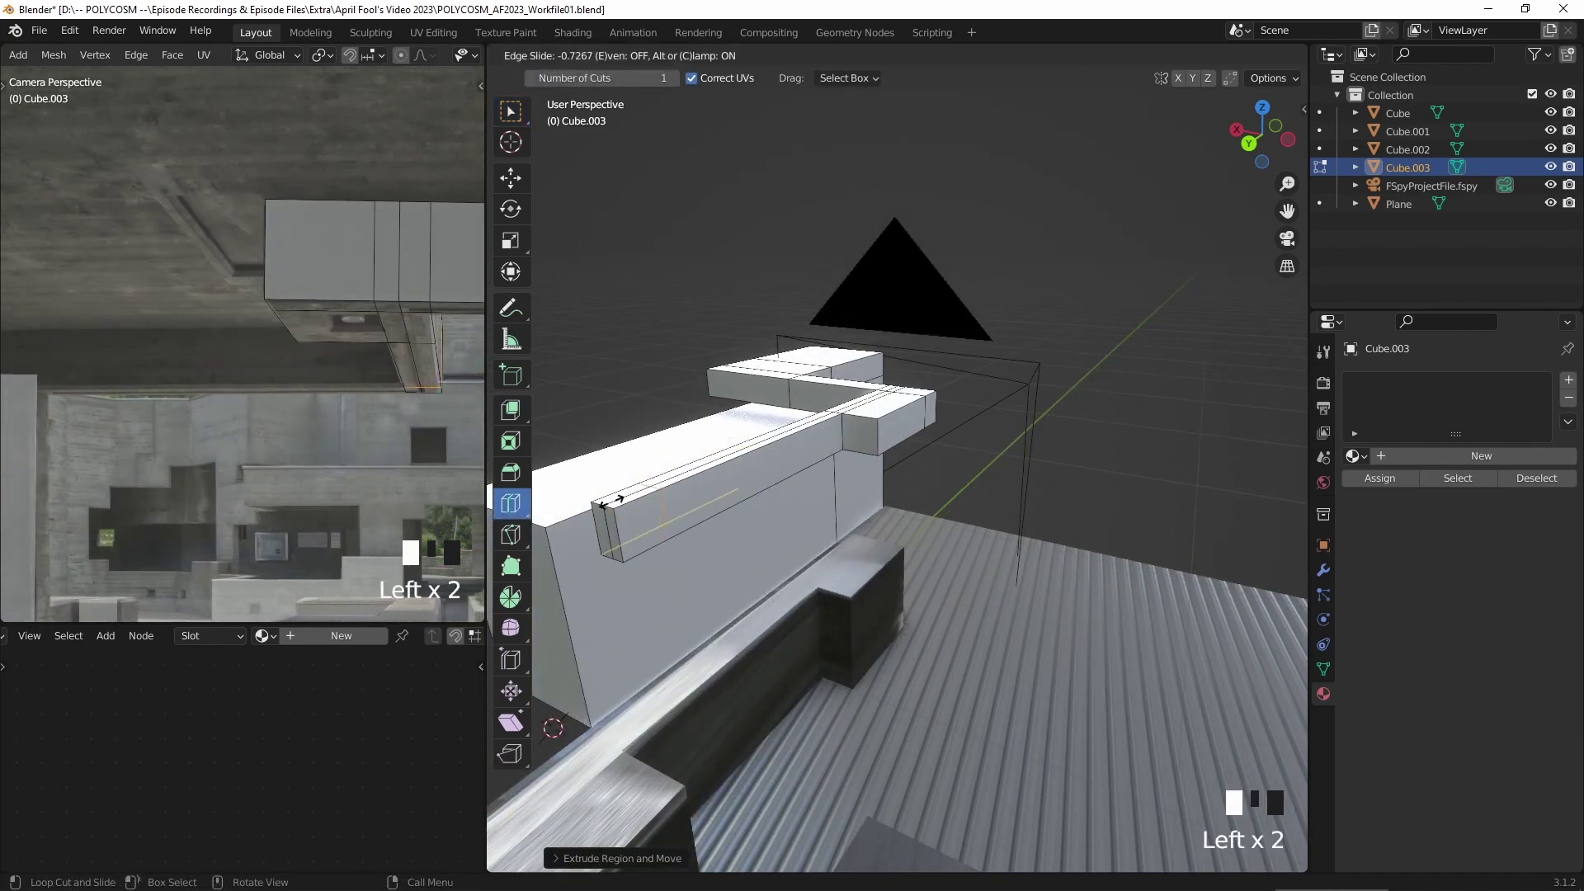
{"action": "left_click", "coordinate": [632, 495]}
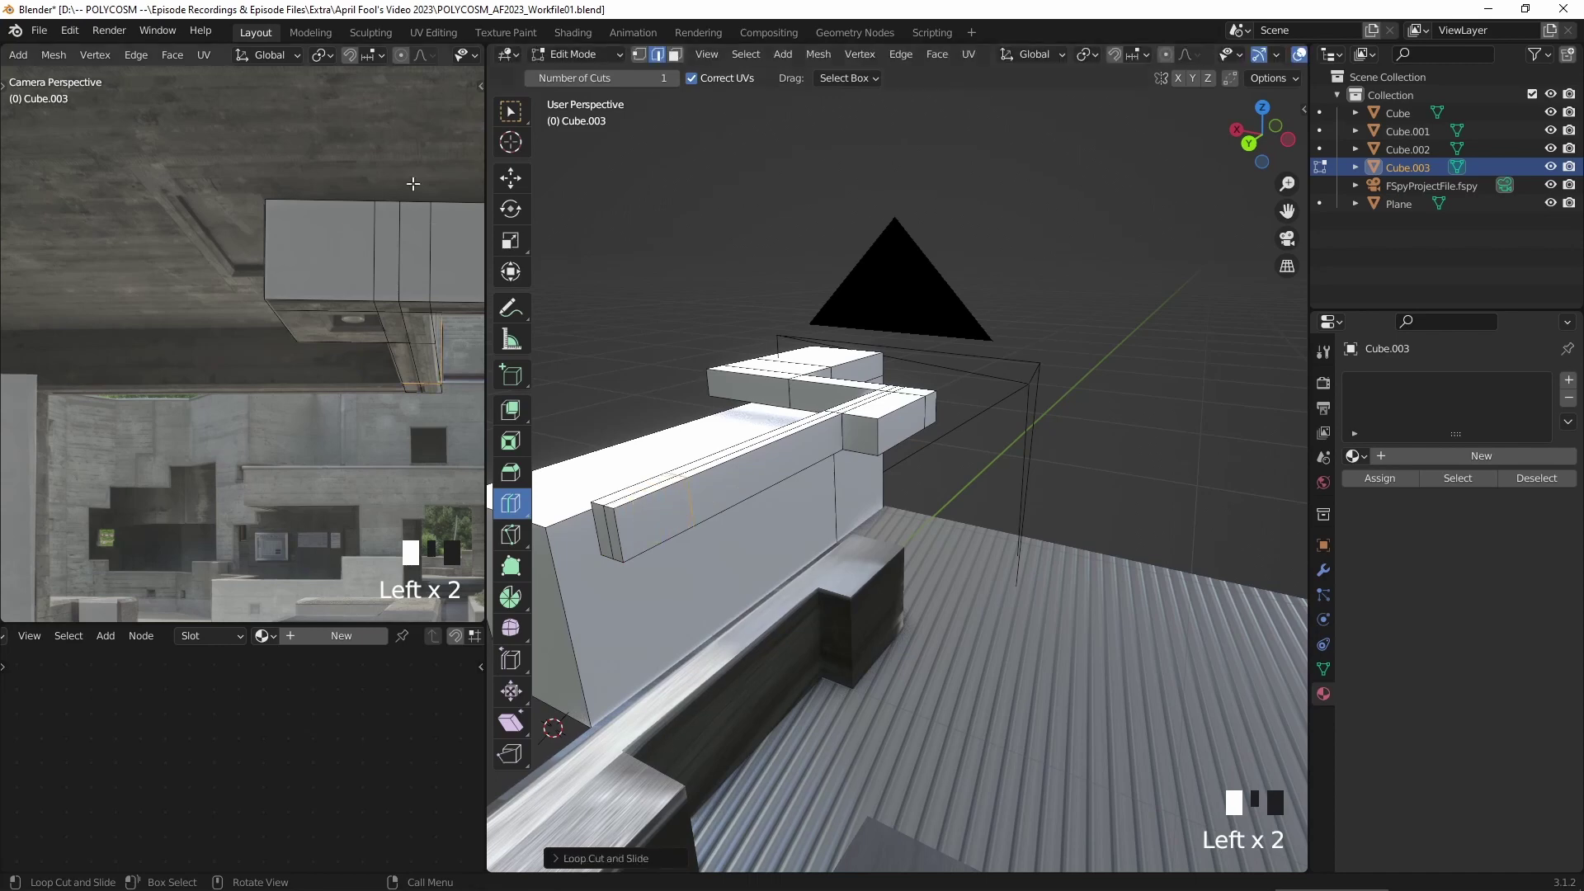
- Extrude the side face of the arm's end segment about 0.68 m to span the opening in the photo
{"action": "left_click", "coordinate": [511, 112]}
{"action": "left_click", "coordinate": [675, 54]}
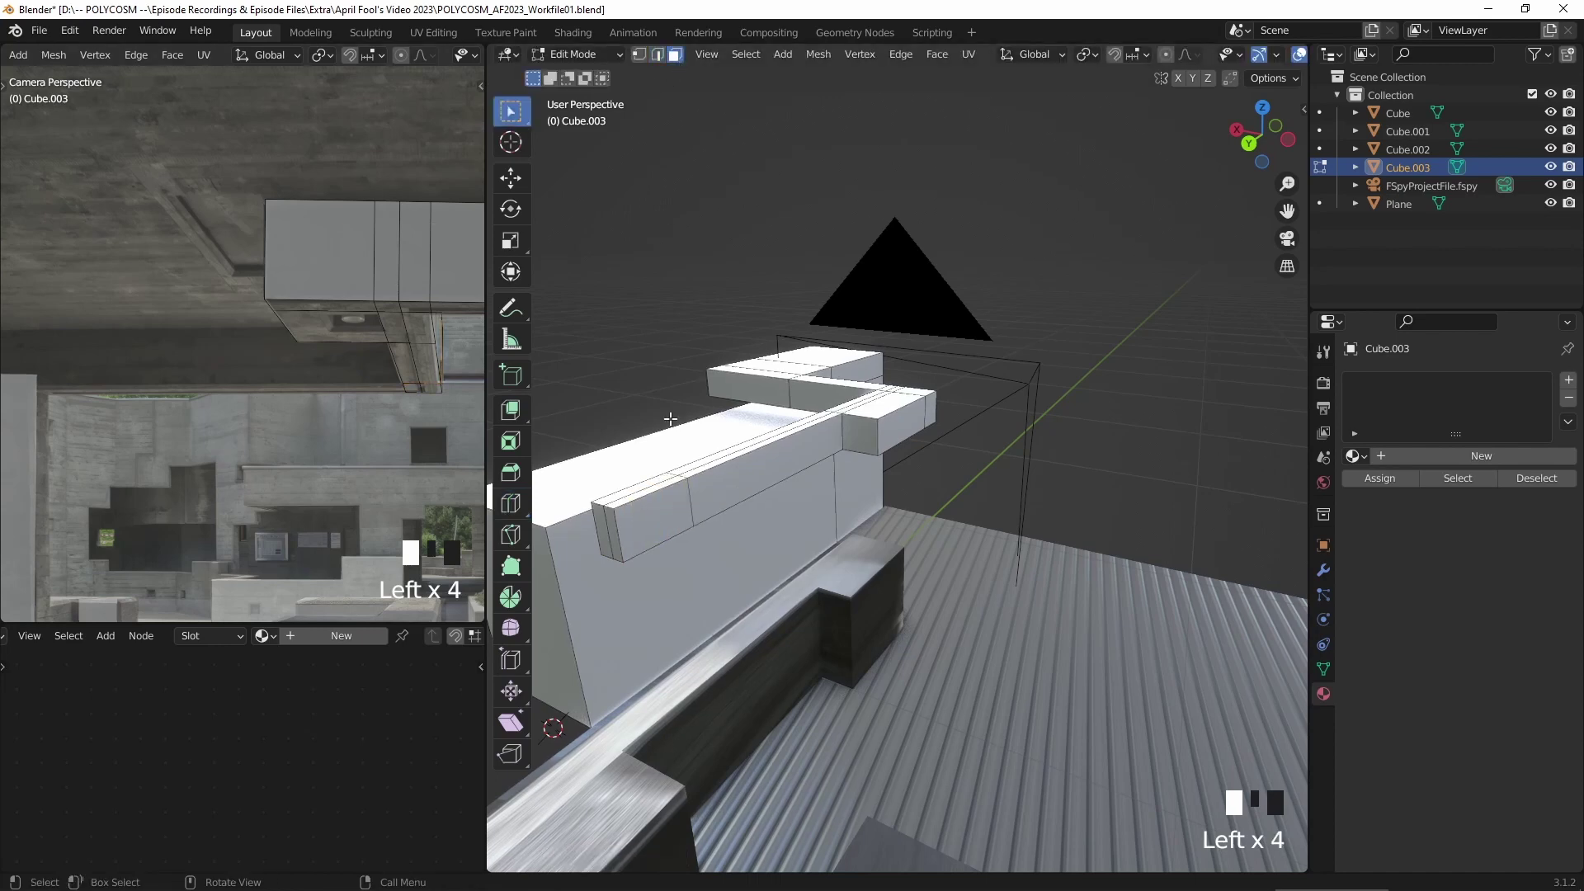
{"action": "left_click", "coordinate": [659, 512]}
{"action": "scroll", "coordinate": [310, 356], "scroll_direction": "down", "scroll_amount": 2}
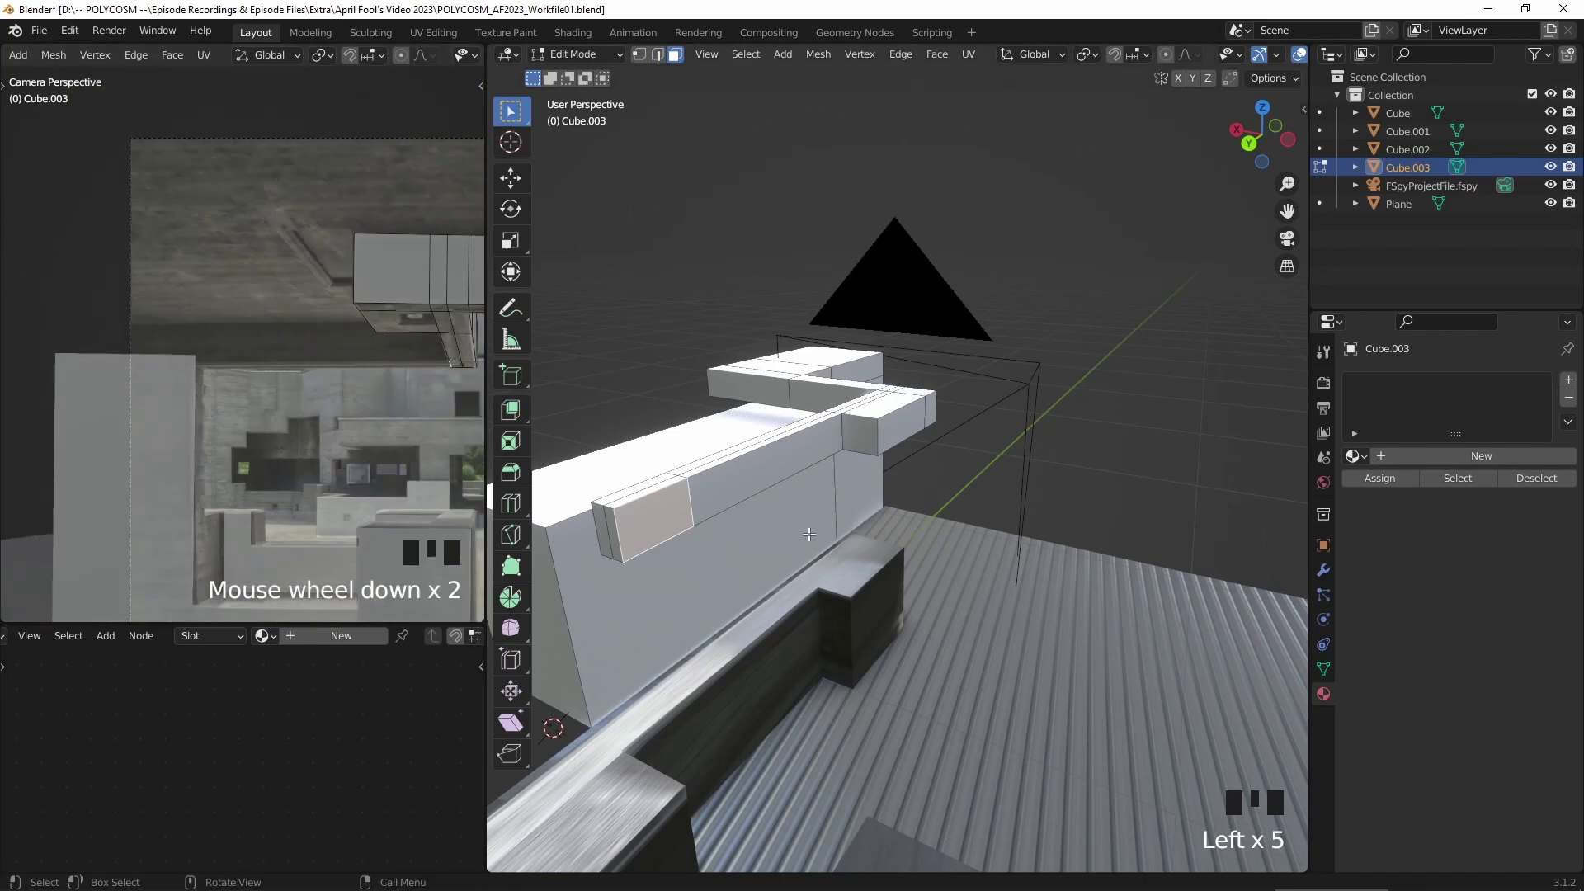
{"action": "key", "text": "e"}
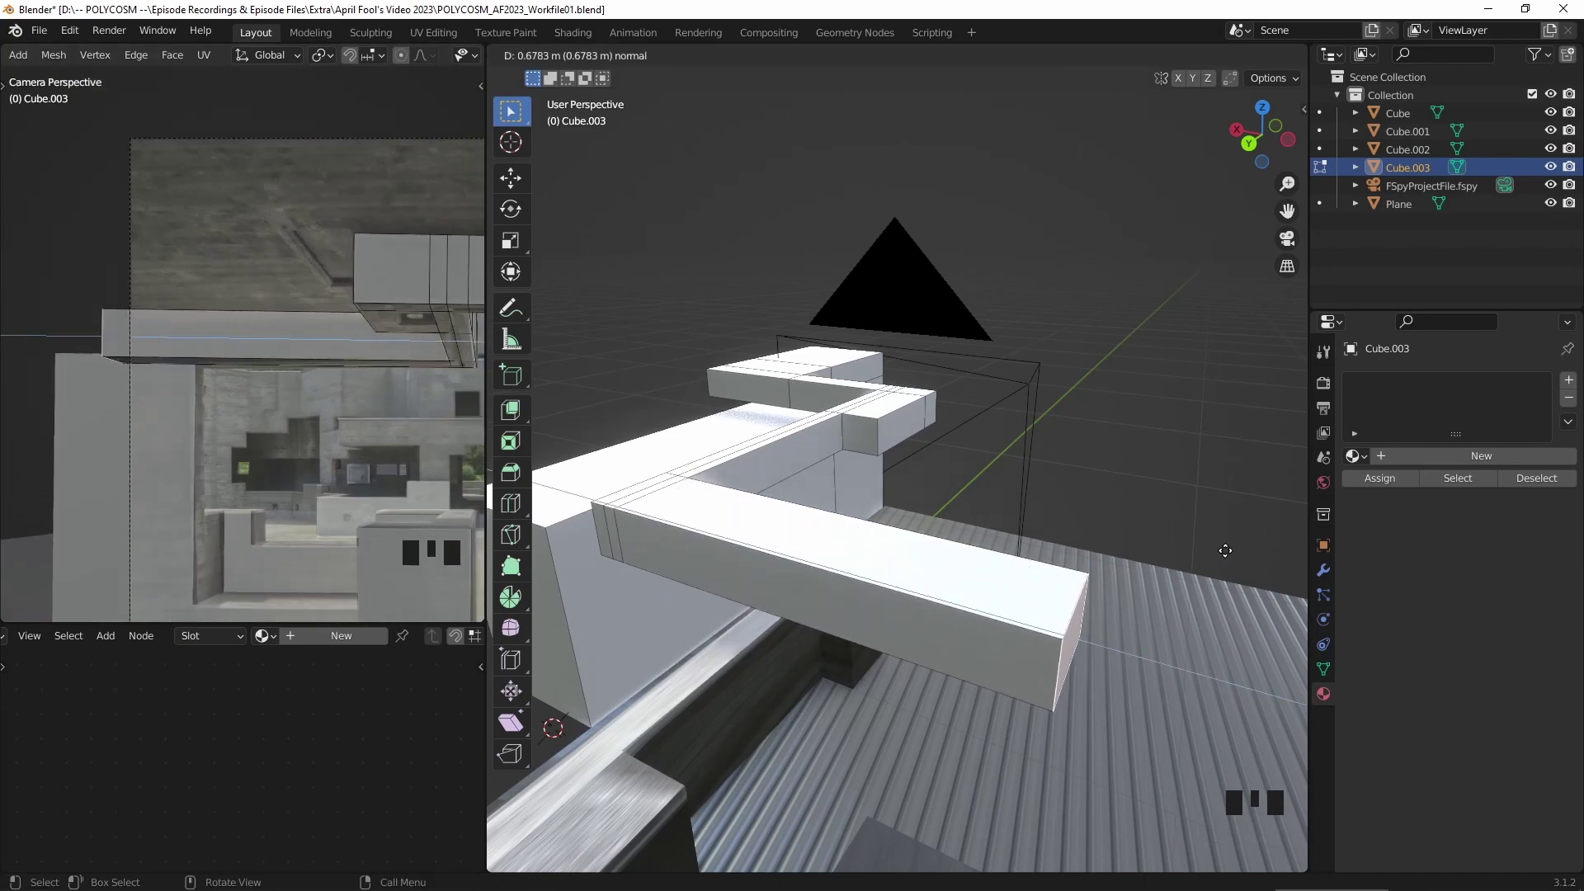
{"action": "left_click", "coordinate": [1226, 550]}
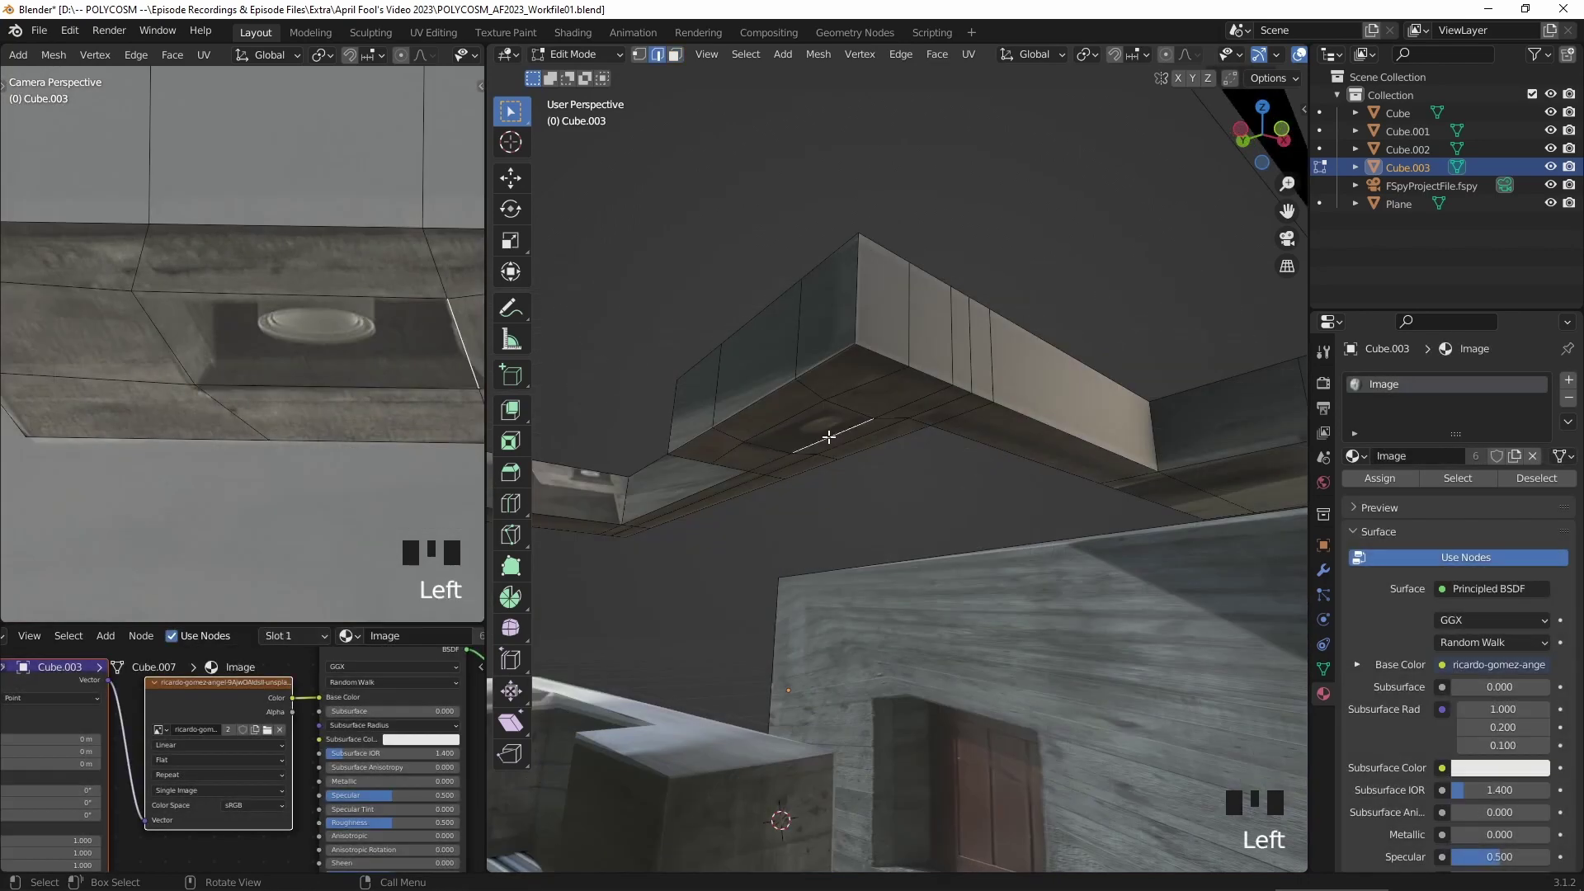
- Project the lamp face on the beam's underside from the current view and extrude it upward into a recess
{"action": "middle_click_drag", "start_coordinate": [384, 394], "coordinate": [285, 400], "text": "shift"}
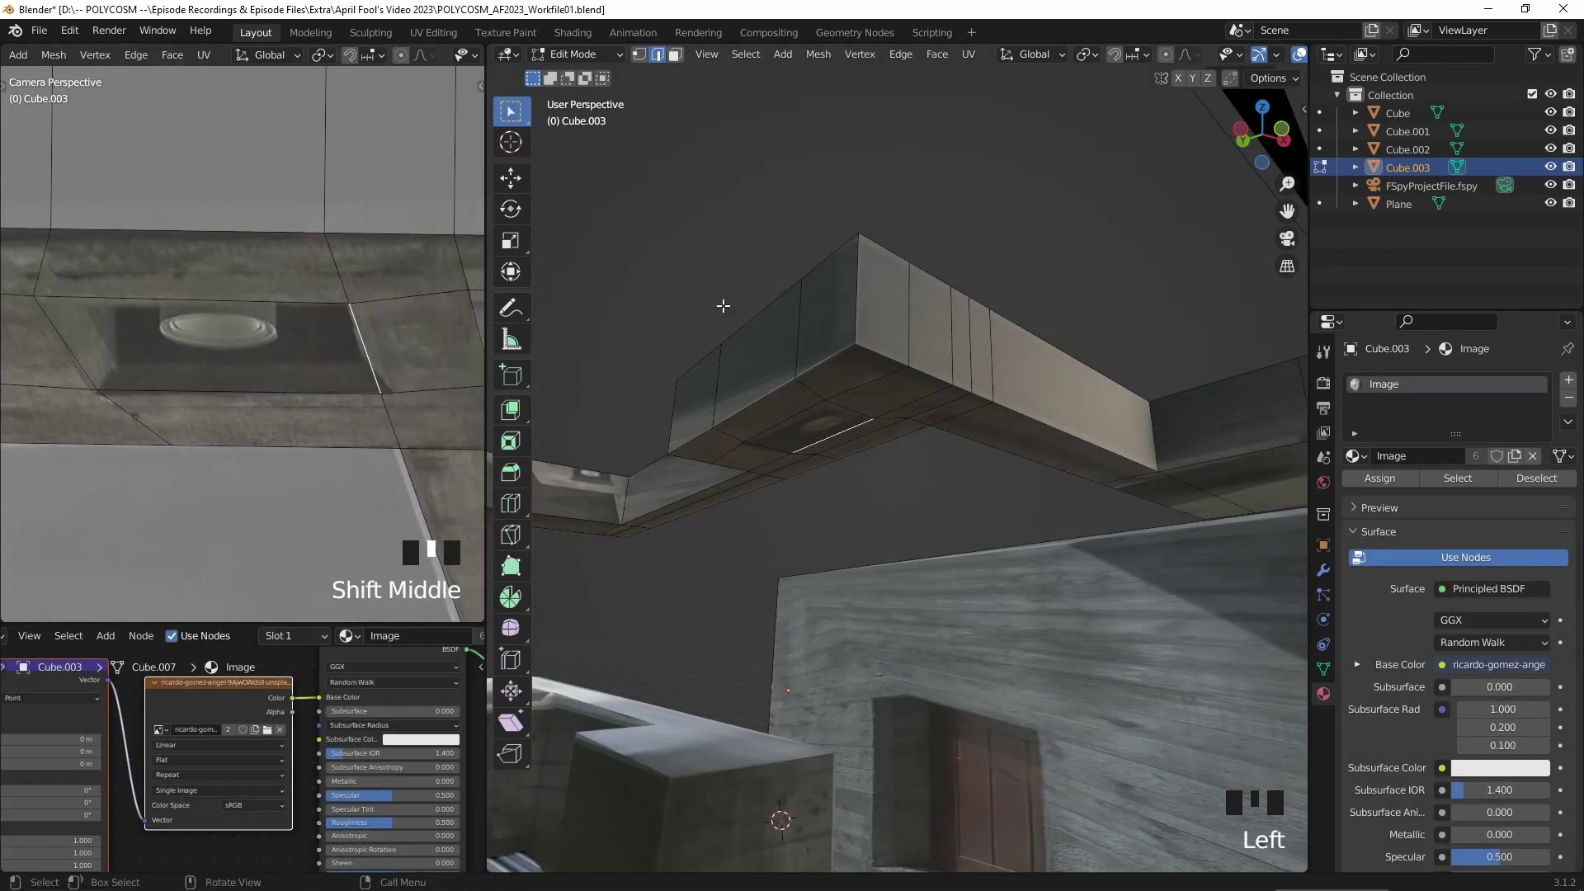
{"action": "left_click", "coordinate": [815, 418]}
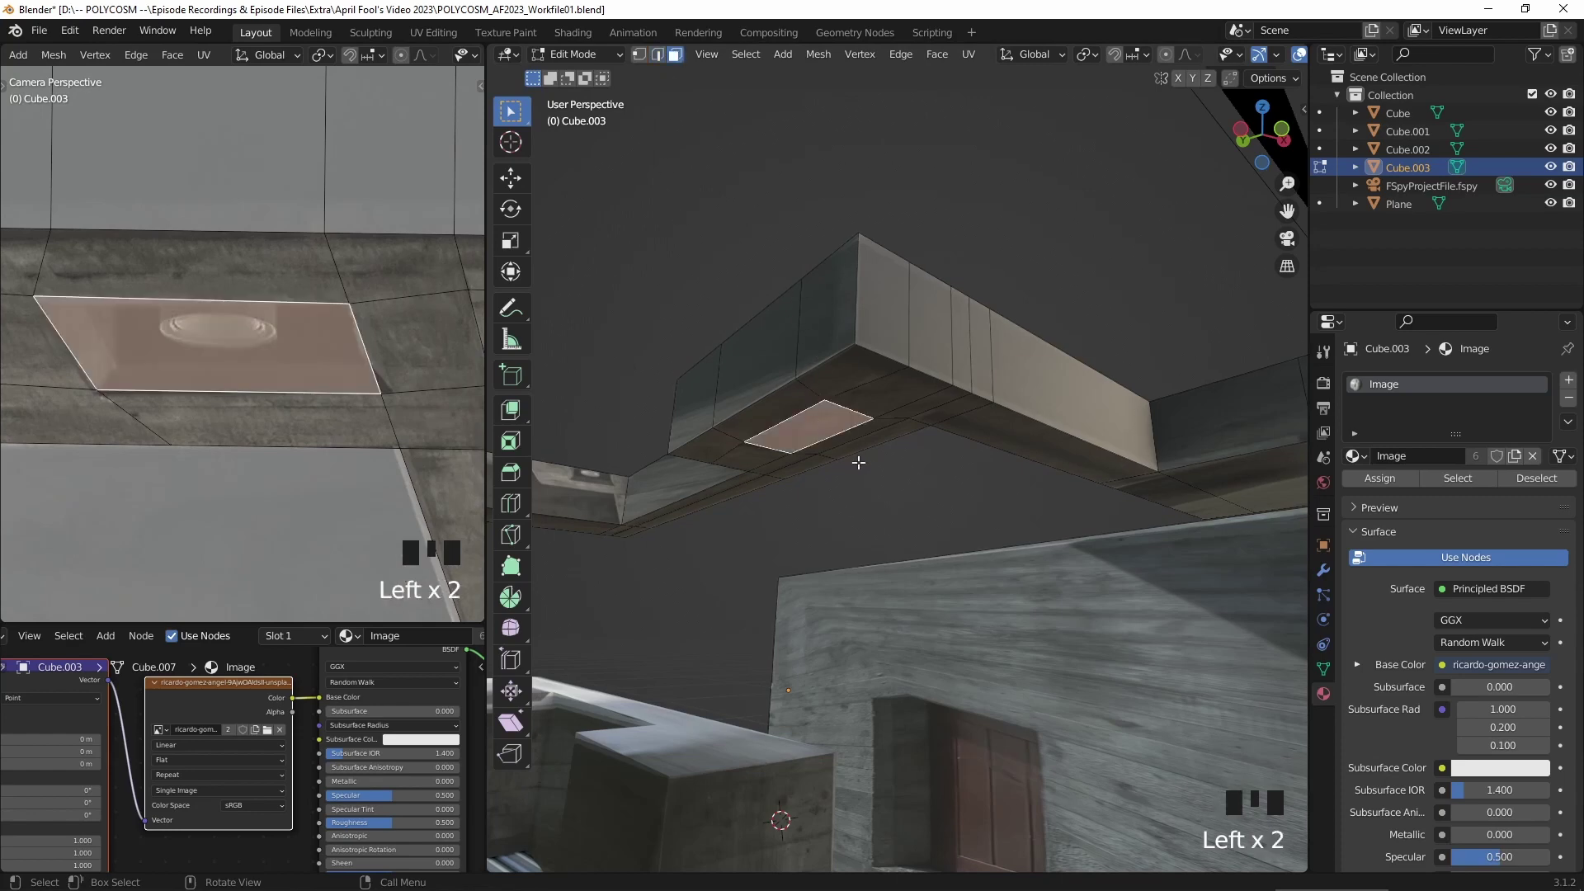
{"action": "key", "text": "u"}
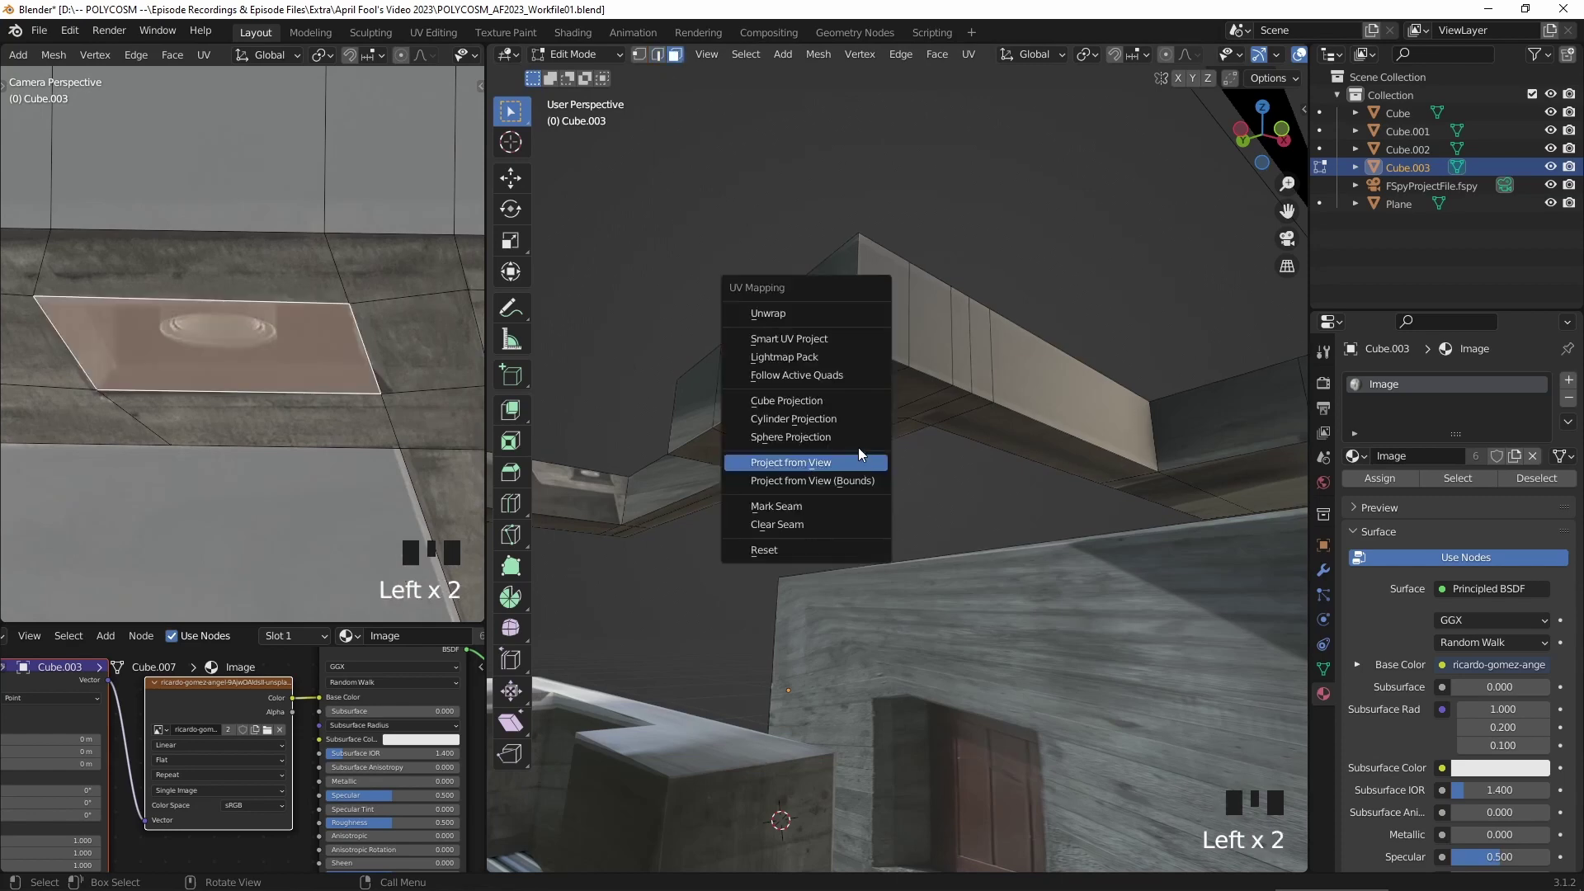
{"action": "left_click", "coordinate": [858, 462]}
{"action": "key", "text": "e"}
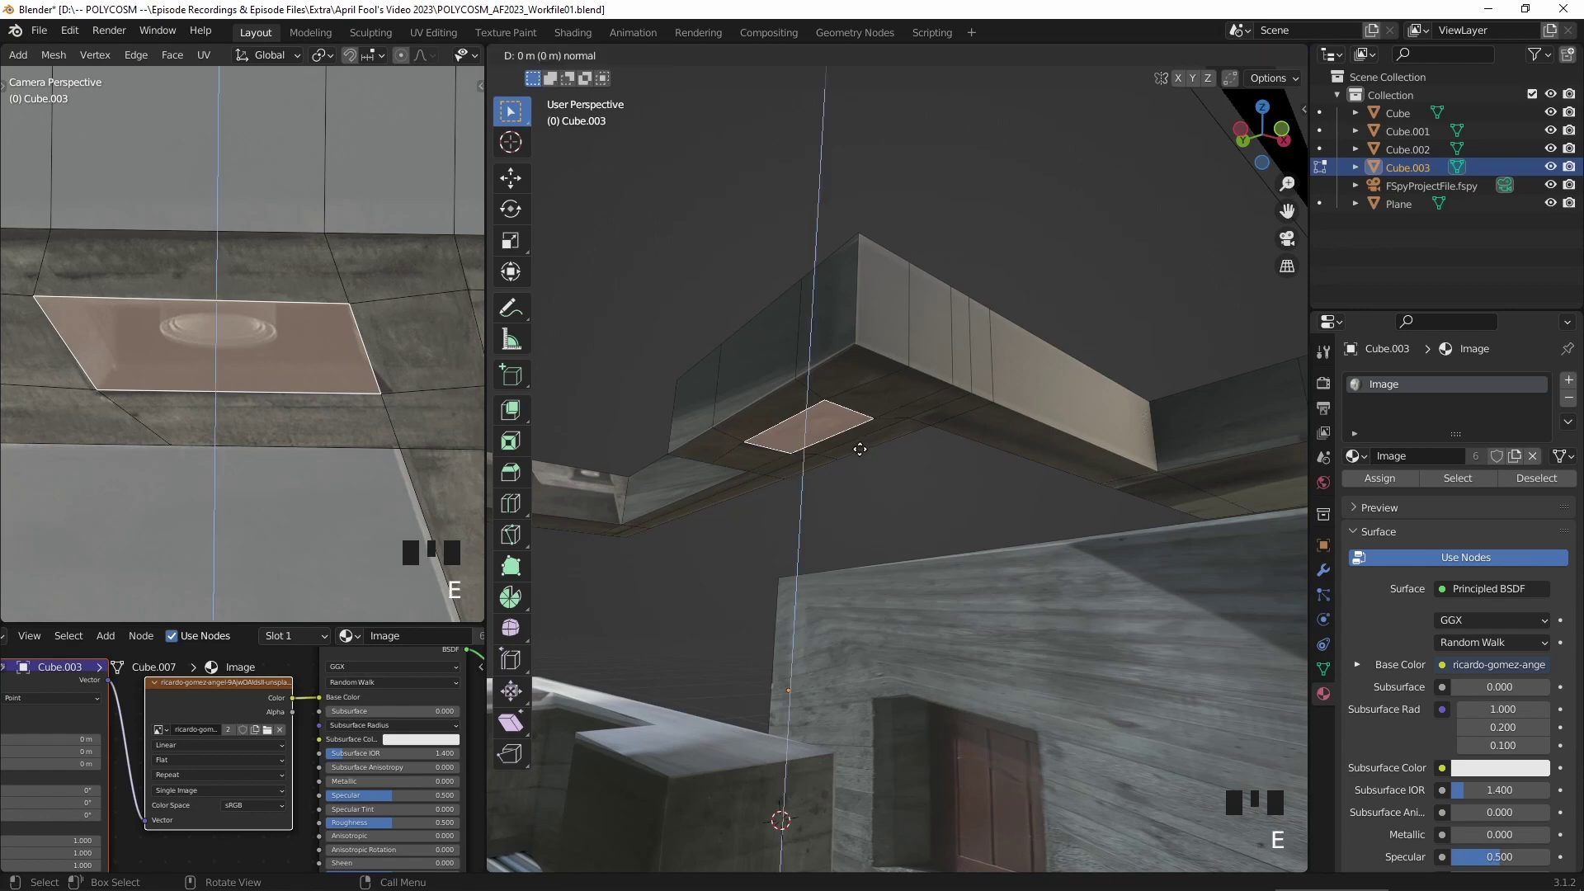
{"action": "left_click", "coordinate": [871, 376]}
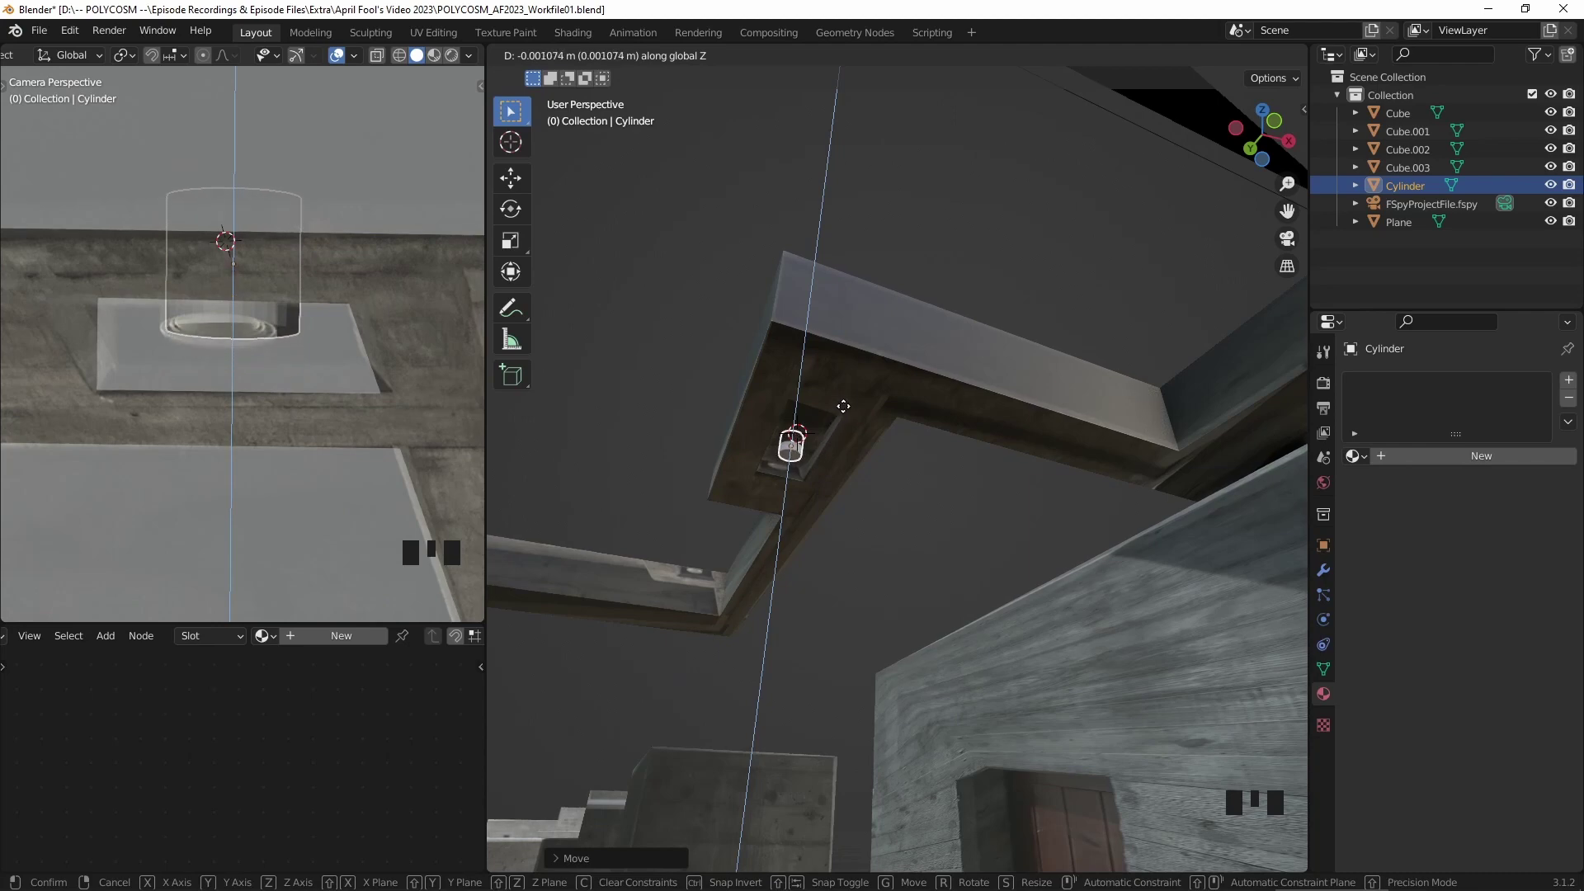
- Move the lamp cylinder down along global Z to match the lamp in the photo's recess
{"action": "left_click", "coordinate": [838, 420]}
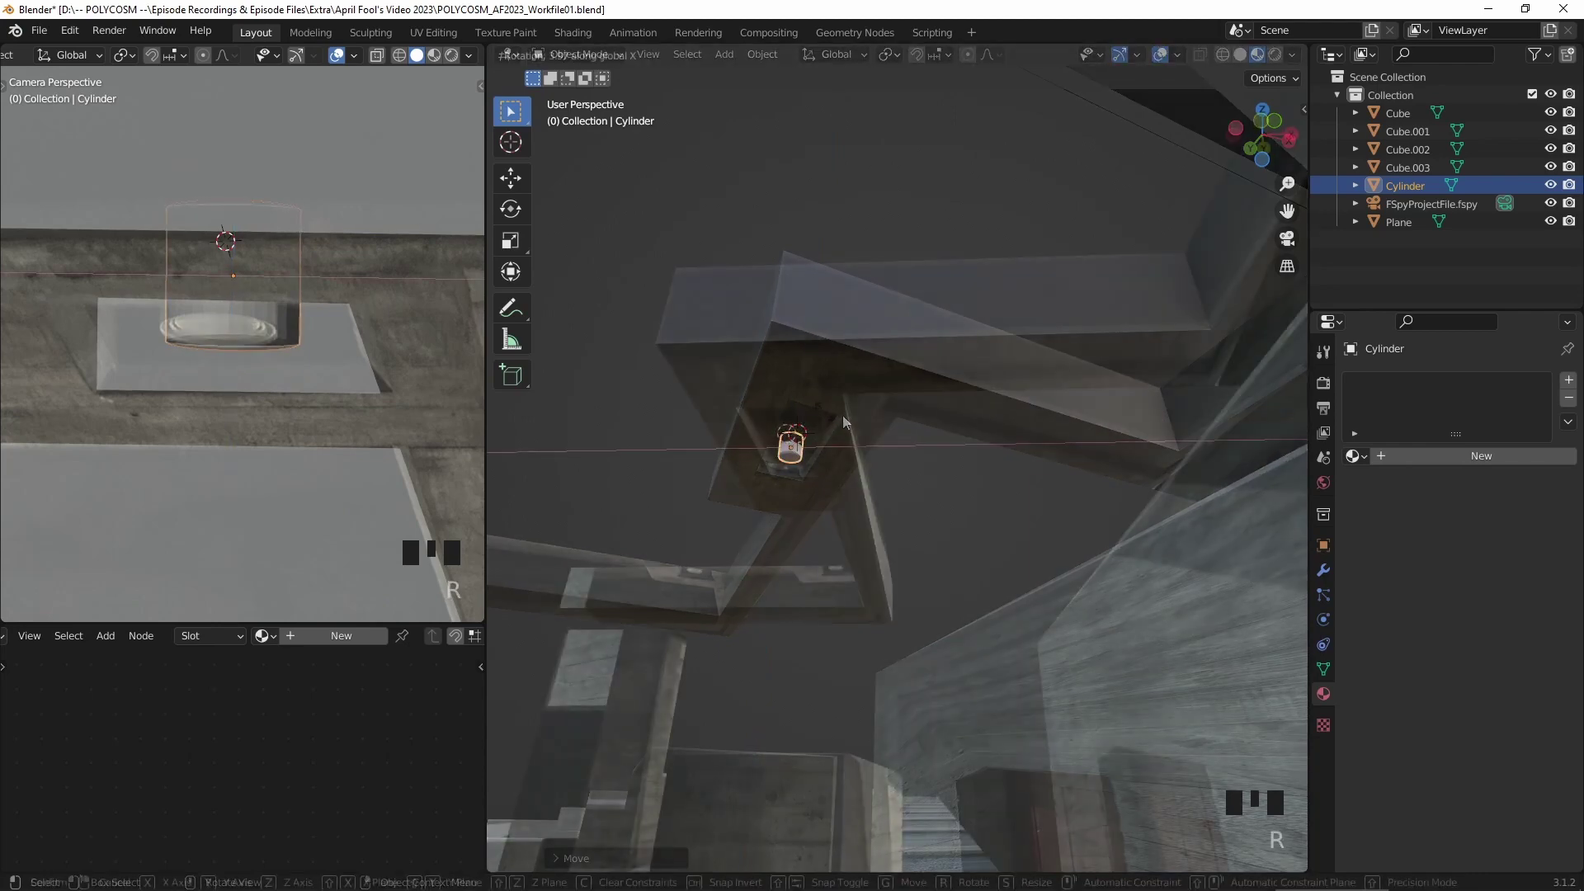
- Scale the lamp cylinder down slightly and shift it along global X to match the photo's lamp
{"action": "key", "text": "r"}
{"action": "key", "text": "x"}
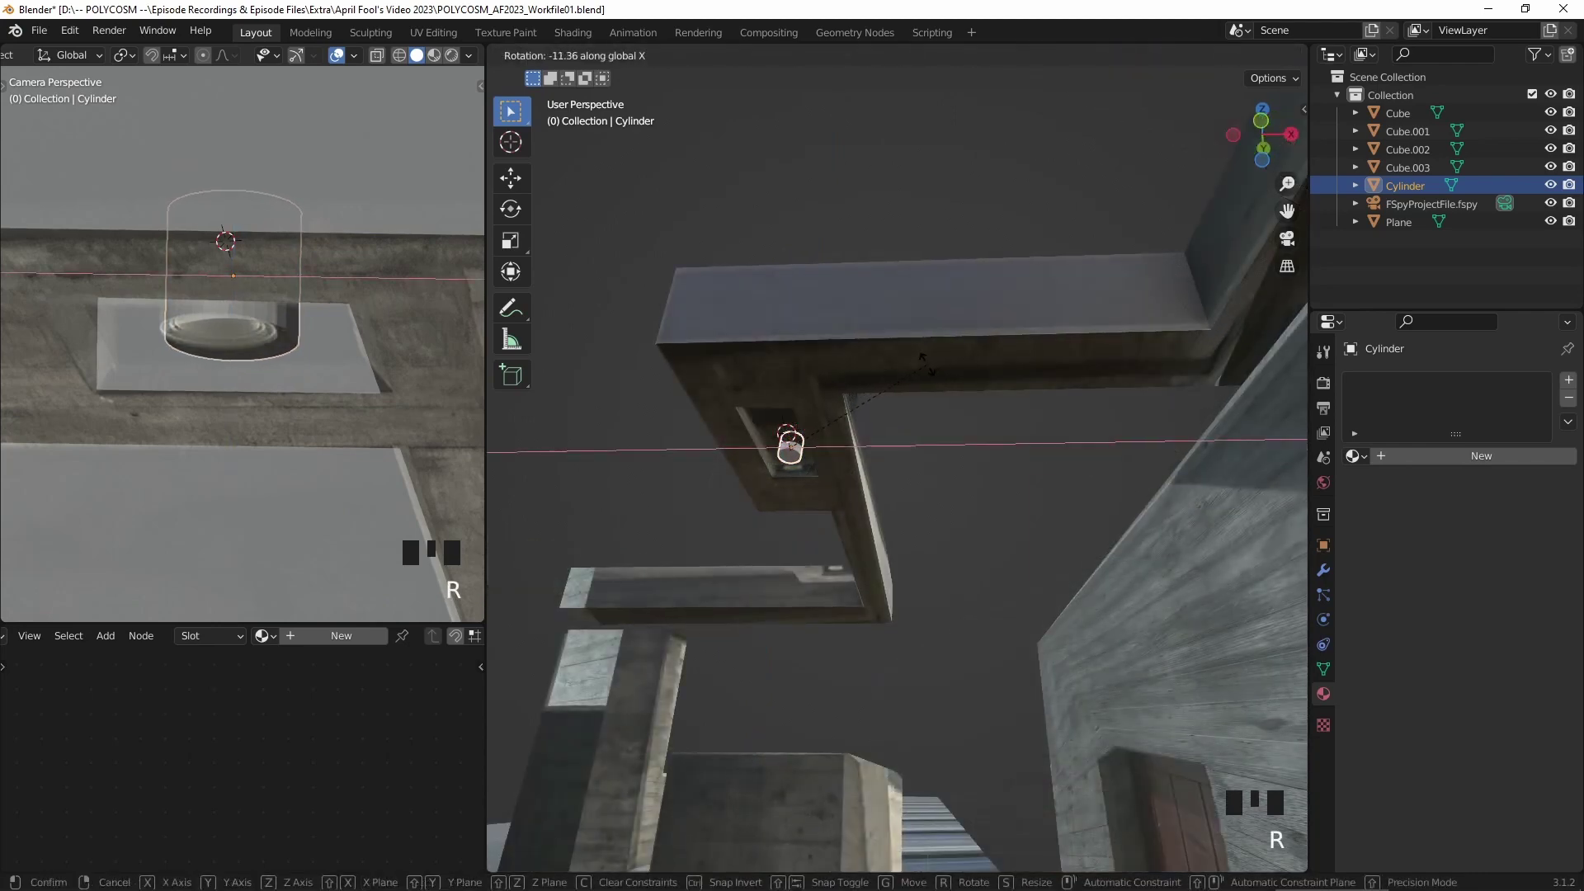
{"action": "right_click", "coordinate": [926, 368]}
{"action": "key", "text": "s"}
{"action": "right_click", "coordinate": [916, 373]}
{"action": "key", "text": "g"}
{"action": "key", "text": "x"}
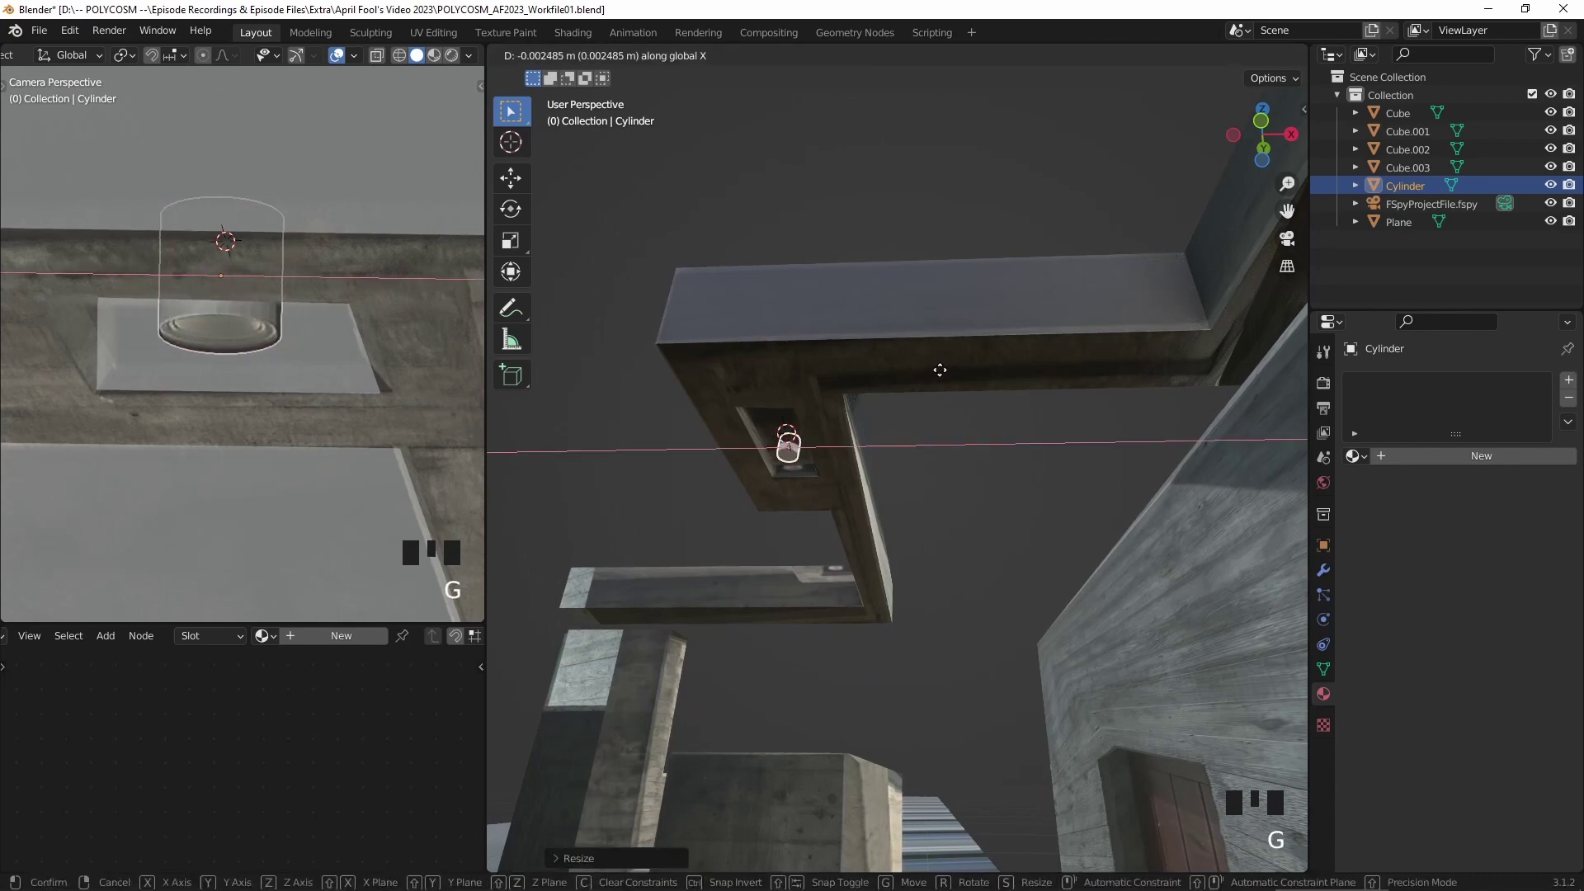
{"action": "left_click", "coordinate": [943, 376]}
- Project the lamp cylinder's UVs from the camera view and assign the Image material to it
{"action": "key", "text": "Tab"}
{"action": "key", "text": "u"}
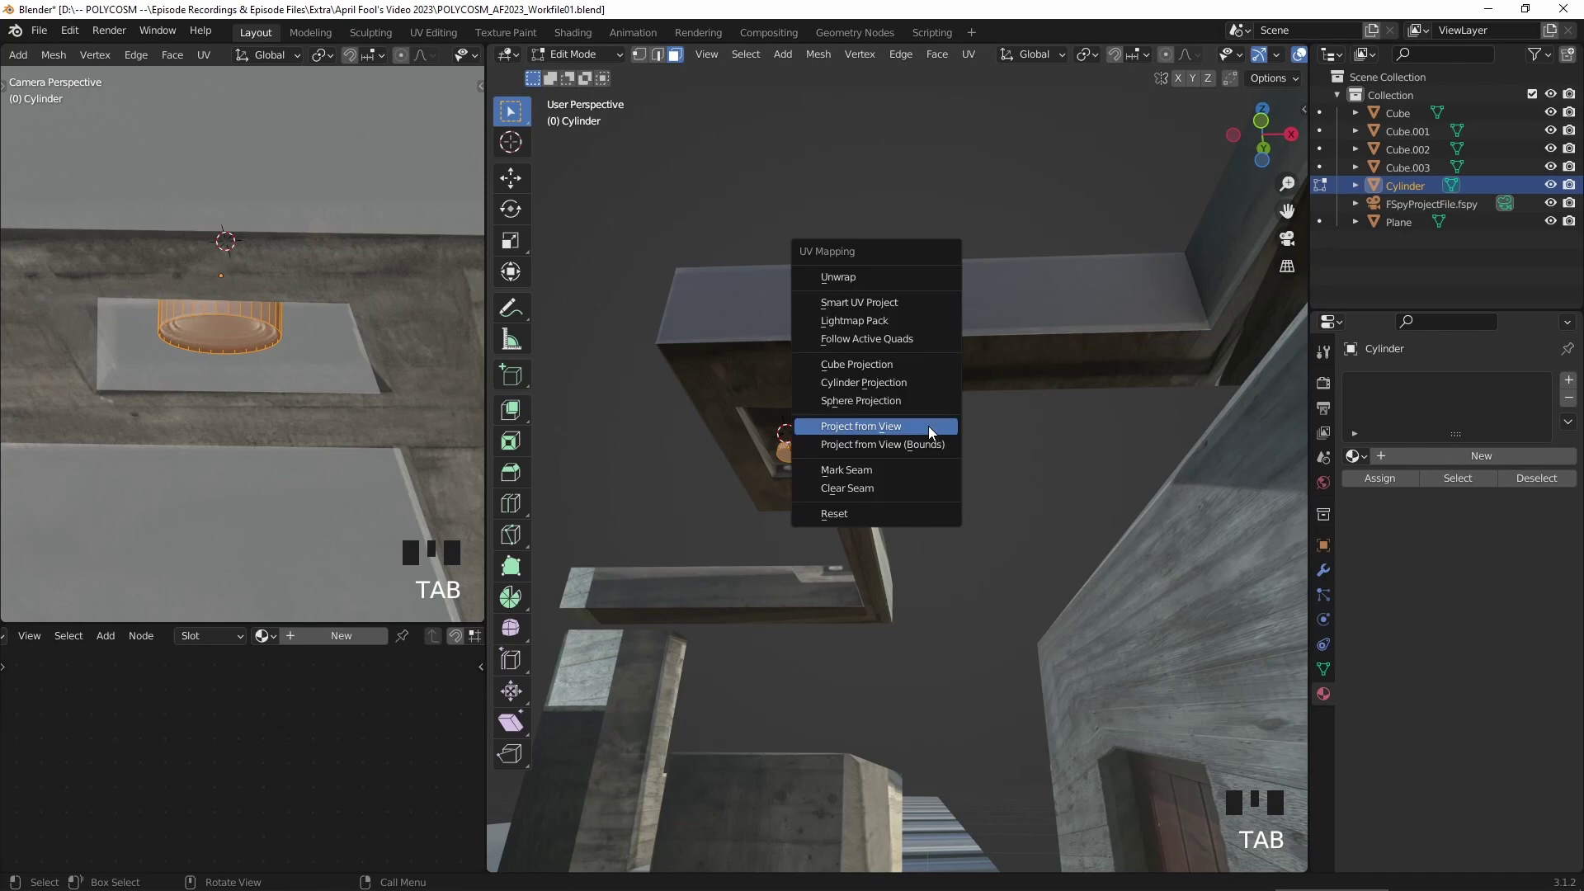
{"action": "left_click", "coordinate": [930, 428]}
{"action": "key", "text": "u"}
{"action": "left_click", "coordinate": [389, 376]}
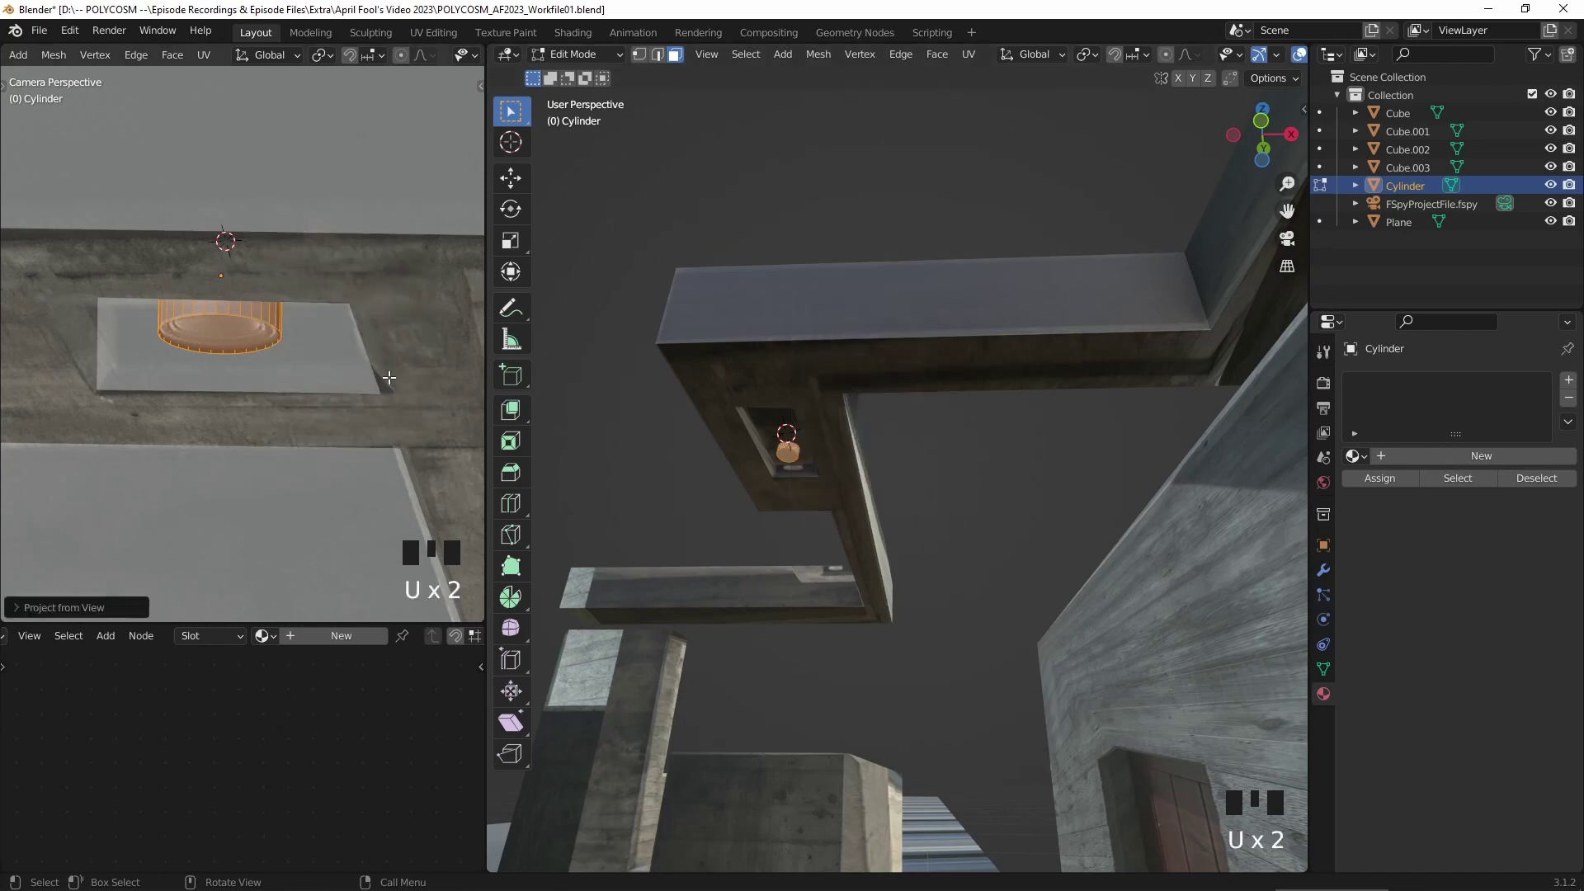
{"action": "key", "text": "Tab"}
{"action": "left_click", "coordinate": [1353, 456]}
{"action": "left_click", "coordinate": [1332, 488]}
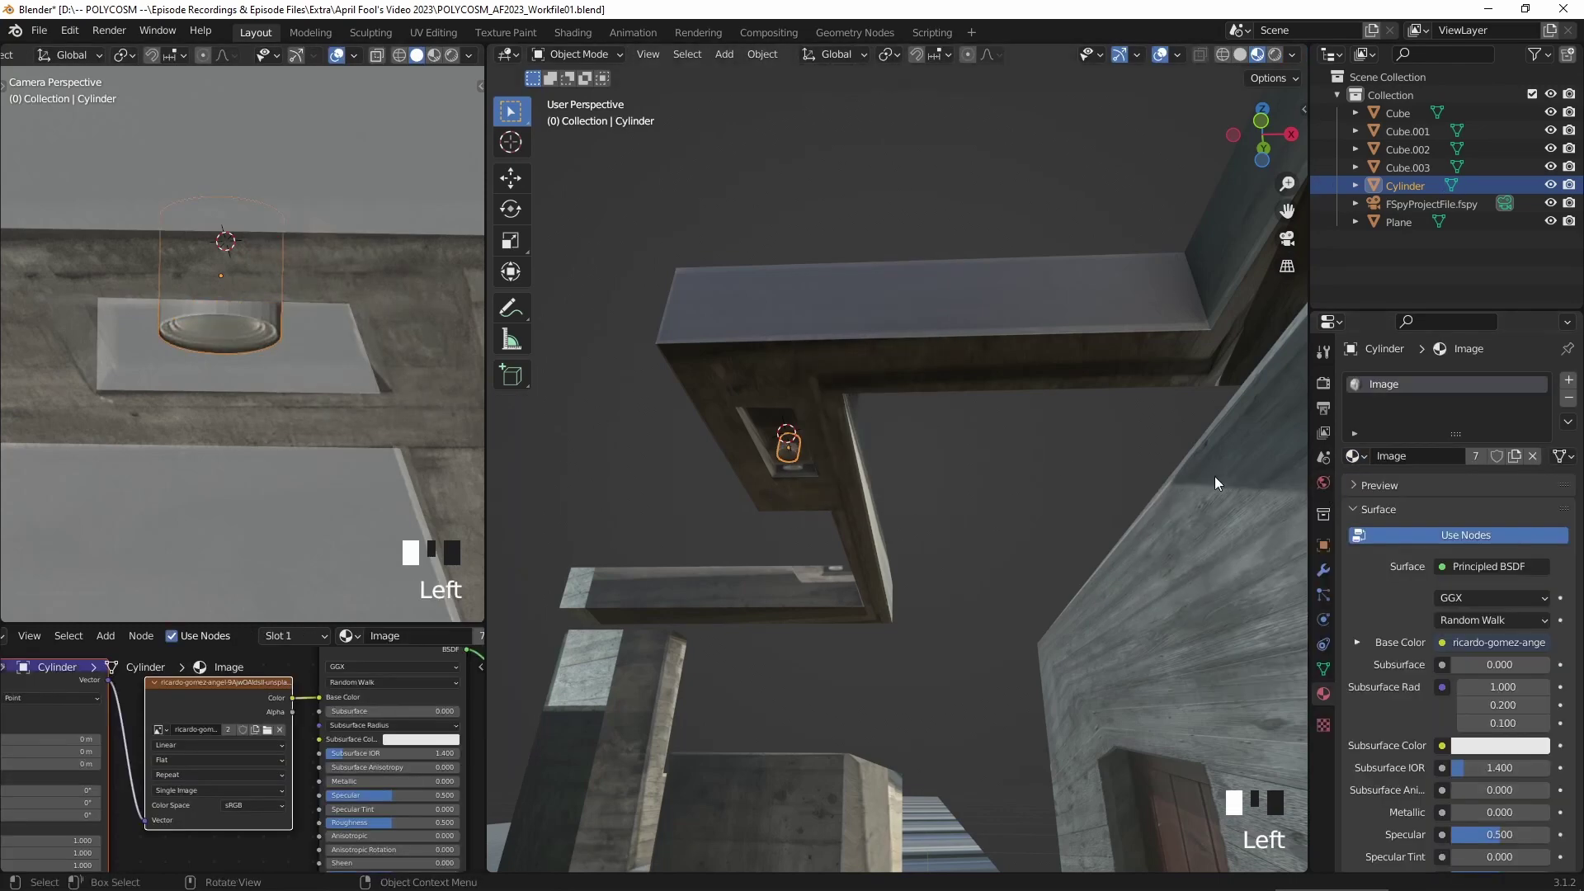
- Unwrap the large side face of the low wall's end block together with the matching face of its far block
{"action": "scroll", "coordinate": [786, 457], "scroll_direction": "up", "scroll_amount": 3}
{"action": "middle_click_drag", "start_coordinate": [929, 439], "coordinate": [973, 434]}
{"action": "scroll", "coordinate": [974, 434], "scroll_direction": "down", "scroll_amount": 3}
{"action": "scroll", "coordinate": [955, 448], "scroll_direction": "up", "scroll_amount": 3}
{"action": "key", "text": "Tab"}
{"action": "left_click", "coordinate": [720, 455]}
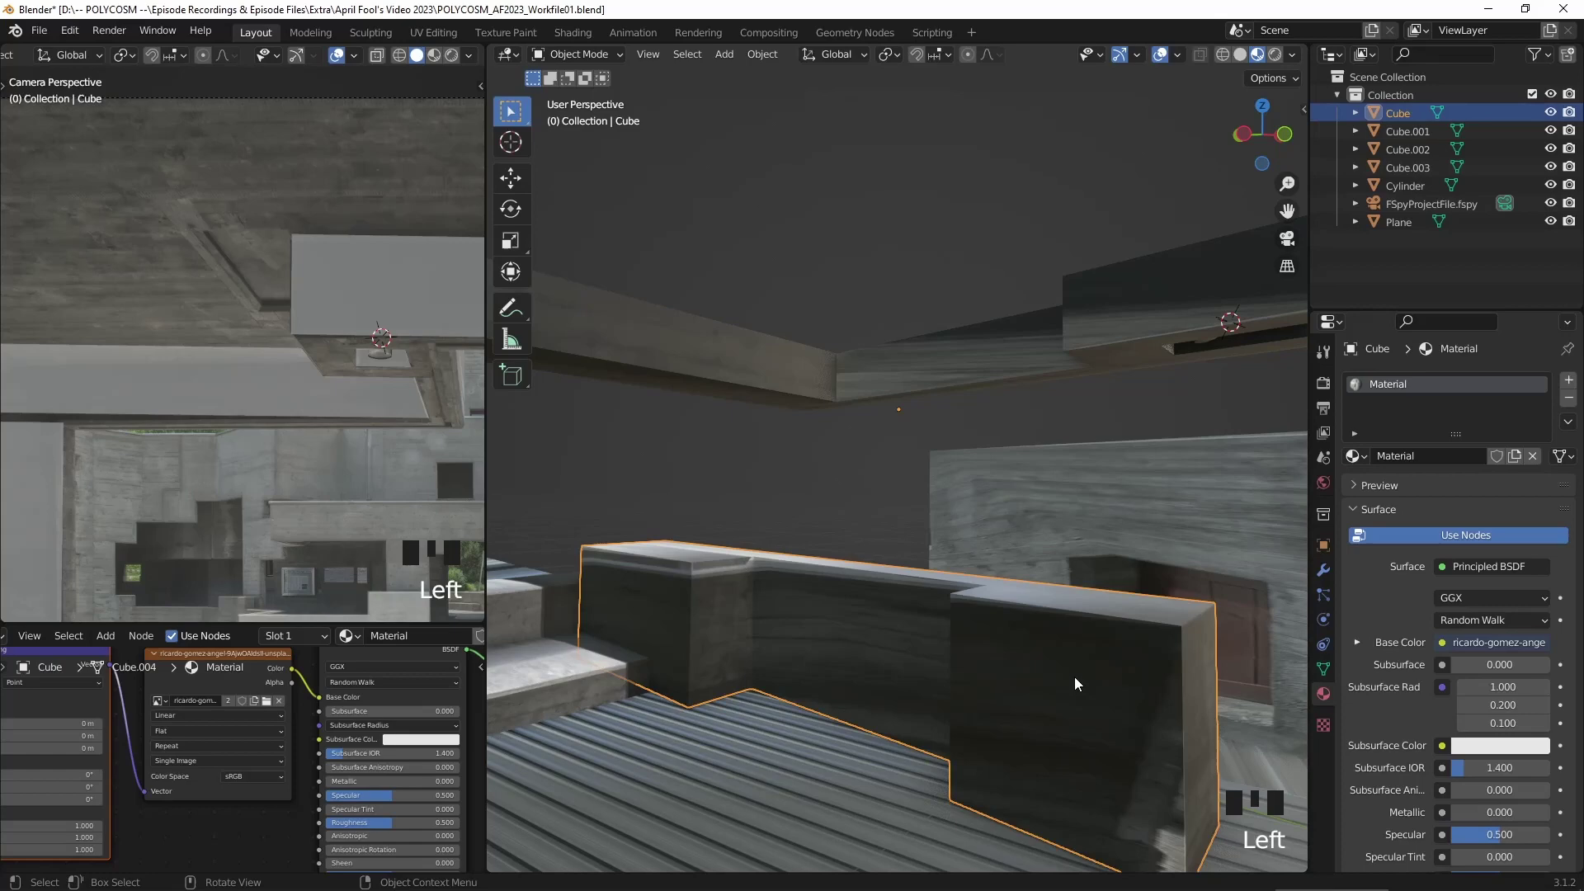
{"action": "key", "text": "Tab"}
{"action": "left_click", "coordinate": [1076, 674]}
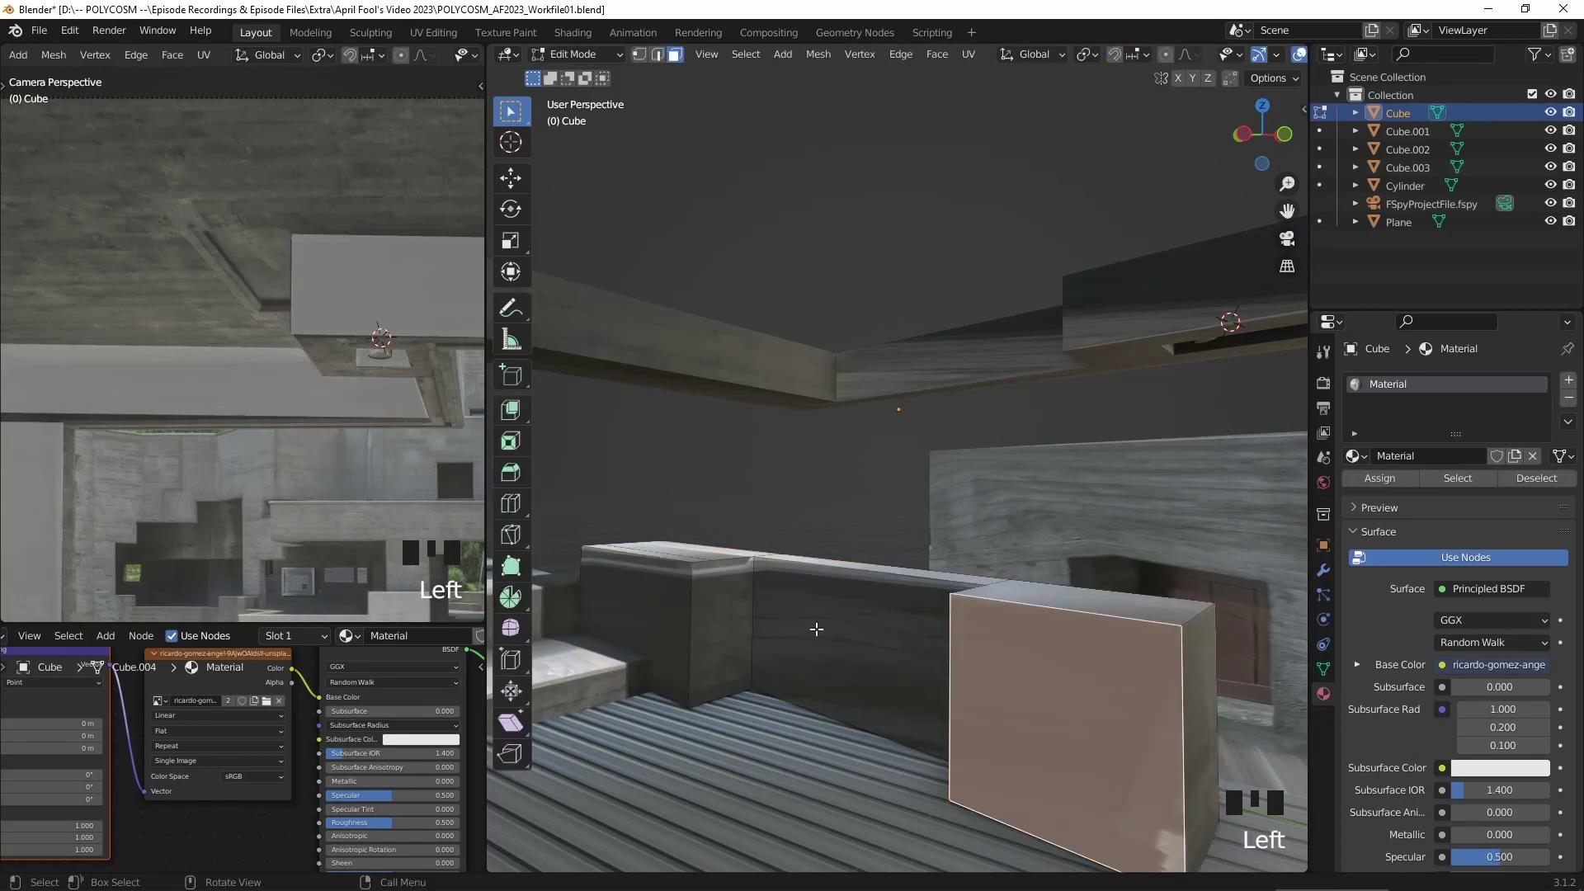
{"action": "left_click", "coordinate": [657, 605], "text": "shift"}
{"action": "key", "text": "u"}
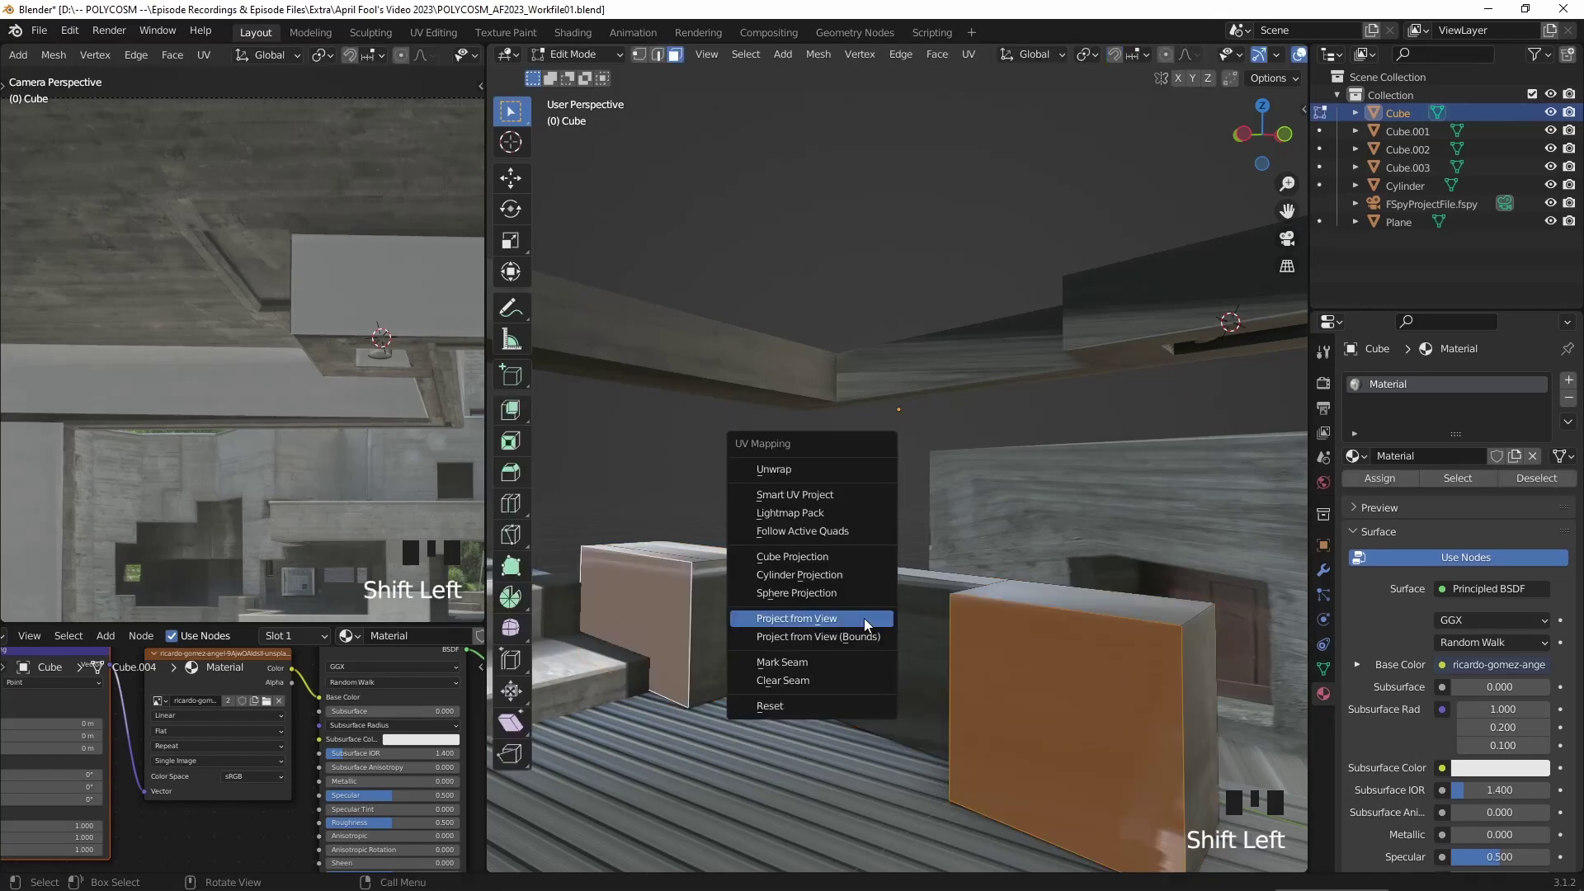
{"action": "left_click", "coordinate": [794, 469]}
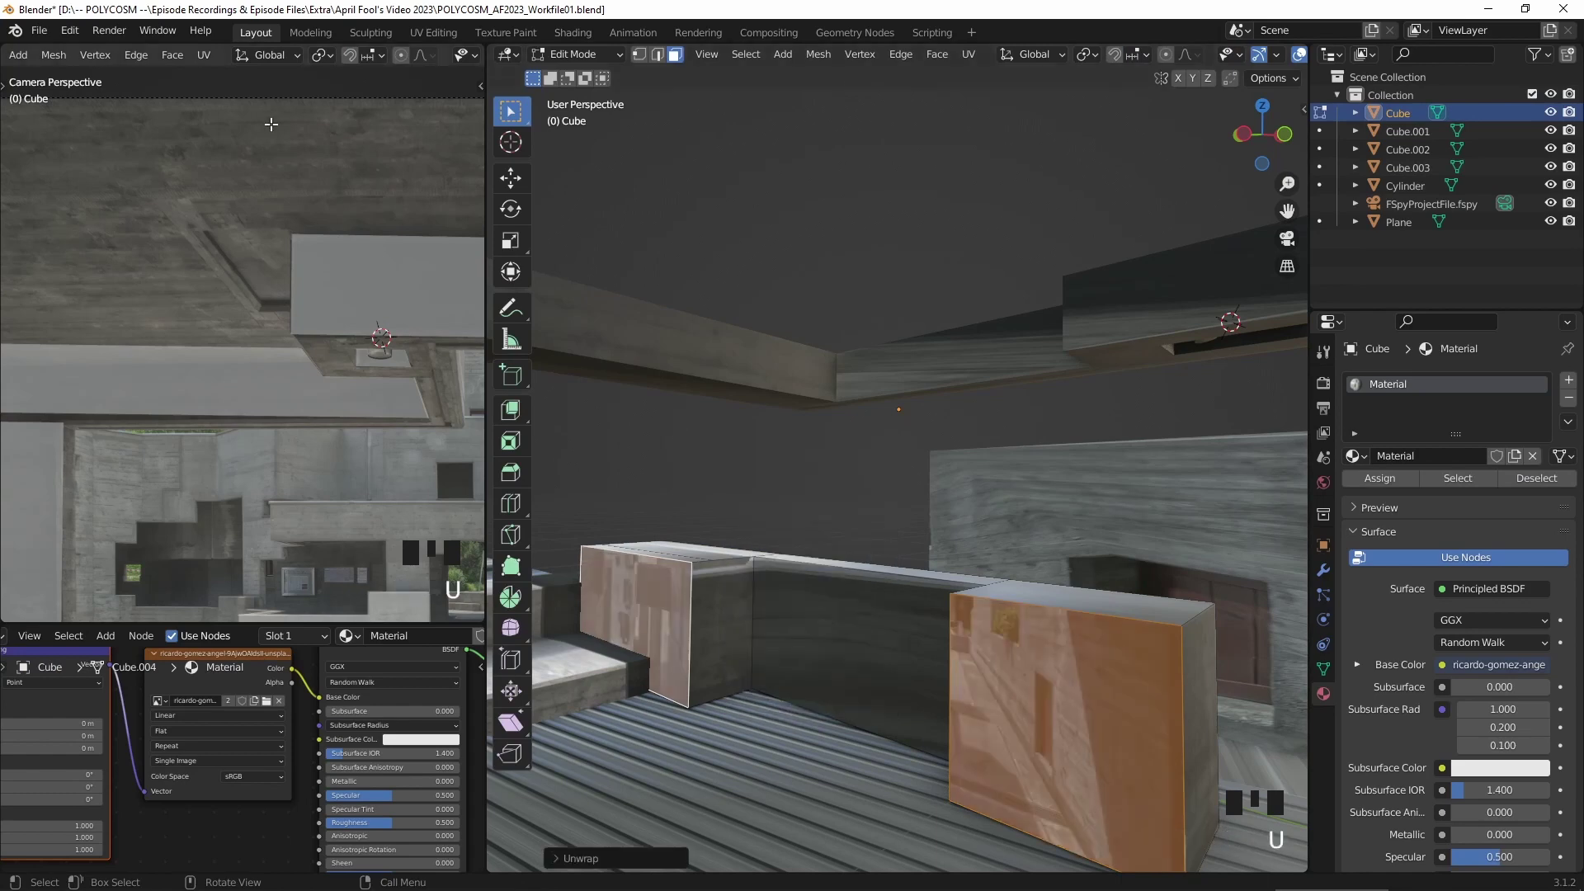
- Shrink the unwrapped faces' UVs and position them over the dark concrete pillar in the photo
{"action": "left_click", "coordinate": [433, 32]}
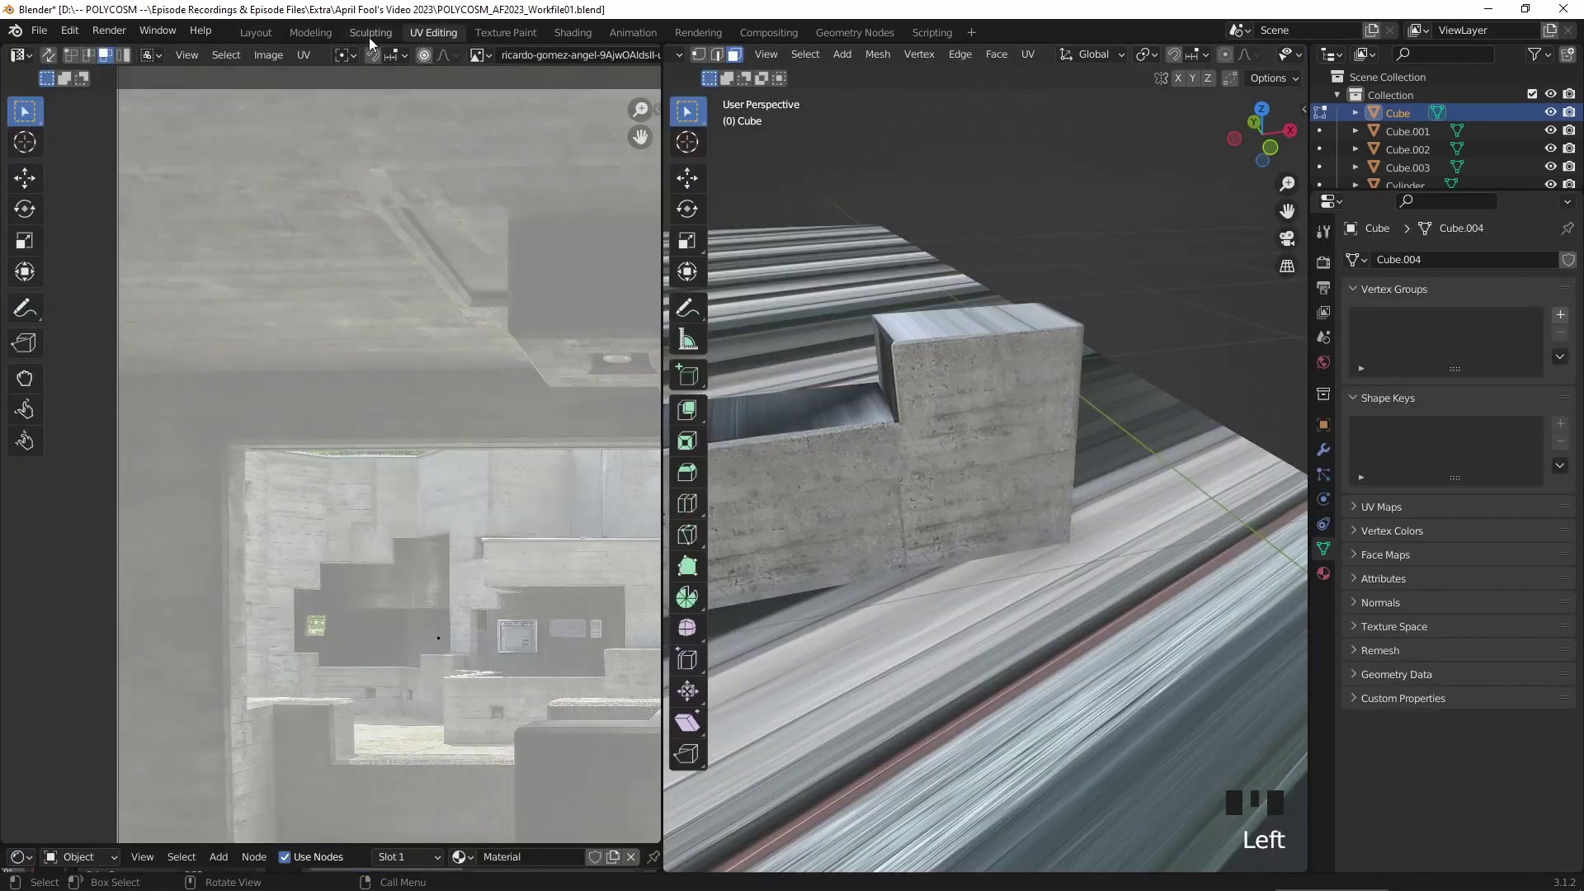
{"action": "left_click", "coordinate": [505, 408], "text": "shift"}
{"action": "key", "text": "s"}
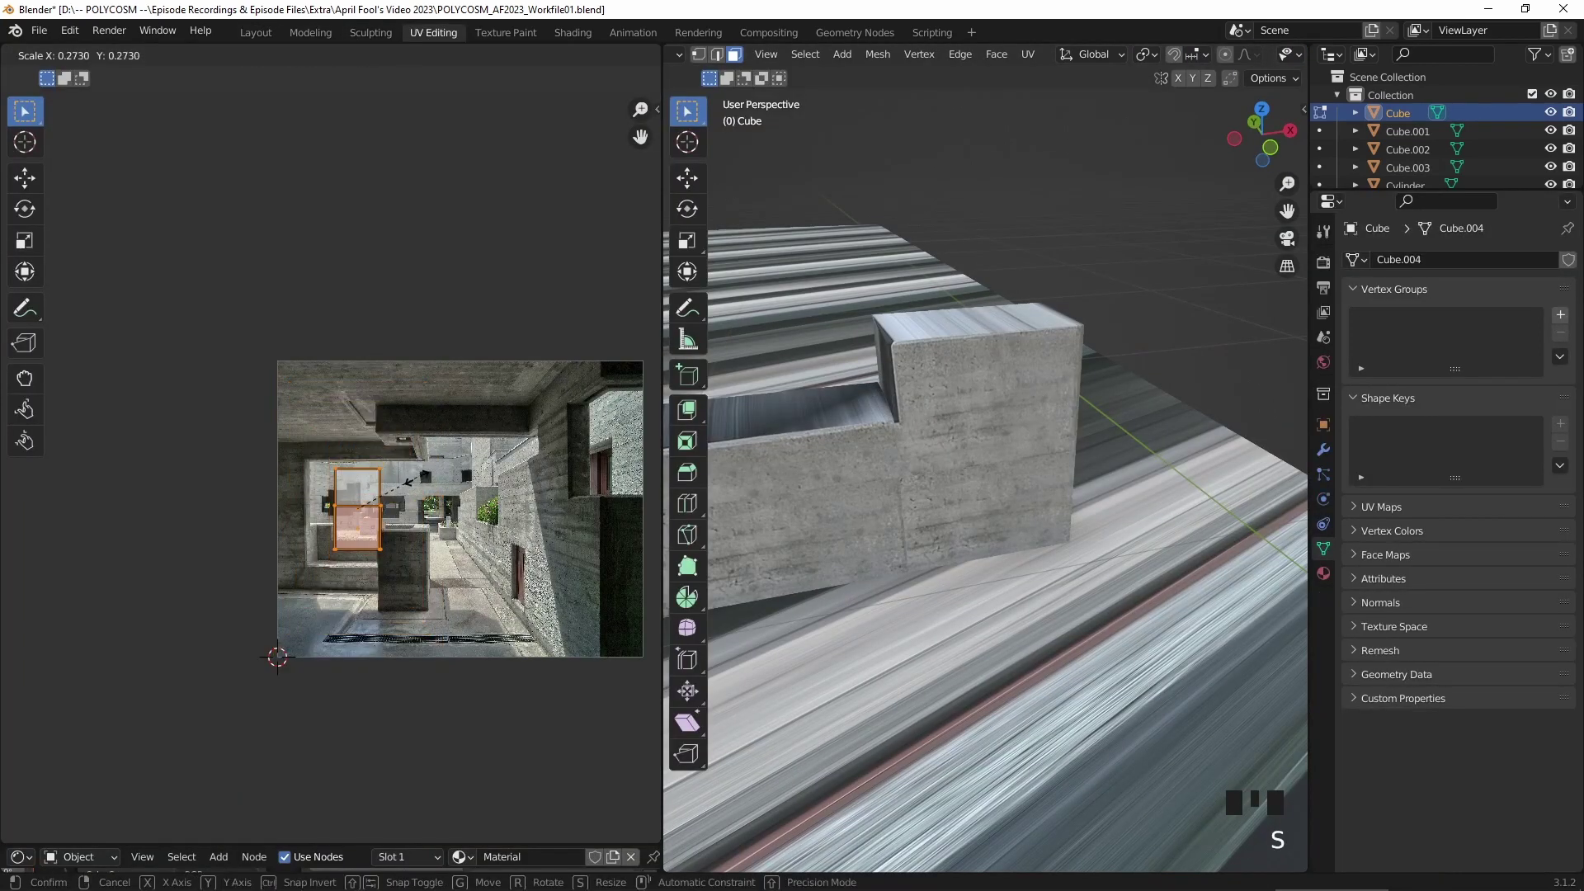
{"action": "left_click", "coordinate": [459, 393]}
{"action": "scroll", "coordinate": [459, 393], "scroll_direction": "up", "scroll_amount": 3}
{"action": "middle_click_drag", "start_coordinate": [458, 393], "coordinate": [318, 469]}
{"action": "key", "text": "g"}
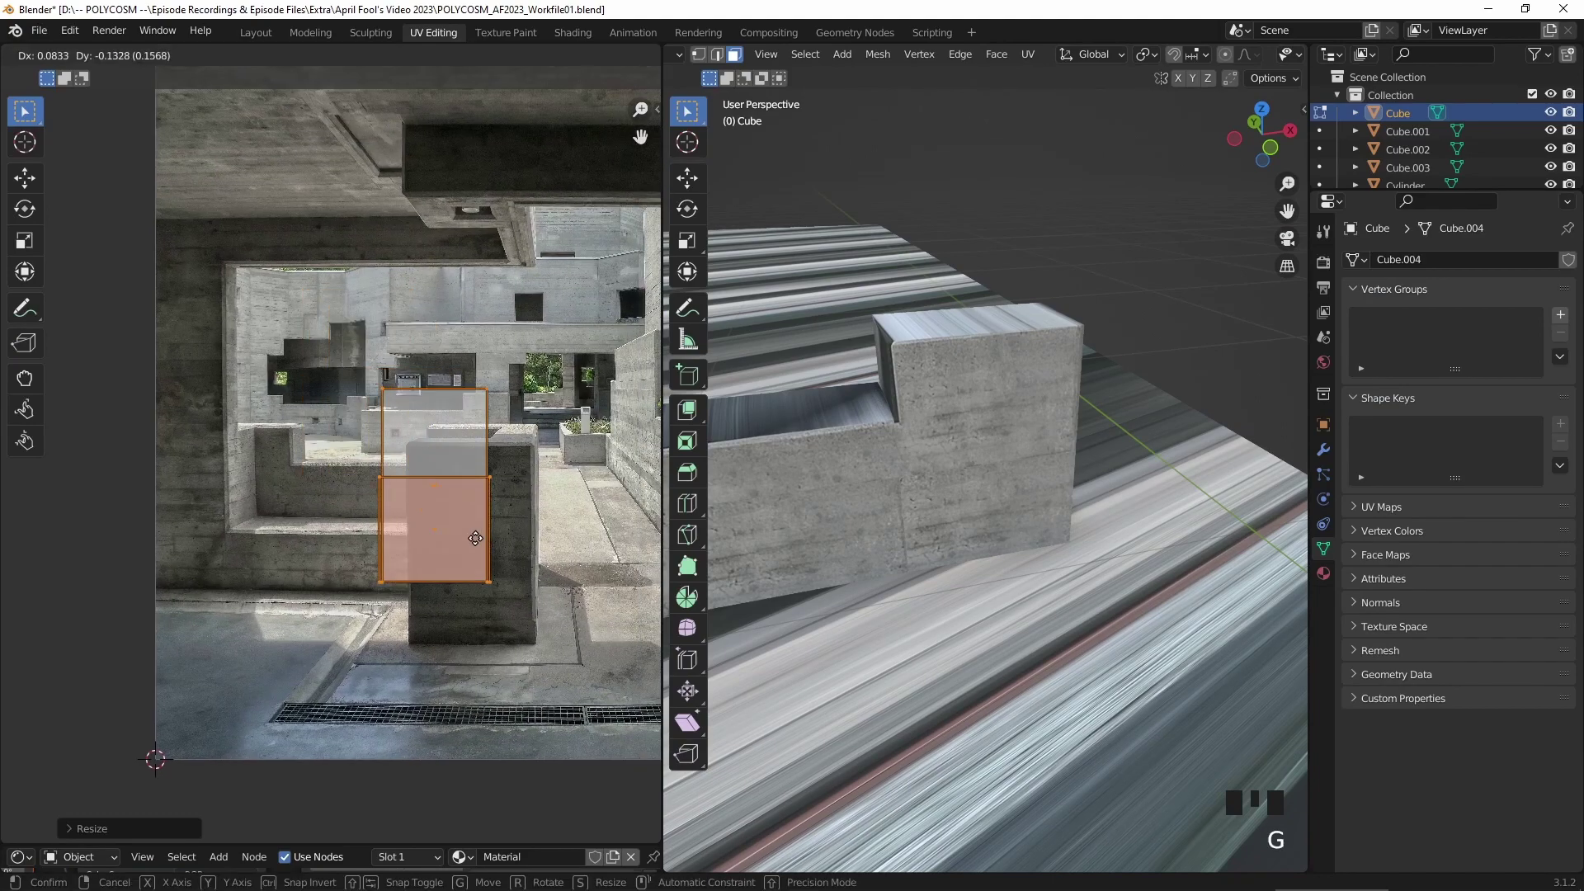
{"action": "left_click", "coordinate": [510, 596]}
{"action": "key", "text": "s"}
{"action": "left_click", "coordinate": [644, 516]}
{"action": "key", "text": "Tab"}
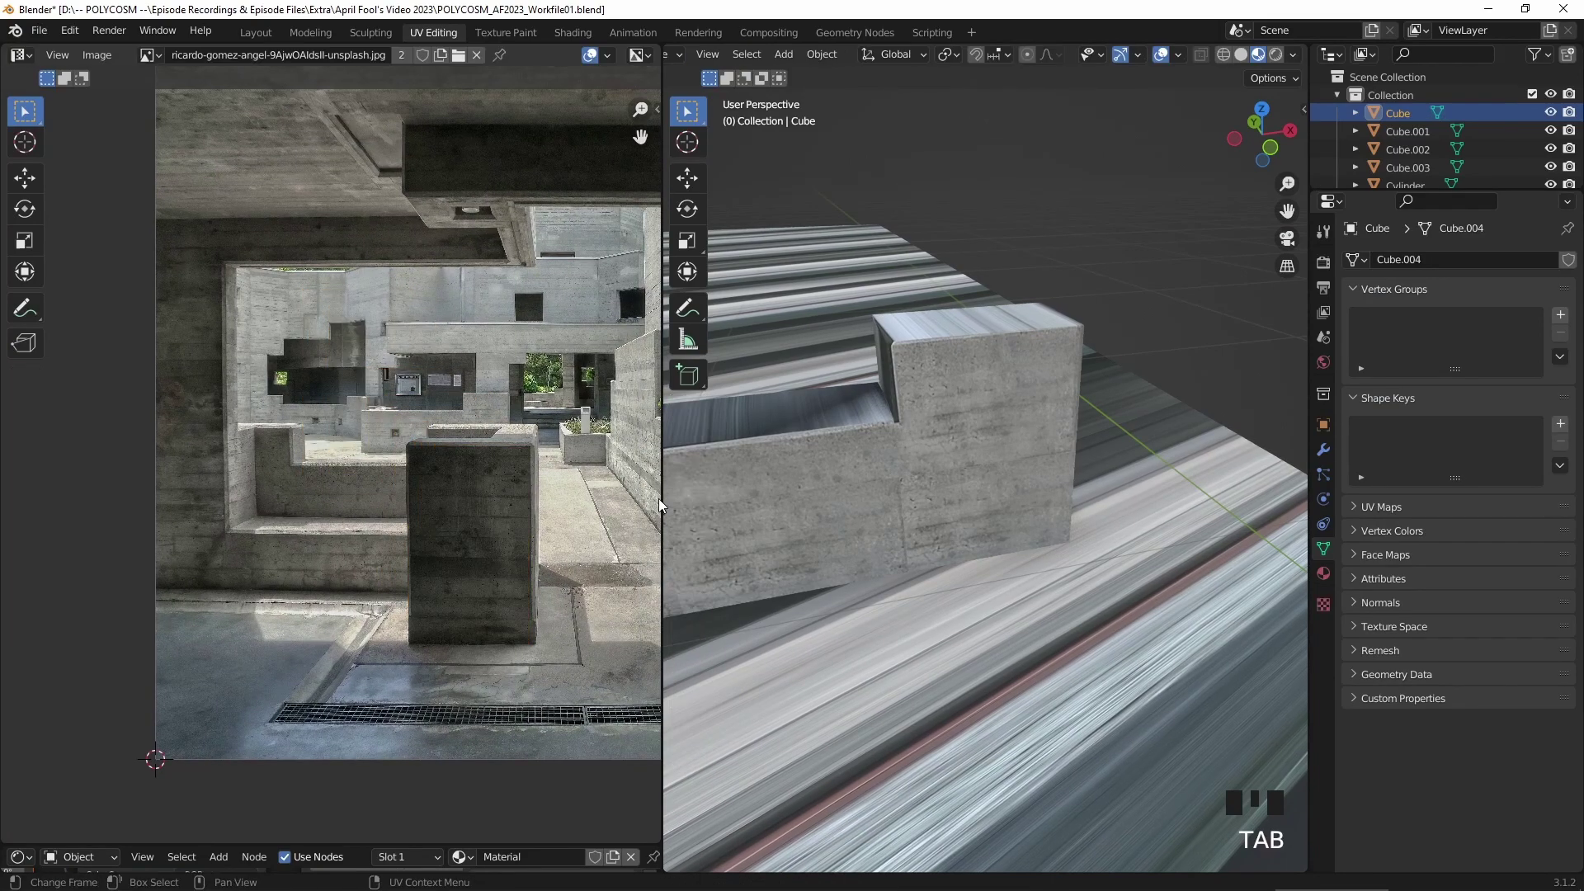
{"action": "left_click", "coordinate": [236, 32]}
- Move the UV corners of the lower bench step's front face to fit the matching concrete area in the photo
{"action": "middle_click_drag", "start_coordinate": [811, 610], "coordinate": [1006, 611]}
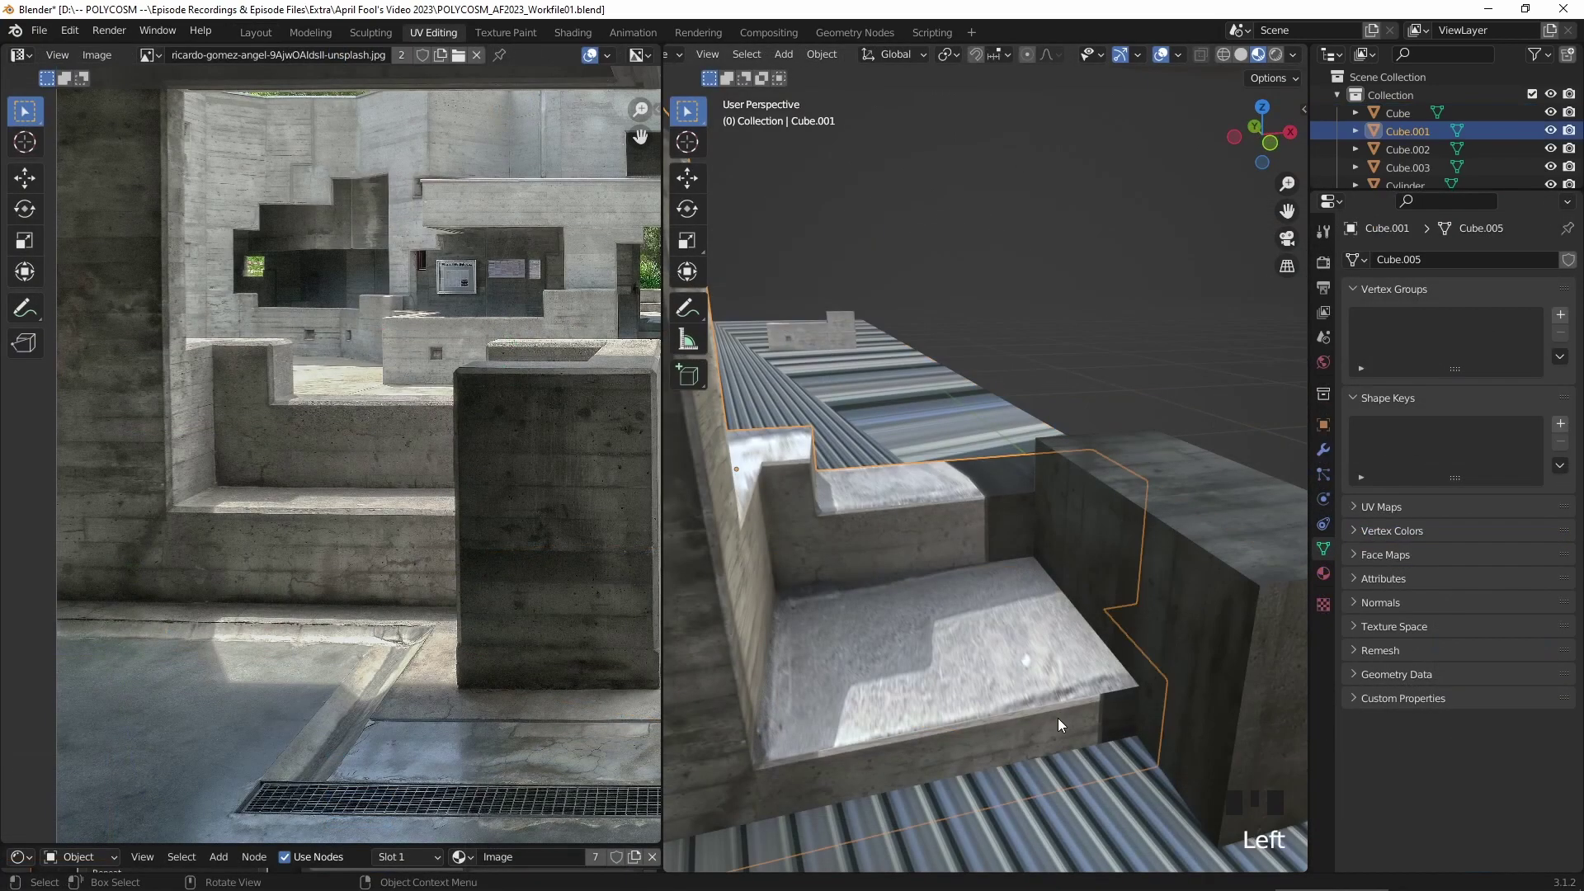
{"action": "key", "text": "Tab"}
{"action": "left_click", "coordinate": [1112, 715]}
{"action": "left_click_drag", "start_coordinate": [578, 500], "coordinate": [520, 630]}
{"action": "key", "text": "g"}
{"action": "left_click", "coordinate": [511, 551]}
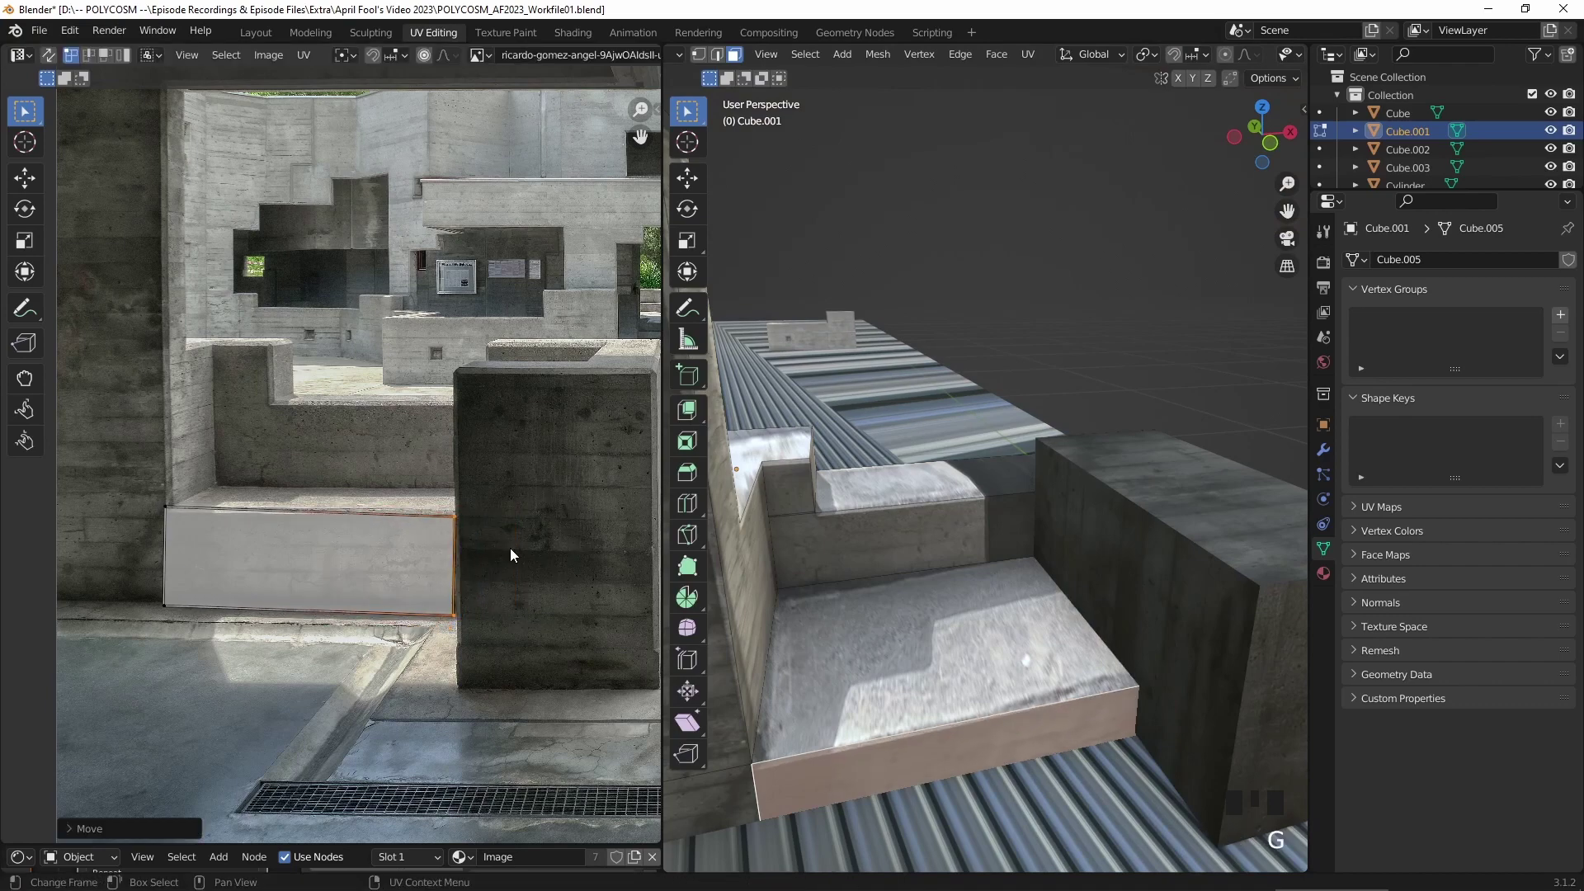
{"action": "key", "text": "g"}
{"action": "left_click", "coordinate": [495, 609]}
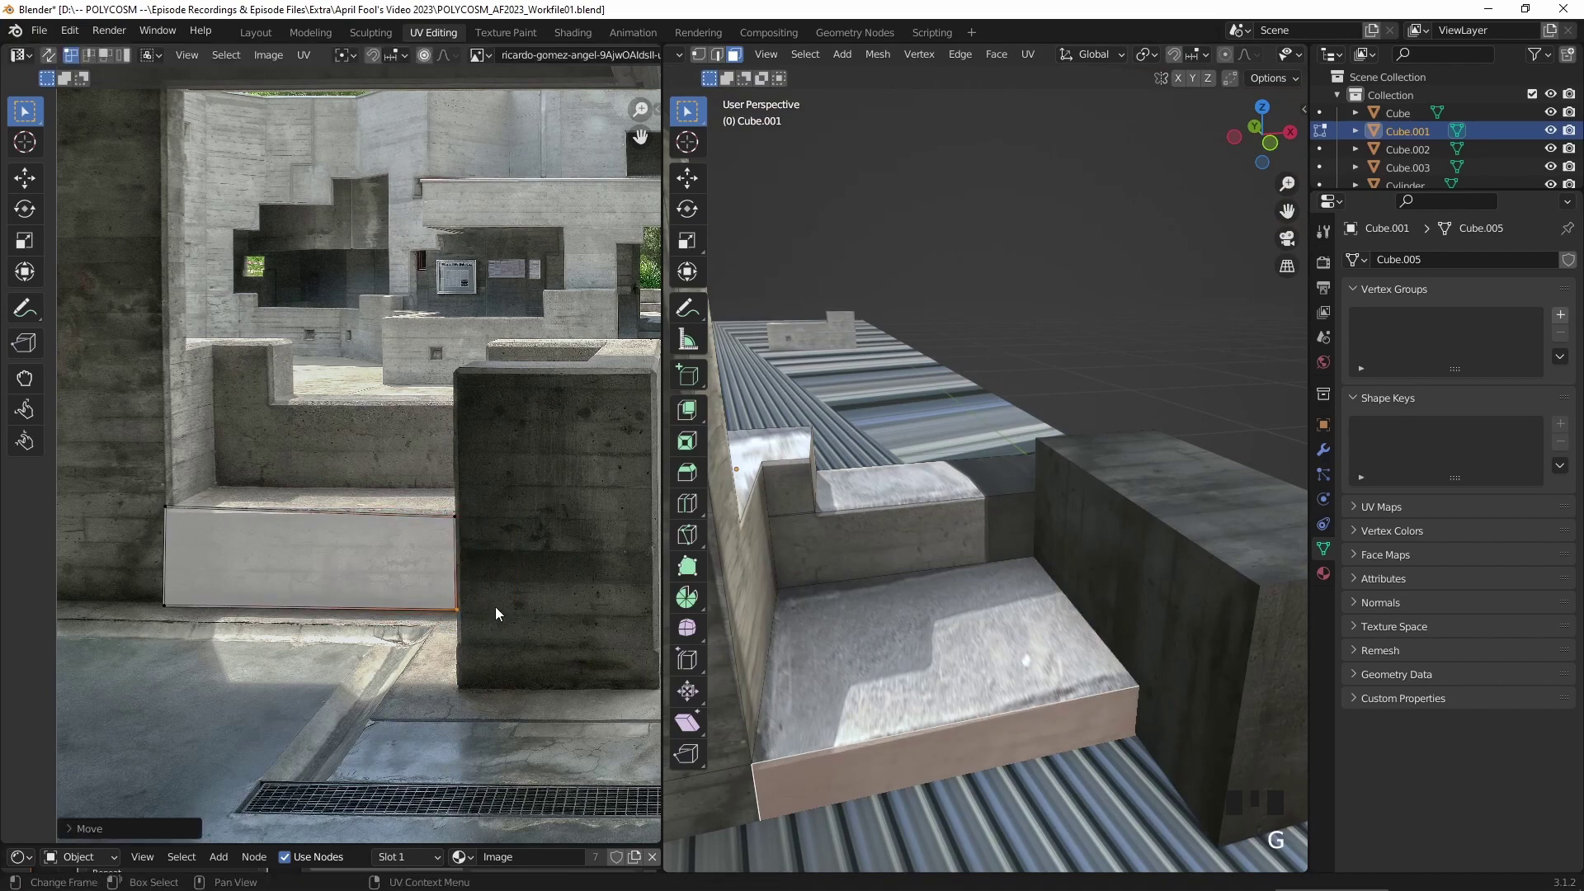
{"action": "left_click", "coordinate": [161, 513]}
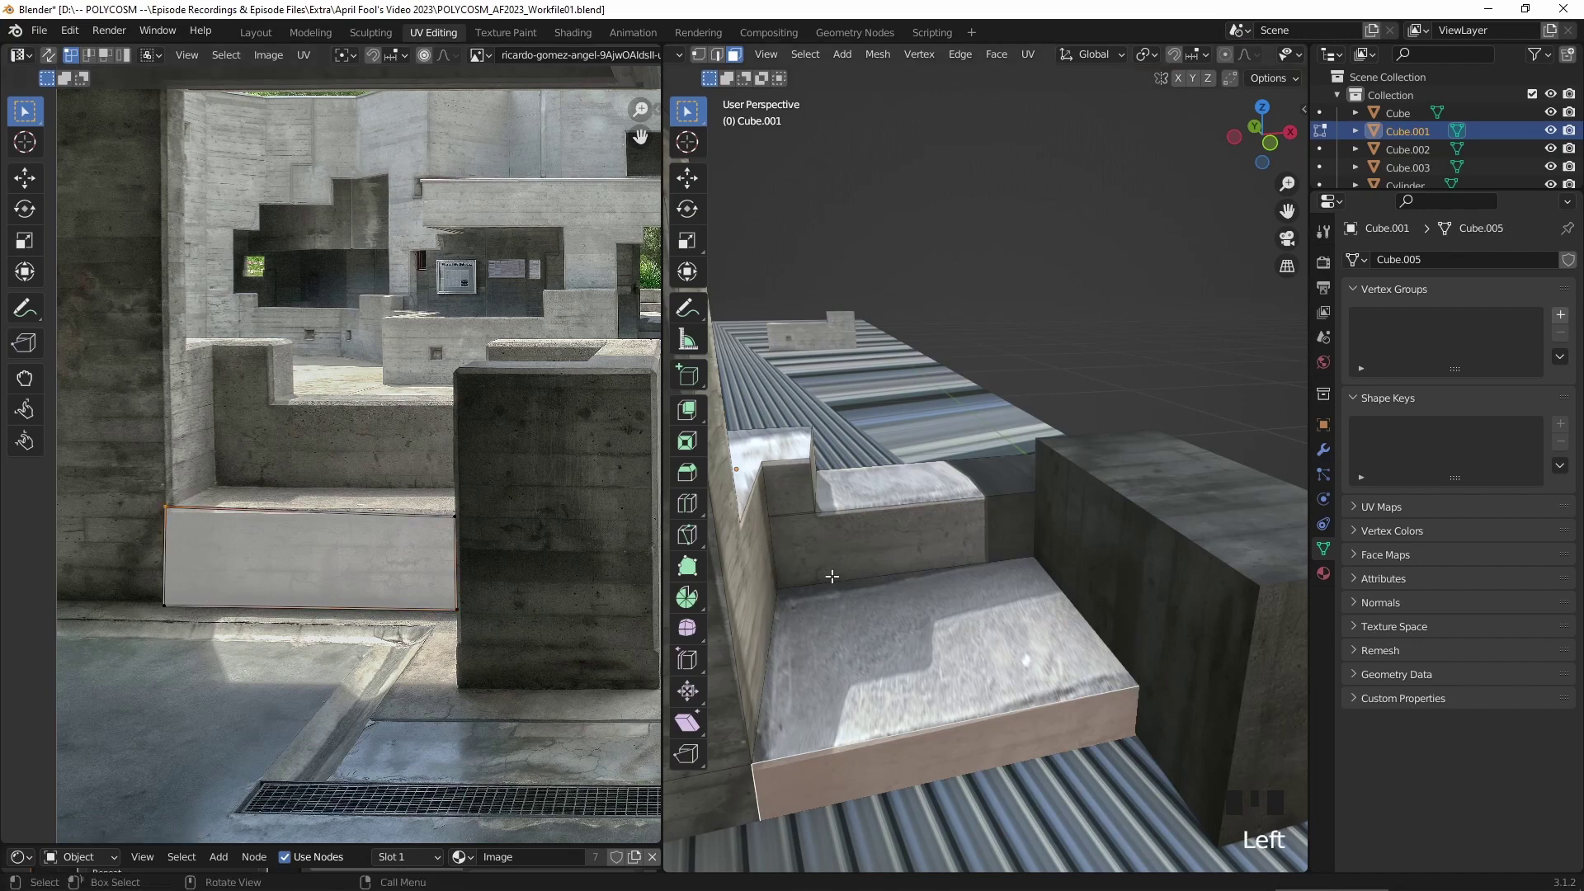
{"action": "key", "text": "Tab"}
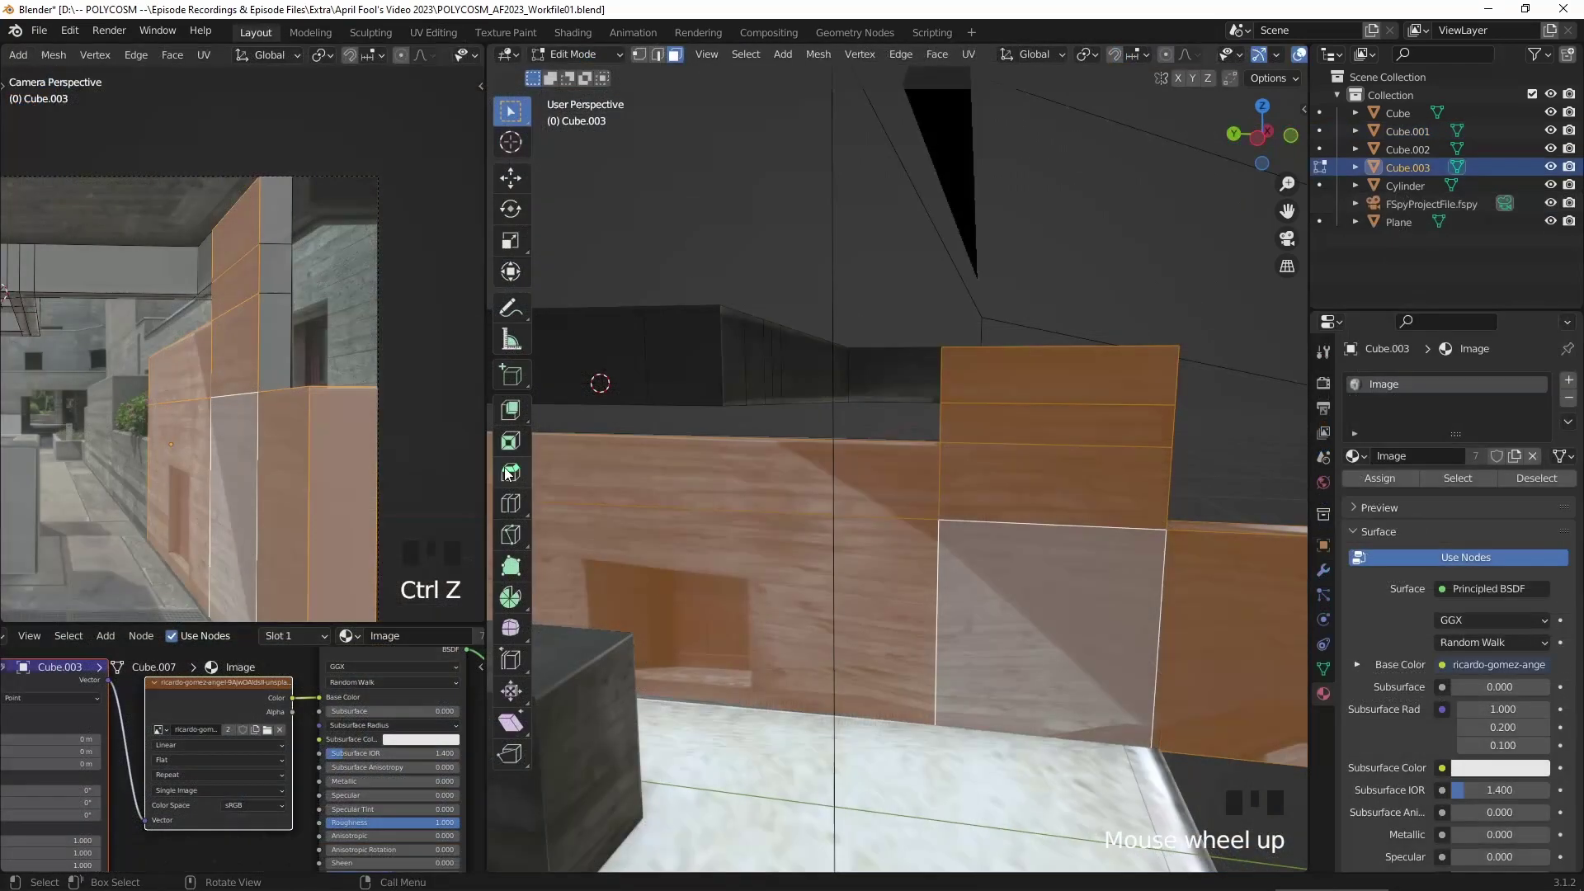
- Add vertical and horizontal loop cuts across the long wall with the red door
{"action": "left_click", "coordinate": [510, 502]}
{"action": "middle_click_drag", "start_coordinate": [685, 495], "coordinate": [771, 495], "text": "shift"}
{"action": "left_click_drag", "start_coordinate": [745, 495], "coordinate": [682, 479]}
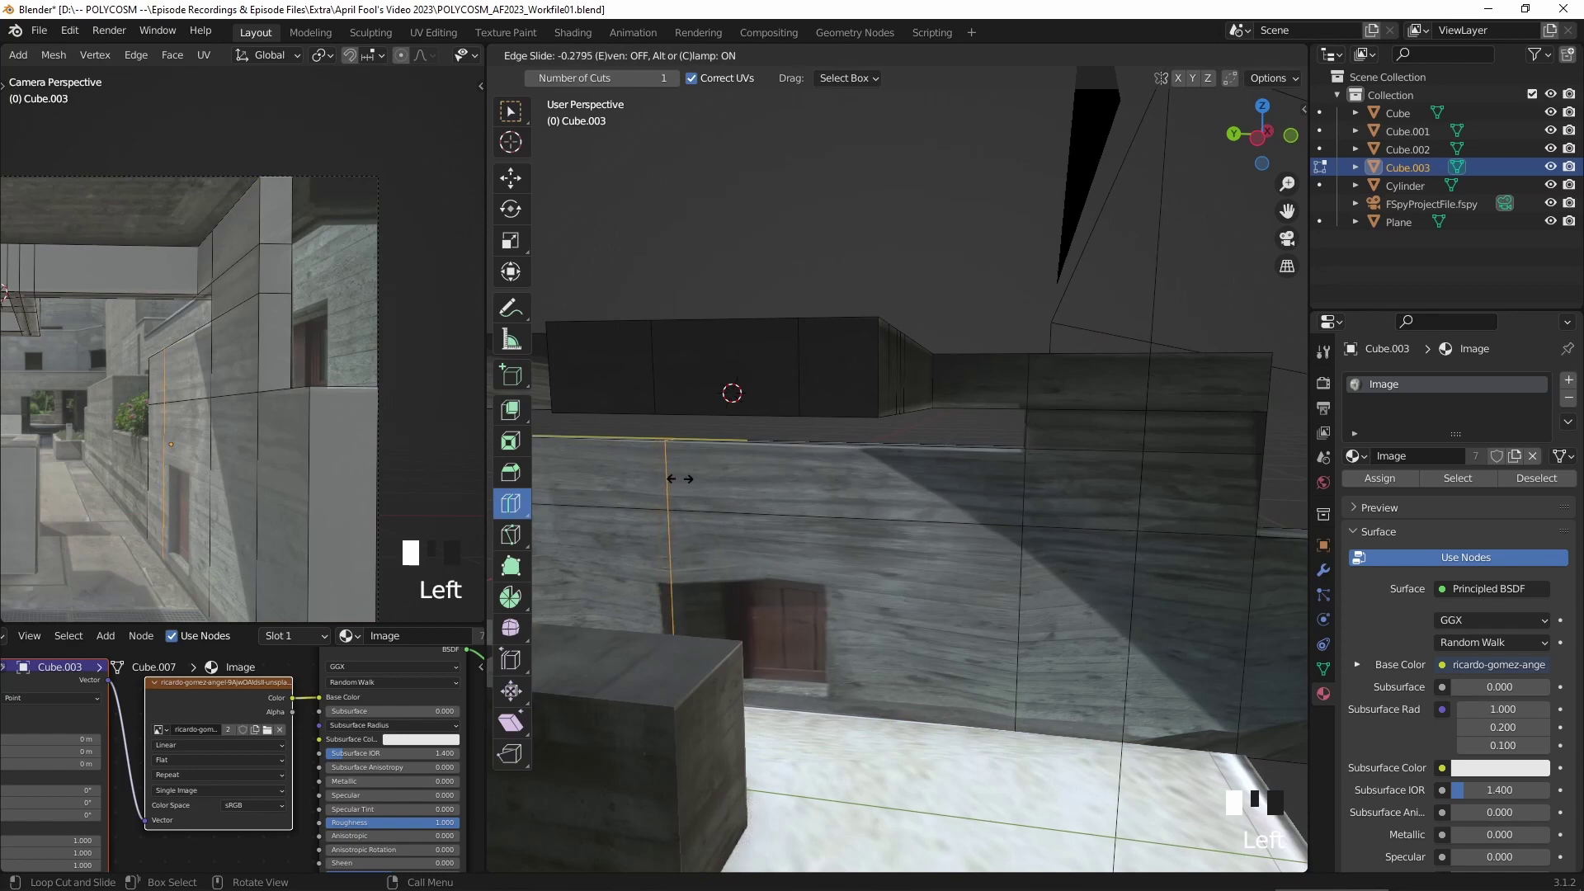
{"action": "left_click_drag", "start_coordinate": [739, 458], "coordinate": [905, 444]}
{"action": "scroll", "coordinate": [148, 453], "scroll_direction": "up", "scroll_amount": 2}
{"action": "middle_click_drag", "start_coordinate": [148, 453], "coordinate": [264, 405], "text": "shift"}
{"action": "left_click_drag", "start_coordinate": [902, 606], "coordinate": [897, 584]}
{"action": "middle_click_drag", "start_coordinate": [897, 584], "coordinate": [928, 492], "text": "shift"}
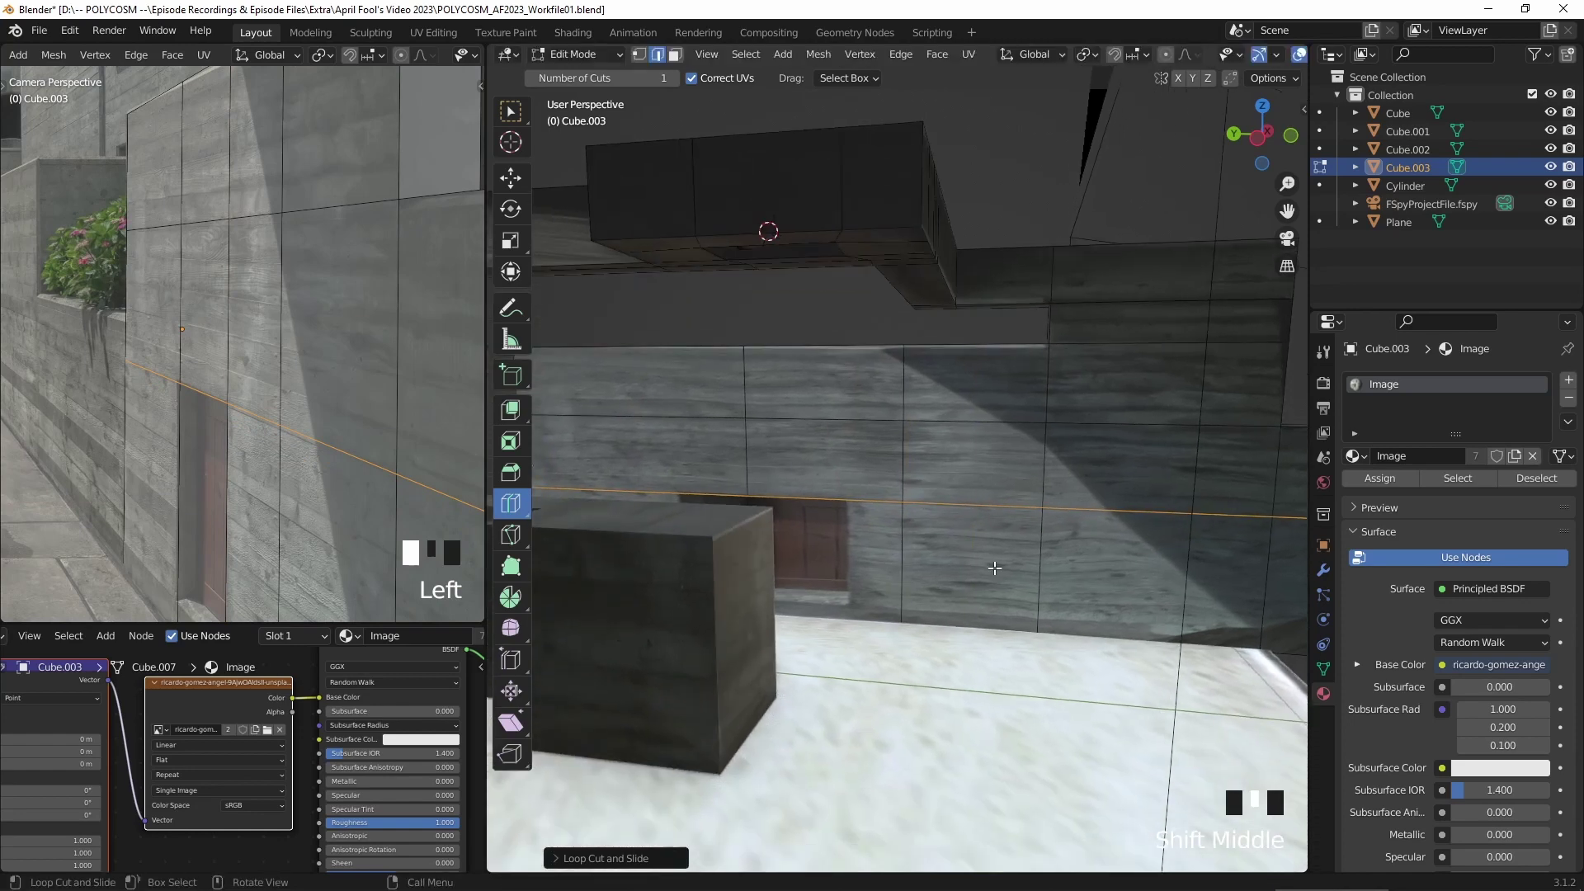
{"action": "left_click_drag", "start_coordinate": [1247, 589], "coordinate": [1204, 633]}
{"action": "middle_click_drag", "start_coordinate": [1204, 633], "coordinate": [1188, 627]}
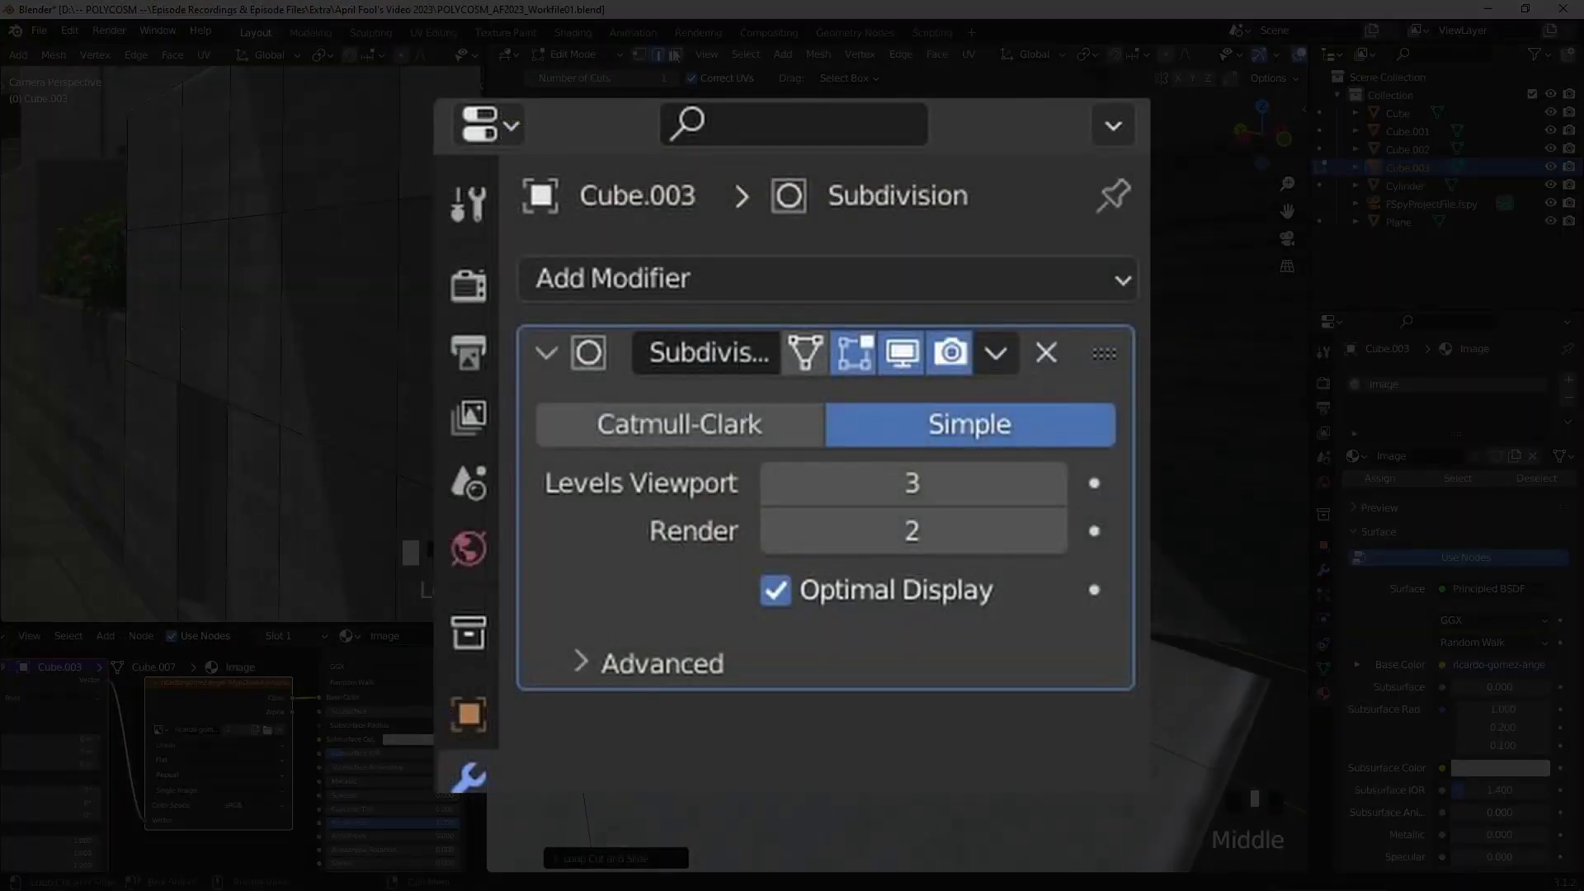
{"action": "left_click", "coordinate": [1258, 582]}
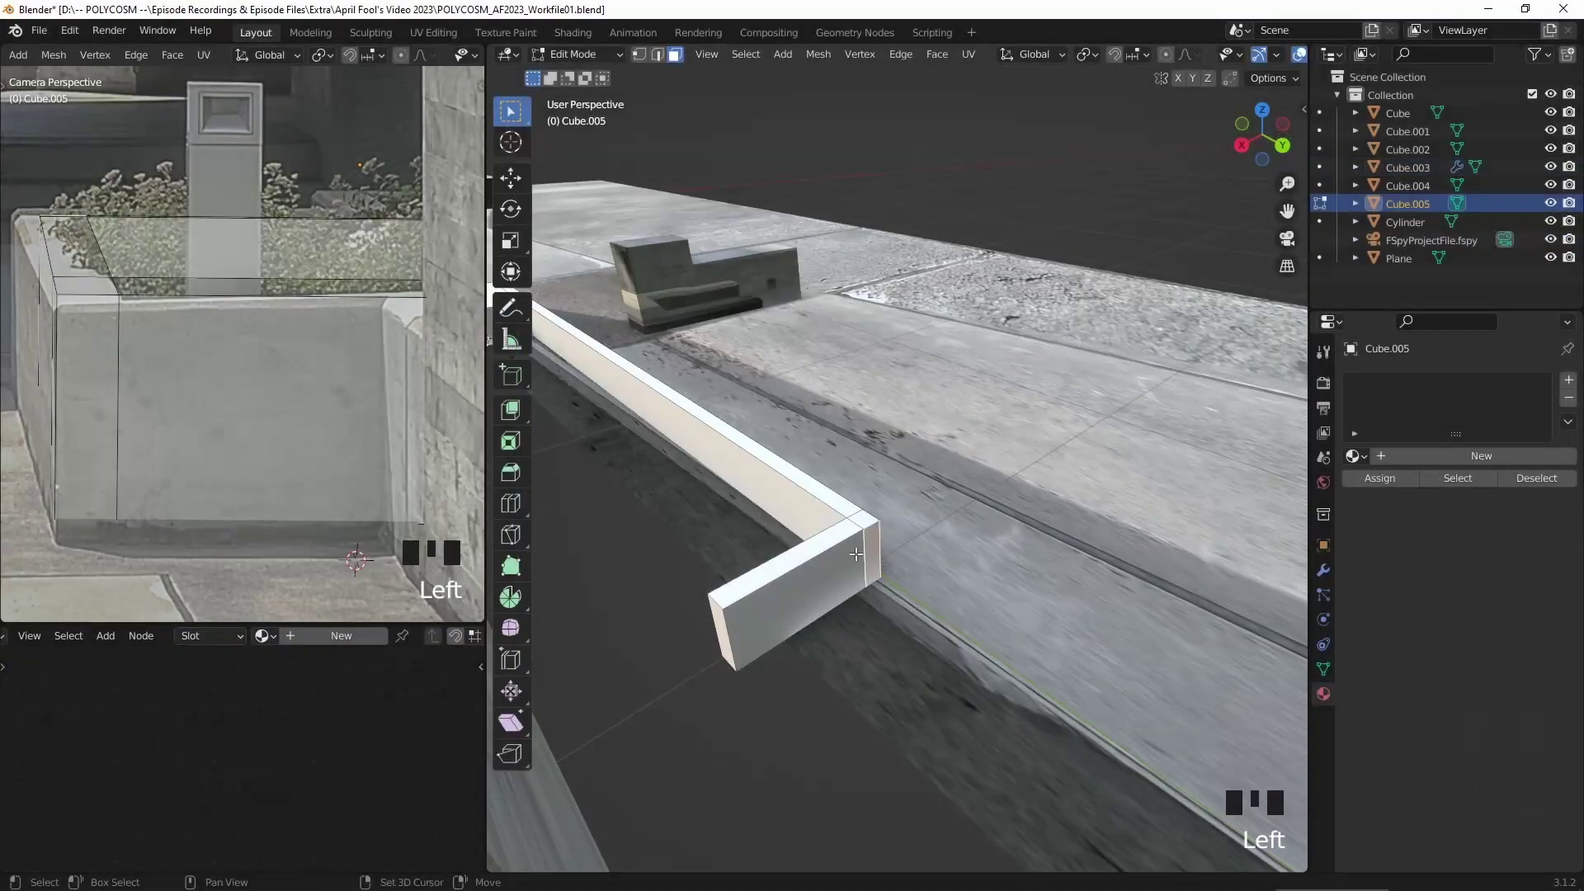
- Move the outer end faces of the planter wall along global Y to thicken its short end arm into a block
{"action": "left_click", "coordinate": [861, 549], "text": "shift"}
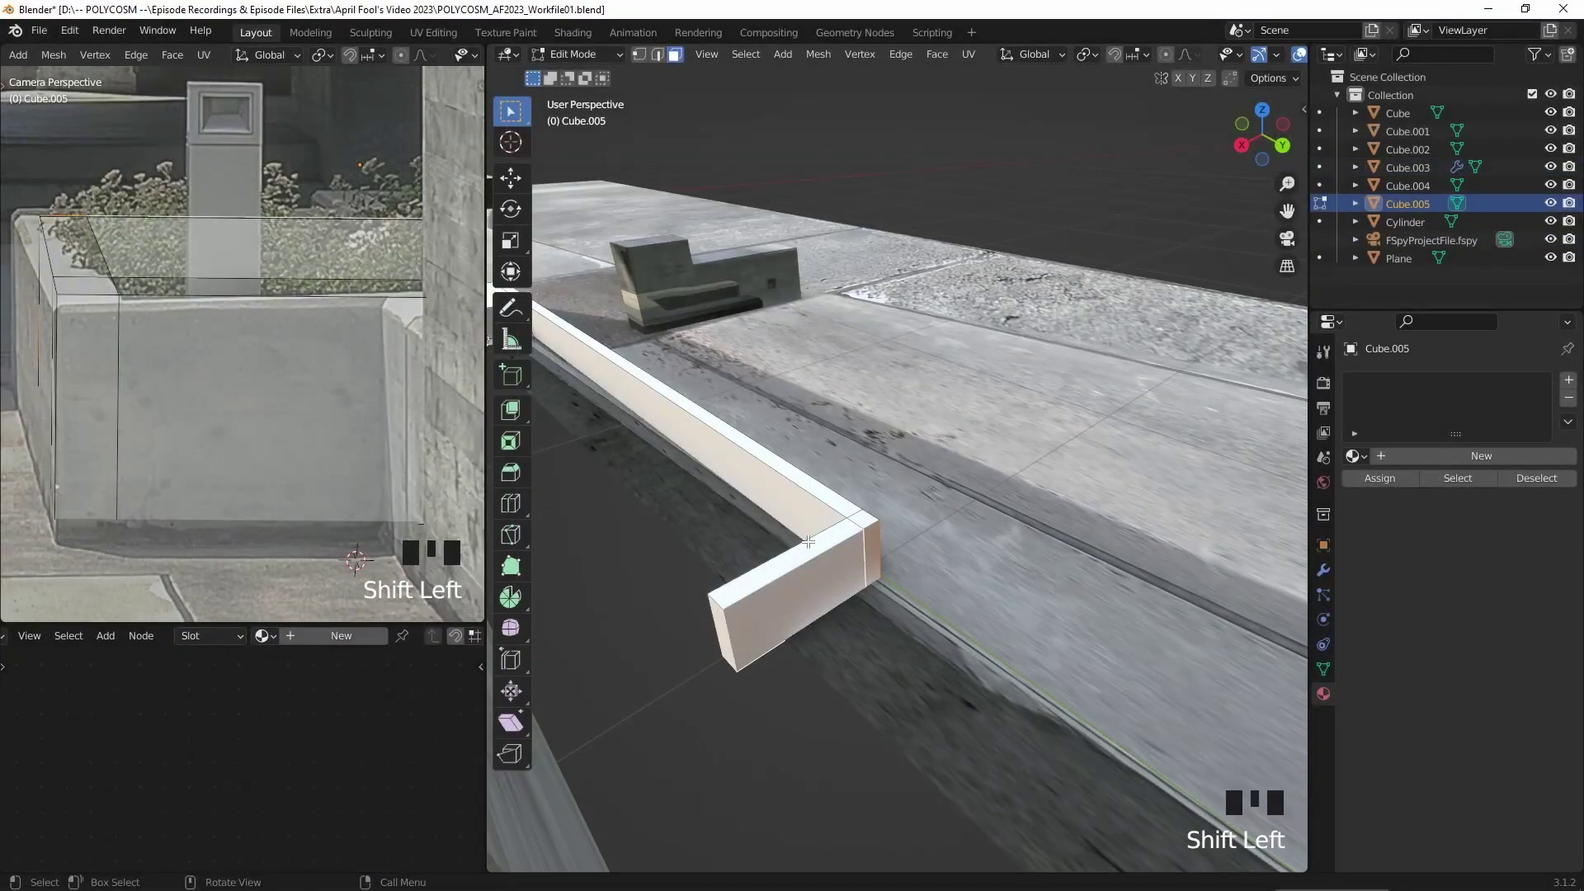
{"action": "middle_click_drag", "start_coordinate": [861, 550], "coordinate": [1135, 544]}
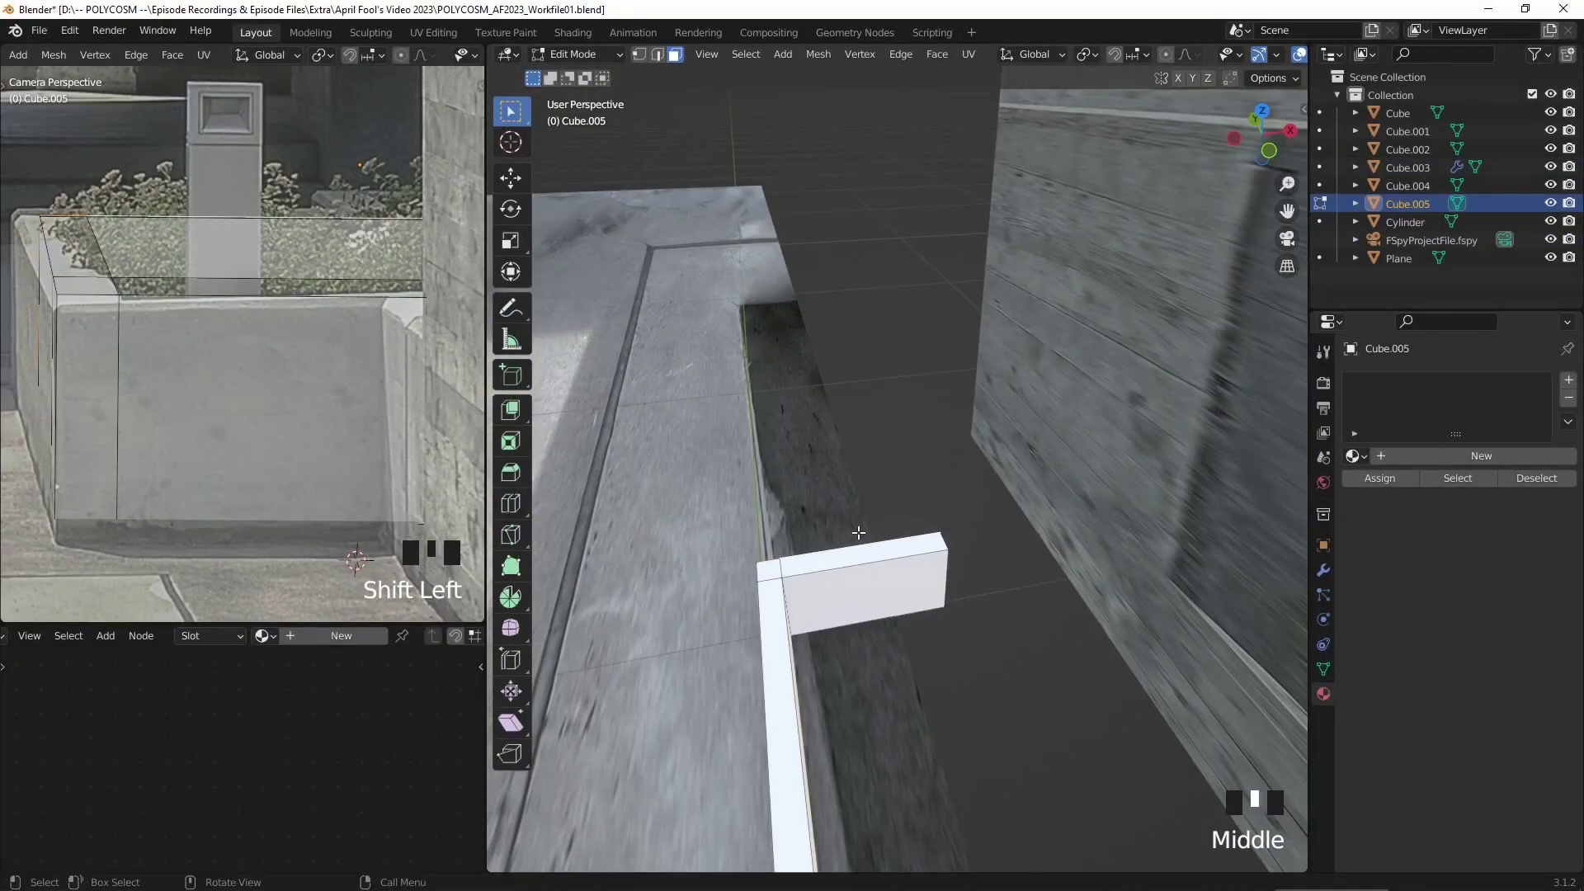
{"action": "key", "text": "g"}
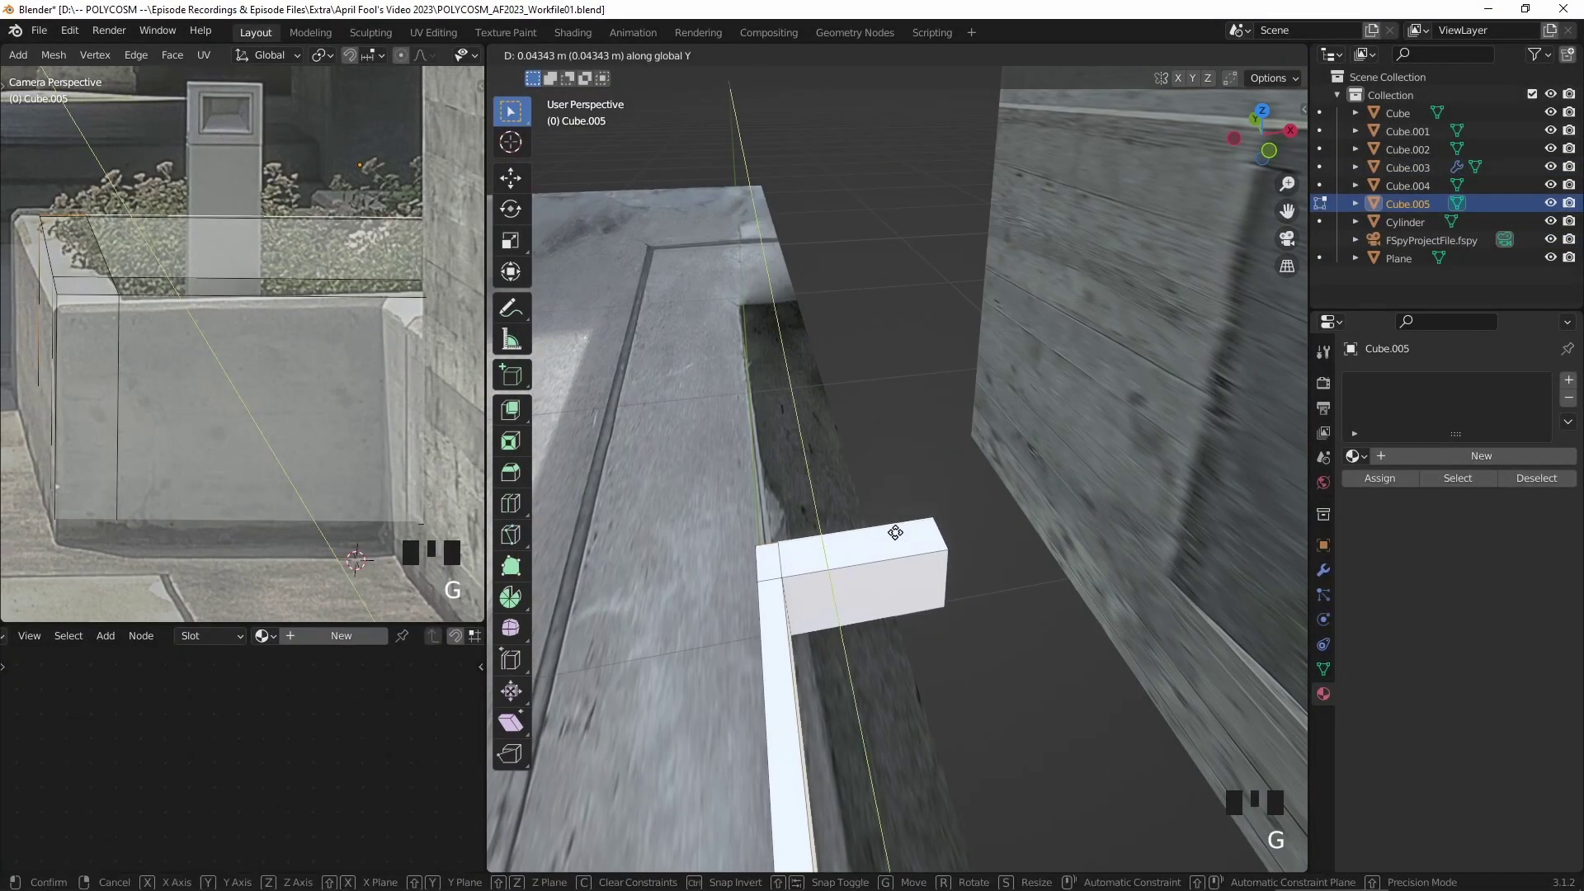
{"action": "left_click", "coordinate": [839, 448]}
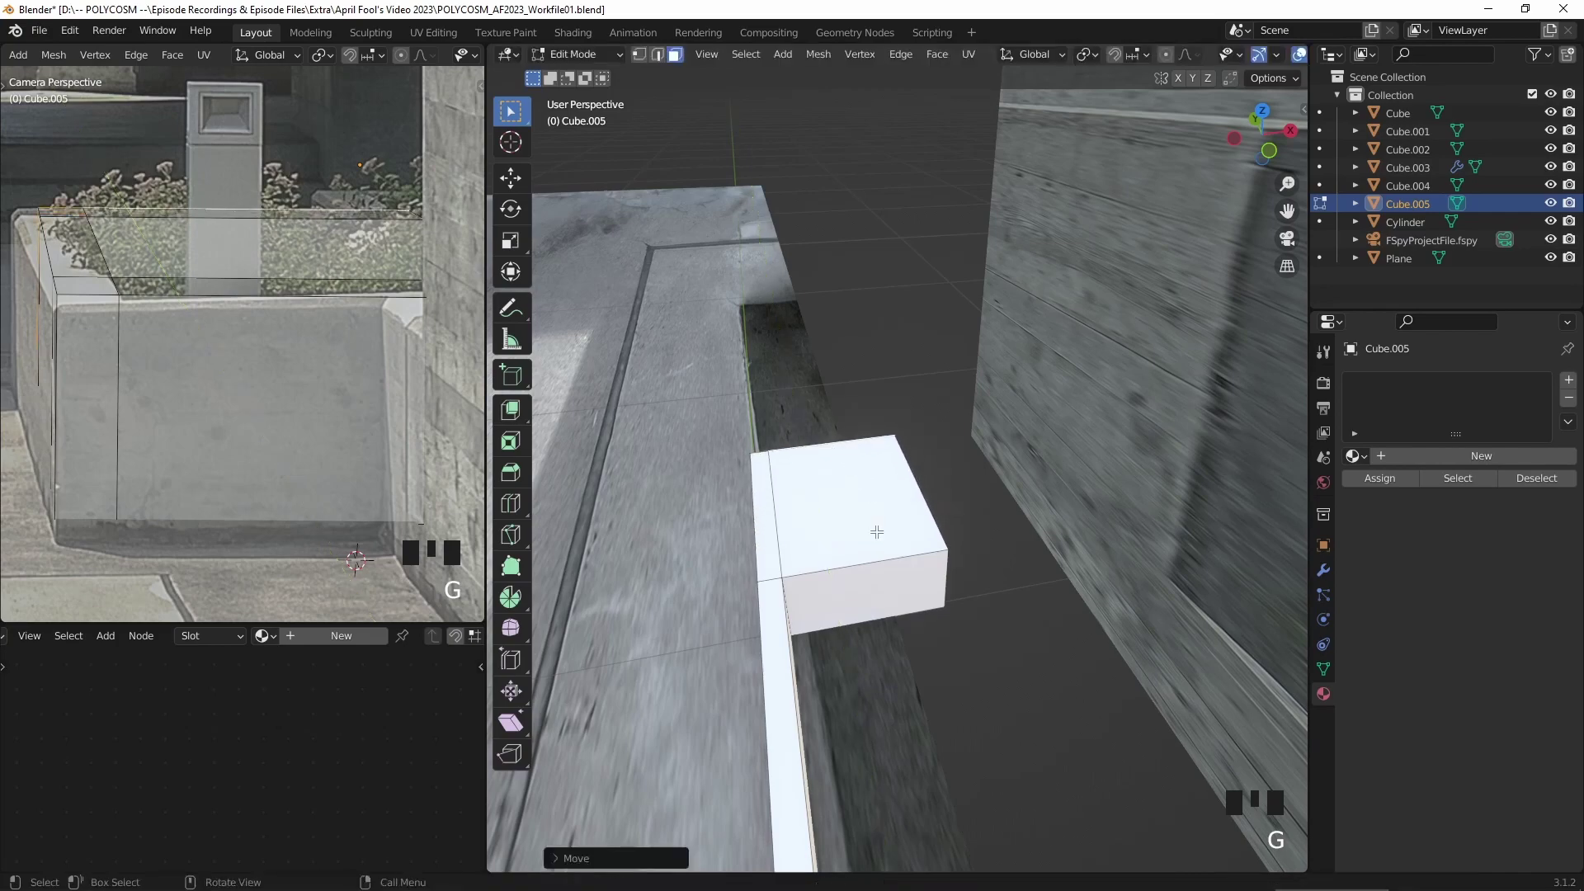
- Project the whole planter wall's UVs from the camera view and assign the Image material to it
{"action": "middle_click_drag", "start_coordinate": [877, 532], "coordinate": [962, 471], "text": "shift"}
{"action": "scroll", "coordinate": [990, 462], "scroll_direction": "down", "scroll_amount": 4}
{"action": "middle_click_drag", "start_coordinate": [1054, 448], "coordinate": [932, 511], "text": "shift"}
{"action": "scroll", "coordinate": [932, 512], "scroll_direction": "up", "scroll_amount": 4}
{"action": "key", "text": "Tab"}
{"action": "key", "text": "Tab"}
{"action": "key", "text": "a"}
{"action": "key", "text": "u"}
{"action": "left_click", "coordinate": [924, 505]}
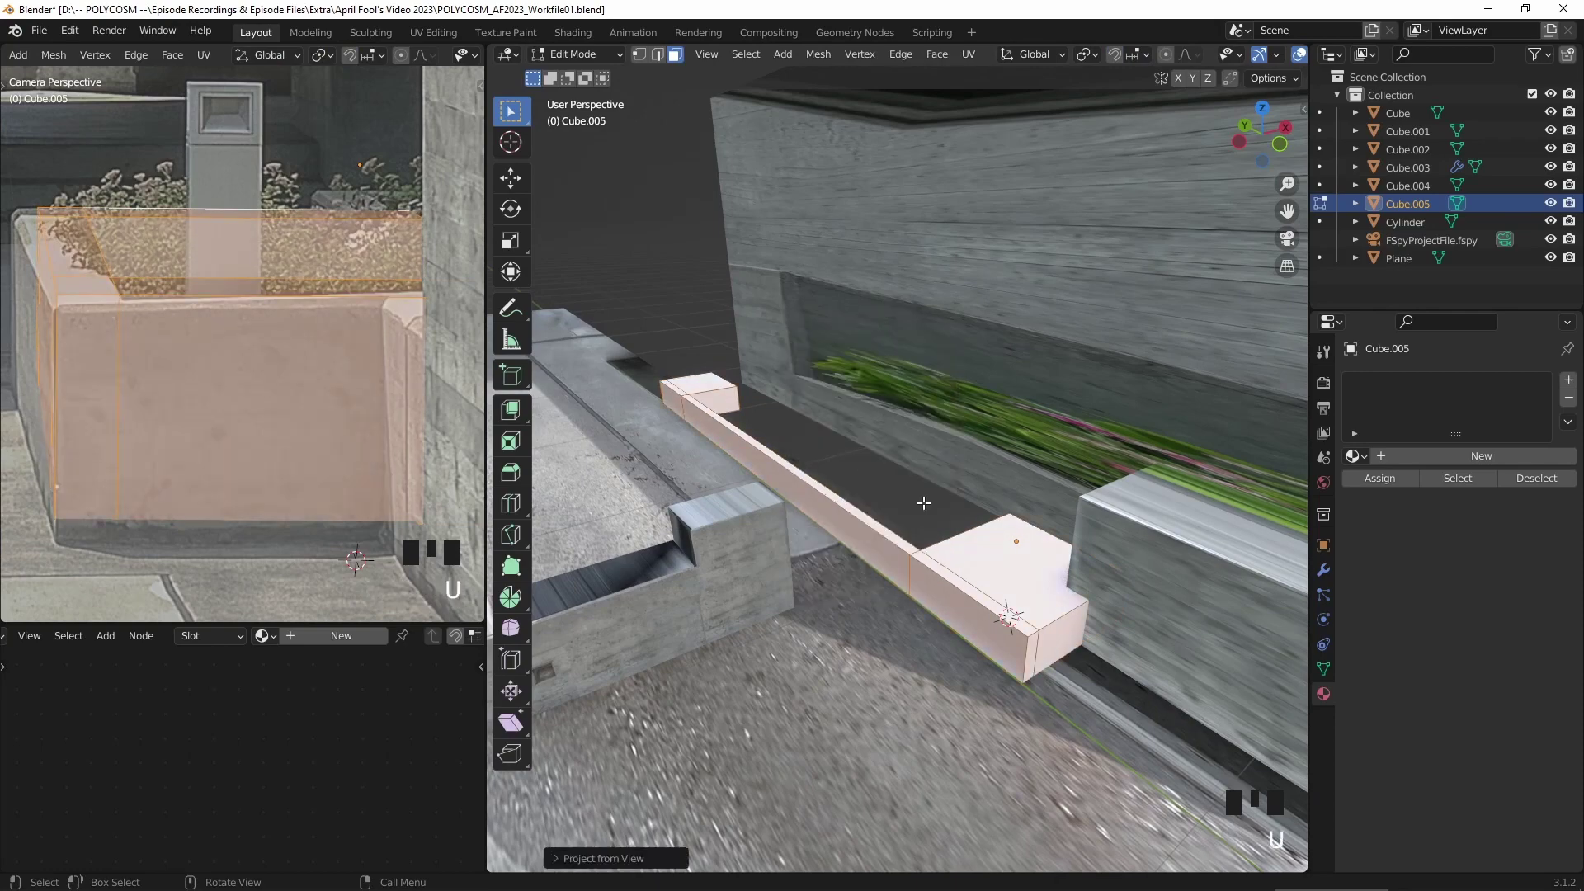
{"action": "key", "text": "u"}
{"action": "left_click", "coordinate": [238, 330]}
{"action": "key", "text": "Tab"}
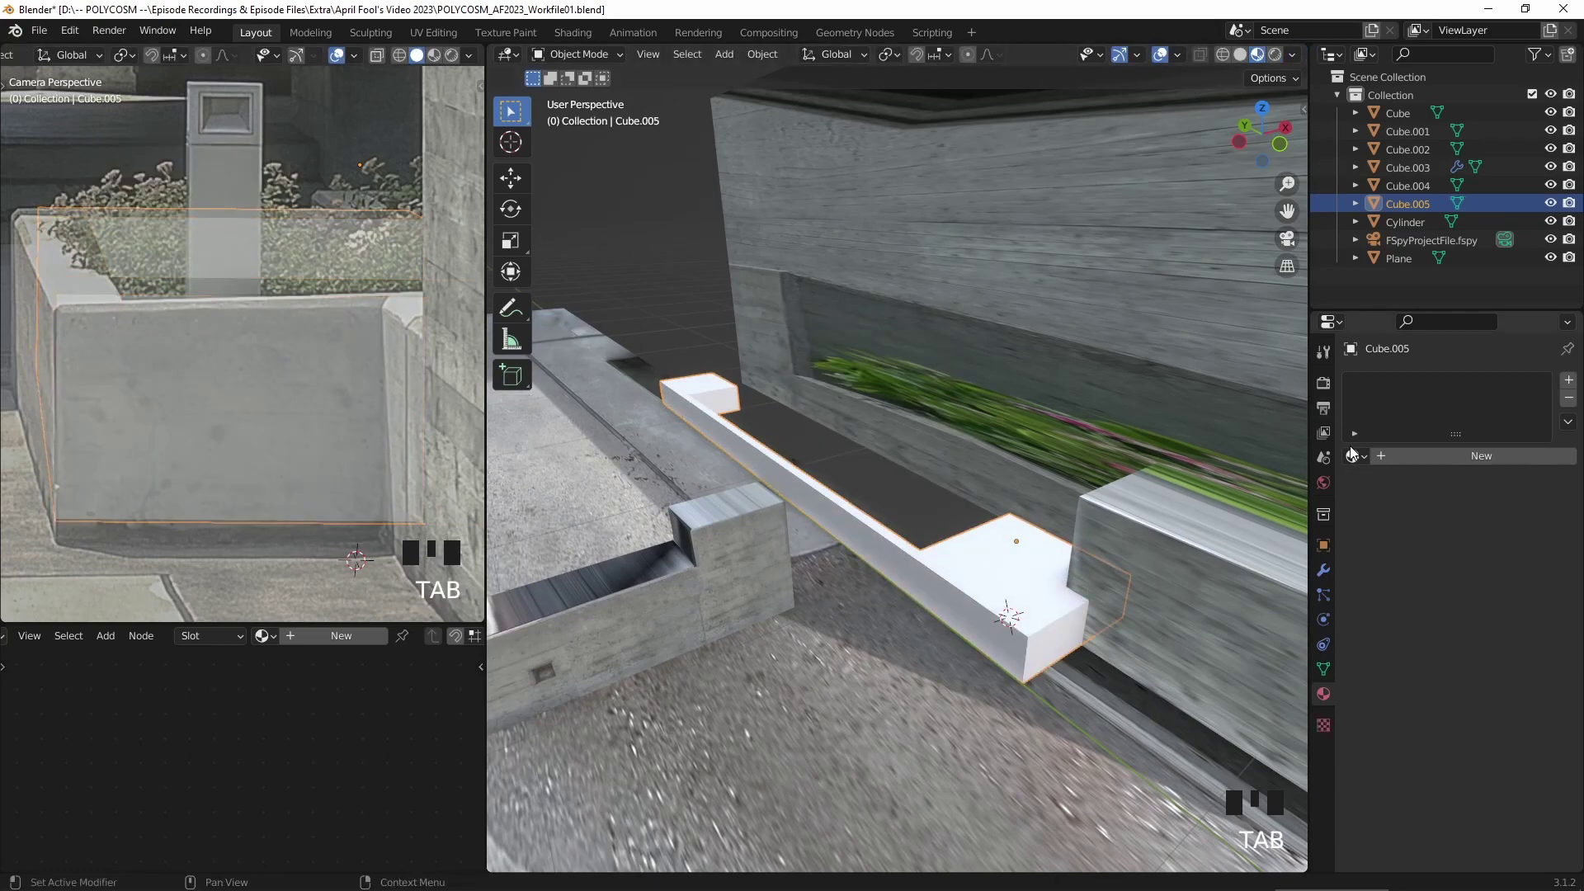
{"action": "left_click", "coordinate": [1353, 455]}
{"action": "left_click", "coordinate": [1180, 484]}
- Try scaling all objects and the camera together along global Y to shorten the scene's depth, and undo it
{"action": "scroll", "coordinate": [924, 461], "scroll_direction": "down", "scroll_amount": 3}
{"action": "middle_click_drag", "start_coordinate": [924, 461], "coordinate": [1012, 473]}
{"action": "scroll", "coordinate": [859, 429], "scroll_direction": "down", "scroll_amount": 2}
{"action": "scroll", "coordinate": [1156, 417], "scroll_direction": "down", "scroll_amount": 2}
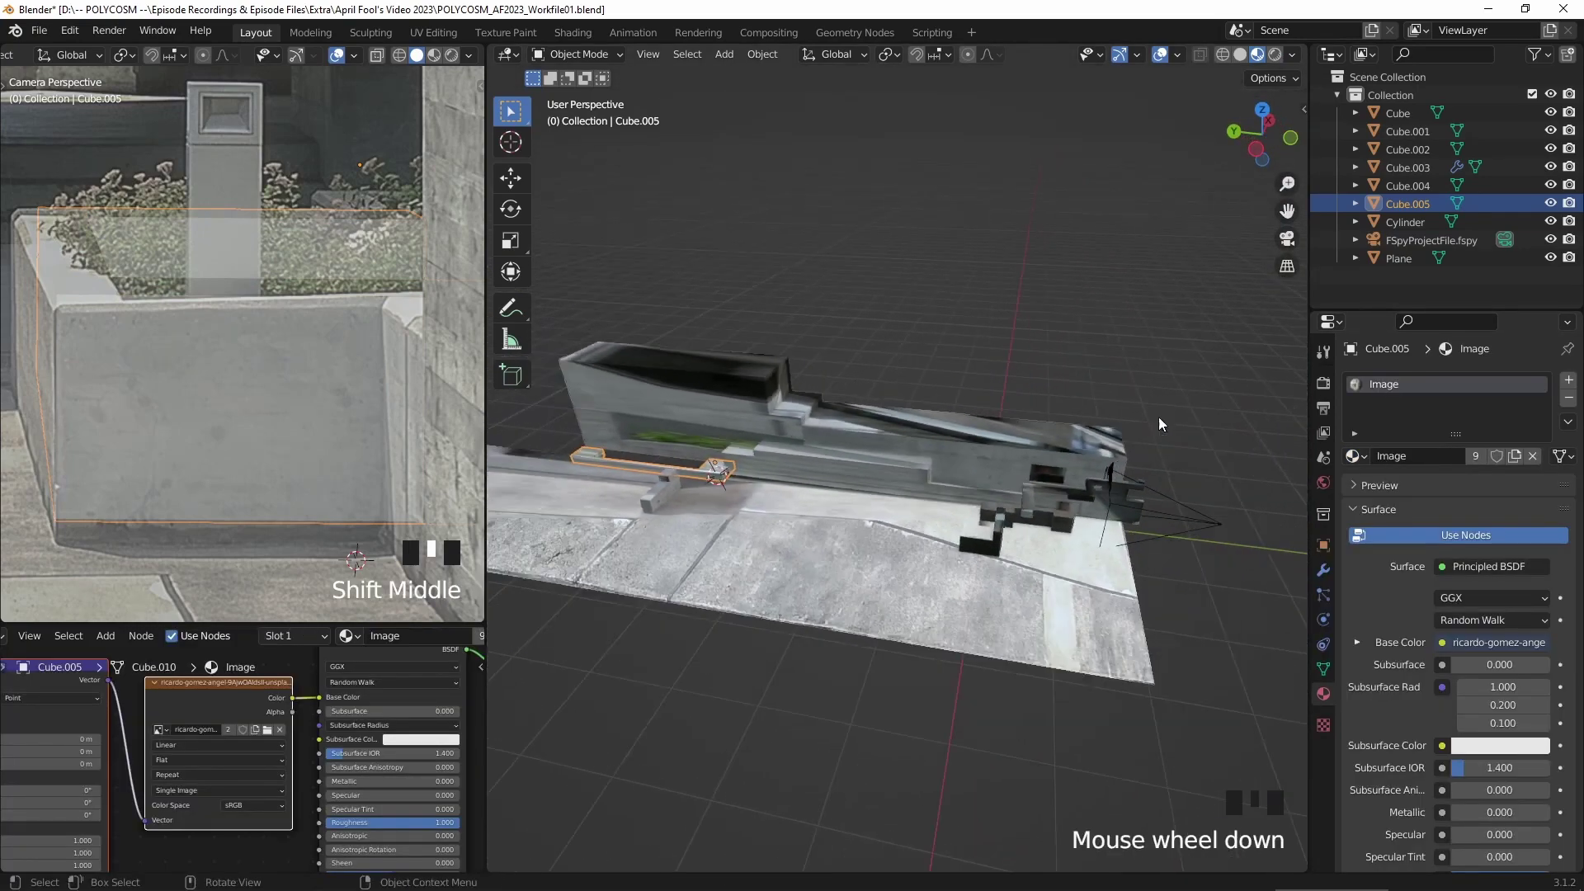
{"action": "key", "text": "a"}
{"action": "key", "text": "s"}
{"action": "key", "text": "x"}
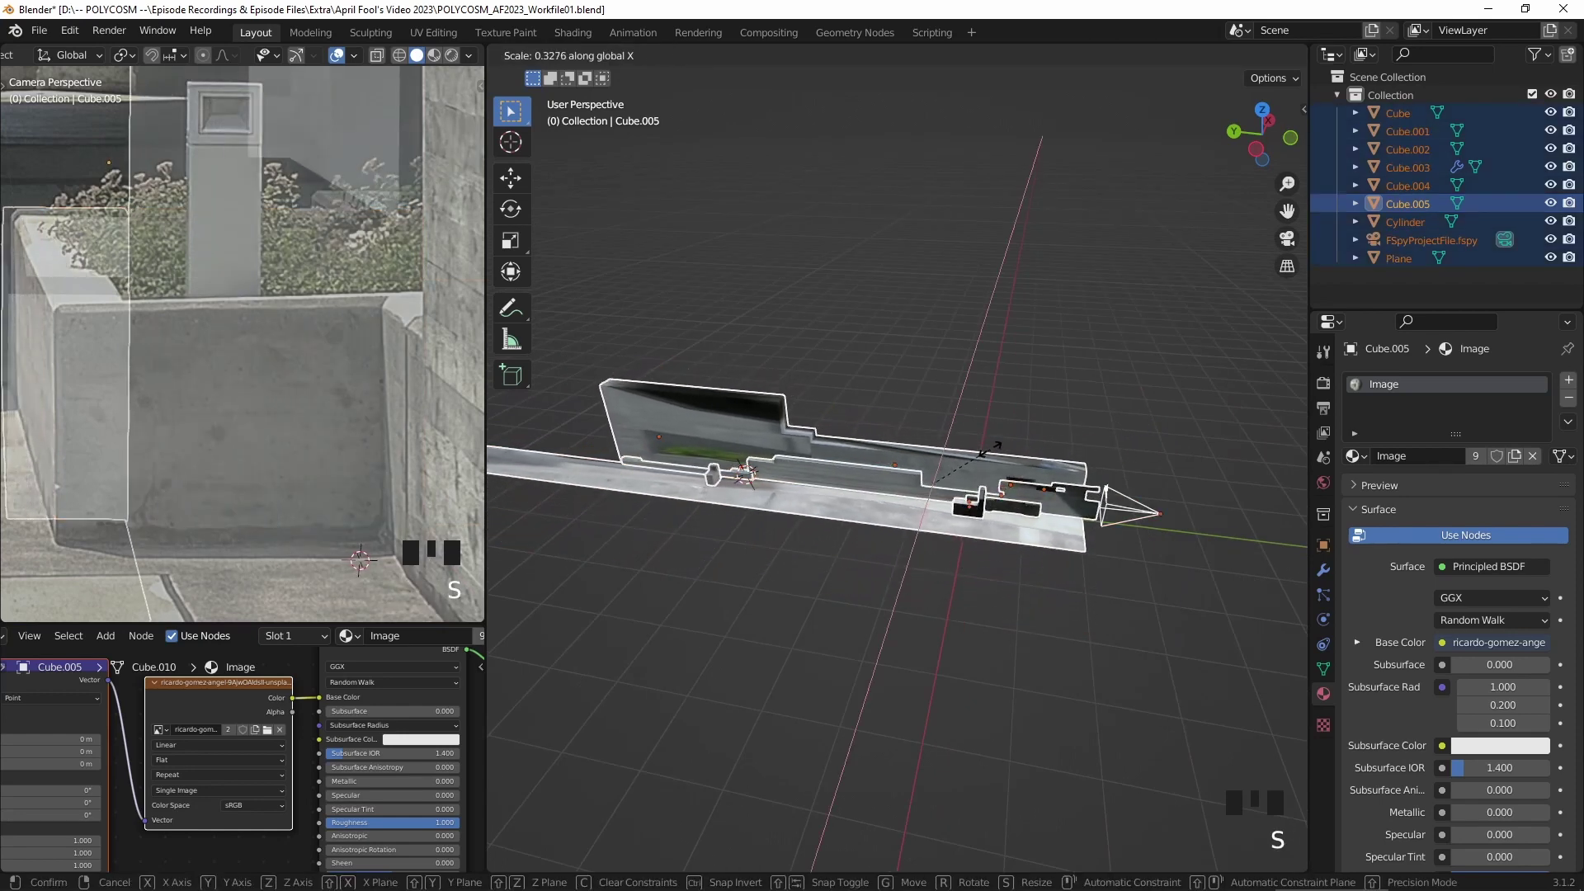
{"action": "key", "text": "y"}
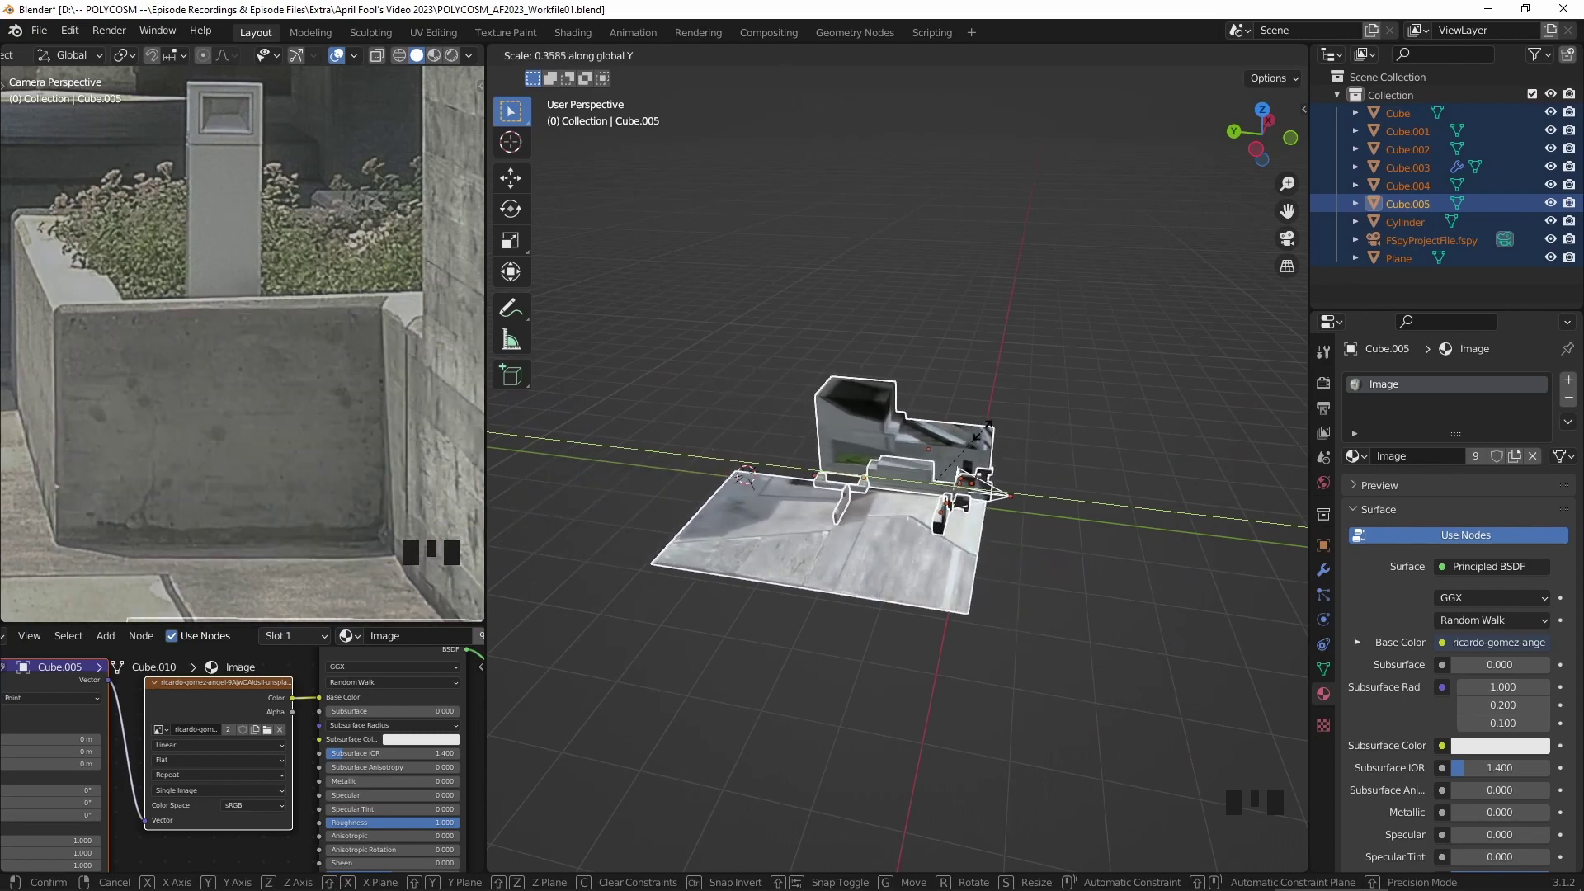
{"action": "left_click", "coordinate": [987, 463]}
{"action": "scroll", "coordinate": [990, 470], "scroll_direction": "up", "scroll_amount": 7}
{"action": "middle_click_drag", "start_coordinate": [1022, 498], "coordinate": [830, 528]}
{"action": "scroll", "coordinate": [911, 474], "scroll_direction": "up", "scroll_amount": 2}
{"action": "key", "text": "ctrl+z"}
- Examine the textured courtyard model from several angles, including beneath the ceiling
{"action": "middle_click_drag", "start_coordinate": [836, 464], "coordinate": [1171, 592]}
{"action": "scroll", "coordinate": [943, 447], "scroll_direction": "down", "scroll_amount": 2}
{"action": "scroll", "coordinate": [277, 295], "scroll_direction": "down", "scroll_amount": 6}
{"action": "middle_click_drag", "start_coordinate": [277, 295], "coordinate": [439, 310], "text": "shift"}
{"action": "middle_click_drag", "start_coordinate": [540, 394], "coordinate": [615, 410], "text": "shift"}
{"action": "scroll", "coordinate": [219, 280], "scroll_direction": "down", "scroll_amount": 2}
{"action": "middle_click_drag", "start_coordinate": [220, 280], "coordinate": [245, 422], "text": "shift"}
{"action": "scroll", "coordinate": [720, 340], "scroll_direction": "up", "scroll_amount": 3}
{"action": "middle_click_drag", "start_coordinate": [807, 319], "coordinate": [963, 479], "text": "shift"}
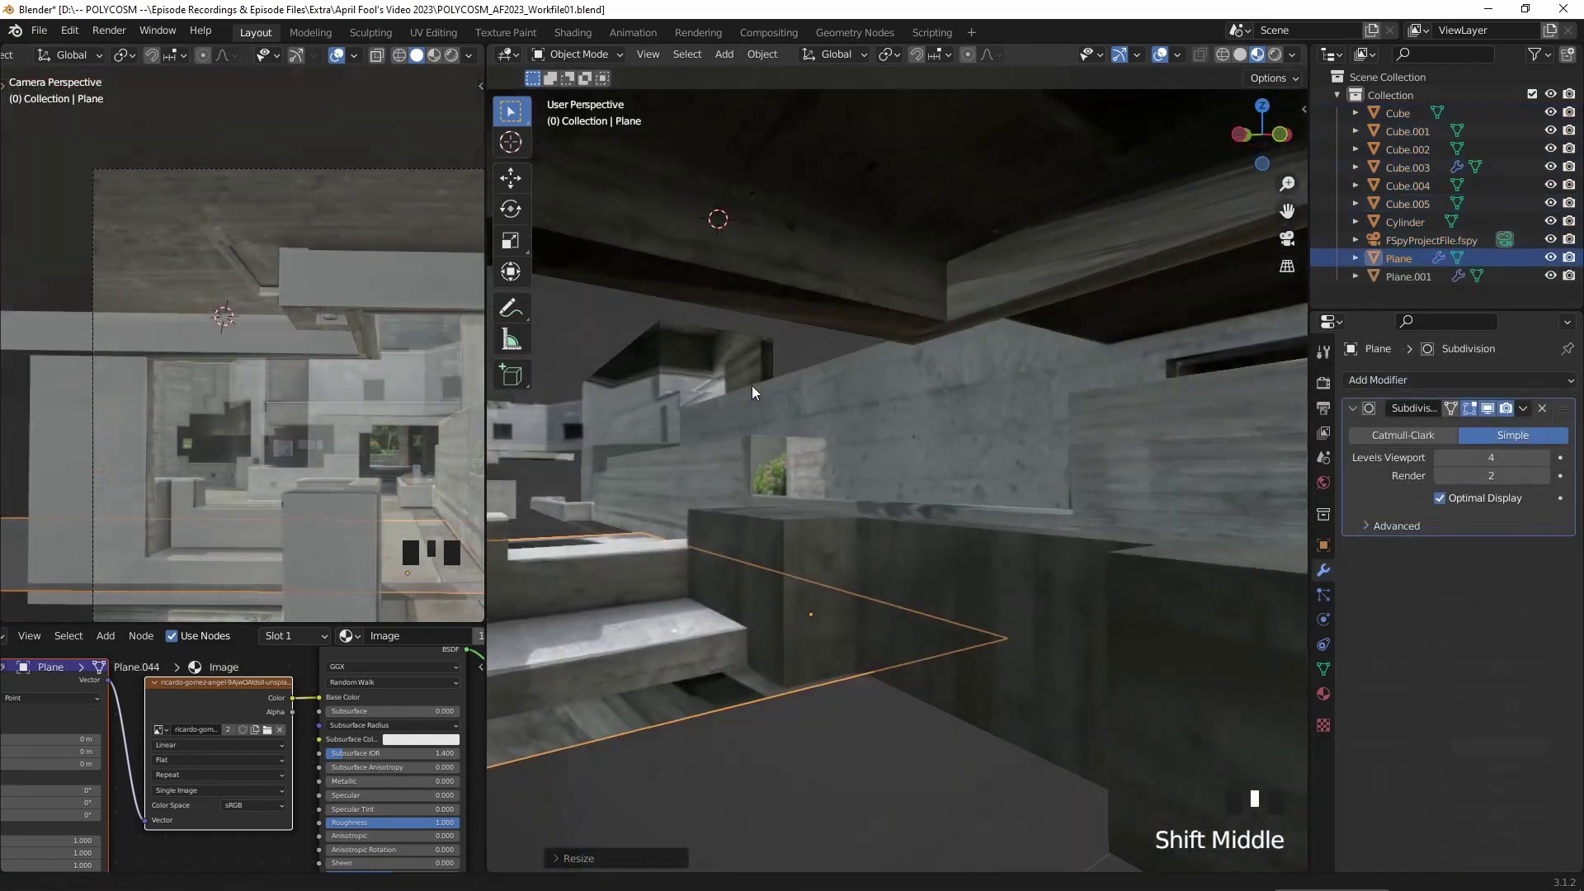
{"action": "middle_click_drag", "start_coordinate": [752, 391], "coordinate": [765, 403], "text": "shift"}
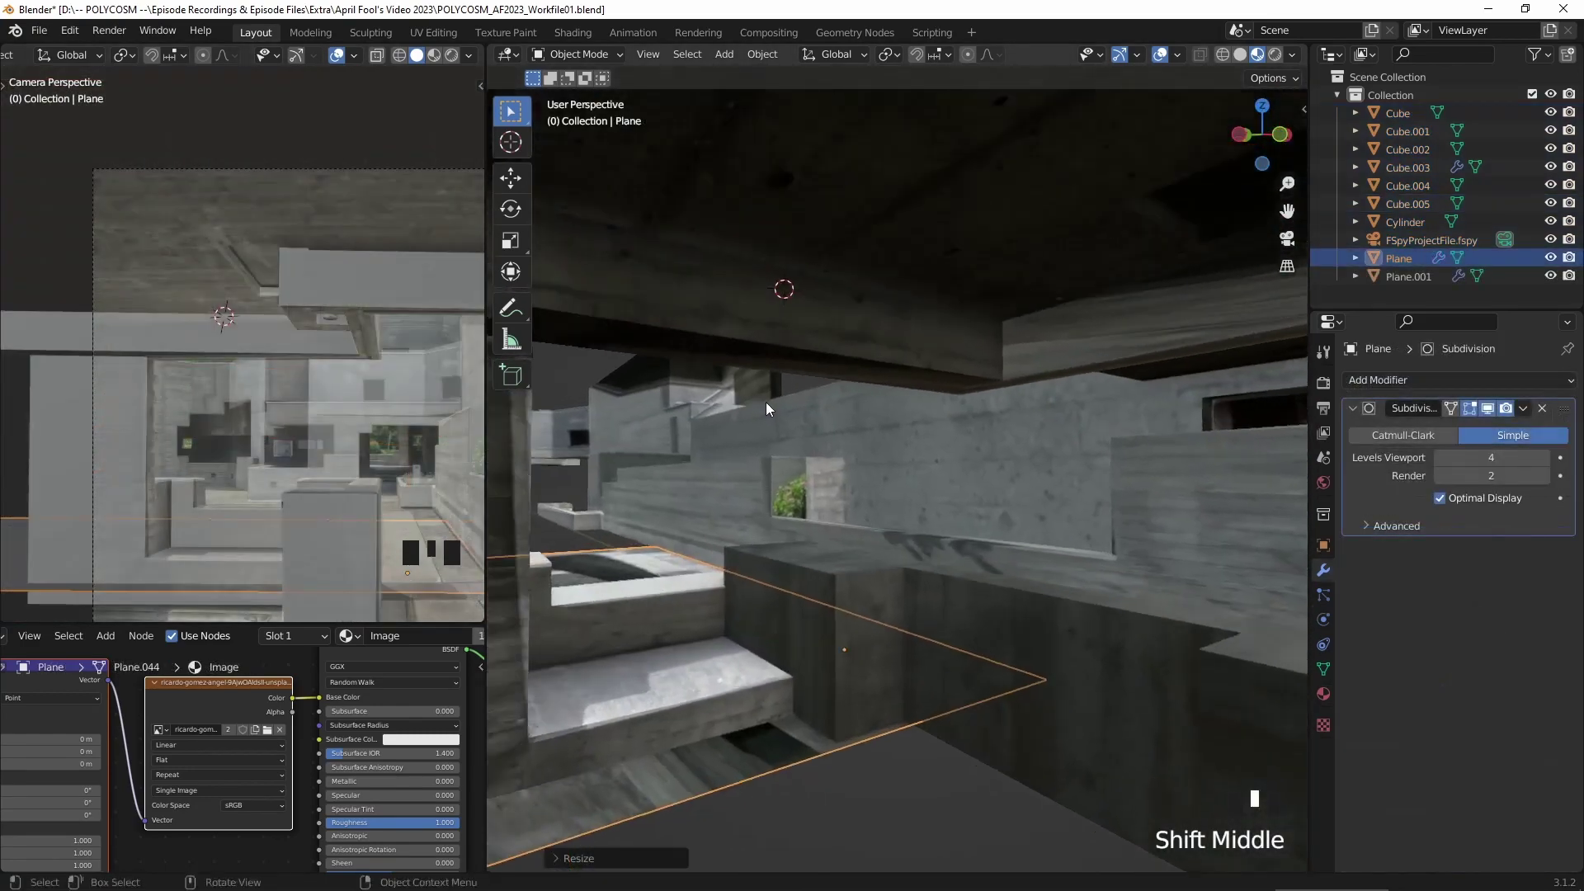
- Undo the last resize and cut lengthwise and crosswise edge loops into the floor plane
{"action": "key", "text": "ctrl+z"}
{"action": "scroll", "coordinate": [903, 490], "scroll_direction": "down", "scroll_amount": 2}
{"action": "key", "text": "Tab"}
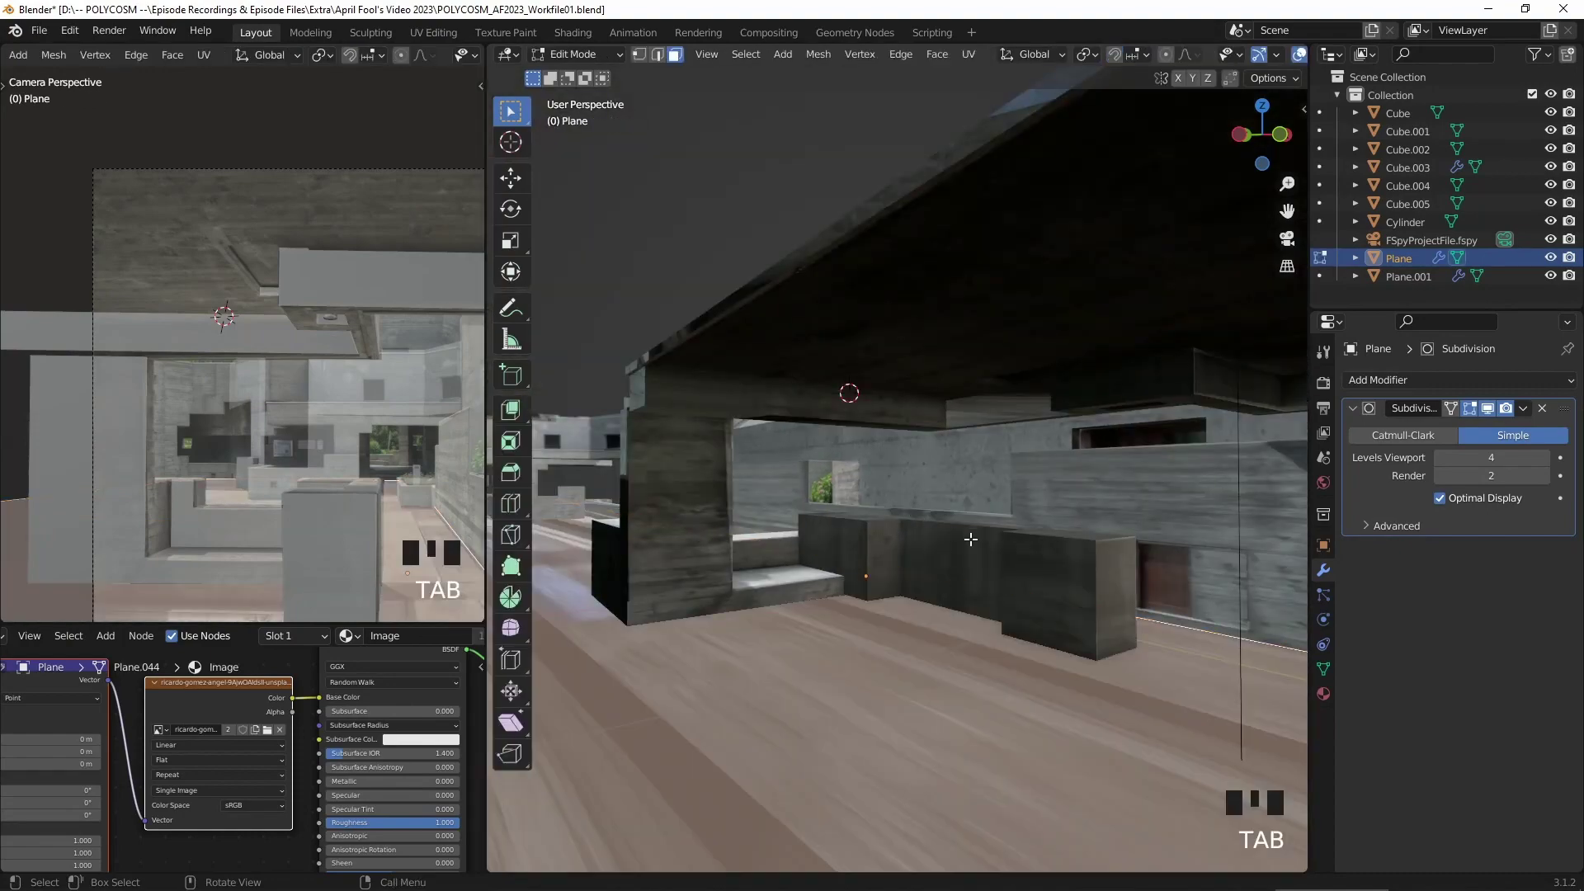
{"action": "middle_click_drag", "start_coordinate": [990, 544], "coordinate": [800, 582]}
{"action": "key", "text": "Tab"}
{"action": "key", "text": "Tab"}
{"action": "left_click_drag", "start_coordinate": [800, 583], "coordinate": [1160, 836]}
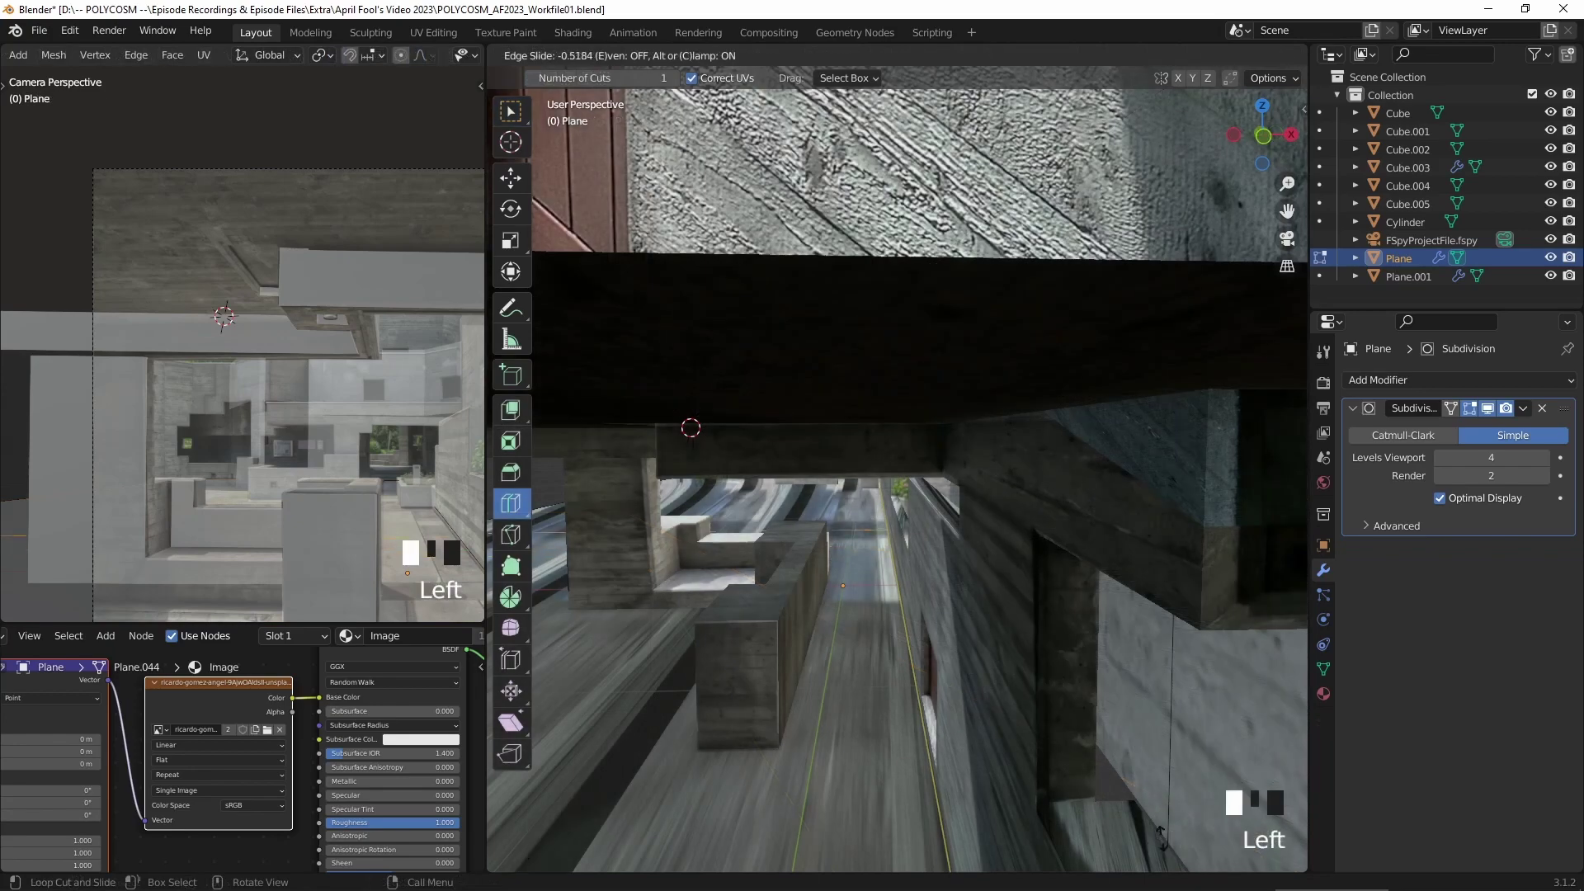
{"action": "left_click", "coordinate": [1181, 132]}
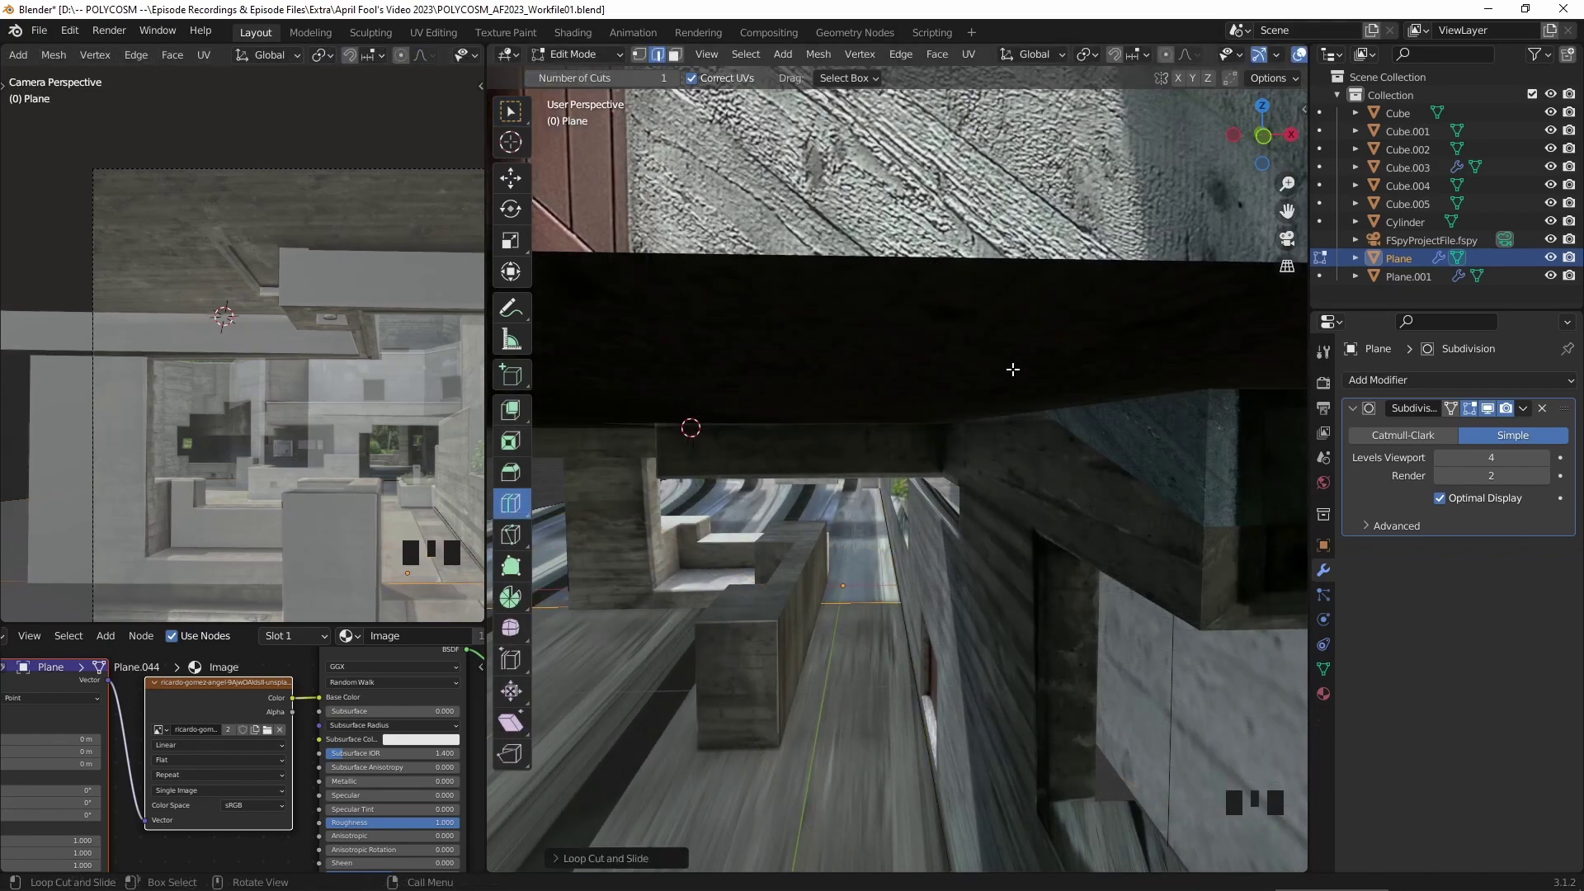
{"action": "middle_click_drag", "start_coordinate": [1042, 410], "coordinate": [1073, 404]}
{"action": "left_click", "coordinate": [511, 110]}
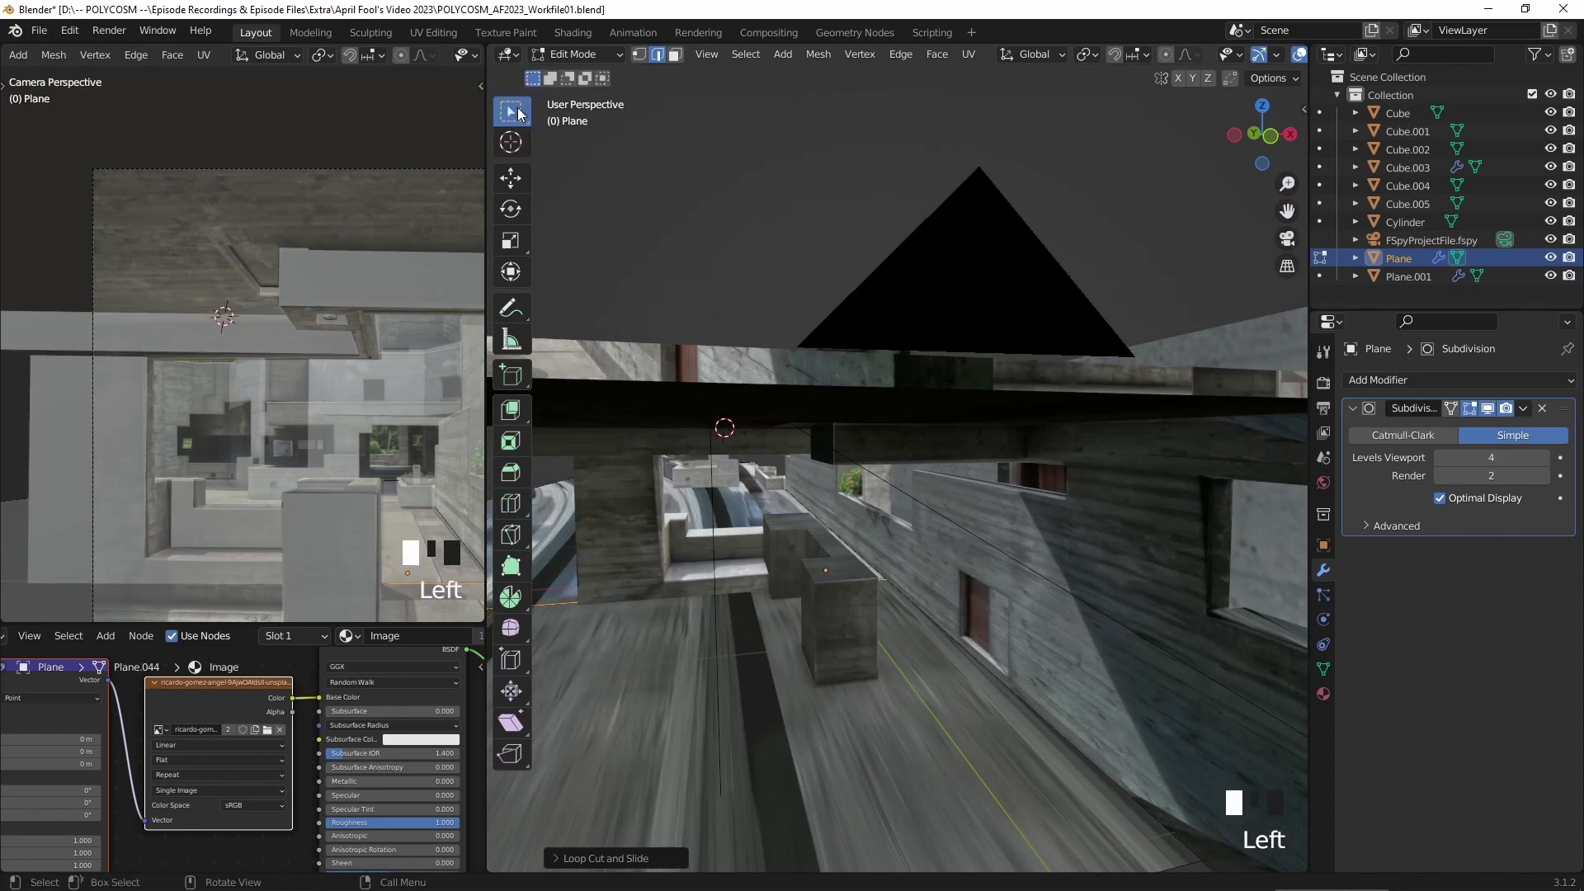
- In the UV Editing workspace, move the front floor face's upper UV corner across the photo to the foot of the long wall
{"action": "scroll", "coordinate": [870, 649], "scroll_direction": "down", "scroll_amount": 2}
{"action": "middle_click_drag", "start_coordinate": [870, 649], "coordinate": [912, 601], "text": "shift"}
{"action": "left_click", "coordinate": [776, 634]}
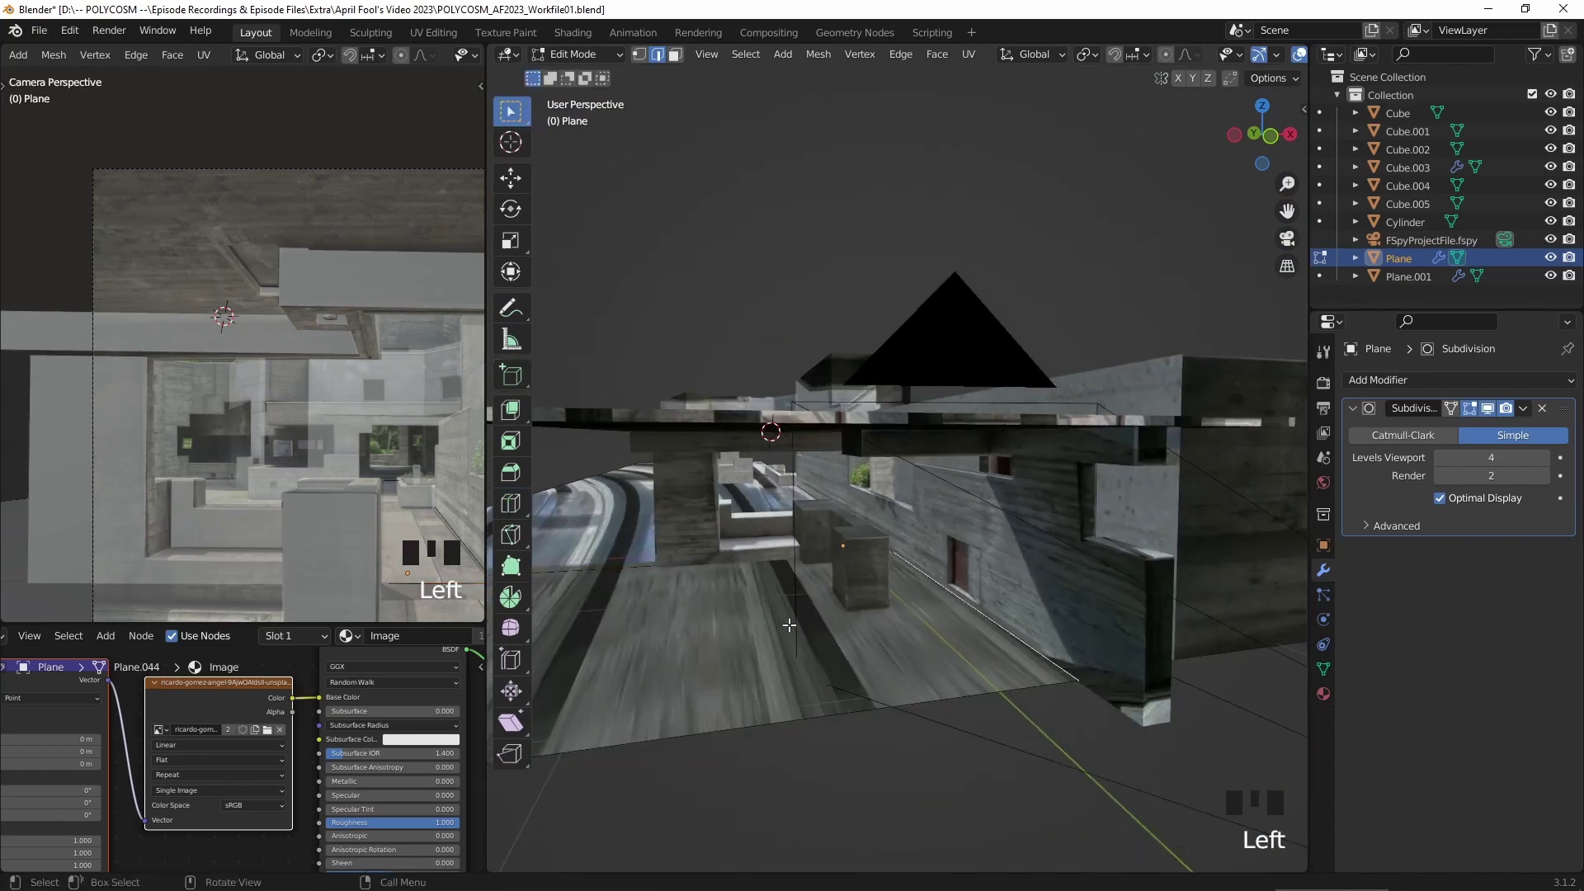
{"action": "left_click", "coordinate": [434, 32]}
{"action": "key", "text": "g"}
{"action": "left_click", "coordinate": [294, 474]}
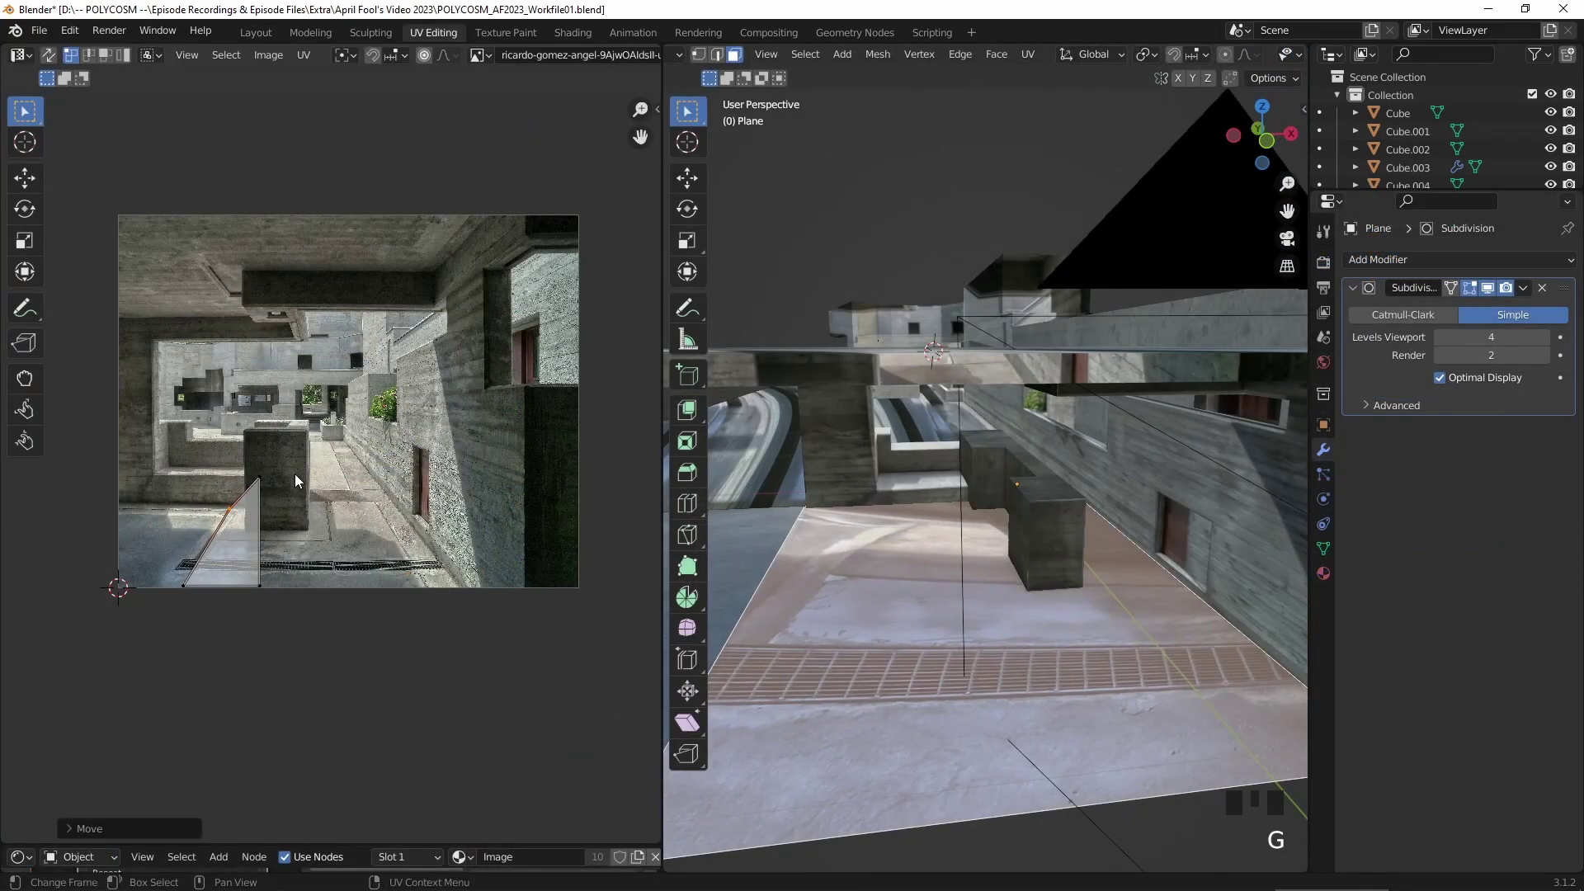
{"action": "key", "text": "g"}
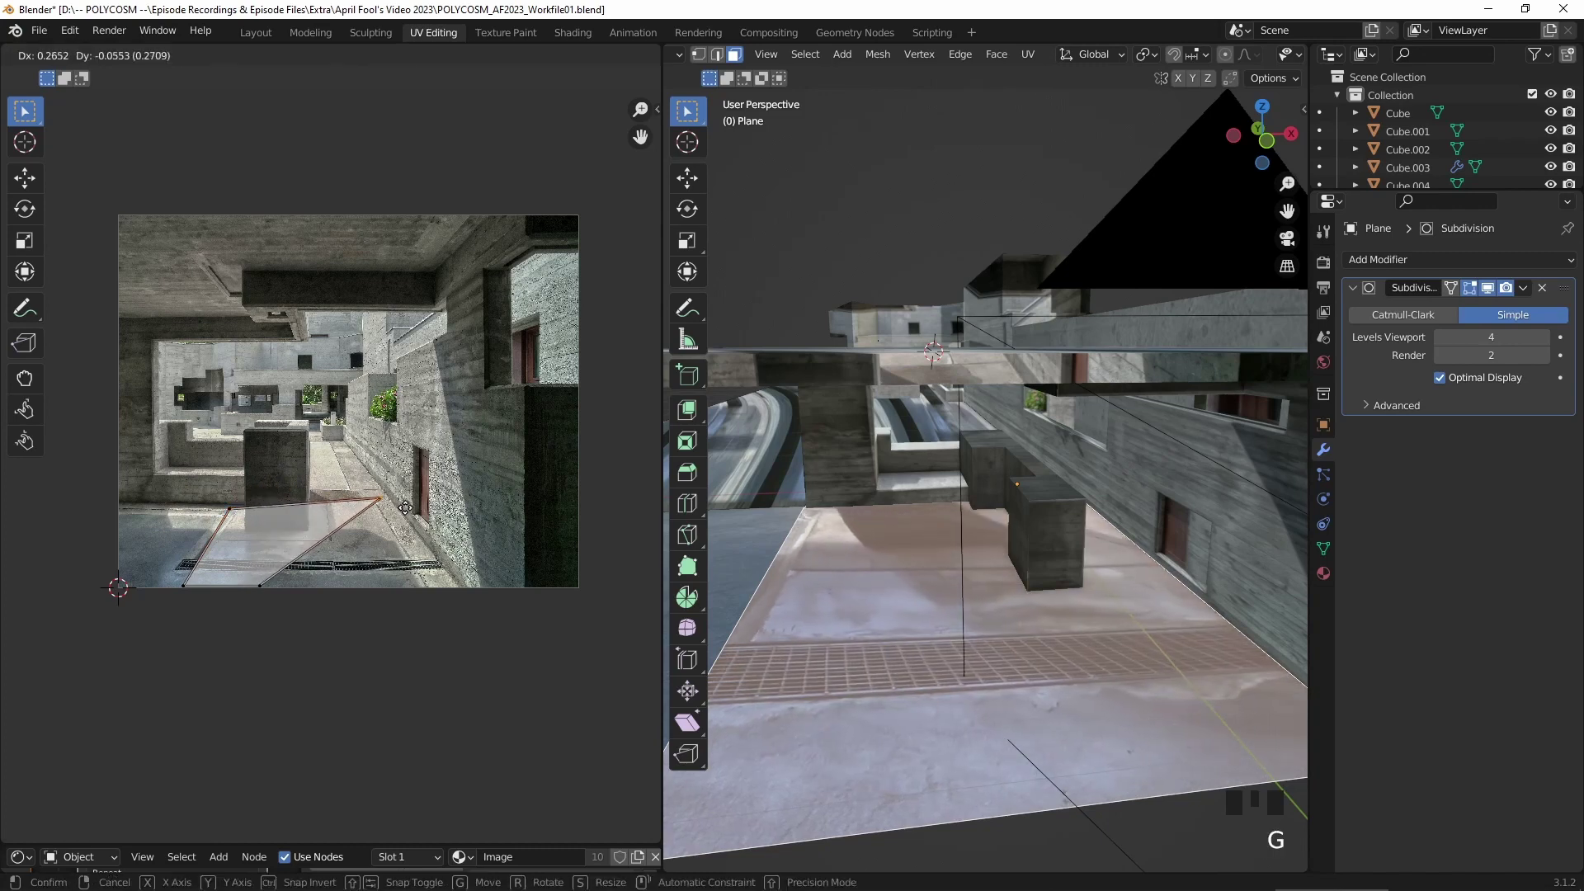
{"action": "left_click", "coordinate": [416, 515]}
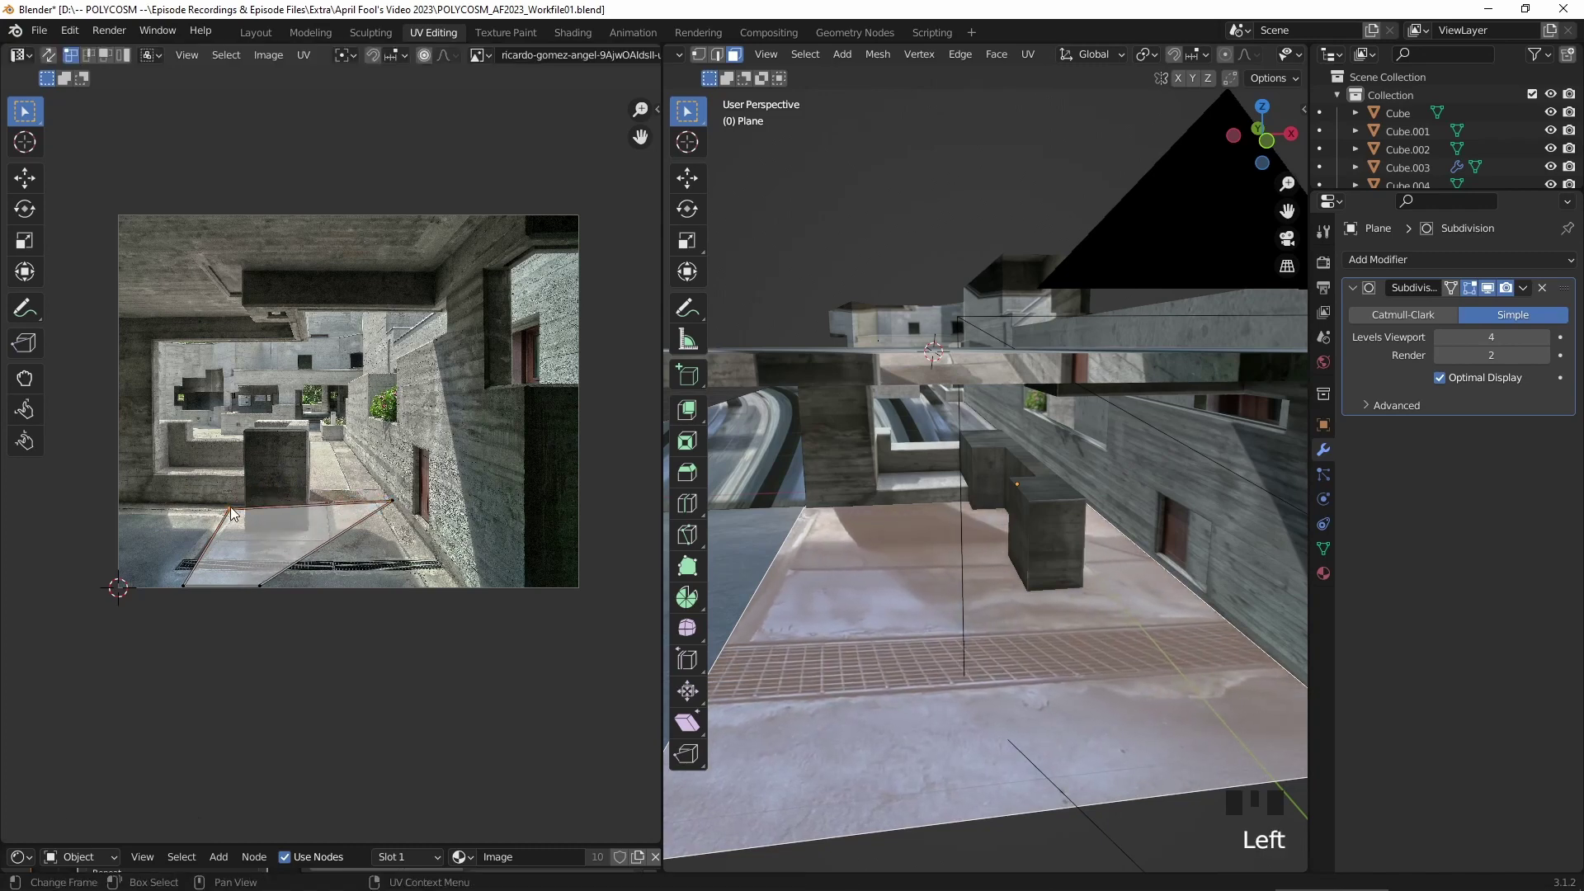
- Spread the floor face's lower UV corners along the photo's bottom edge and shift its upper UV edge toward the foreground paving
{"action": "left_click", "coordinate": [260, 586]}
{"action": "key", "text": "g"}
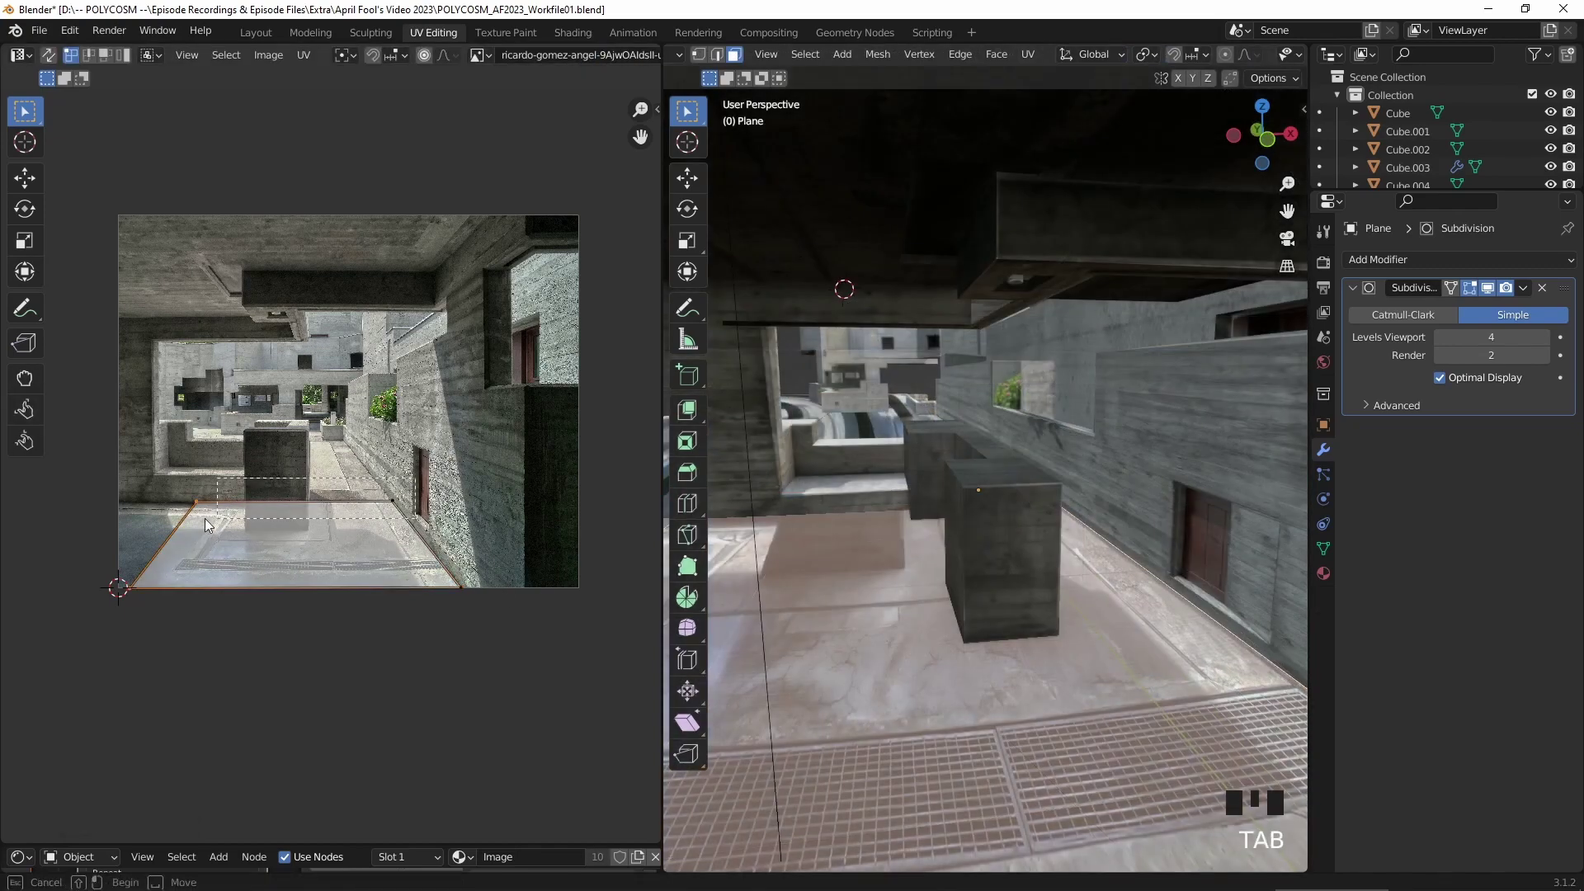
{"action": "left_click_drag", "start_coordinate": [206, 519], "coordinate": [170, 520]}
{"action": "key", "text": "g"}
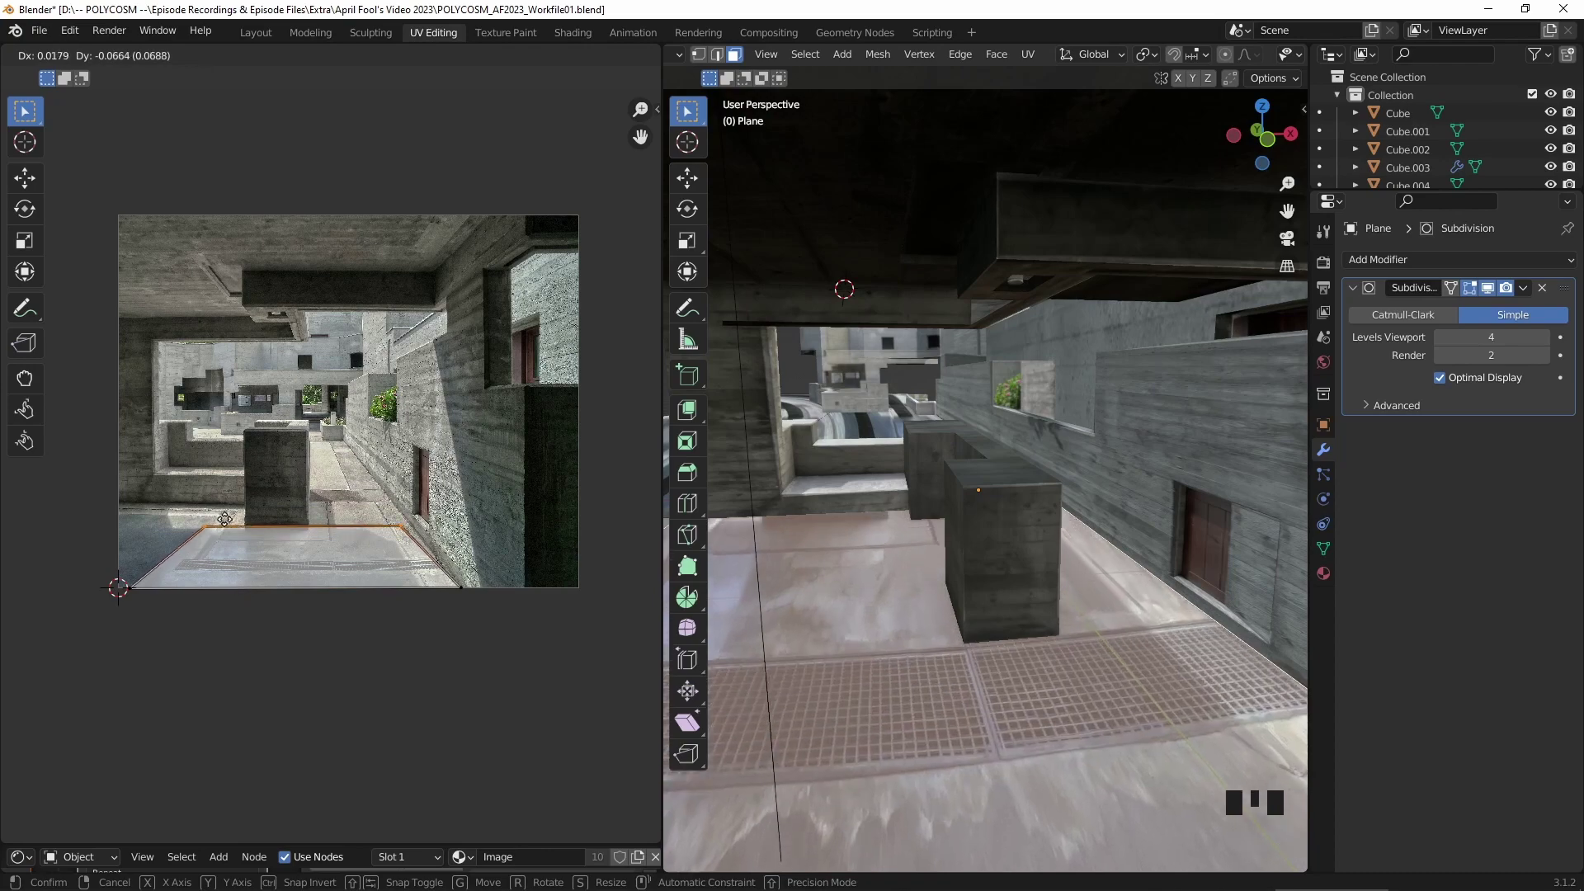
{"action": "left_click", "coordinate": [238, 584]}
- Select the drain grating strip in the floor plane and extrude it
{"action": "key", "text": "Tab"}
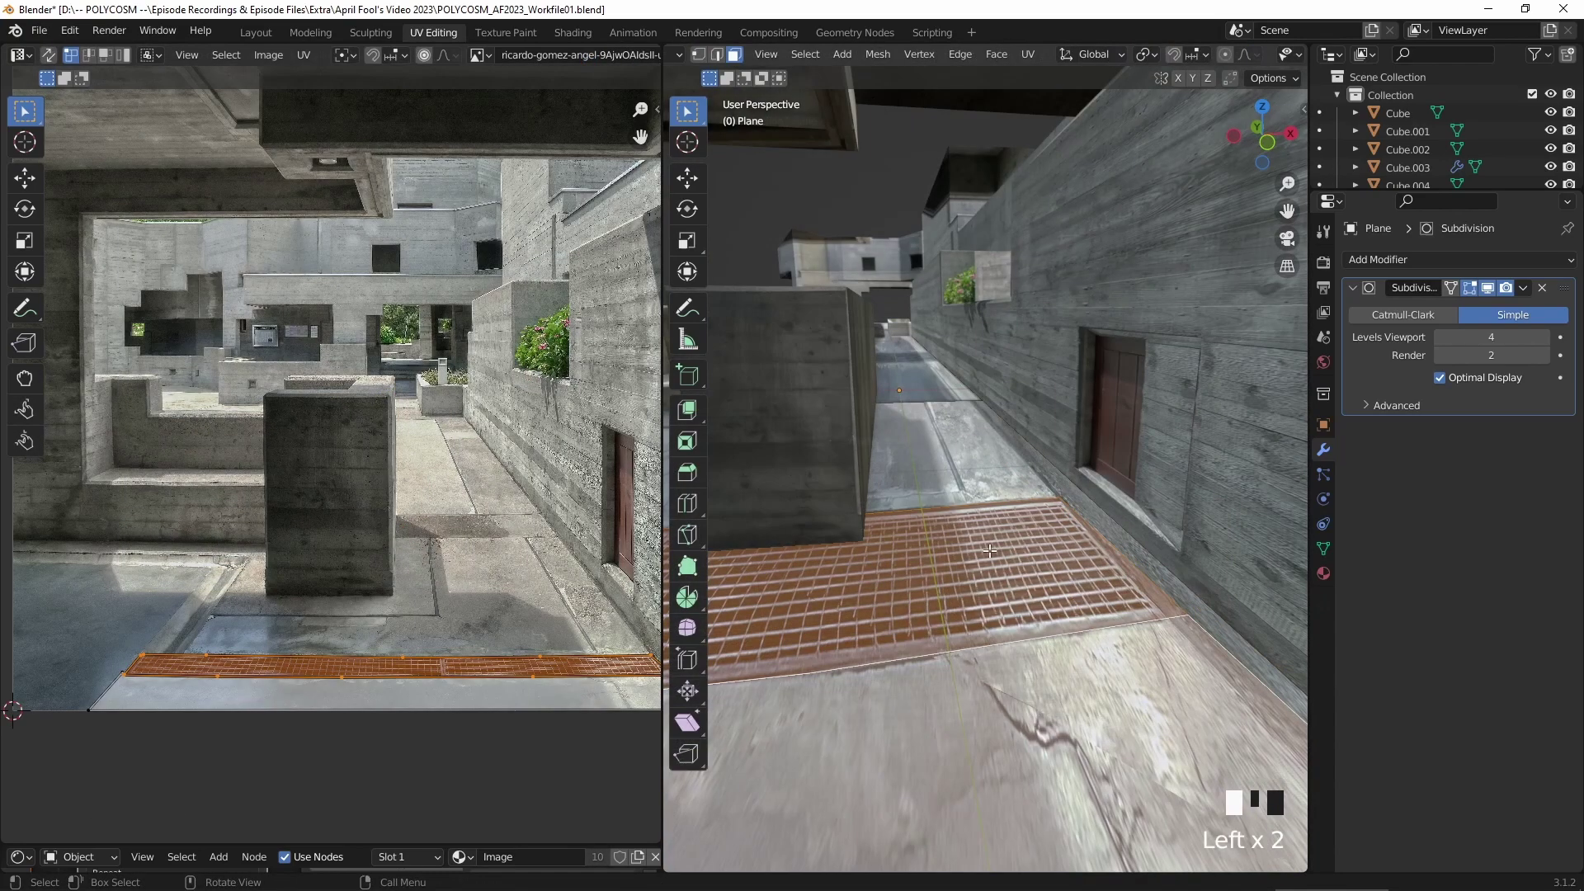
{"action": "left_click", "coordinate": [993, 551]}
{"action": "key", "text": "e"}
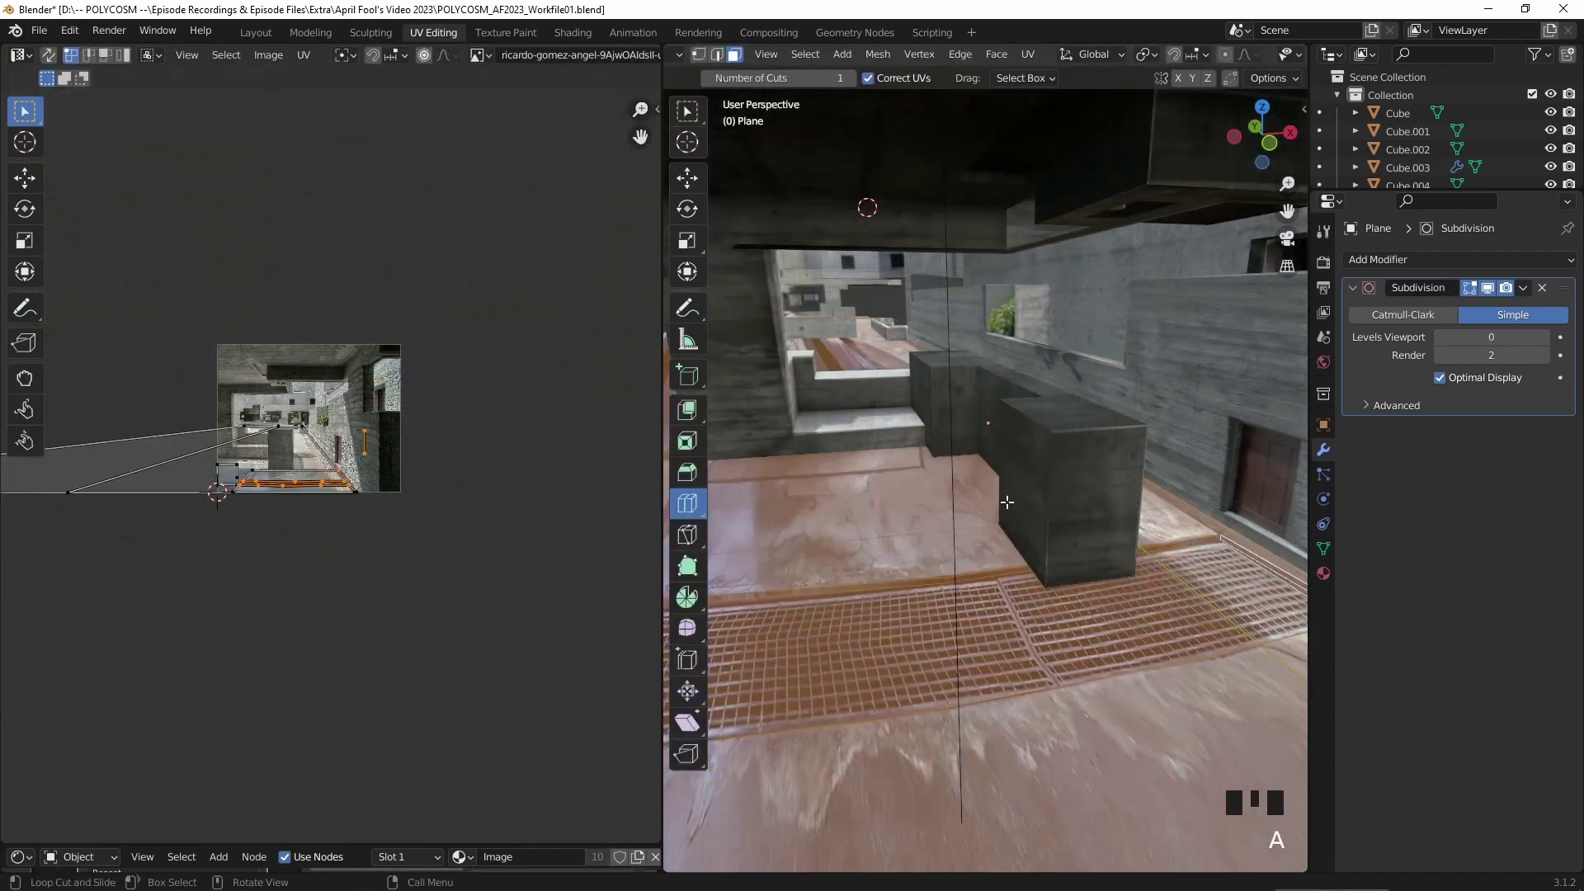
- Subdivide the whole floor mesh four times
{"action": "right_click", "coordinate": [997, 487]}
{"action": "left_click", "coordinate": [997, 488]}
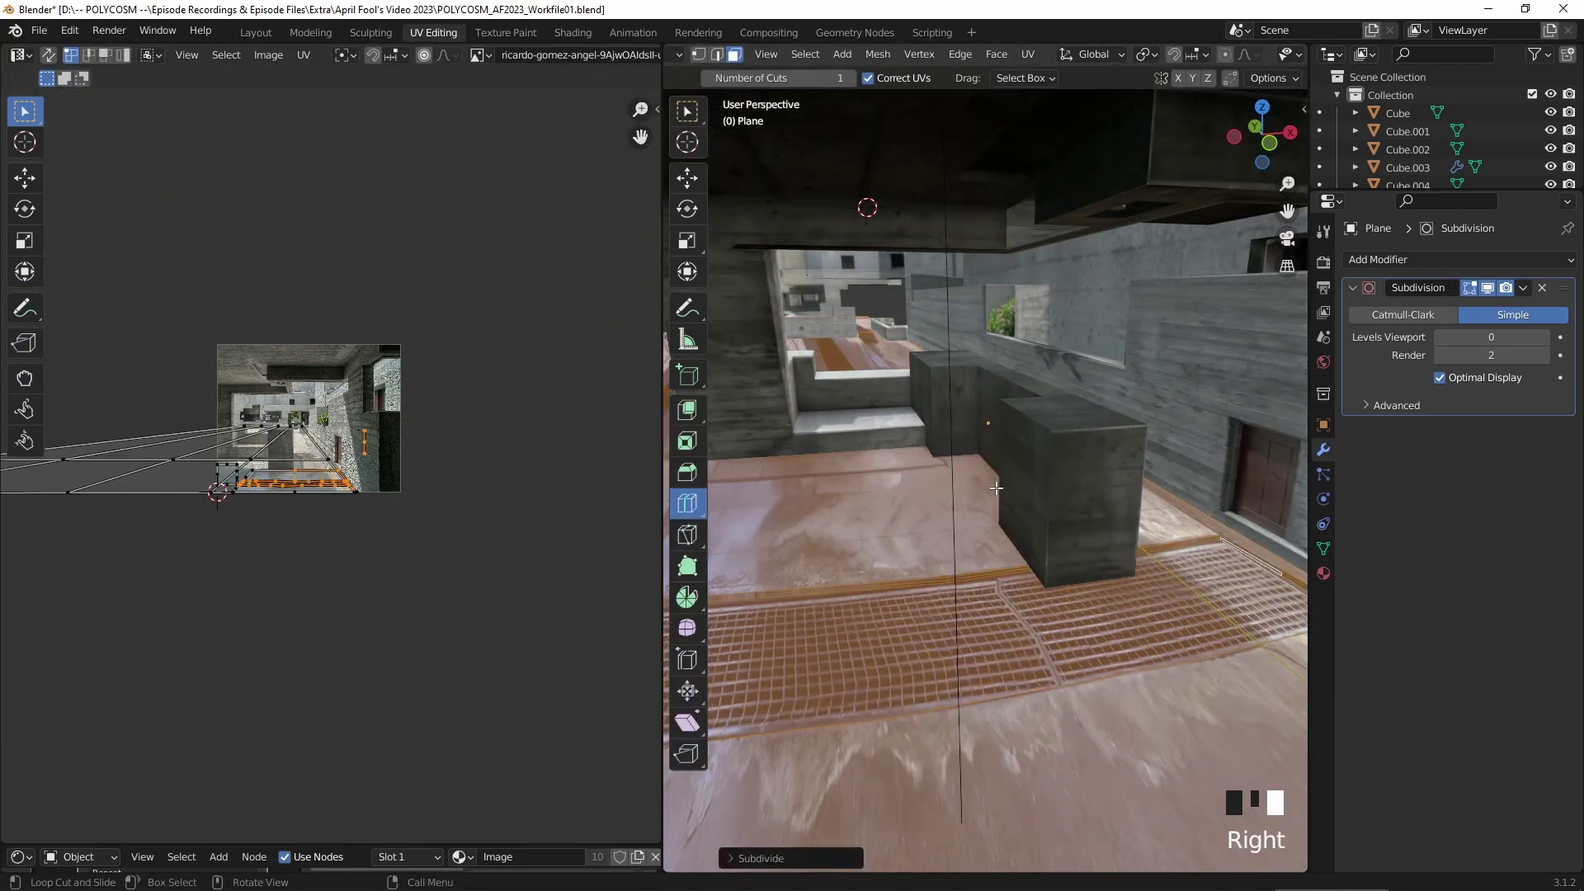
{"action": "right_click", "coordinate": [997, 487]}
{"action": "left_click", "coordinate": [997, 487]}
{"action": "right_click", "coordinate": [996, 487]}
{"action": "left_click", "coordinate": [997, 487]}
{"action": "right_click", "coordinate": [997, 488]}
{"action": "left_click", "coordinate": [997, 487]}
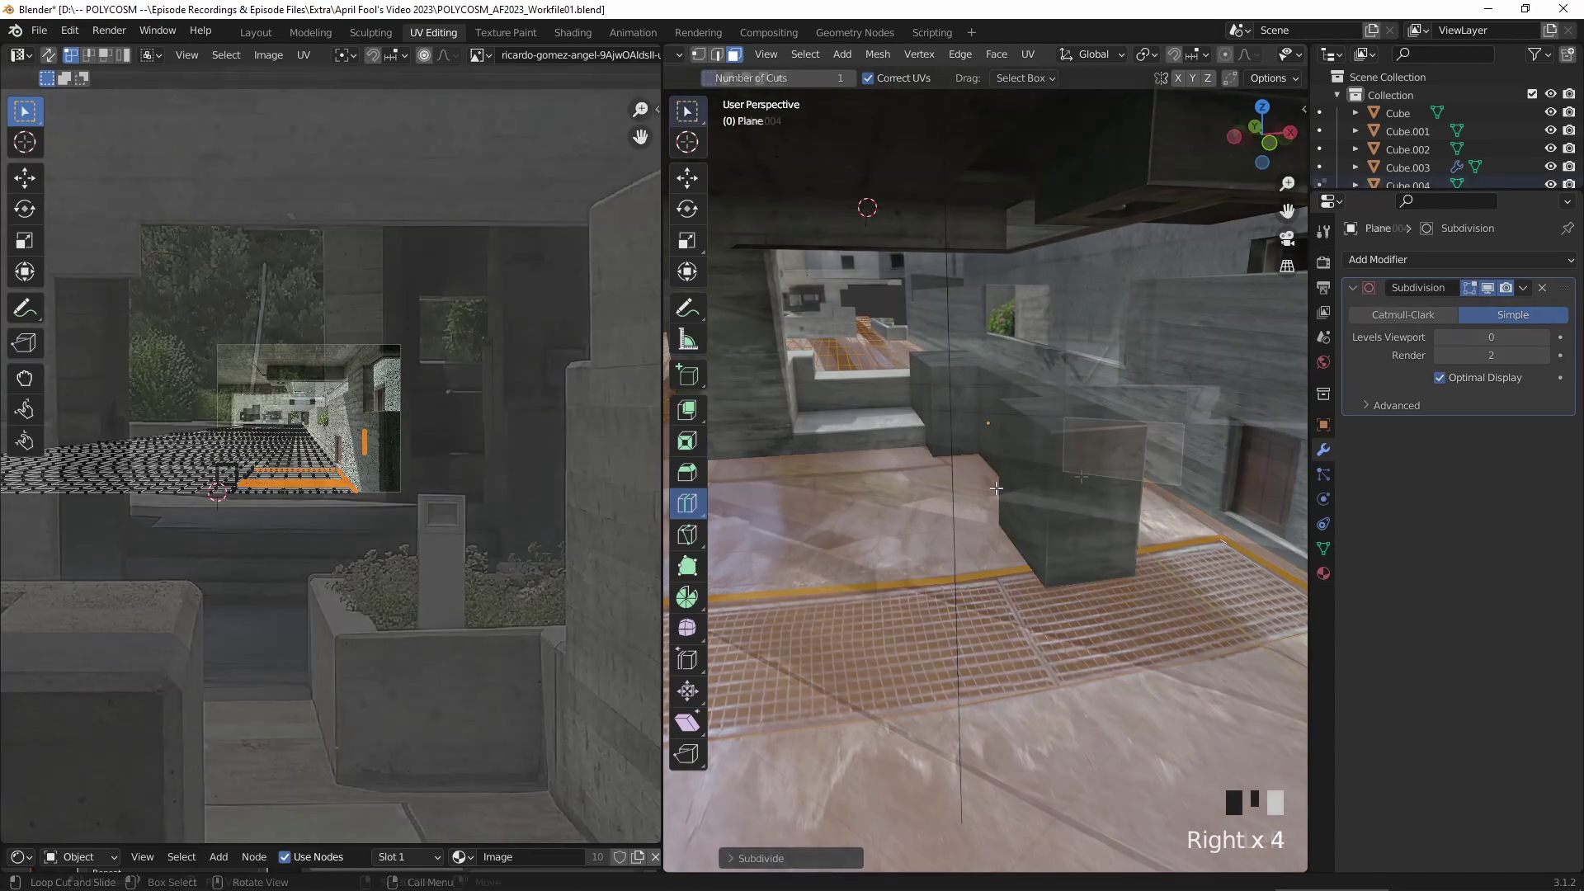
- Select the stretched side faces of the tall building block Cube.004 and unwrap them anew
{"action": "left_click", "coordinate": [998, 462], "text": "shift"}
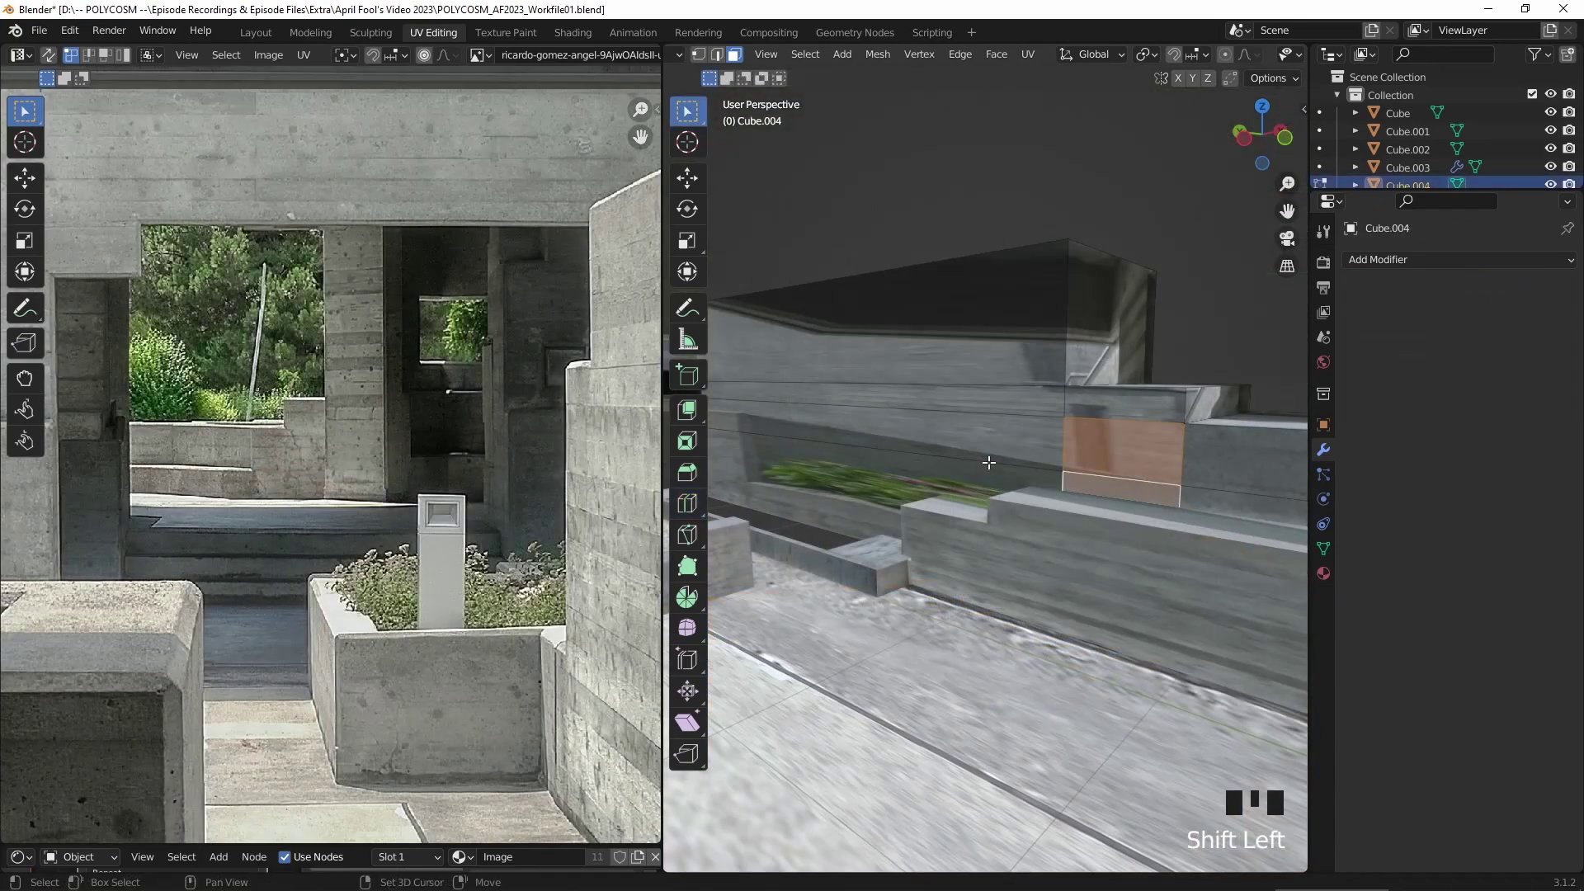
{"action": "left_click", "coordinate": [998, 404], "text": "shift"}
{"action": "left_click", "coordinate": [998, 404], "text": "shift"}
{"action": "left_click", "coordinate": [1008, 357], "text": "shift"}
{"action": "left_click", "coordinate": [990, 445], "text": "shift"}
{"action": "left_click", "coordinate": [1092, 401], "text": "shift"}
{"action": "middle_click_drag", "start_coordinate": [1091, 401], "coordinate": [927, 415], "text": "shift"}
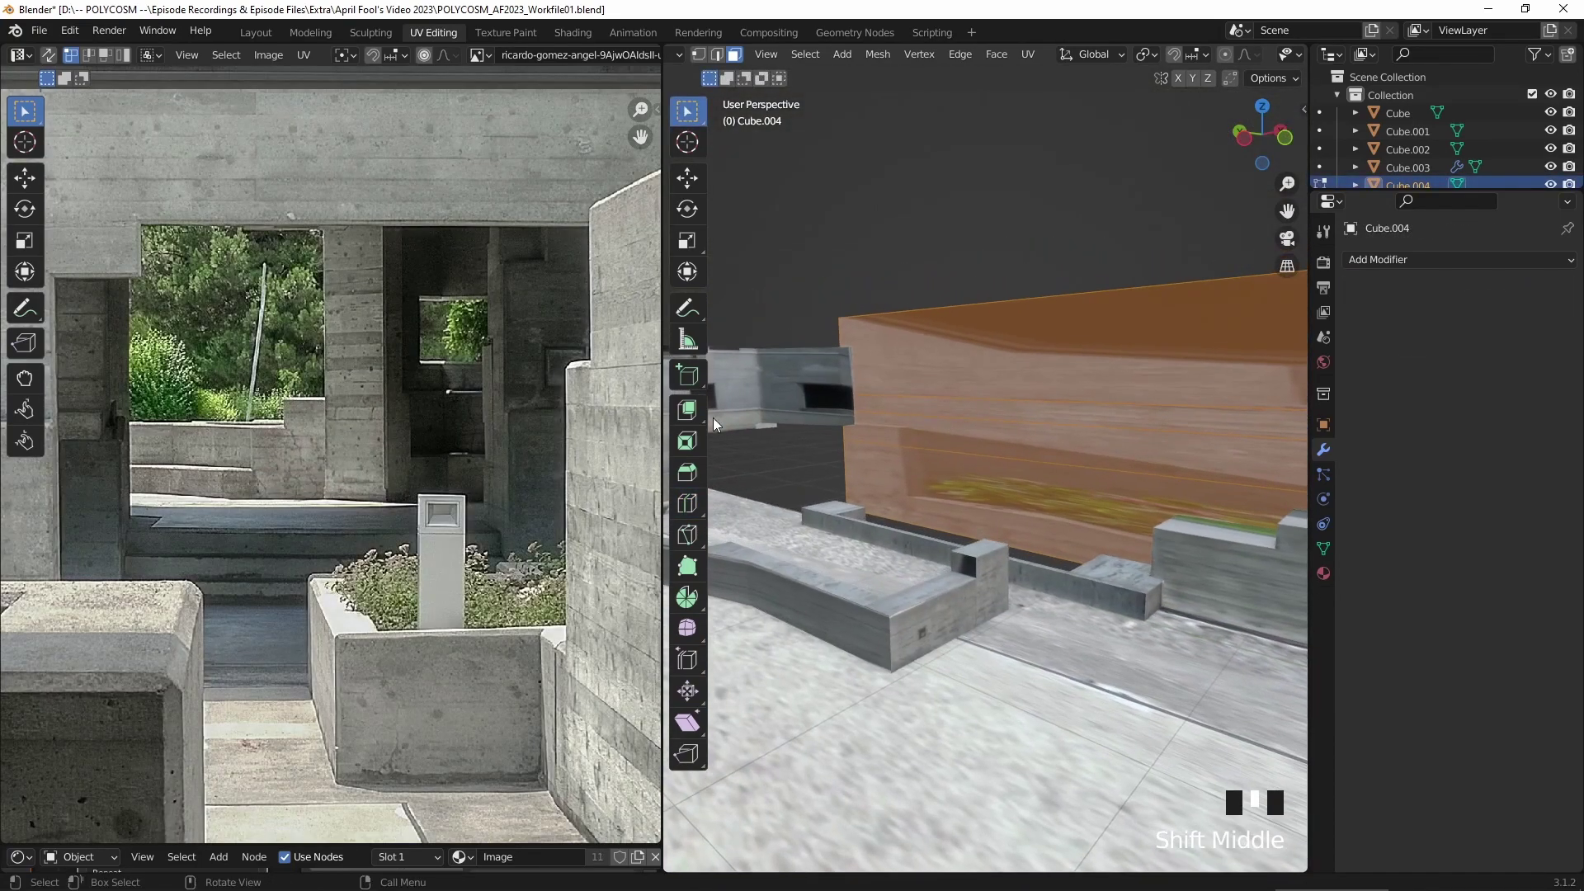
{"action": "key", "text": "u"}
{"action": "left_click", "coordinate": [453, 414]}
- Scale down the block's new UVs and move them onto the photo's distant concrete facade between the windows
{"action": "key", "text": "a"}
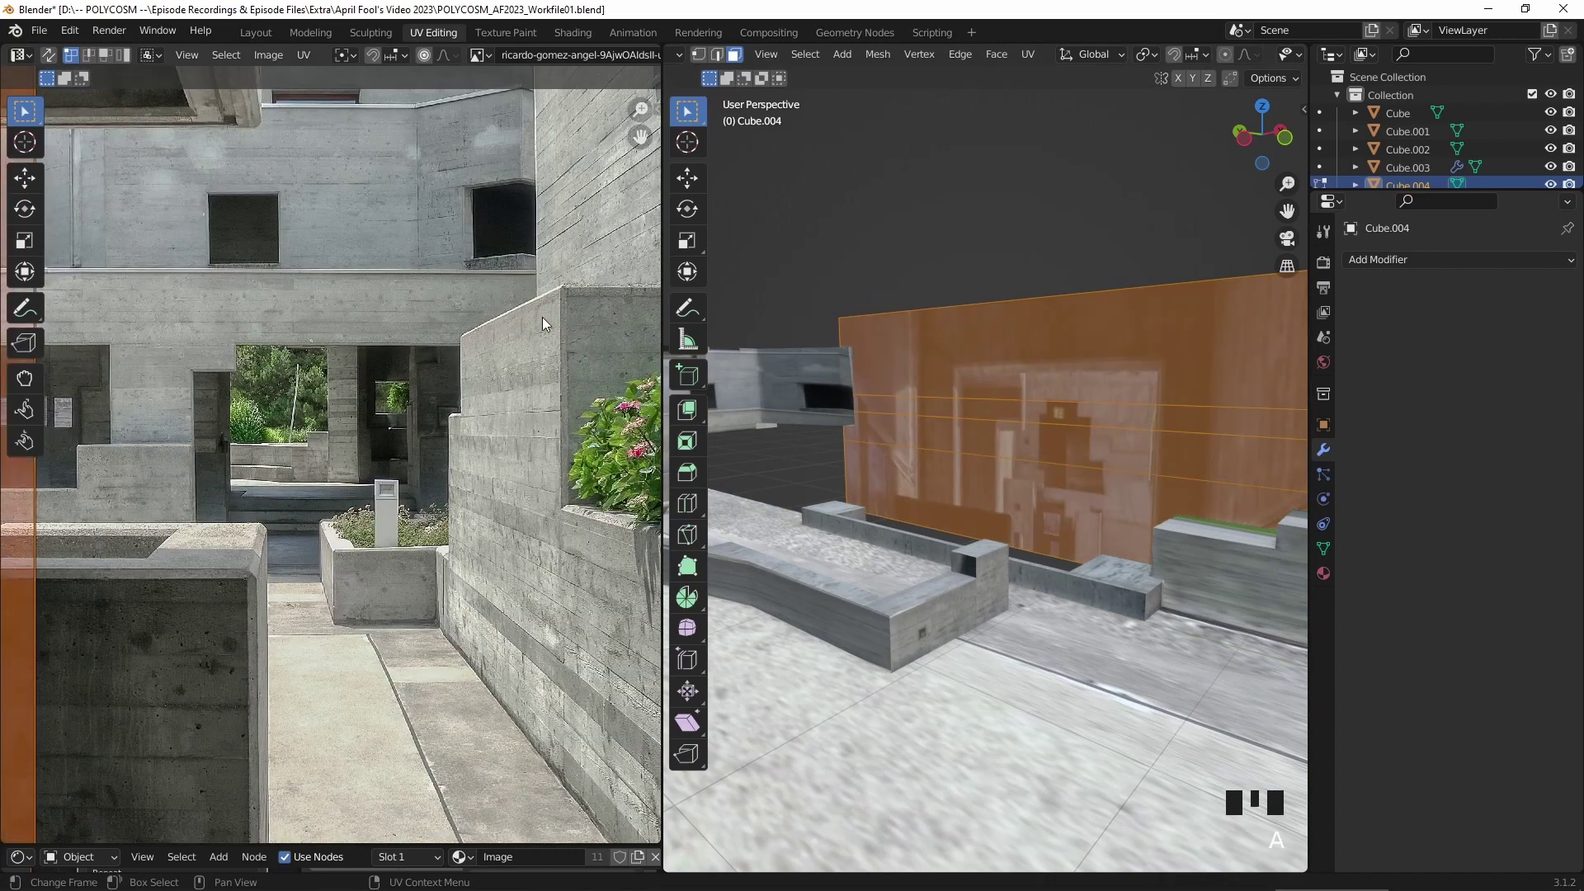
{"action": "key", "text": "s"}
{"action": "scroll", "coordinate": [248, 446], "scroll_direction": "down", "scroll_amount": 2}
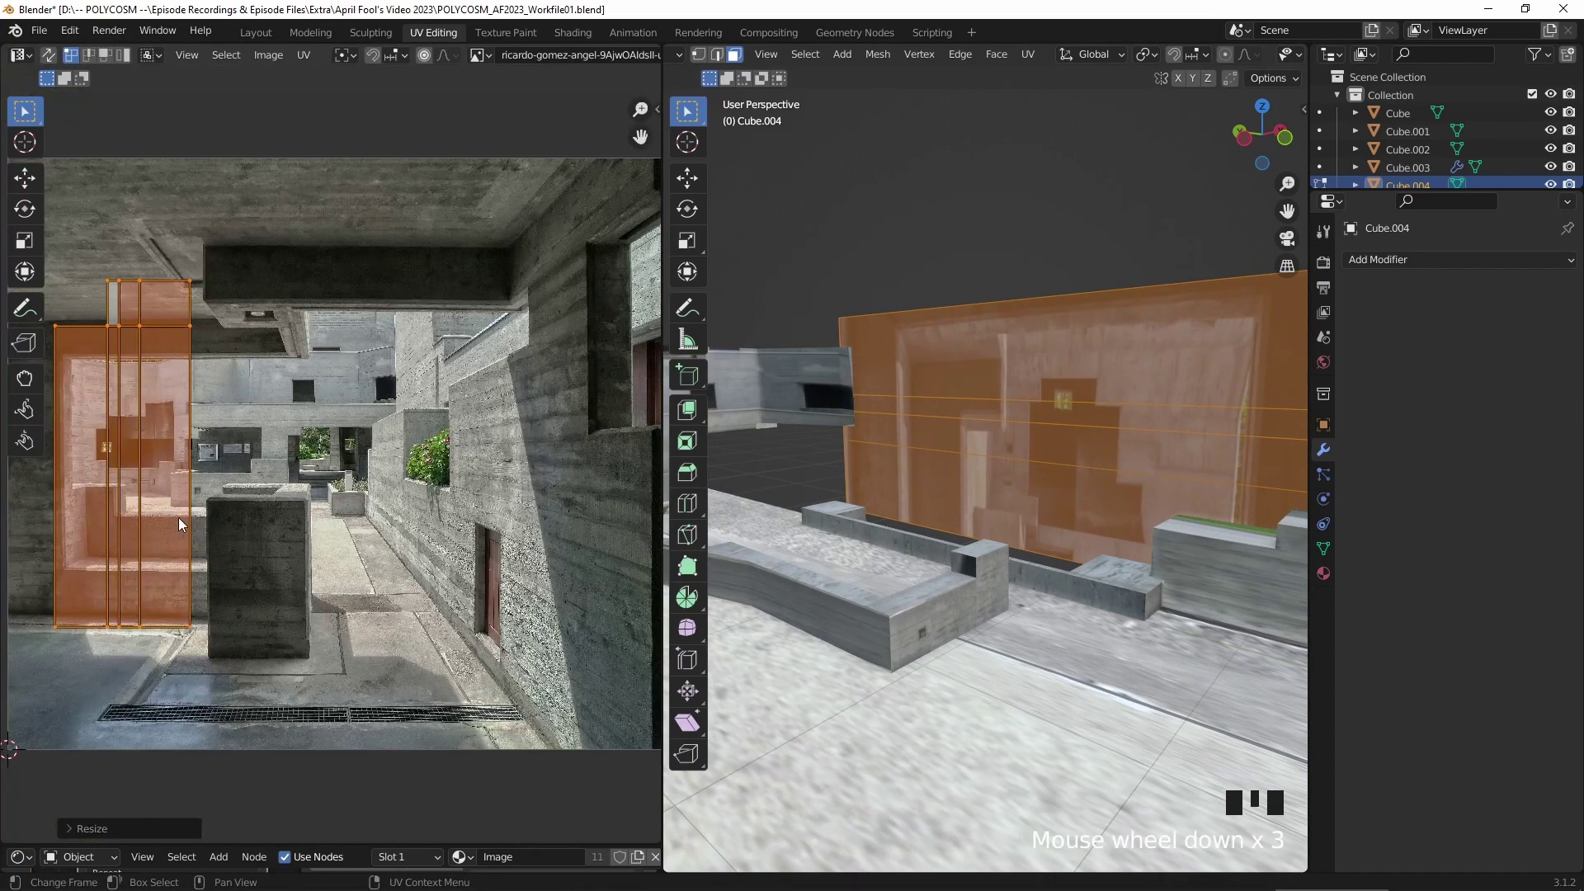
{"action": "scroll", "coordinate": [177, 454], "scroll_direction": "up", "scroll_amount": 3}
{"action": "key", "text": "g"}
{"action": "left_click", "coordinate": [70, 291]}
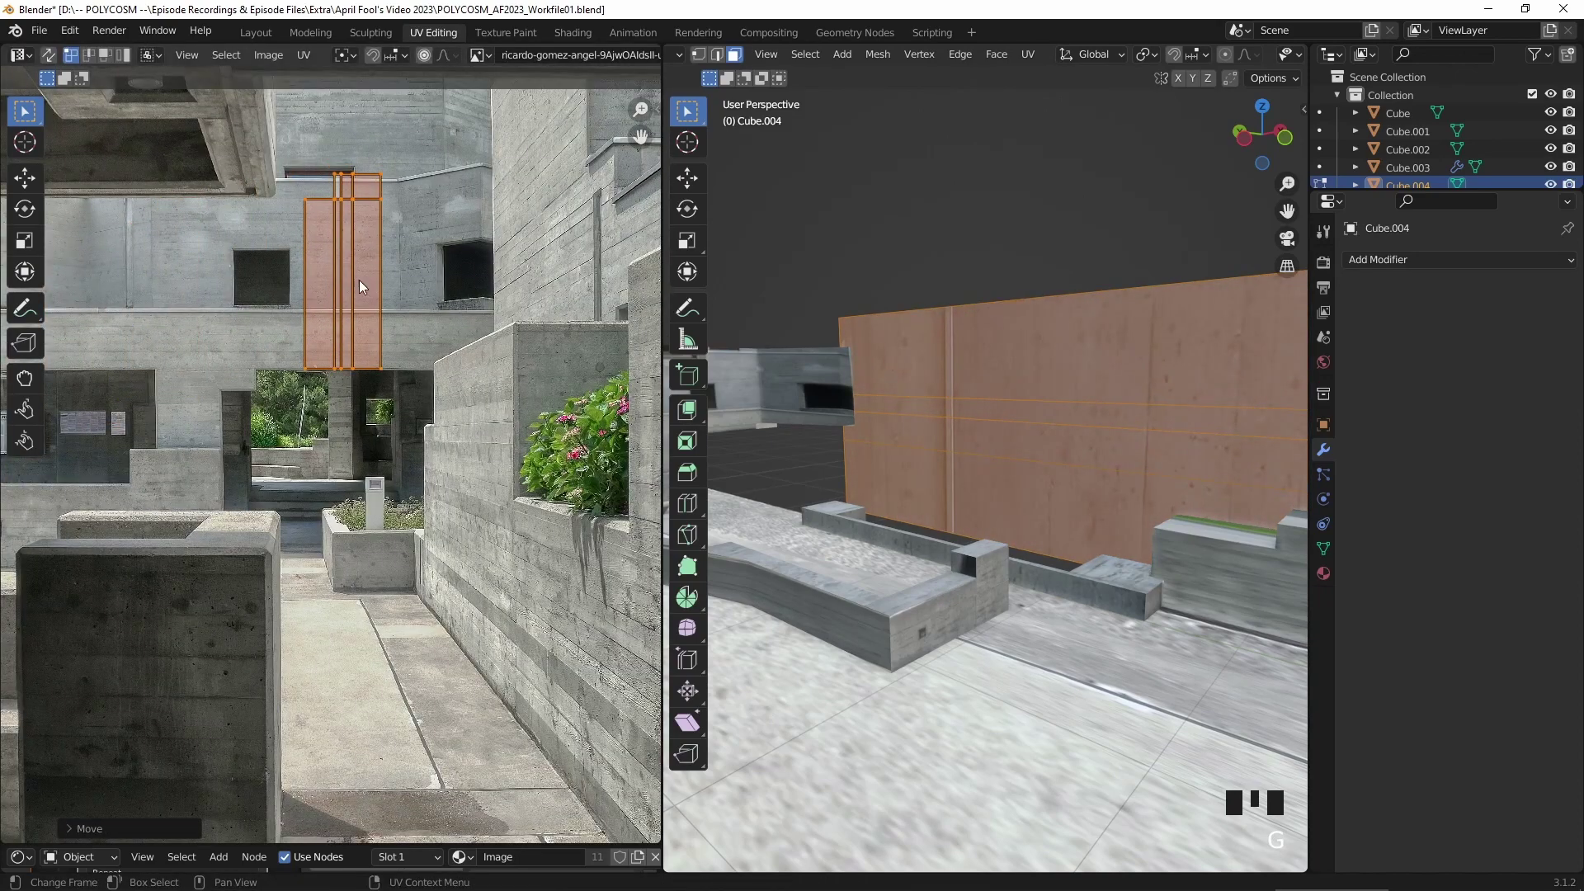
- Rotate the block's UVs sideways, then shrink and reposition them on a clean concrete area without windows
{"action": "key", "text": "r"}
{"action": "left_click", "coordinate": [388, 264]}
{"action": "key", "text": "g"}
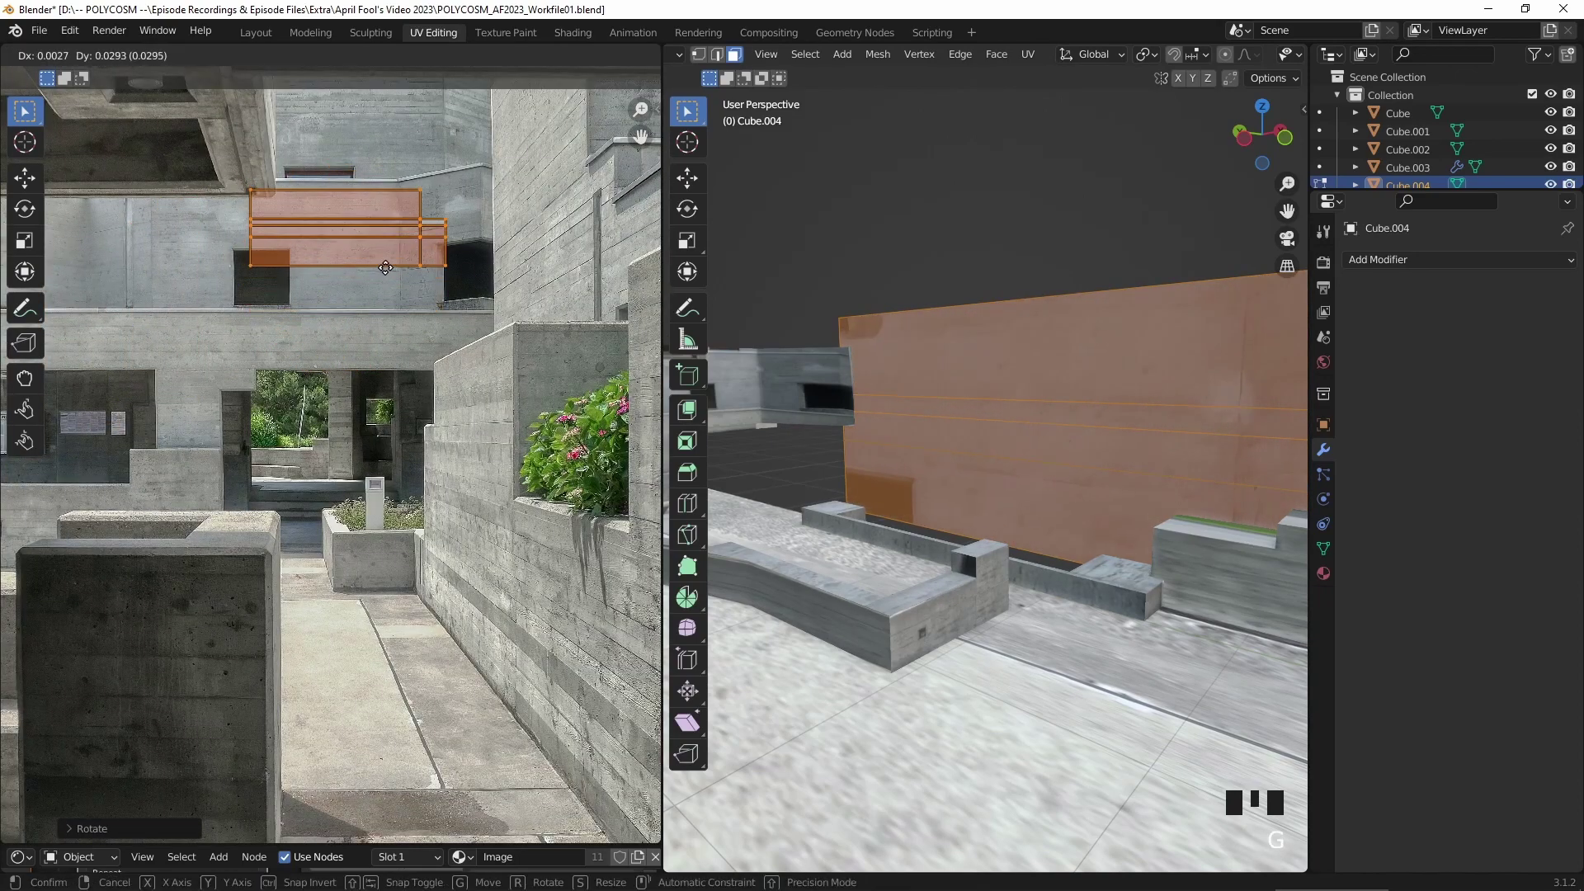
{"action": "left_click", "coordinate": [388, 265]}
{"action": "key", "text": "s"}
{"action": "left_click", "coordinate": [511, 202]}
{"action": "key", "text": "g"}
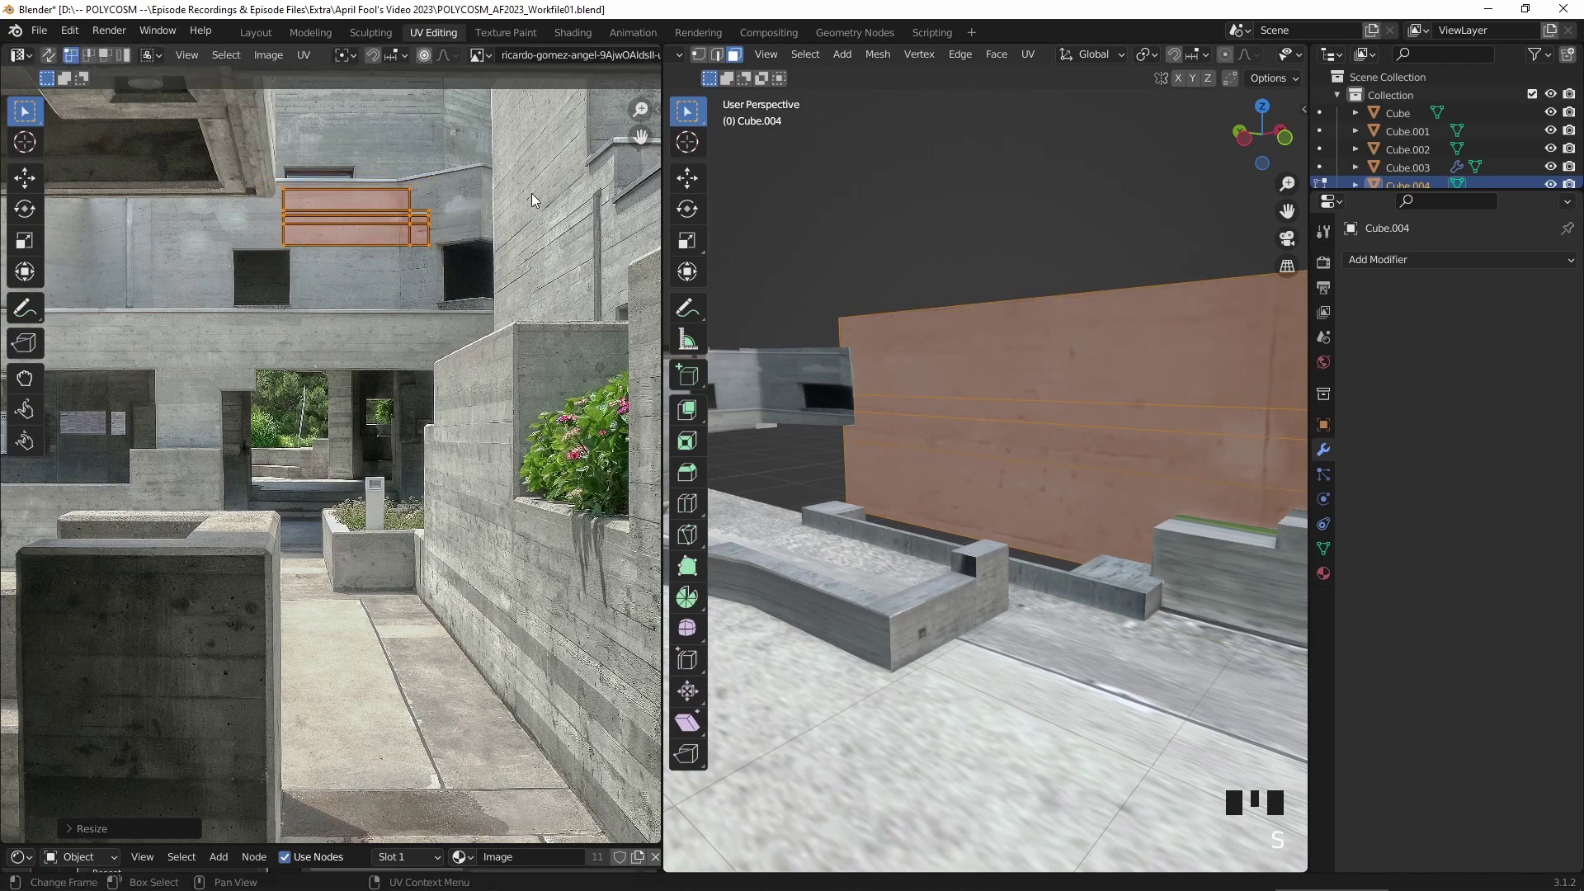
{"action": "left_click", "coordinate": [406, 315]}
{"action": "key", "text": "Tab"}
- Scale the concrete beam block Cube.007 along Z and move it along global Y
{"action": "scroll", "coordinate": [904, 252], "scroll_direction": "down", "scroll_amount": 4}
{"action": "middle_click_drag", "start_coordinate": [904, 252], "coordinate": [964, 398]}
{"action": "scroll", "coordinate": [973, 348], "scroll_direction": "up", "scroll_amount": 2}
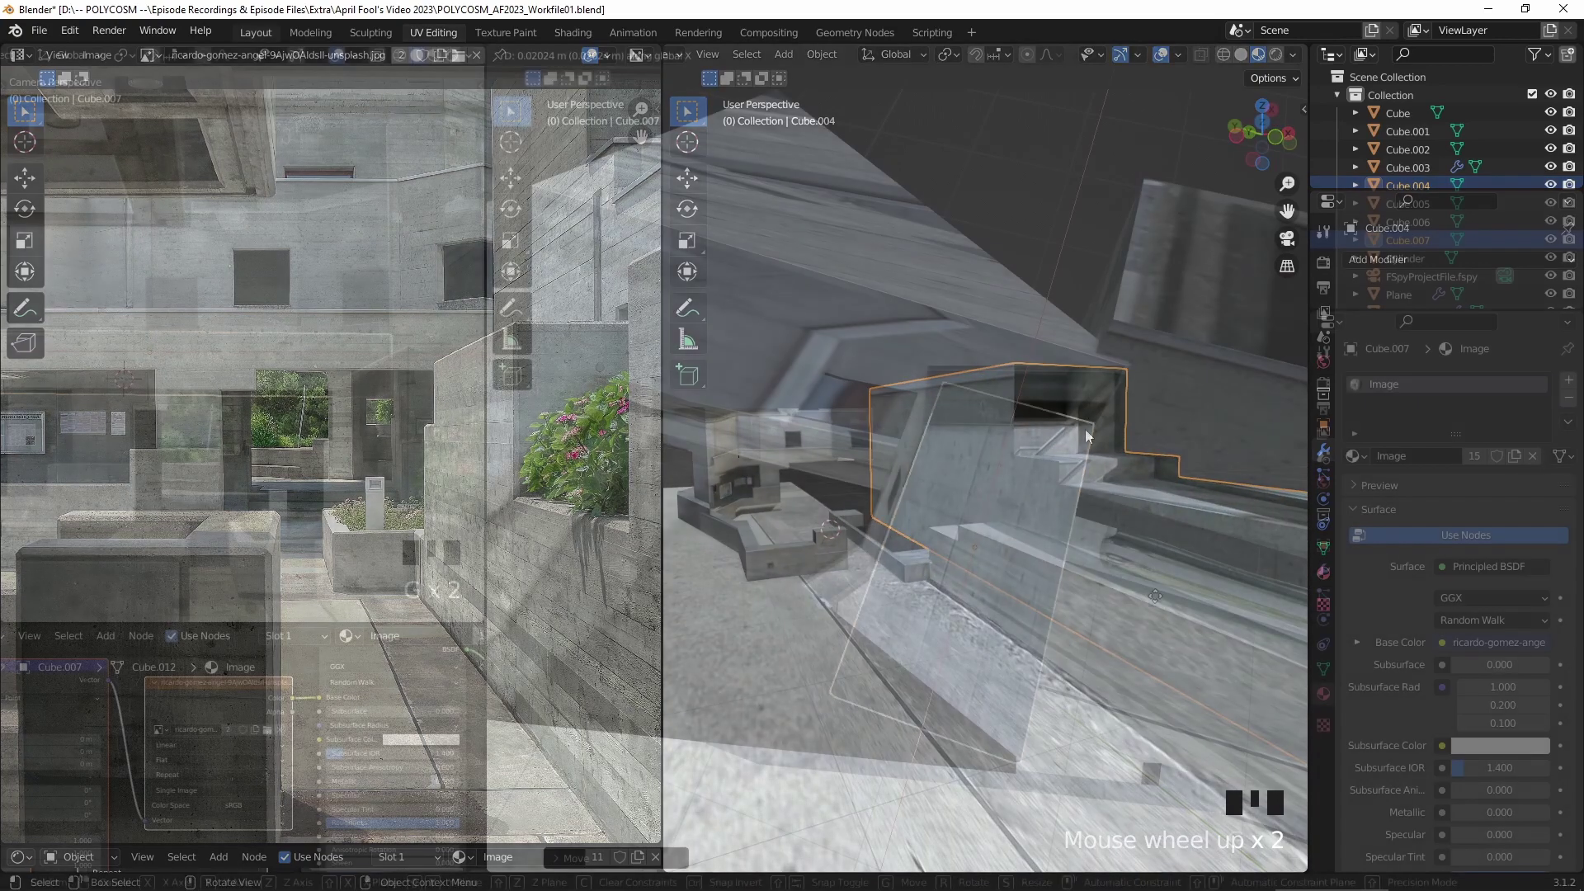
{"action": "key", "text": "s"}
{"action": "key", "text": "z"}
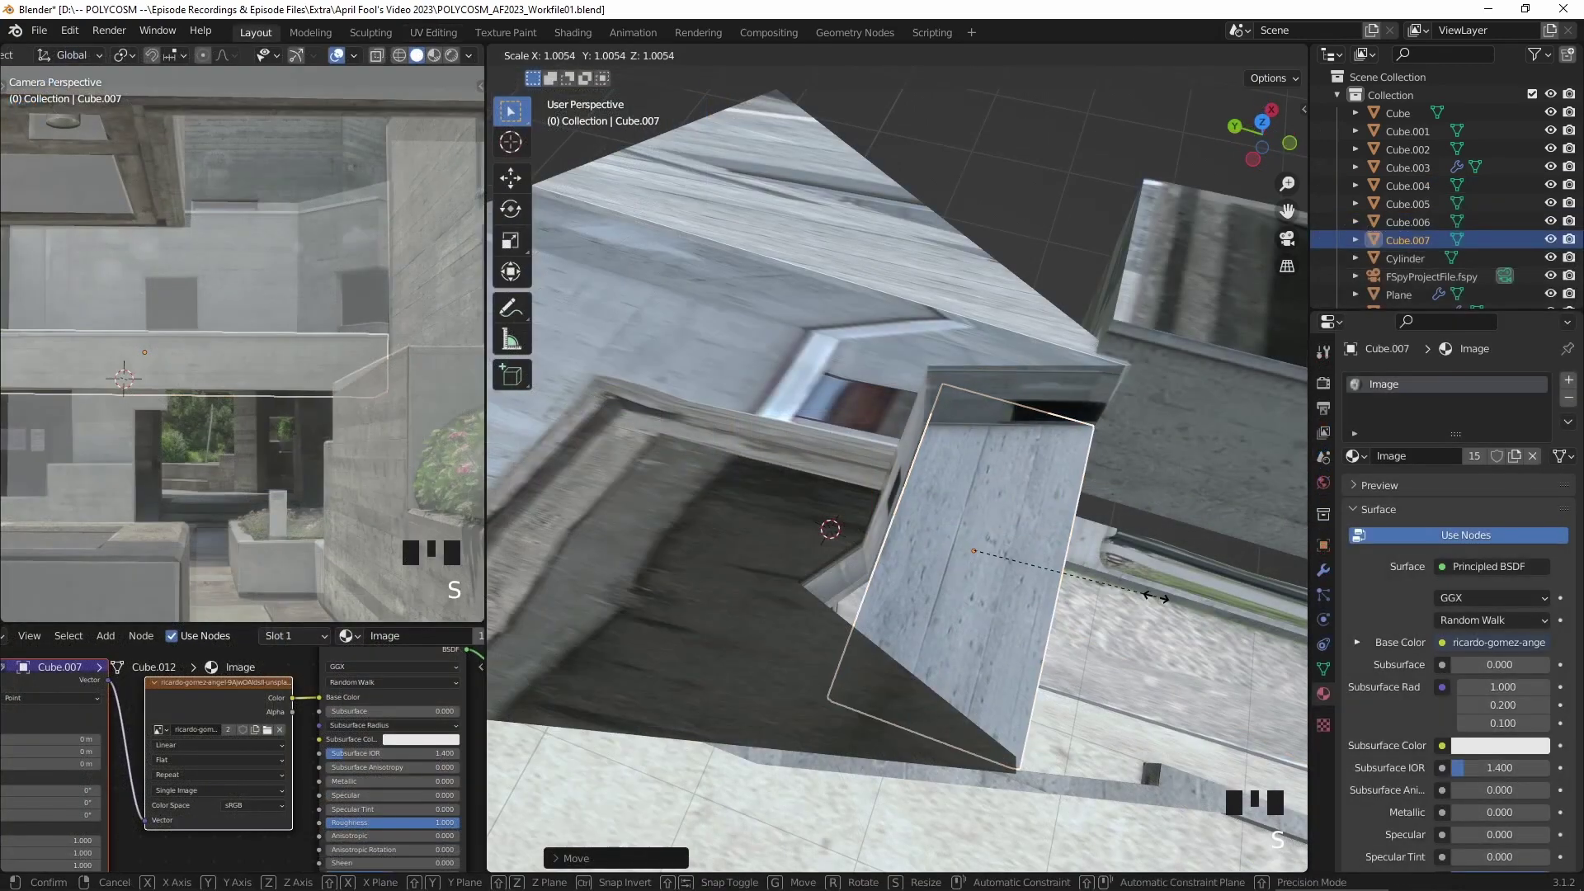
{"action": "left_click", "coordinate": [1184, 598]}
{"action": "key", "text": "g"}
{"action": "key", "text": "y"}
{"action": "left_click", "coordinate": [1100, 572]}
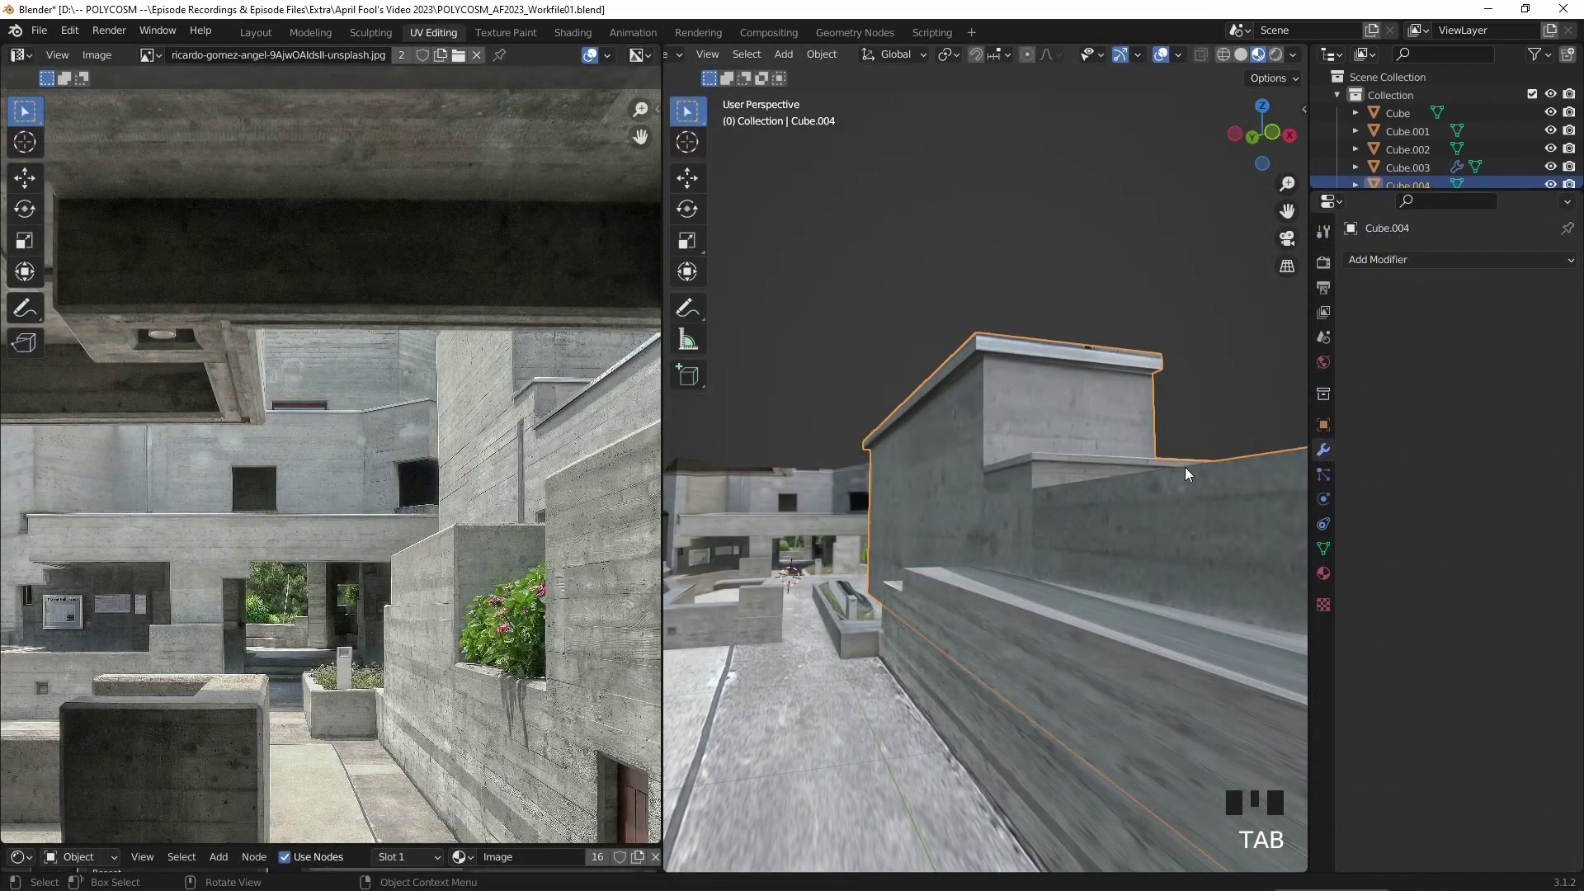
- Cut an edge loop just below the top of the lower ledge beside the tall block
{"action": "key", "text": "Tab"}
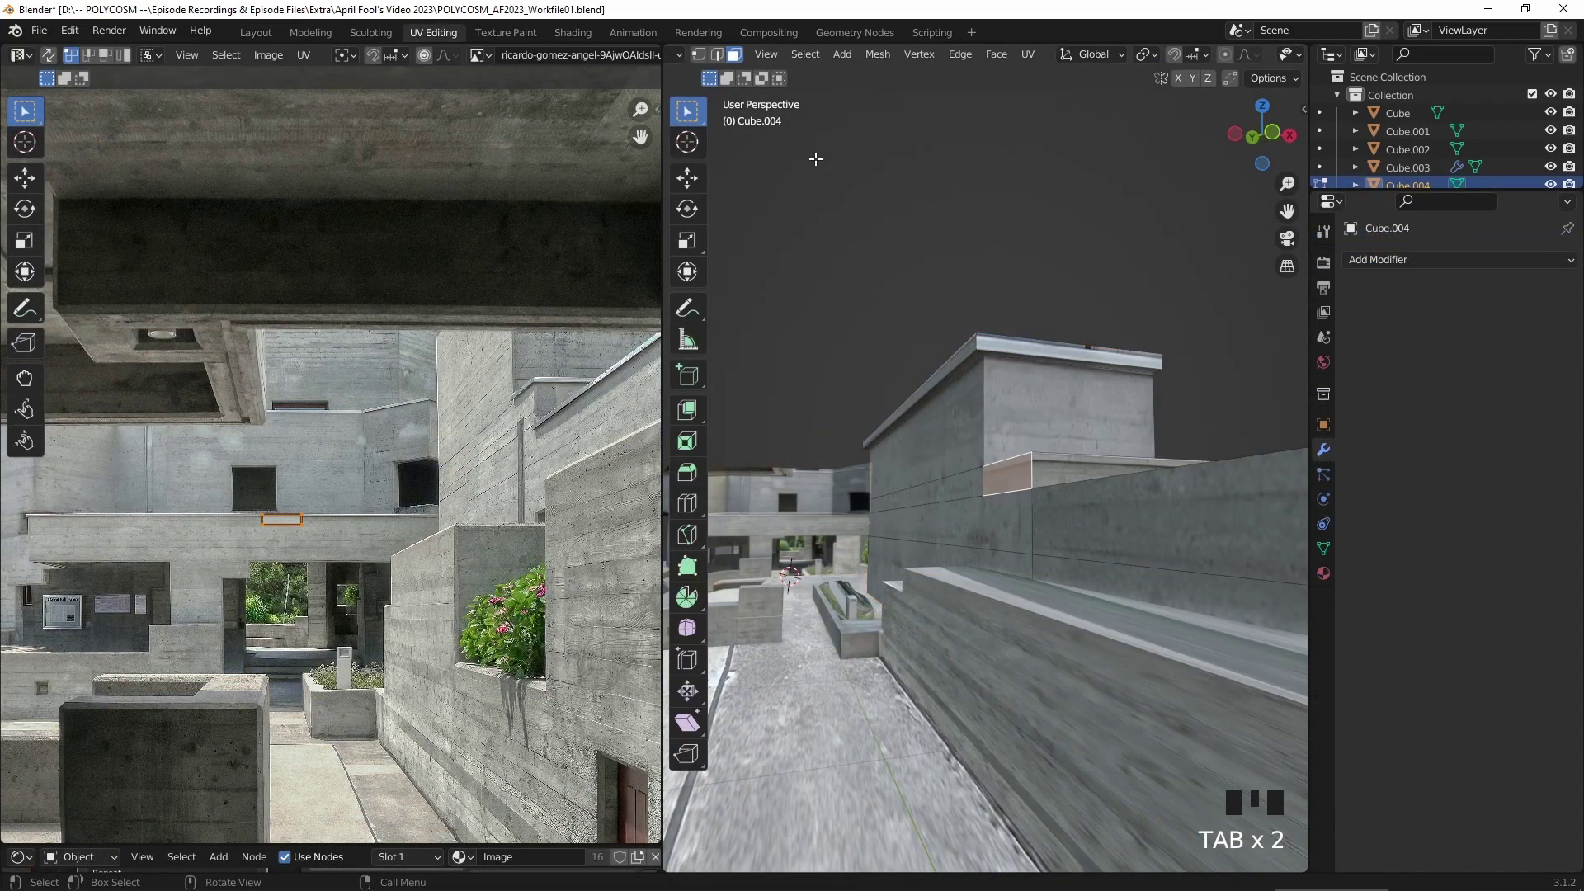
{"action": "left_click", "coordinate": [688, 503]}
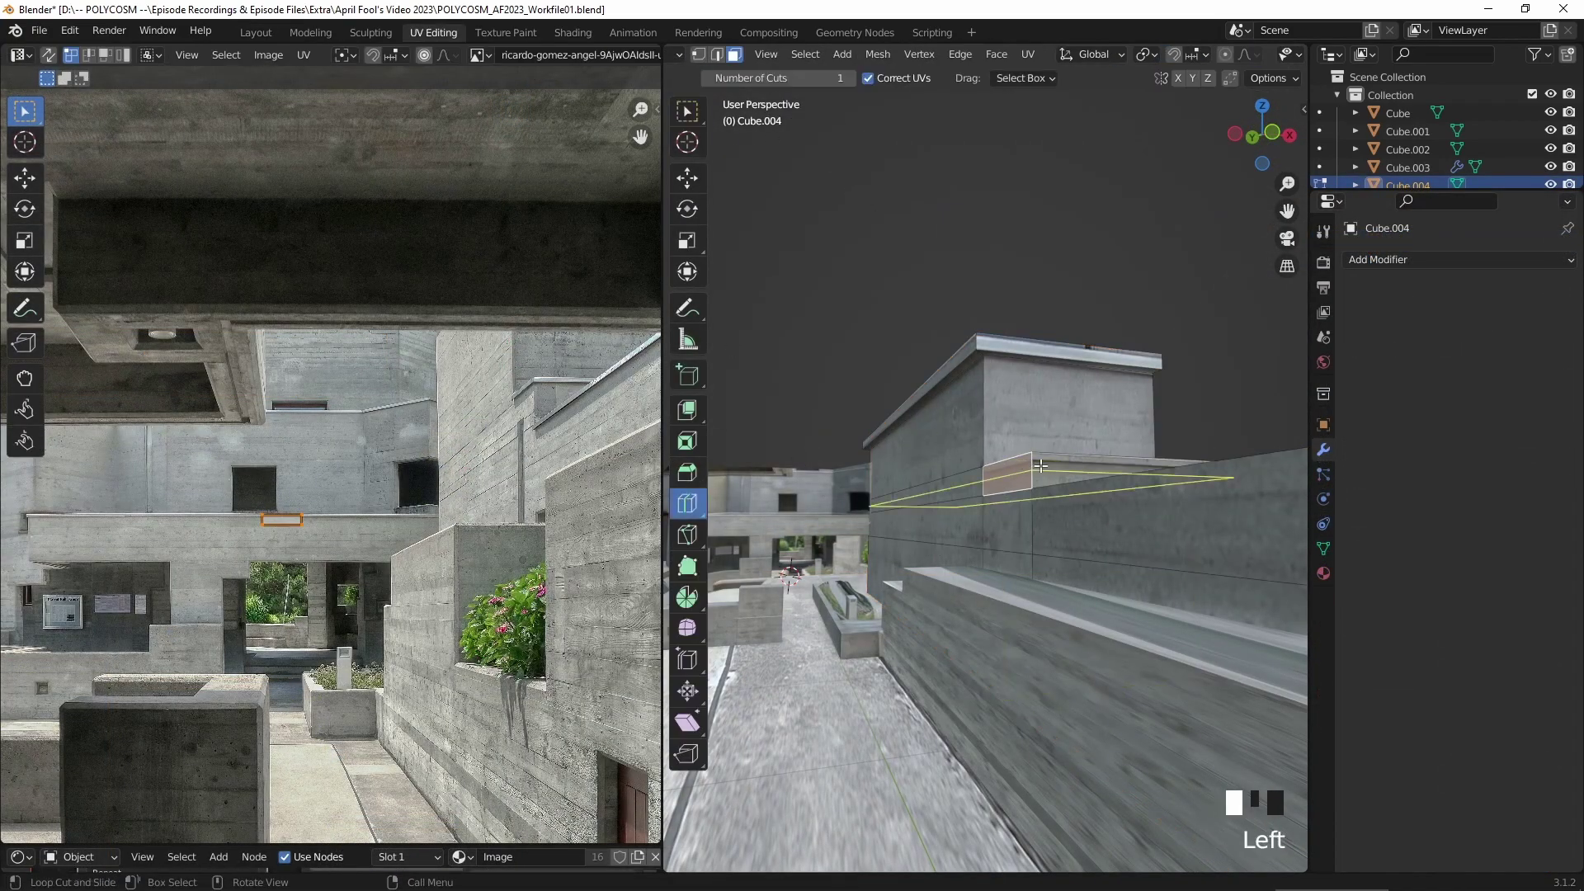
{"action": "left_click_drag", "start_coordinate": [1041, 472], "coordinate": [1063, 460]}
- Extrude the ledge's narrow upper faces along their normals by about 0.04 m to form a protruding coping
{"action": "left_click", "coordinate": [687, 111]}
{"action": "left_click", "coordinate": [1030, 461]}
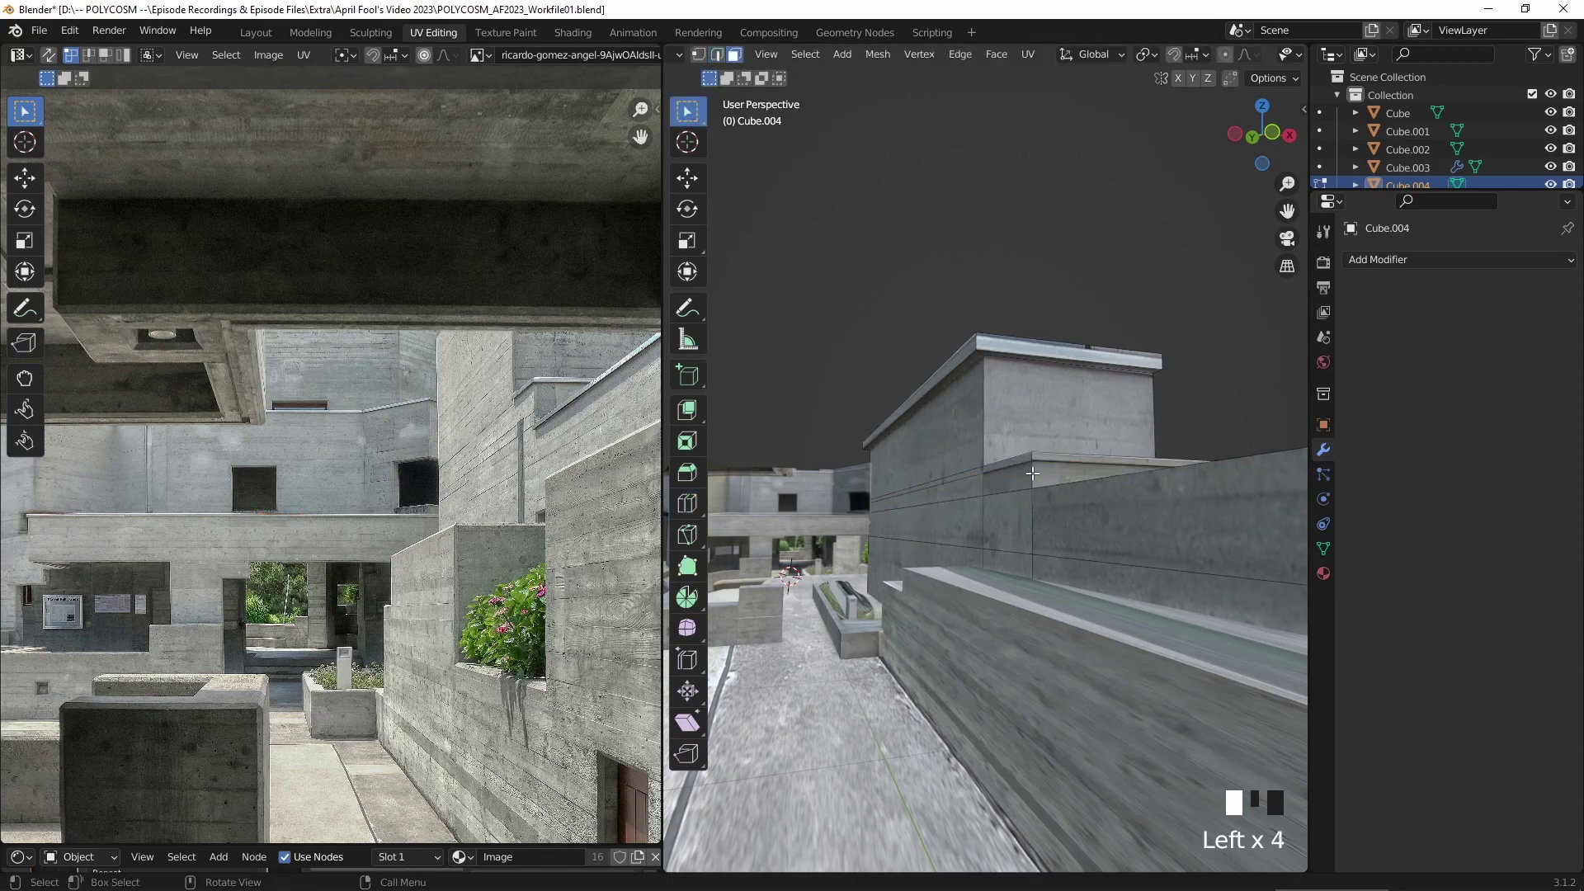
{"action": "left_click", "coordinate": [1064, 455], "text": "shift"}
{"action": "key", "text": "alt+e"}
{"action": "left_click", "coordinate": [1064, 453]}
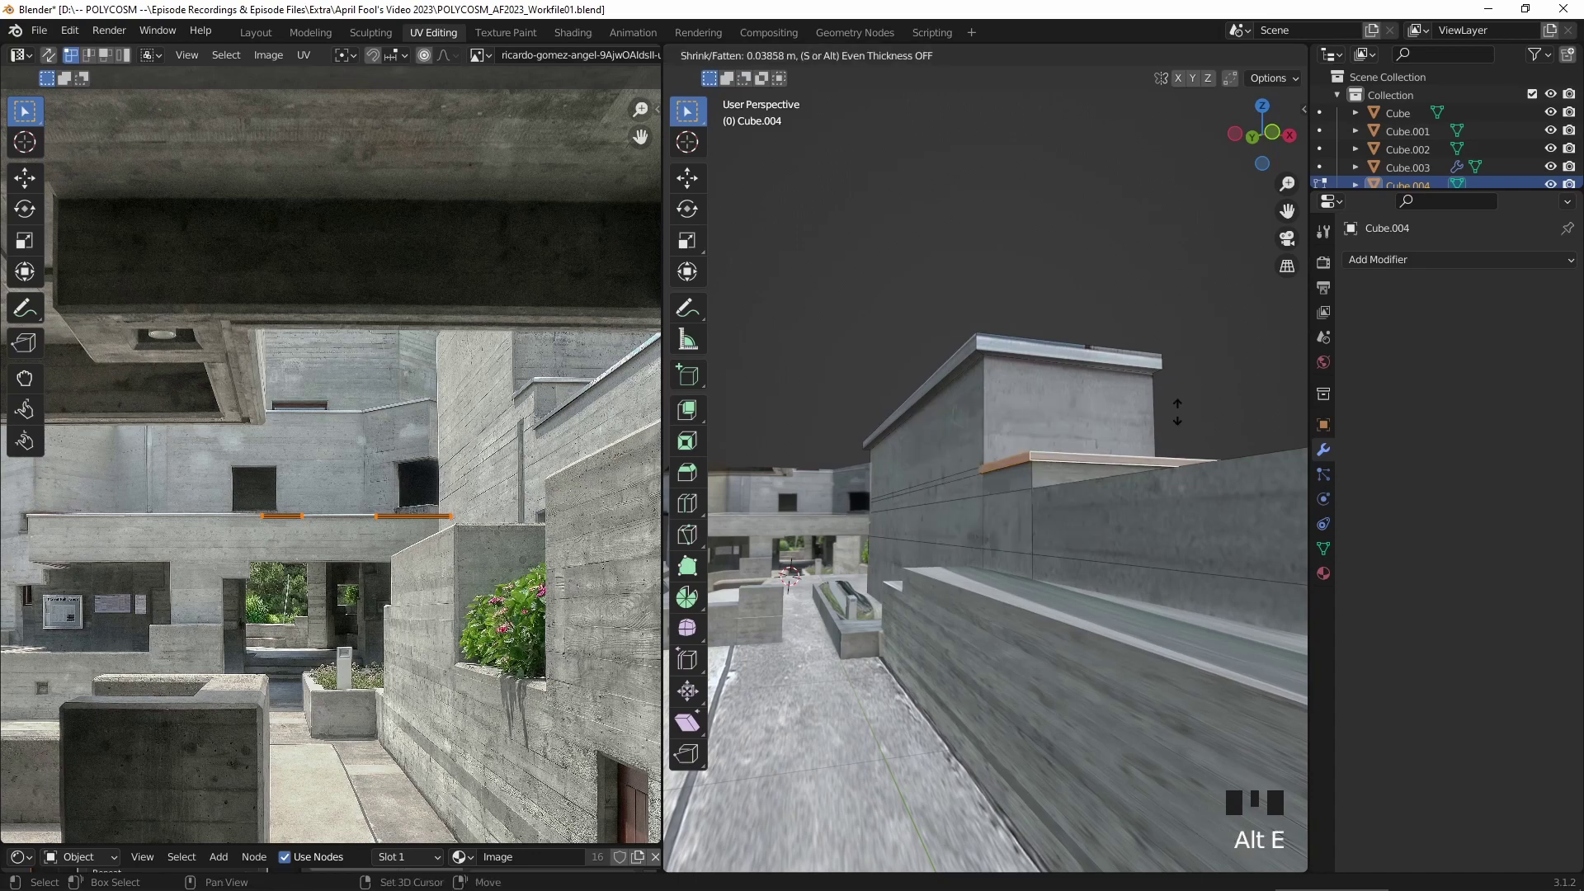
{"action": "key", "text": "Tab"}
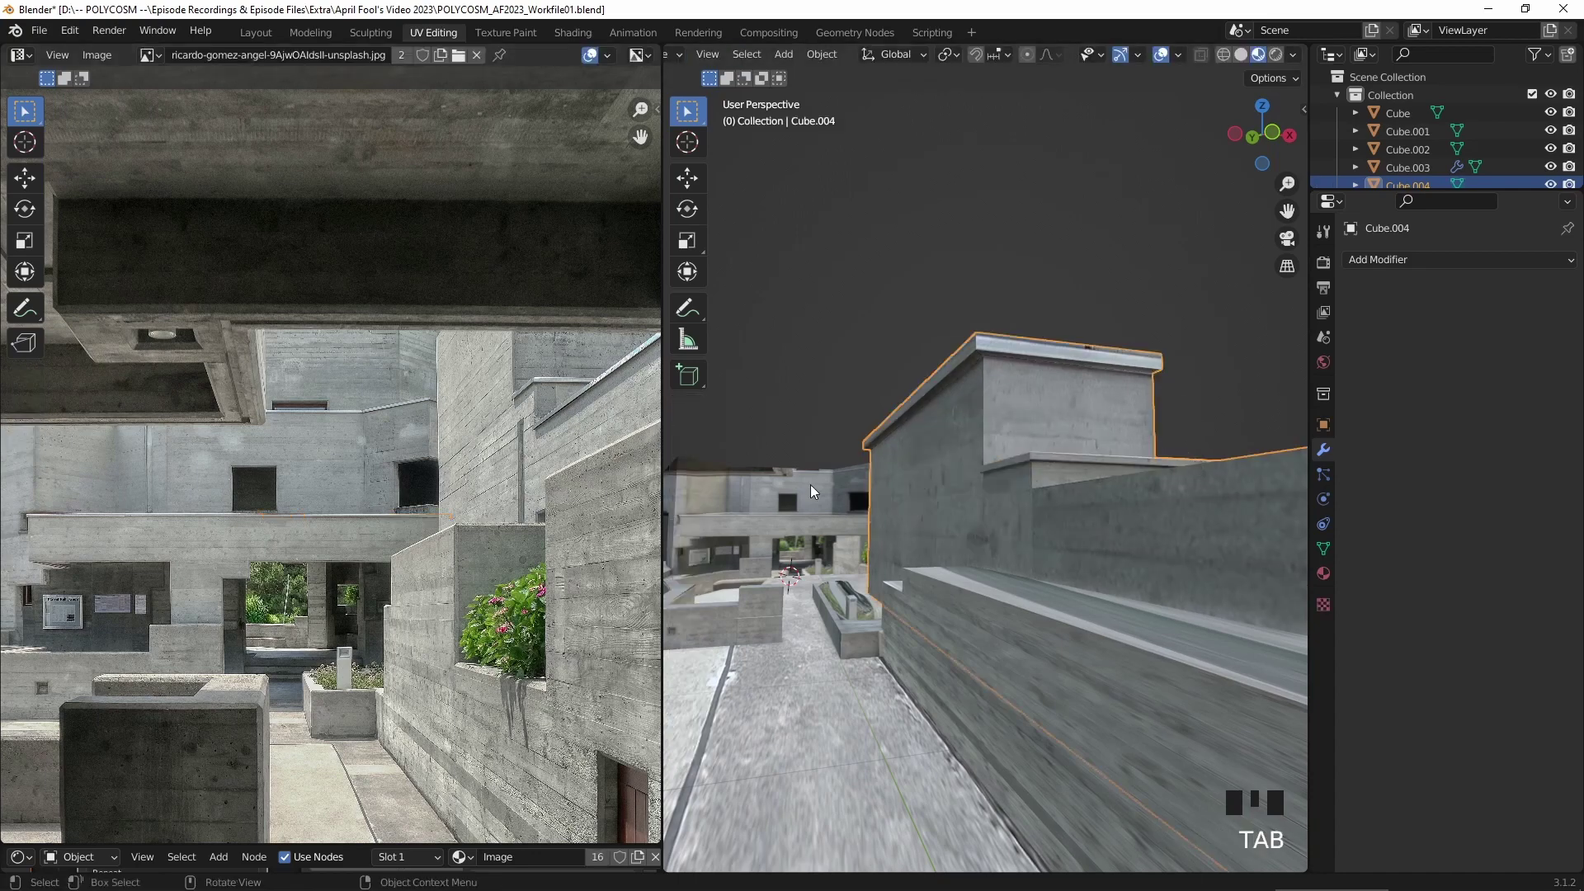
{"action": "key", "text": "Tab"}
{"action": "key", "text": "Tab"}
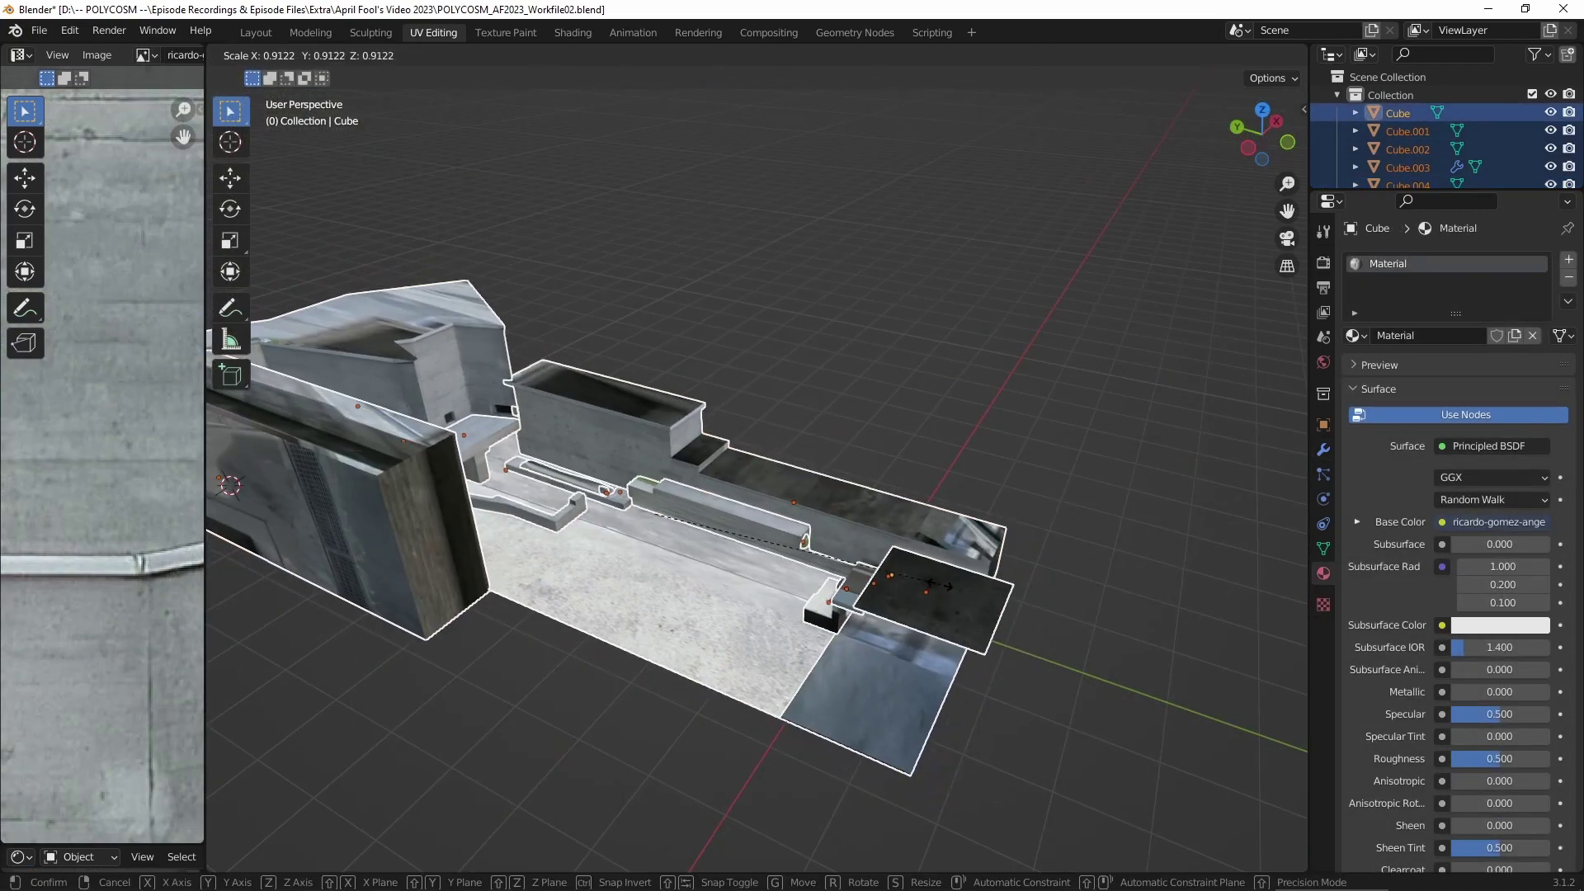
- Scale all the selected scene objects down along global Y to shorten the courtyard's depth
{"action": "key", "text": "y"}
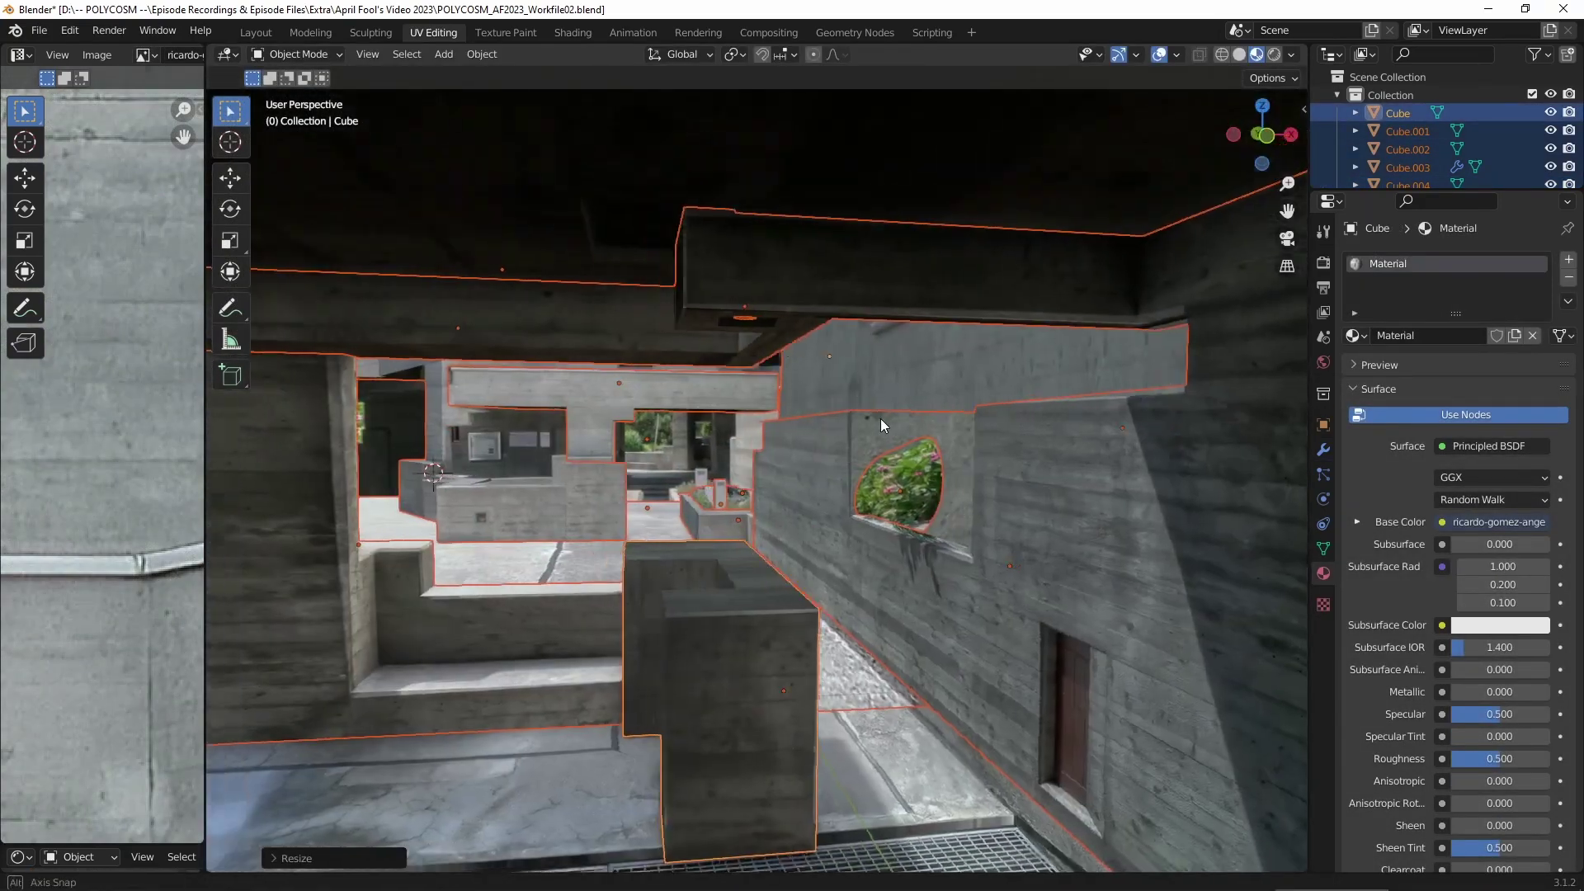
{"action": "mouse_move", "coordinate": [879, 418]}
{"action": "middle_mouse_down"}
{"action": "mouse_move", "coordinate": [1013, 437]}
{"action": "mouse_move", "coordinate": [875, 411]}
{"action": "middle_mouse_up"}
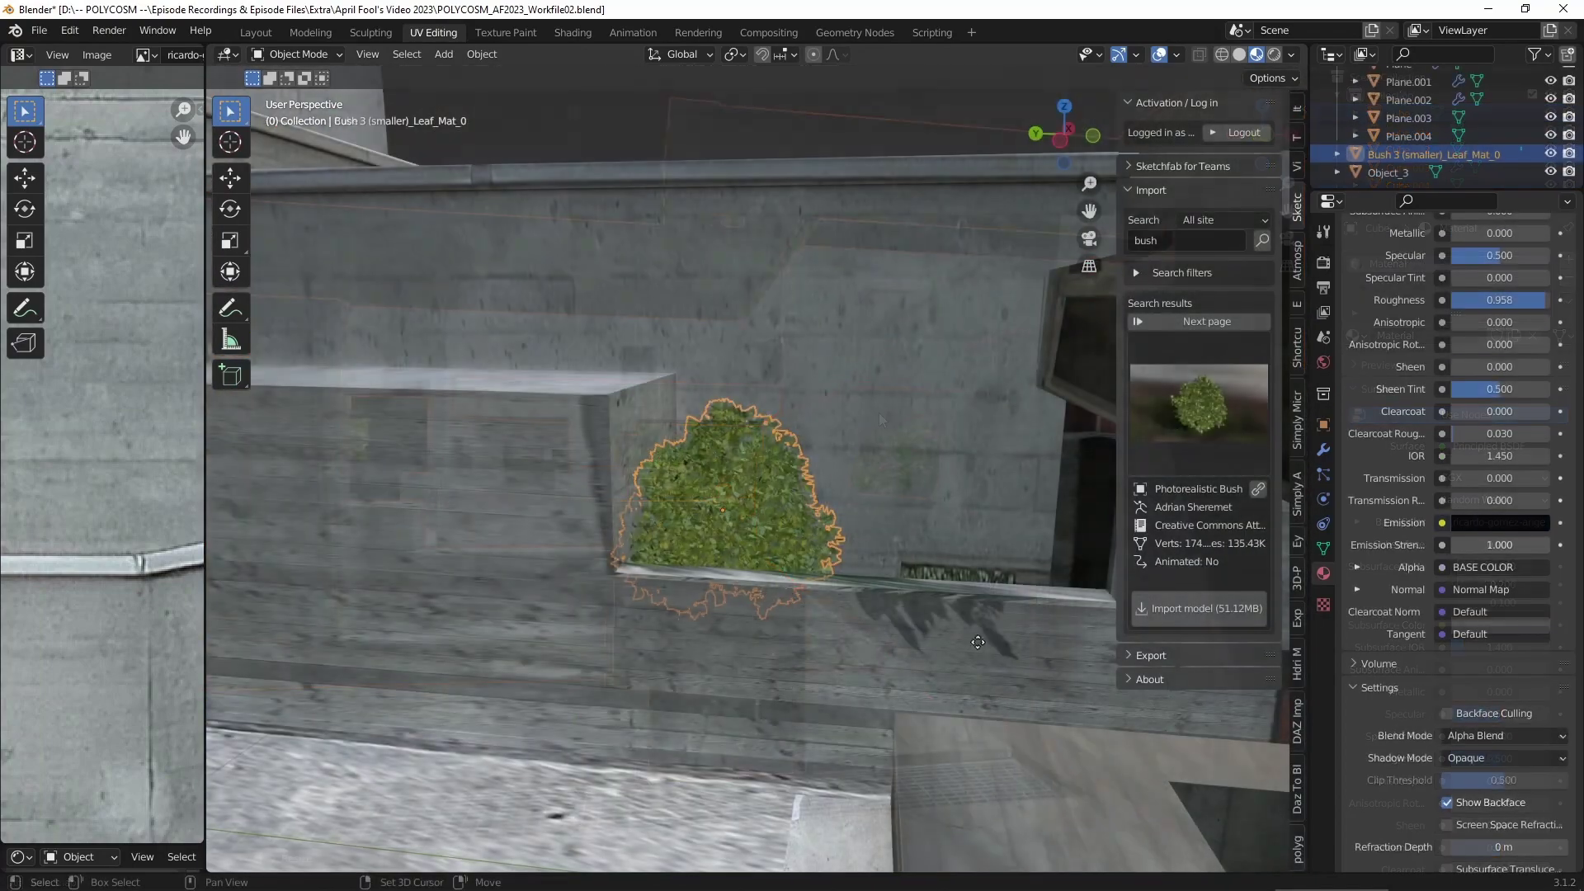
- Duplicate the imported bush and place the copy beside it in the wall's planter niche
{"action": "key", "text": "shift+d"}
{"action": "left_click", "coordinate": [1003, 645]}
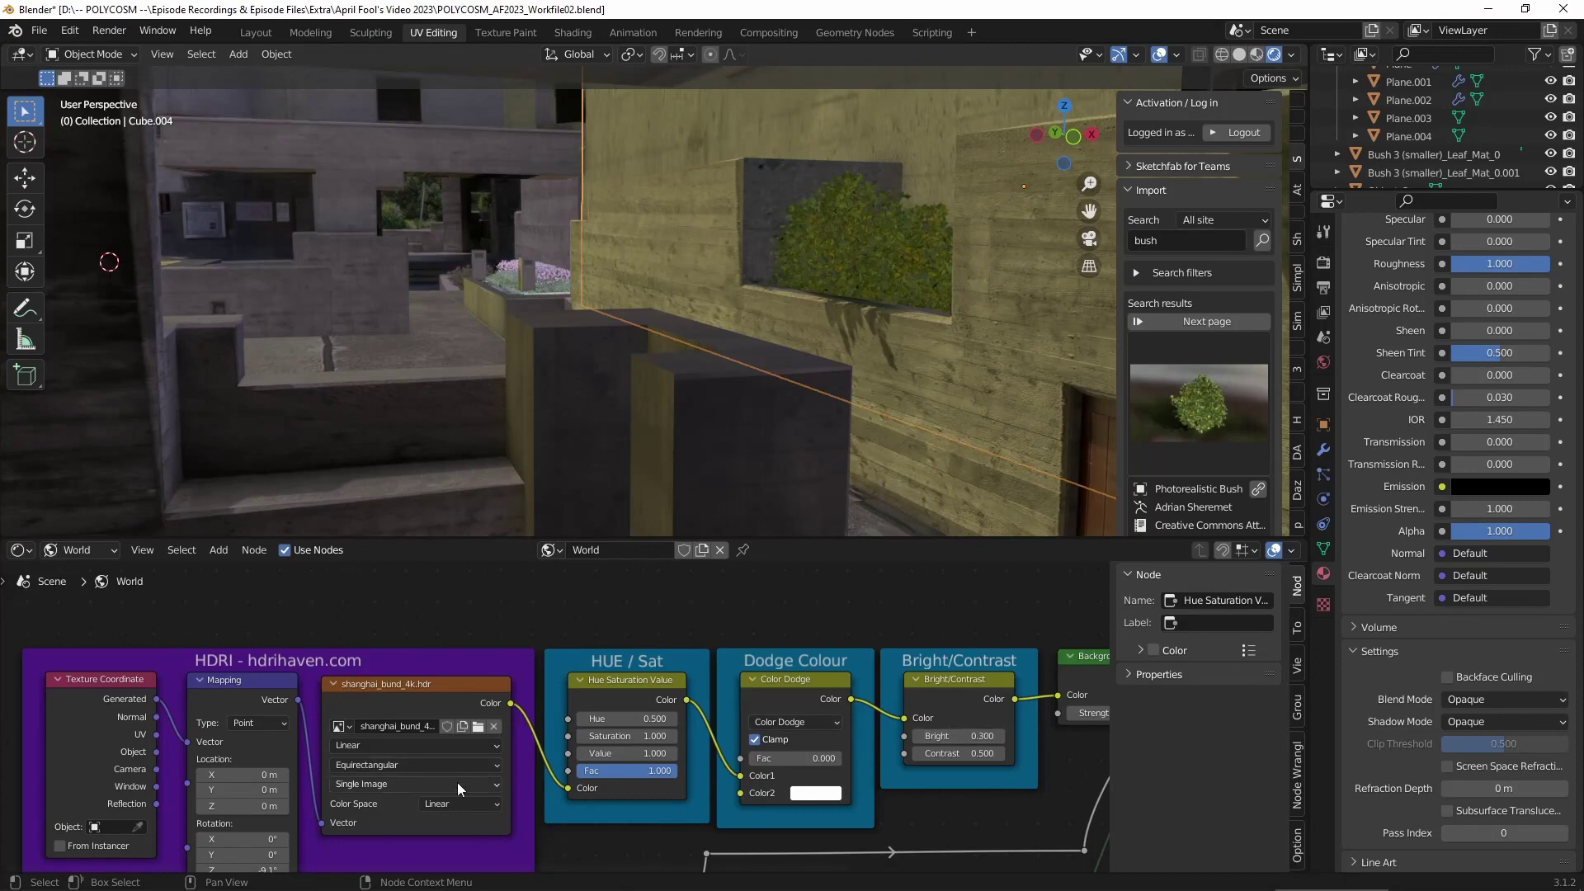
- Set the world HDRI's saturation to 2.000 and adjust the X location in its Mapping node
{"action": "left_click_drag", "start_coordinate": [627, 735], "coordinate": [669, 735]}
{"action": "middle_click_drag", "start_coordinate": [610, 419], "coordinate": [701, 376]}
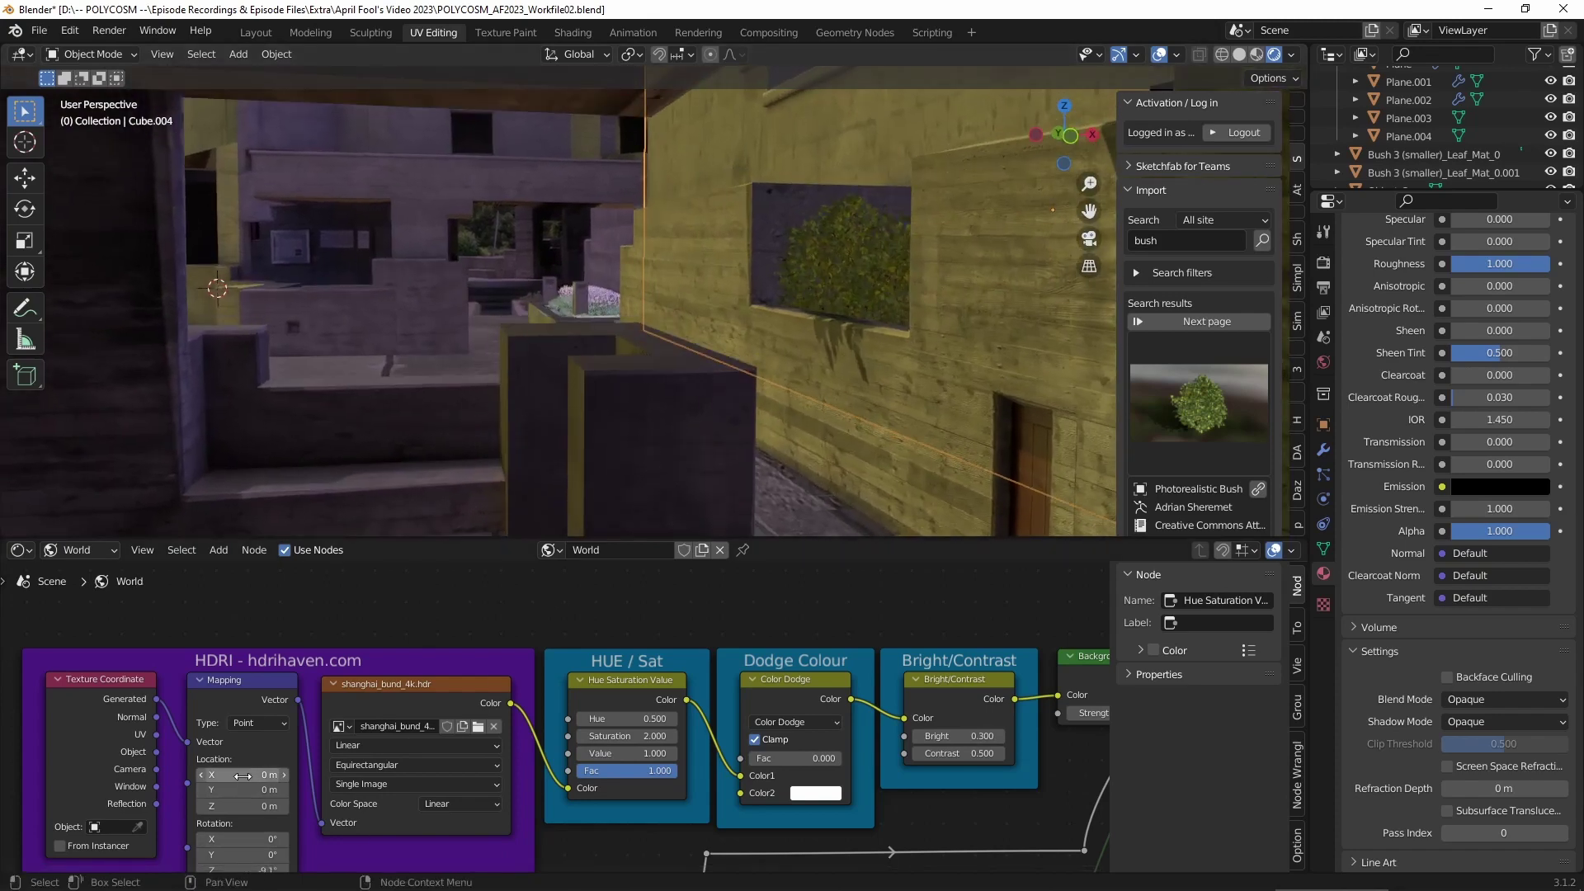
{"action": "left_click_drag", "start_coordinate": [240, 775], "coordinate": [297, 775]}
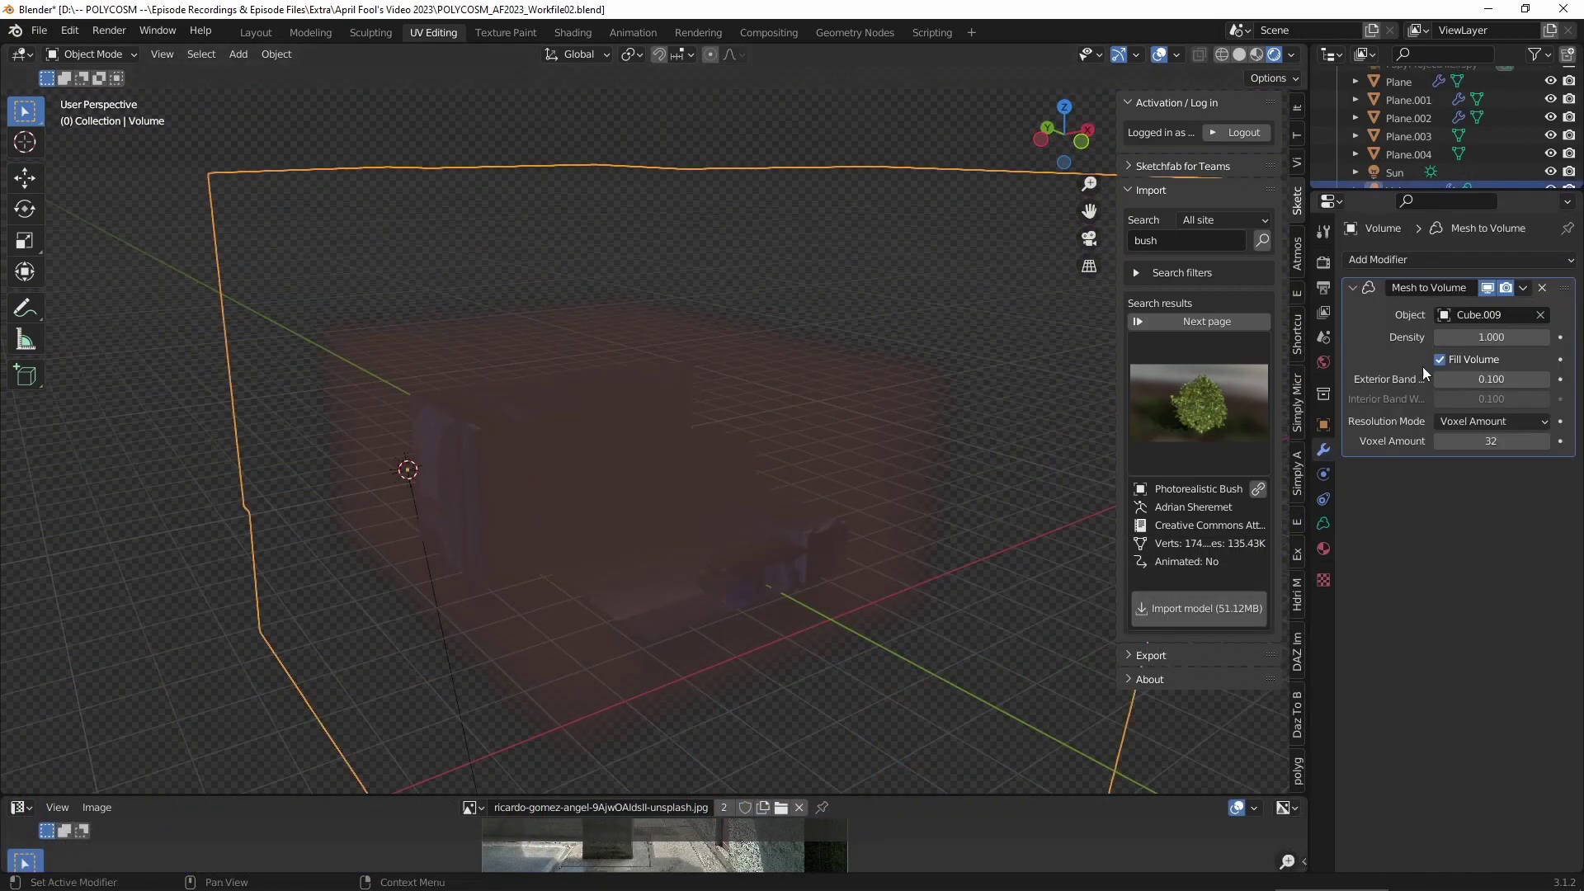
- Open the Mesh to Volume density for editing, and rotate its source cube, Cube.009, about 30 degrees and move it about 2.4 m, mainly along X
{"action": "left_click", "coordinate": [1498, 336]}
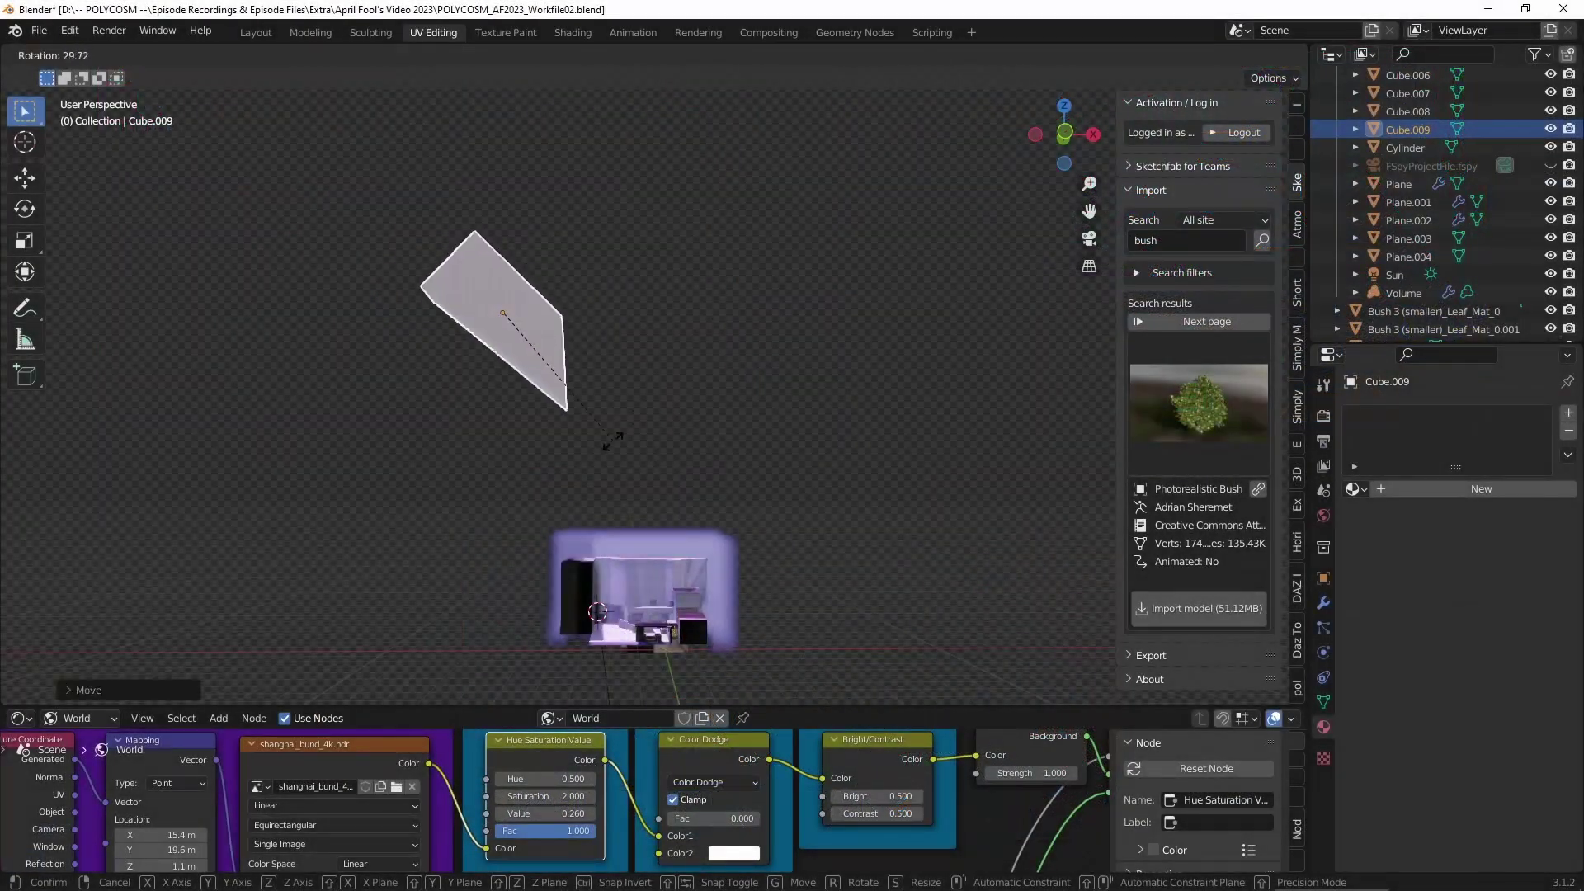
{"action": "left_click", "coordinate": [577, 432]}
{"action": "key", "text": "g"}
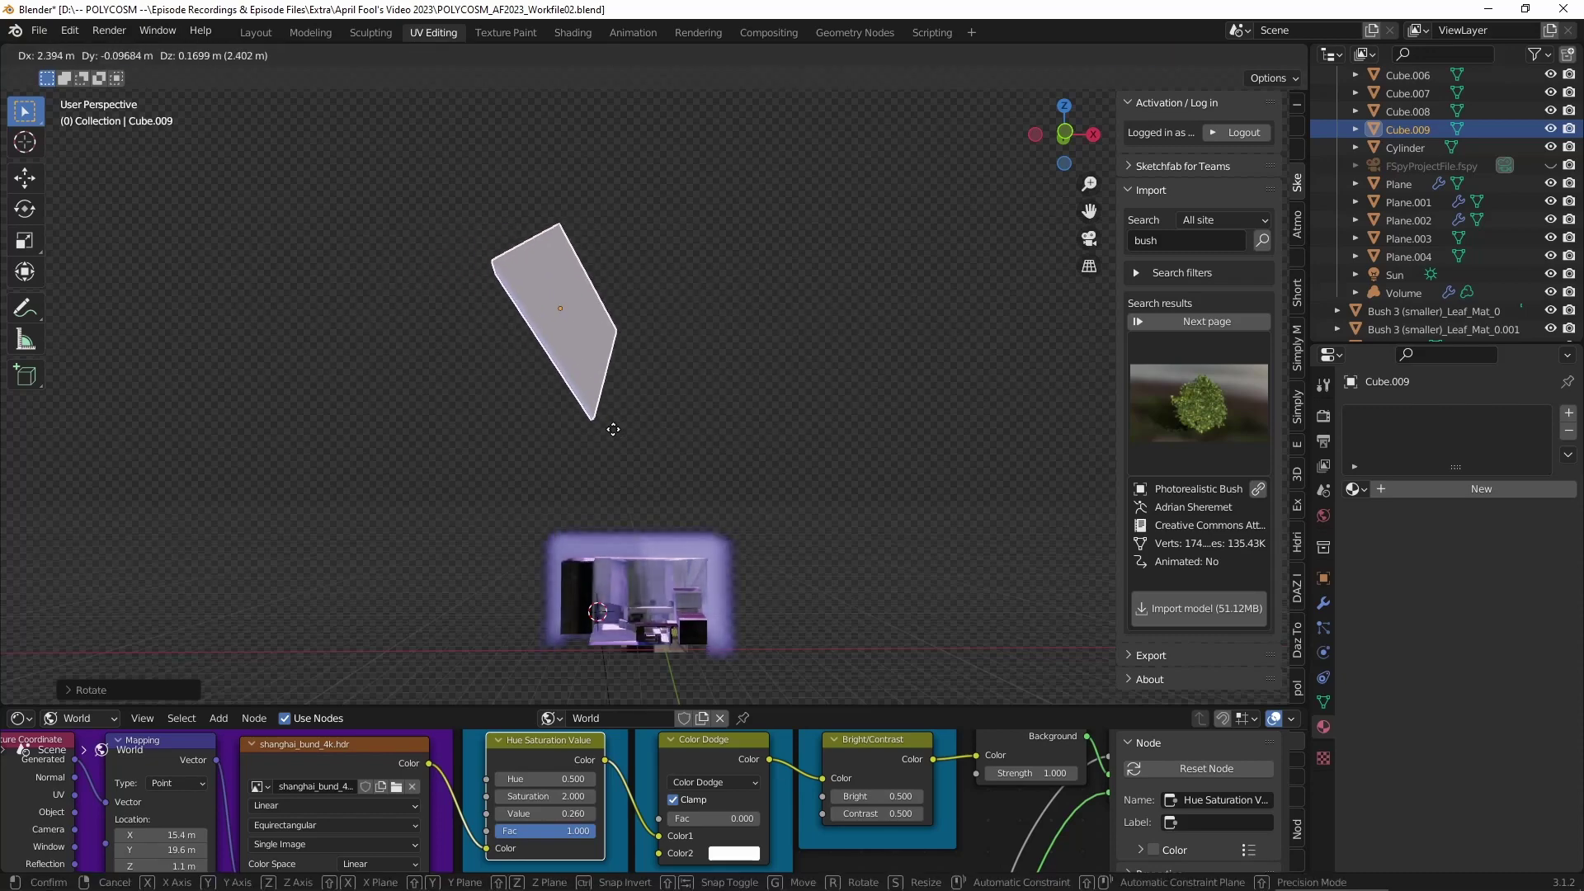
{"action": "left_click", "coordinate": [613, 429]}
{"action": "scroll", "coordinate": [733, 626], "scroll_direction": "up", "scroll_amount": 4}
{"action": "middle_click_drag", "start_coordinate": [733, 626], "coordinate": [703, 344], "text": "shift"}
{"action": "scroll", "coordinate": [707, 346], "scroll_direction": "up", "scroll_amount": 5}
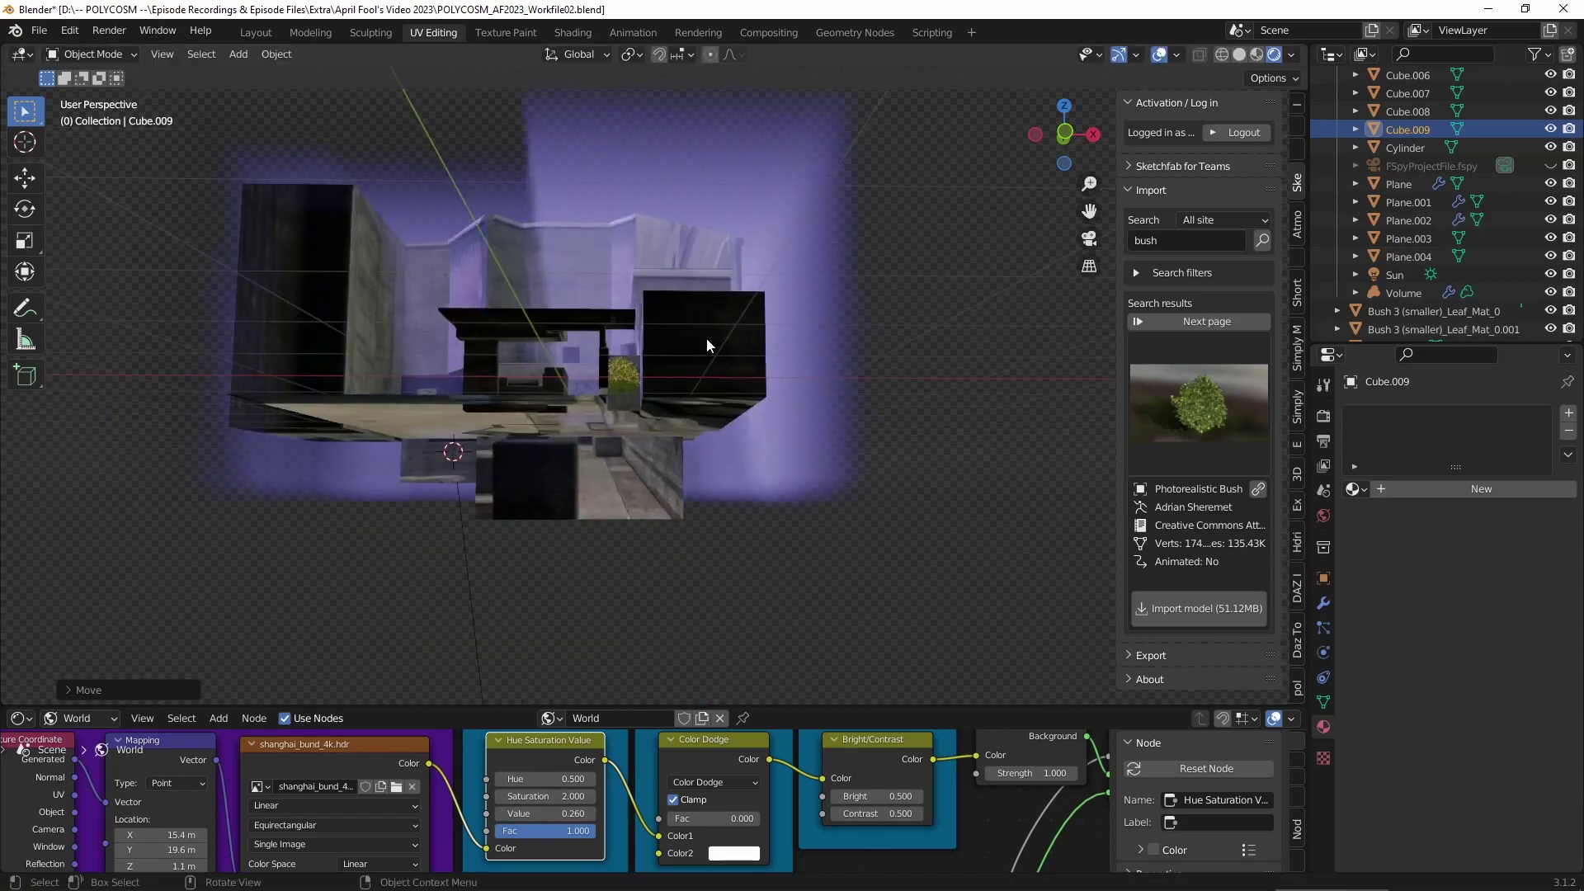
{"action": "scroll", "coordinate": [730, 429], "scroll_direction": "down", "scroll_amount": 3}
- Set the scene's color management to the Filmic view transform with the Very High Contrast look
{"action": "left_click", "coordinate": [1478, 749]}
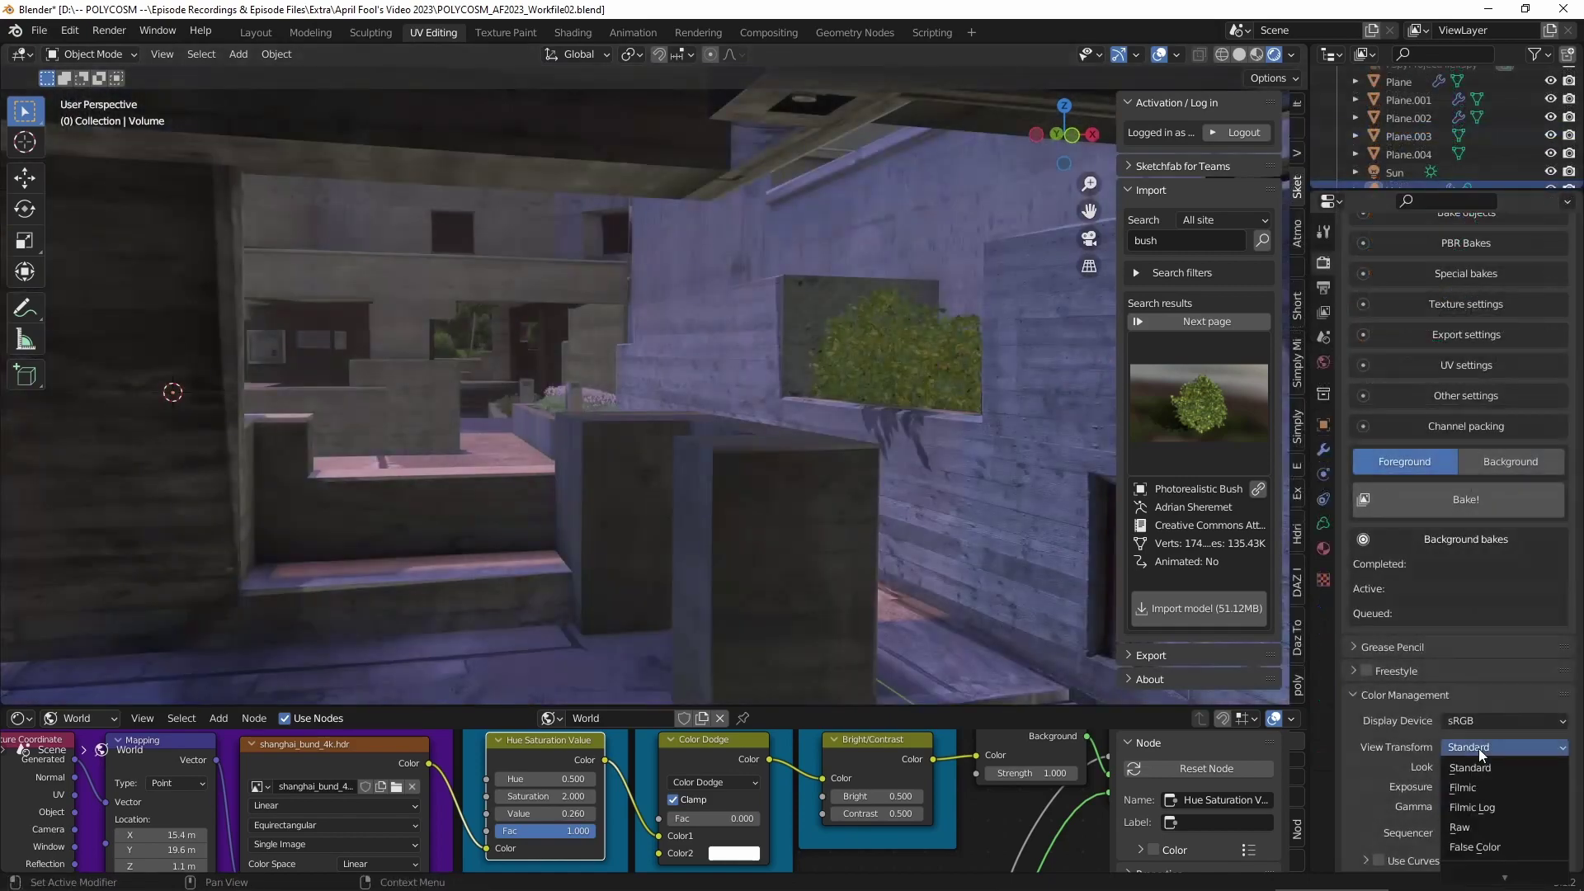
{"action": "left_click", "coordinate": [1478, 784]}
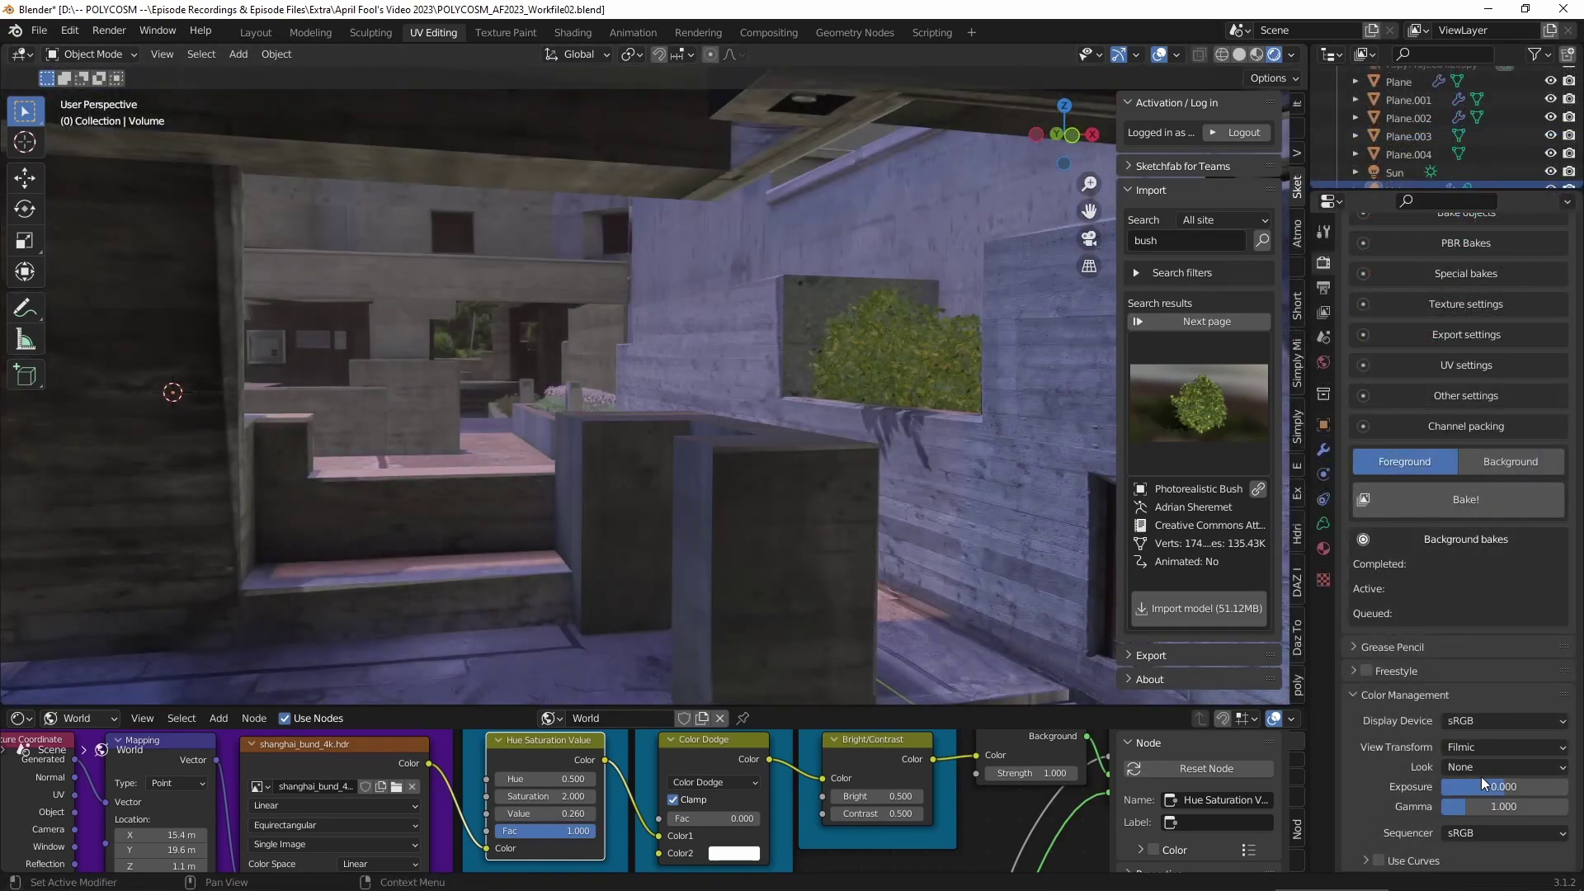
{"action": "left_click", "coordinate": [1481, 766]}
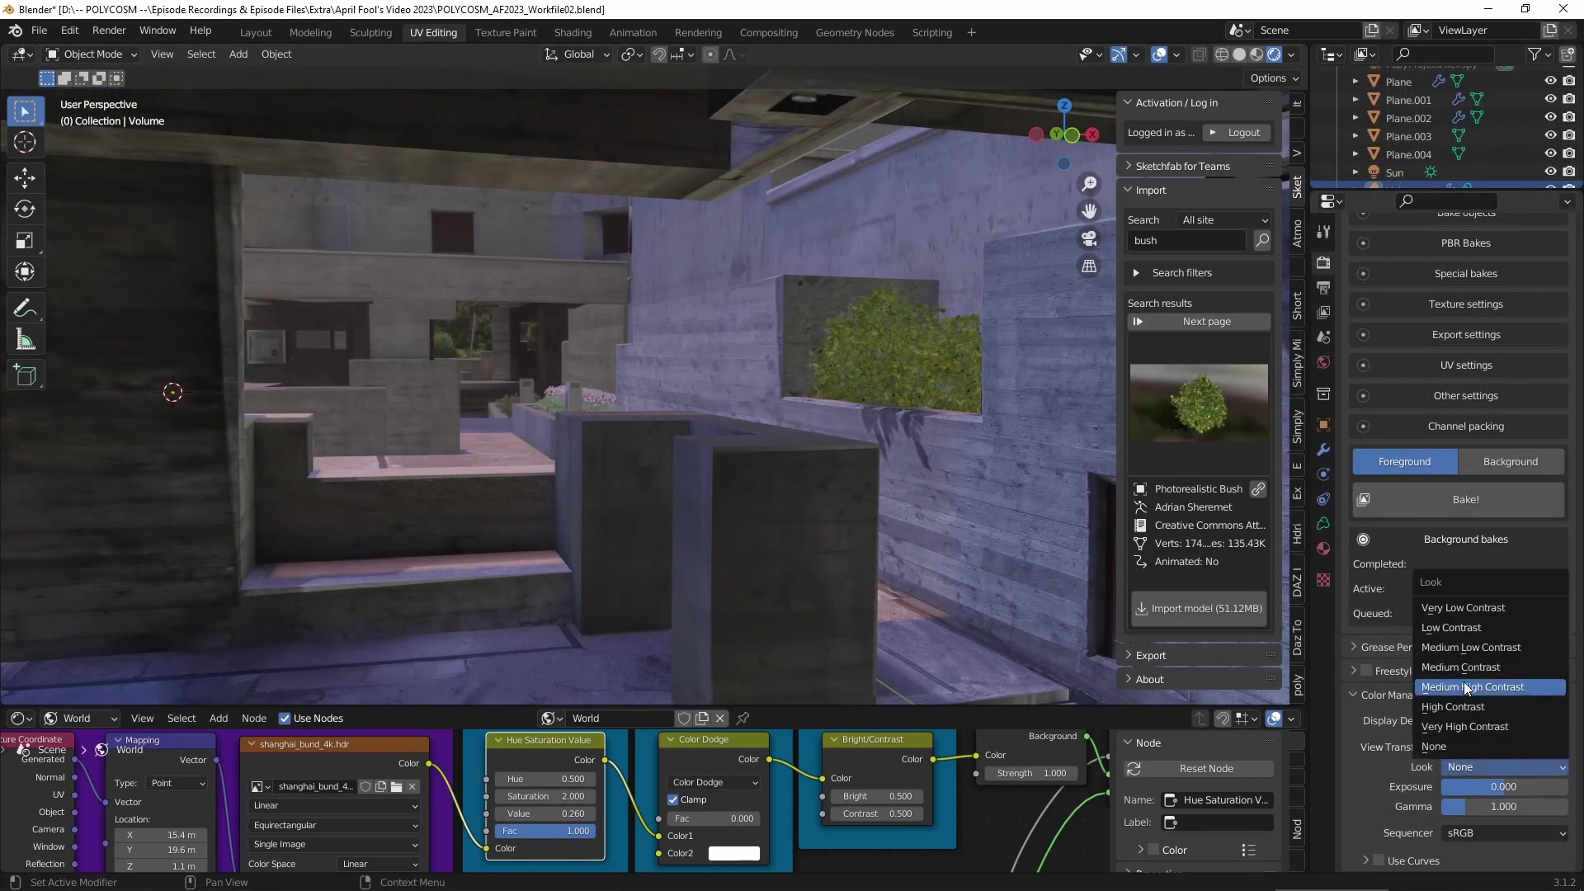
{"action": "left_click", "coordinate": [1466, 688]}
{"action": "left_click", "coordinate": [1475, 766]}
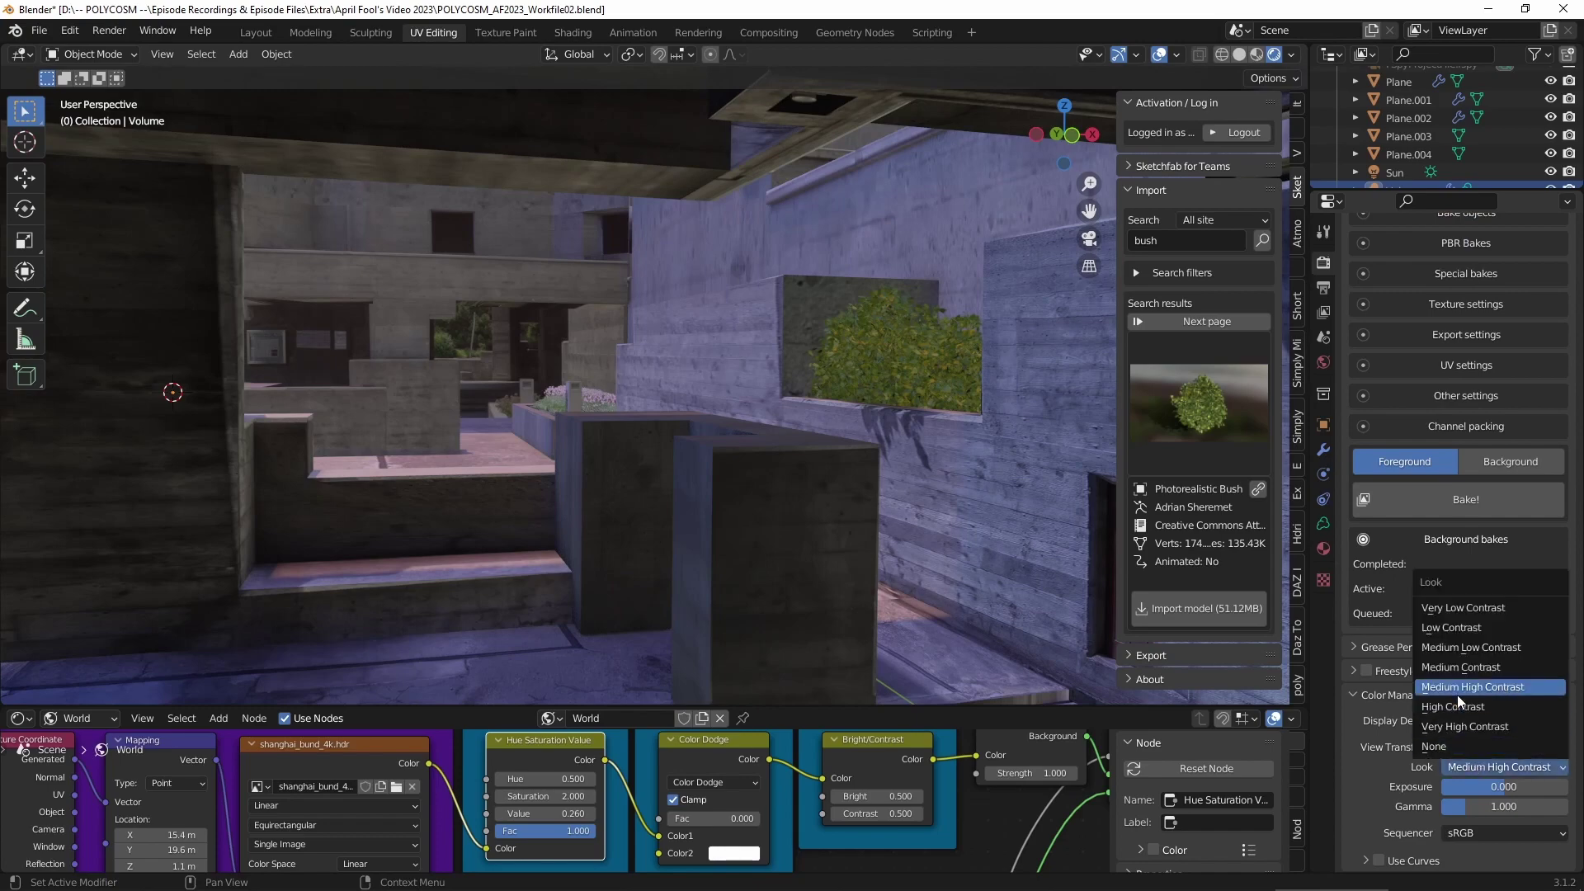
{"action": "left_click", "coordinate": [1458, 726]}
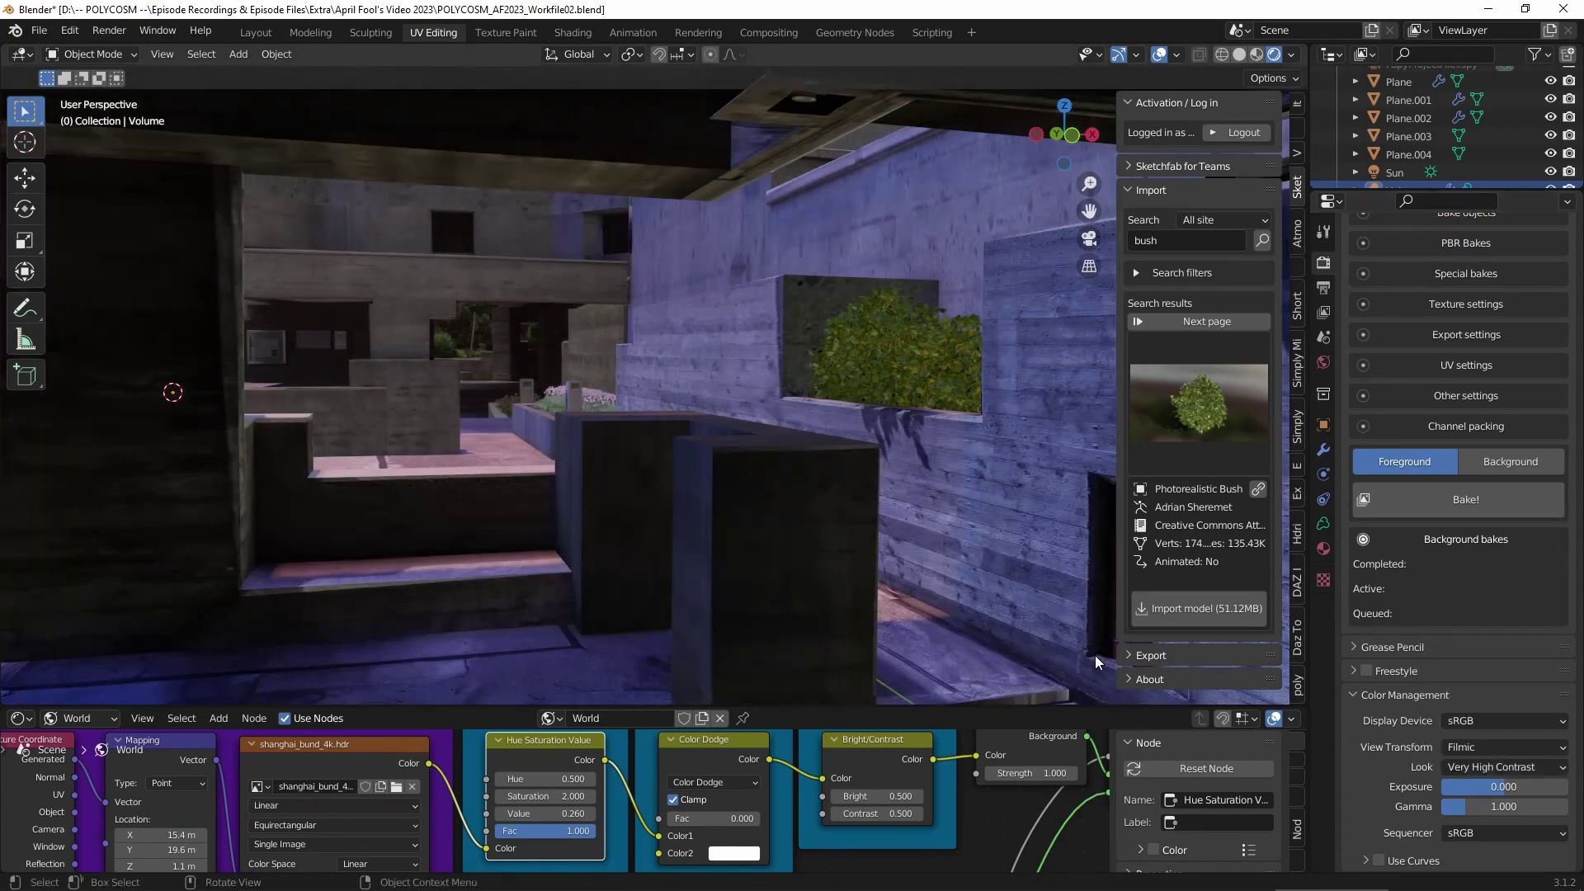
- Darken the spot light's red color by lowering its brightness value
{"action": "middle_click_drag", "start_coordinate": [1094, 655], "coordinate": [888, 518]}
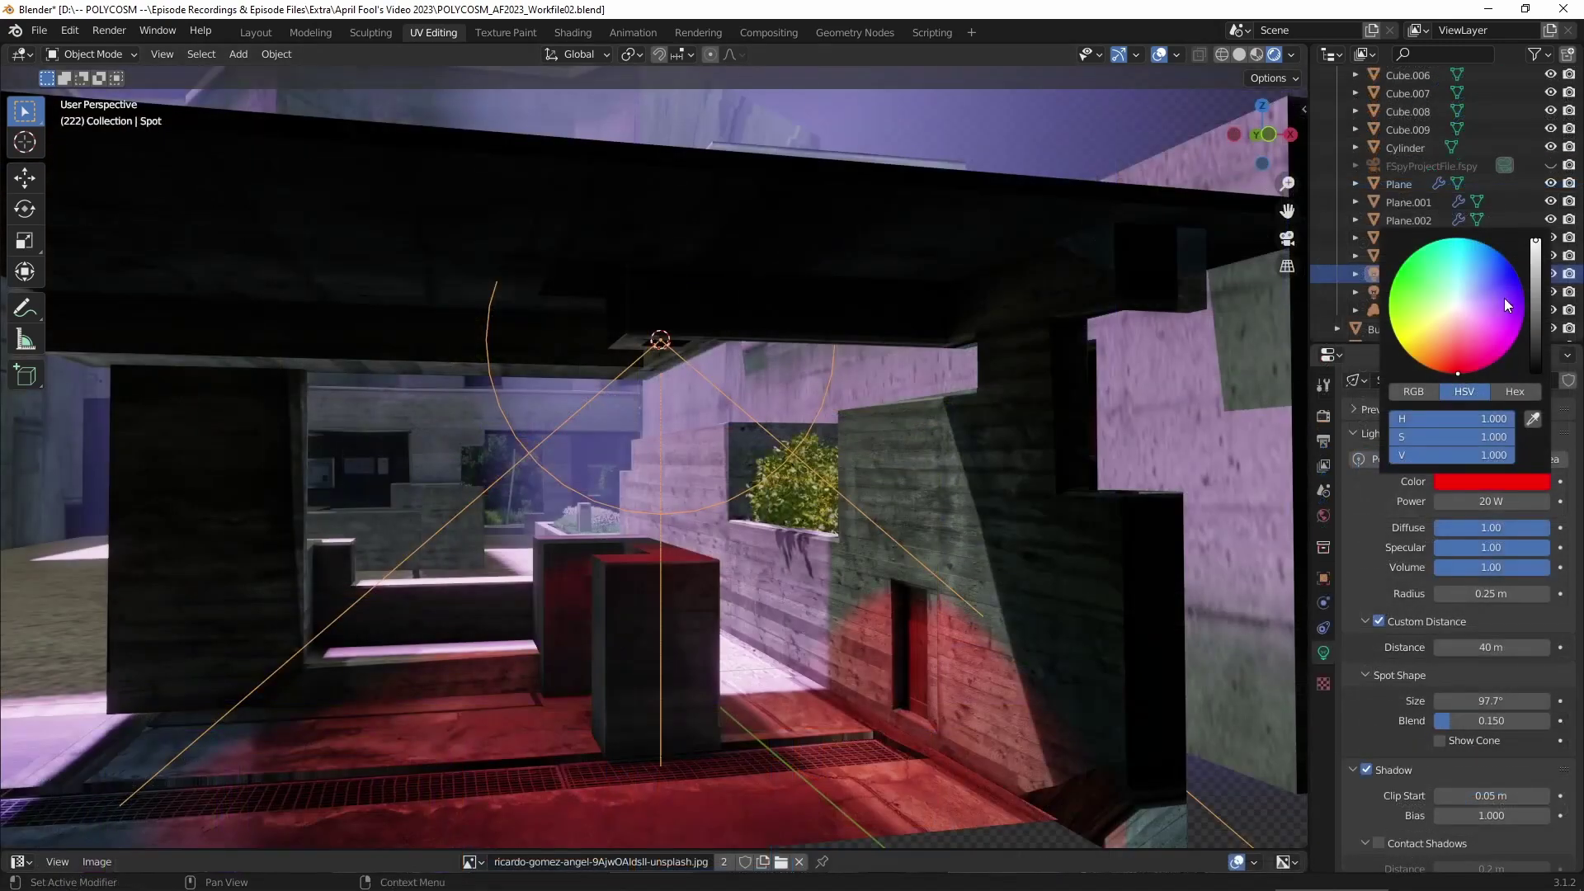
{"action": "mouse_move", "coordinate": [1536, 241]}
{"action": "left_mouse_down"}
{"action": "mouse_move", "coordinate": [1535, 293]}
{"action": "mouse_move", "coordinate": [1535, 270]}
{"action": "left_mouse_up"}
{"action": "middle_click_drag", "start_coordinate": [827, 380], "coordinate": [676, 411]}
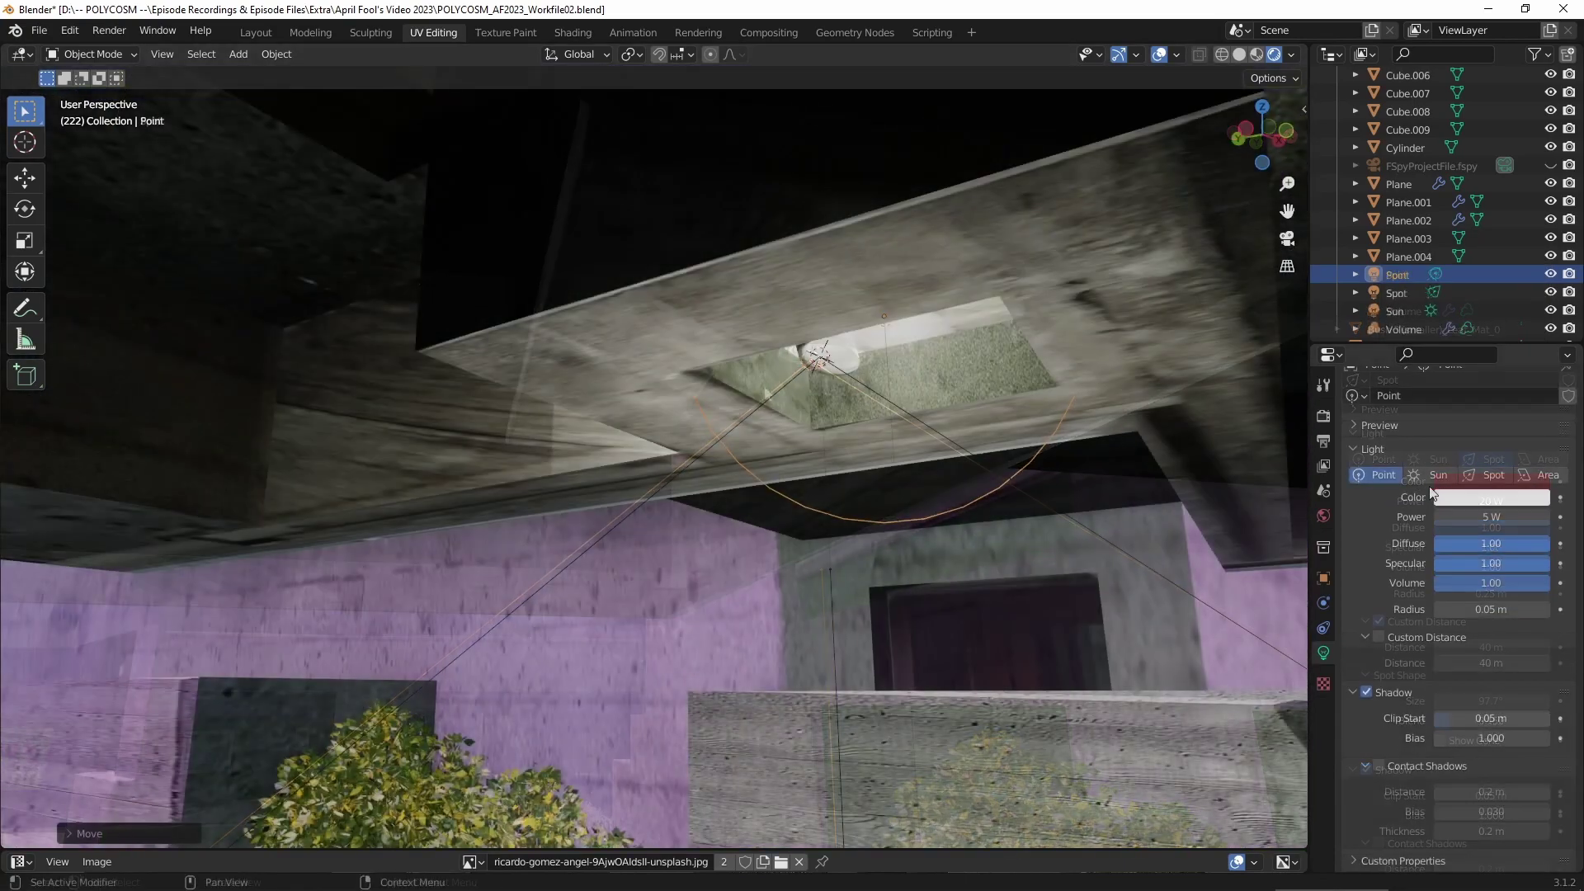
- Tint the point light in the ceiling beam's recess a saturated red
{"action": "left_click", "coordinate": [1452, 497]}
{"action": "left_click_drag", "start_coordinate": [1446, 372], "coordinate": [1462, 365]}
{"action": "scroll", "coordinate": [977, 451], "scroll_direction": "down", "scroll_amount": 6}
{"action": "middle_click_drag", "start_coordinate": [977, 450], "coordinate": [870, 386]}
{"action": "left_click", "coordinate": [1470, 495]}
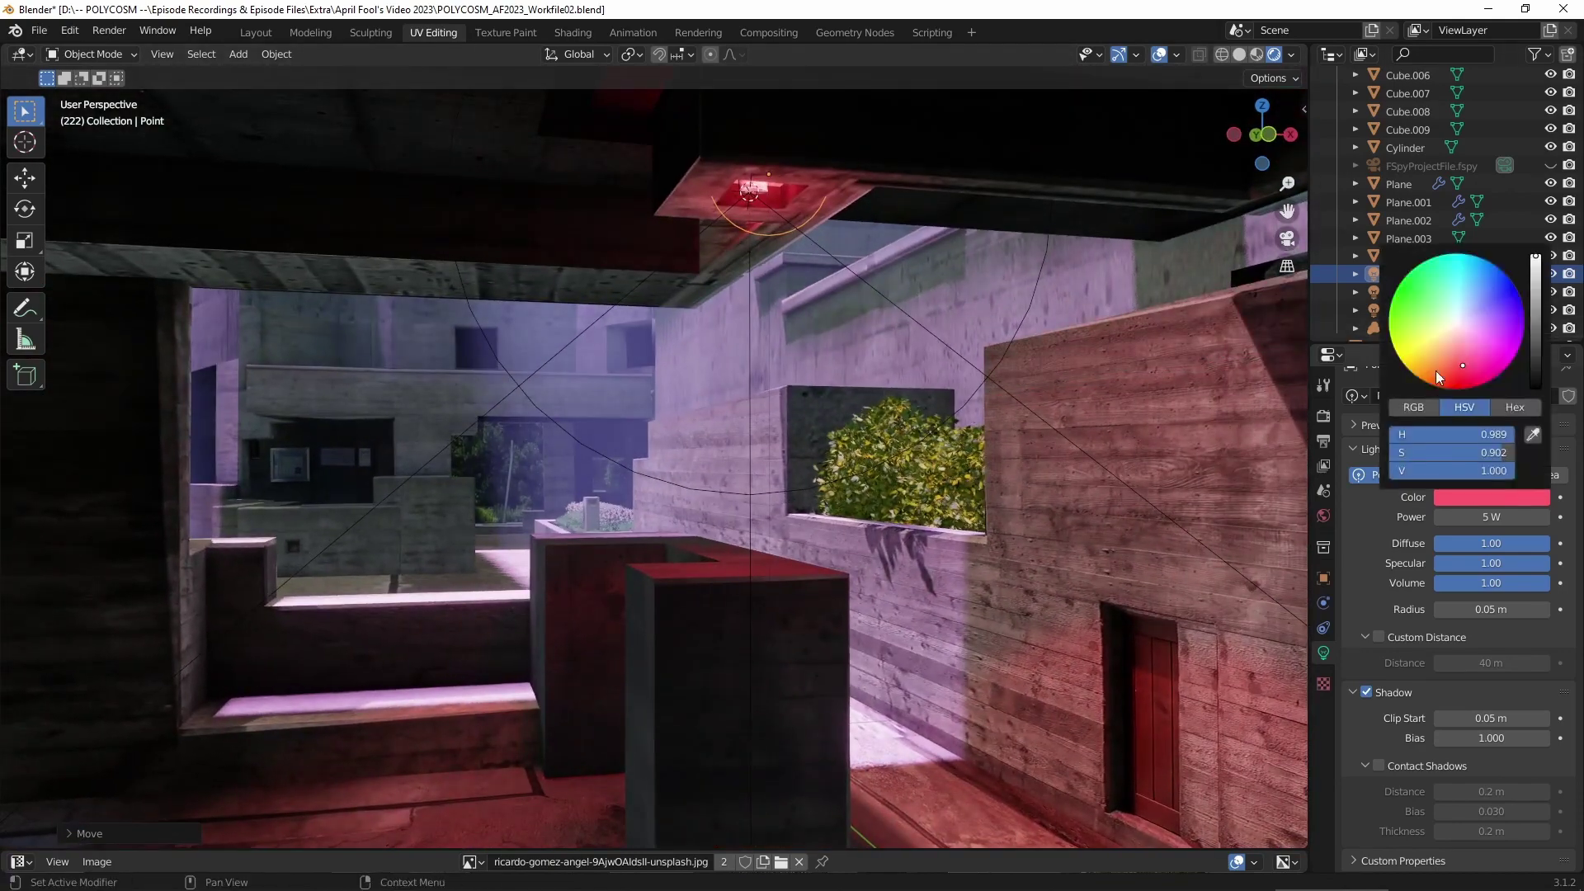
{"action": "left_click_drag", "start_coordinate": [1435, 365], "coordinate": [1448, 376]}
- Hide the viewport overlays and show the 3D viewport fullscreen for a clean view of the red-lit courtyard
{"action": "scroll", "coordinate": [929, 440], "scroll_direction": "down", "scroll_amount": 4}
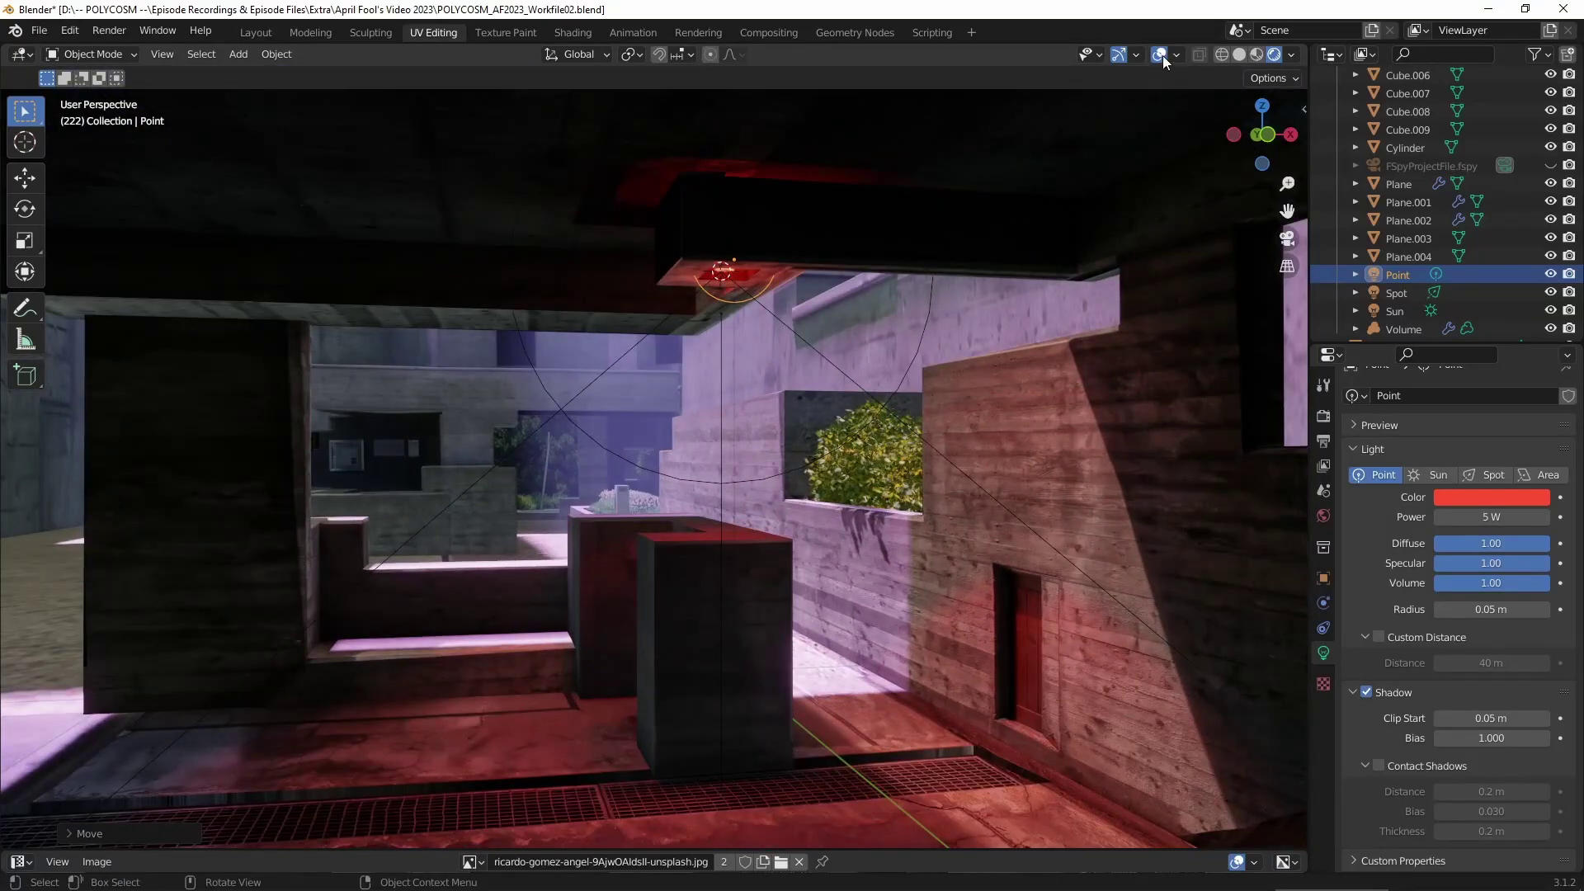
{"action": "left_click", "coordinate": [1160, 54]}
{"action": "key", "text": "ctrl+alt+space"}
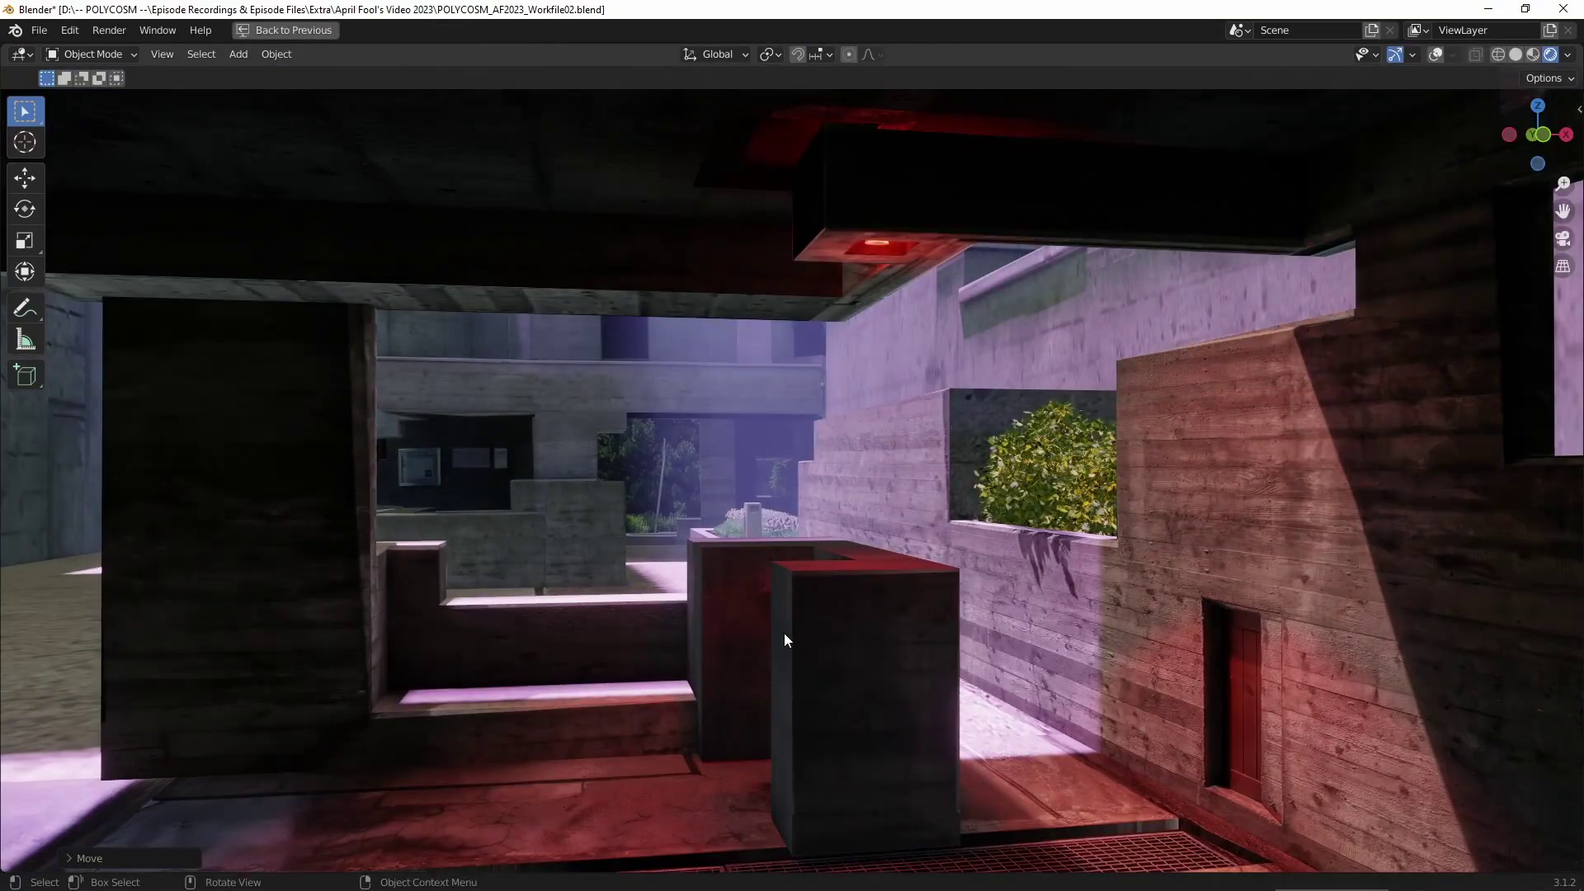